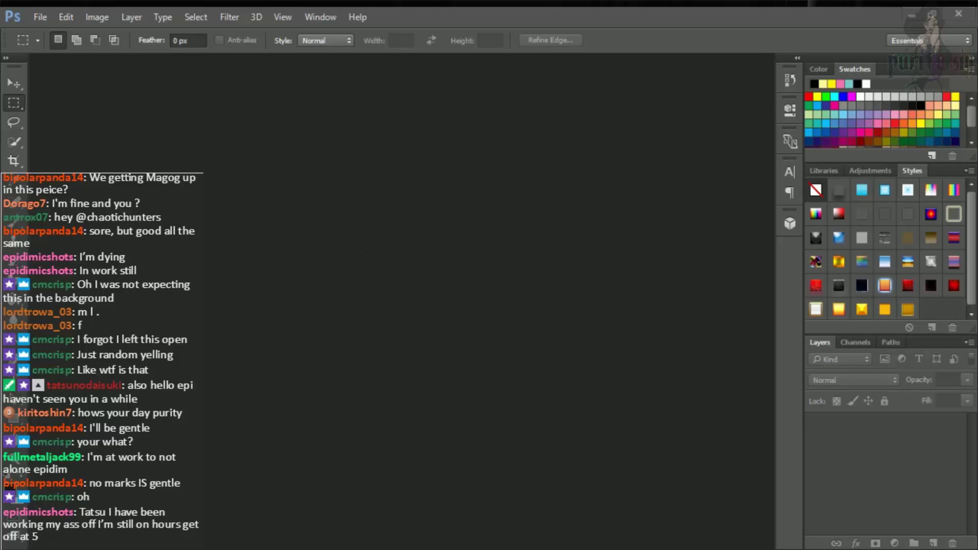
- Open Lily_Goat.tif for editing
{"action": "left_click", "coordinate": [220, 311]}
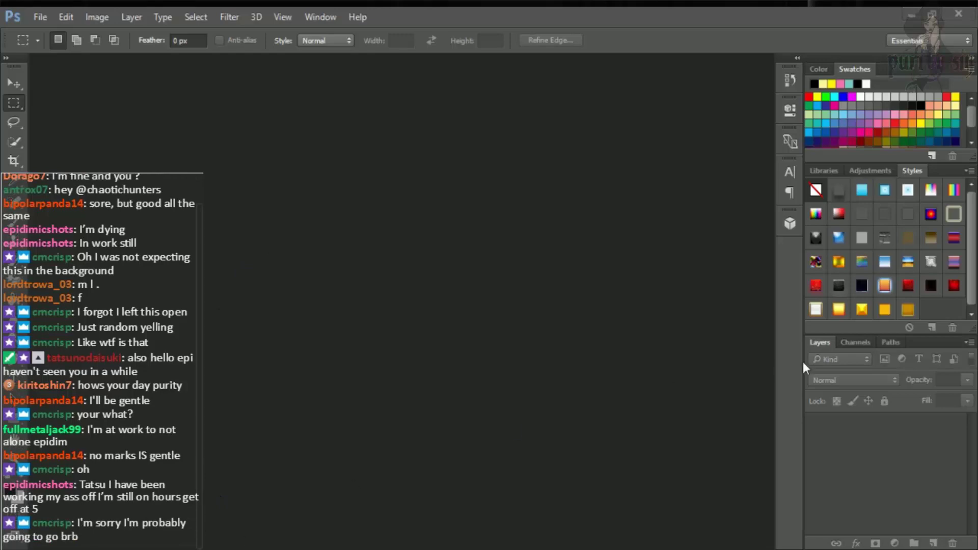
{"action": "left_click", "coordinate": [276, 205]}
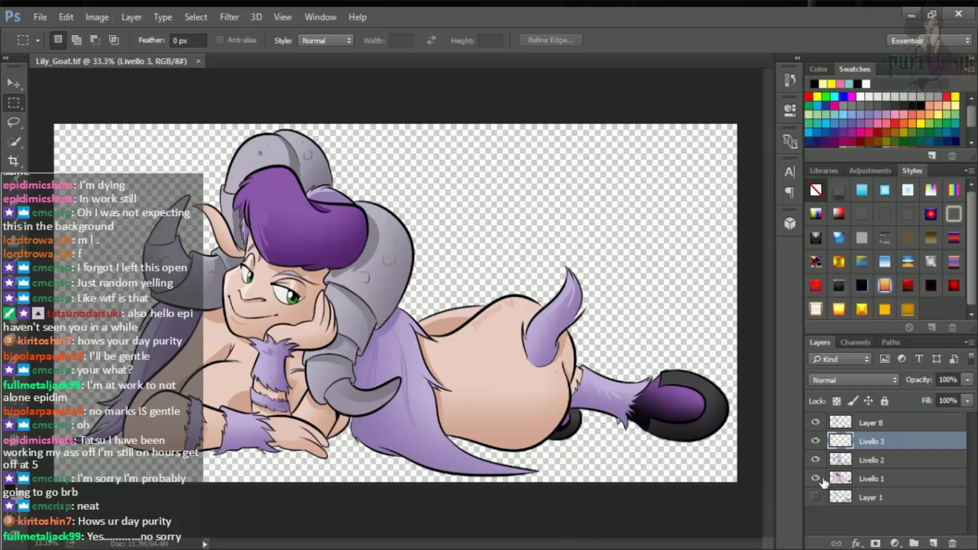
- Hide every layer of the goat drawing except the Layer 1 sketch and save that version
{"action": "left_click_drag", "start_coordinate": [819, 473], "coordinate": [815, 423]}
{"action": "left_click", "coordinate": [815, 422]}
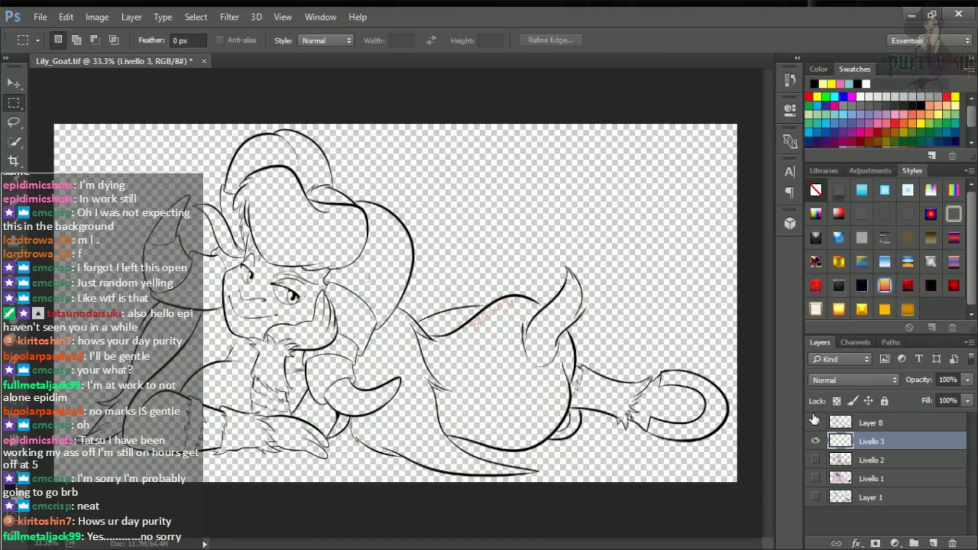
{"action": "left_click", "coordinate": [815, 422]}
{"action": "left_click", "coordinate": [815, 497]}
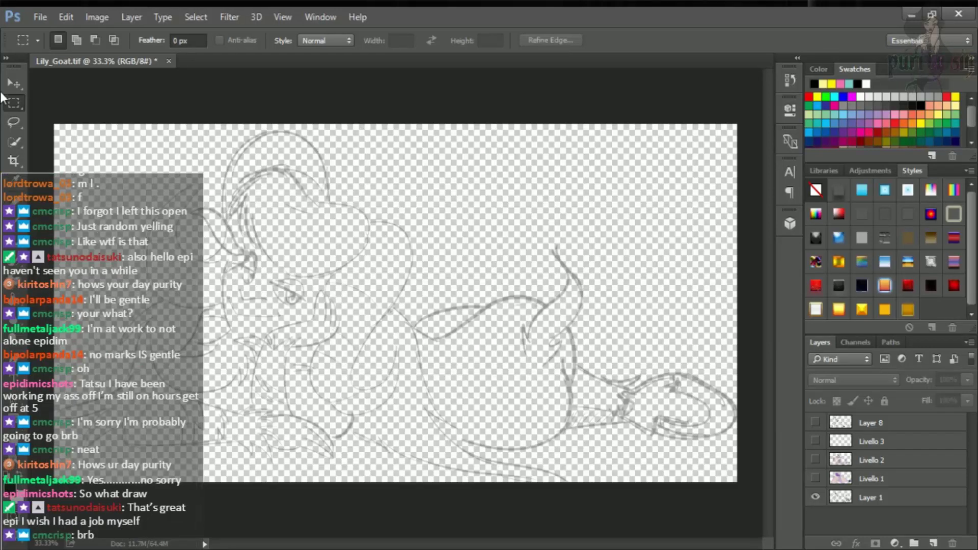
{"action": "key", "text": "ctrl+s"}
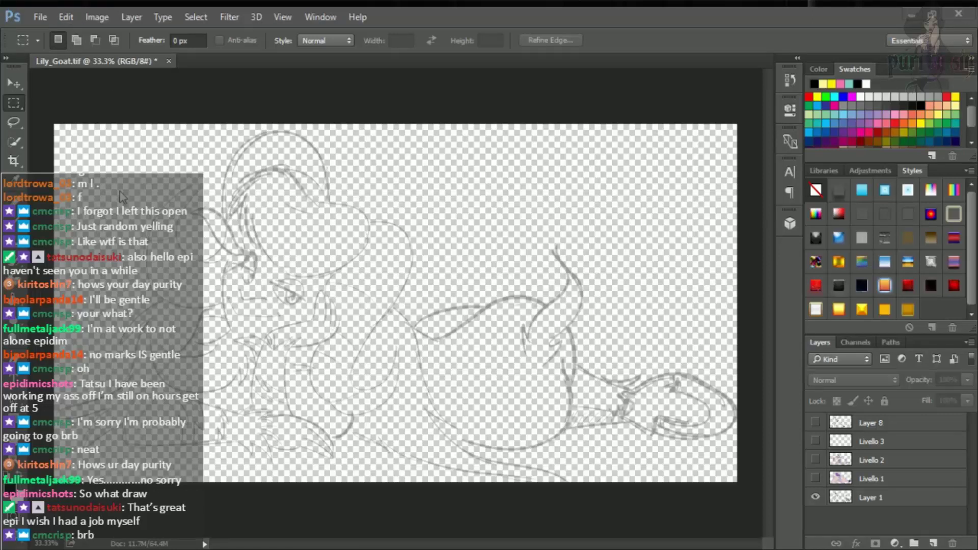
- Replace the sketch with the Layer 8 line art and the Livello 3 signature, and save the line-art version
{"action": "left_click", "coordinate": [815, 497]}
{"action": "left_click", "coordinate": [815, 422]}
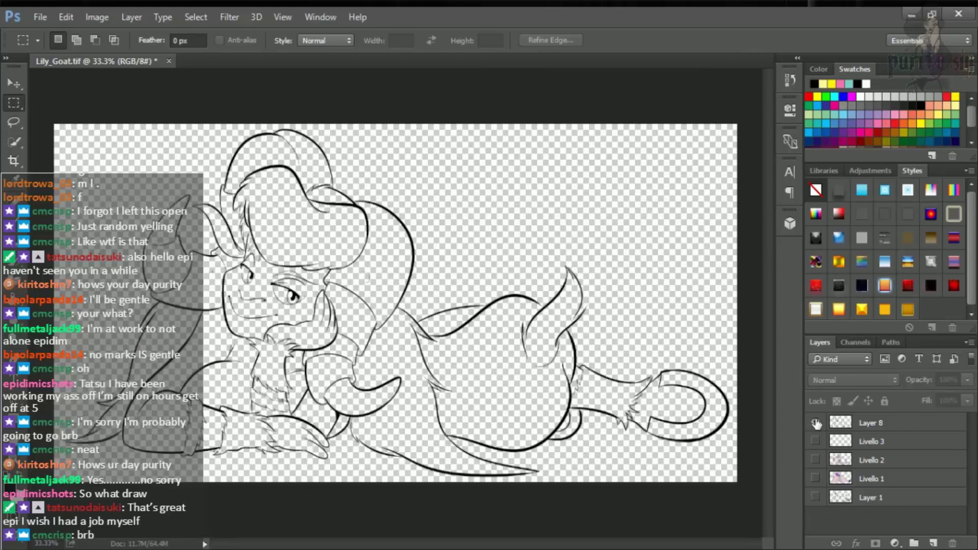
{"action": "left_click", "coordinate": [815, 441]}
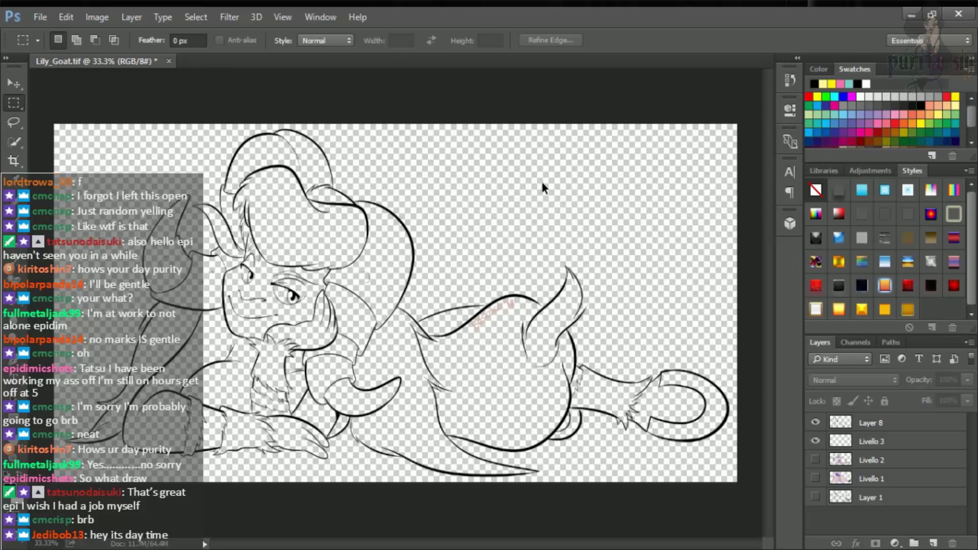
{"action": "key", "text": "ctrl+s"}
- Show the Livello 1 flat colours with the line art and signature, keeping Livello 2 hidden, and save the flat-colour version
{"action": "left_click", "coordinate": [815, 441]}
{"action": "left_click", "coordinate": [816, 460]}
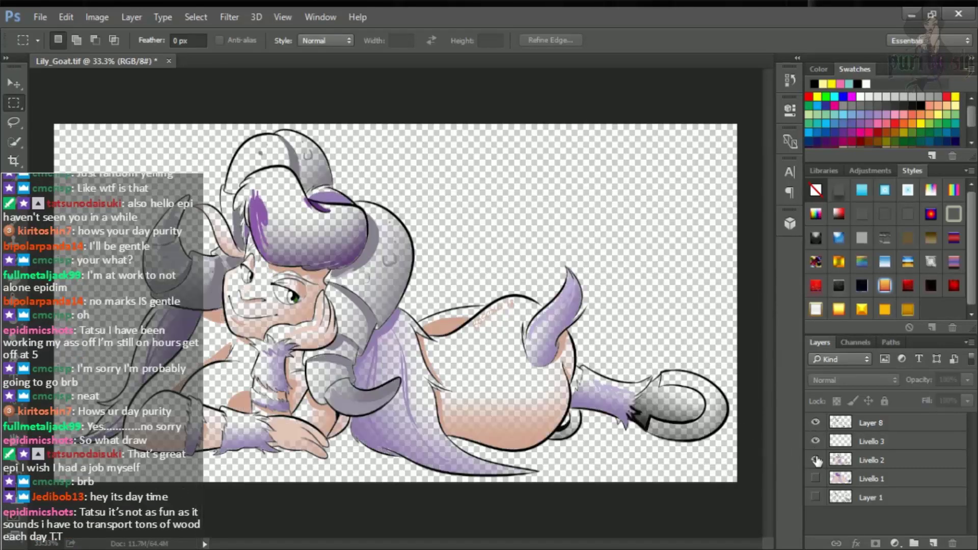
{"action": "left_click", "coordinate": [815, 460]}
{"action": "left_click", "coordinate": [816, 479]}
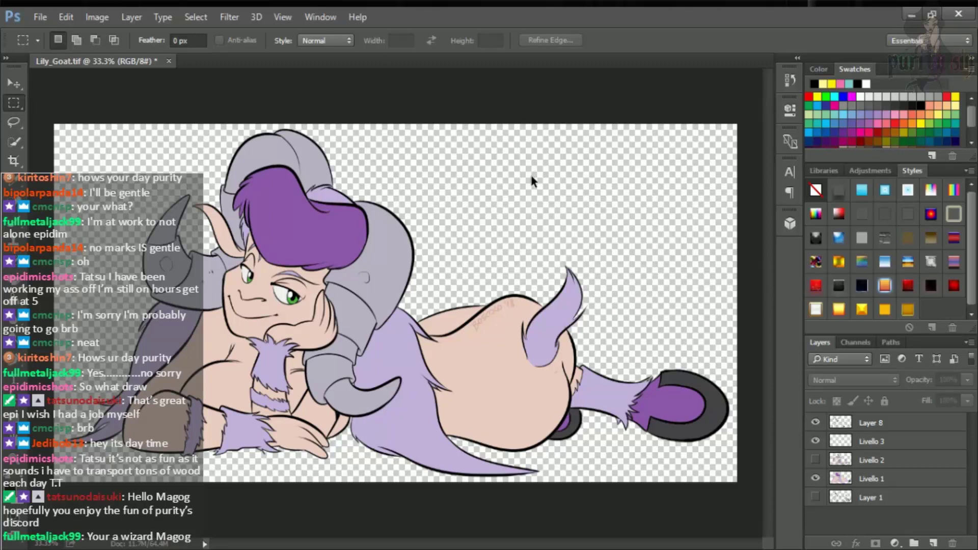
{"action": "key", "text": "ctrl+s"}
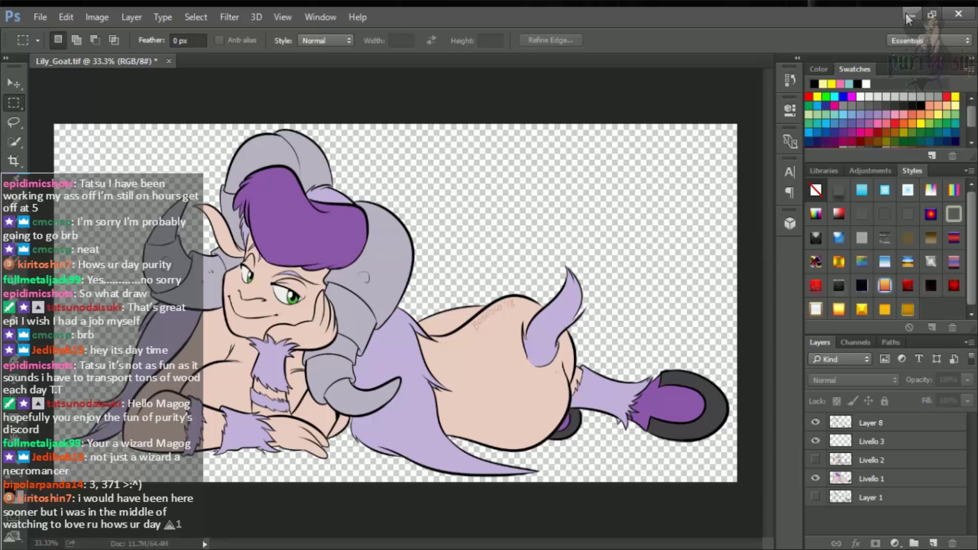
- Show the Livello 2 shading on the goat drawing and save the fully shaded version
{"action": "left_click", "coordinate": [816, 460]}
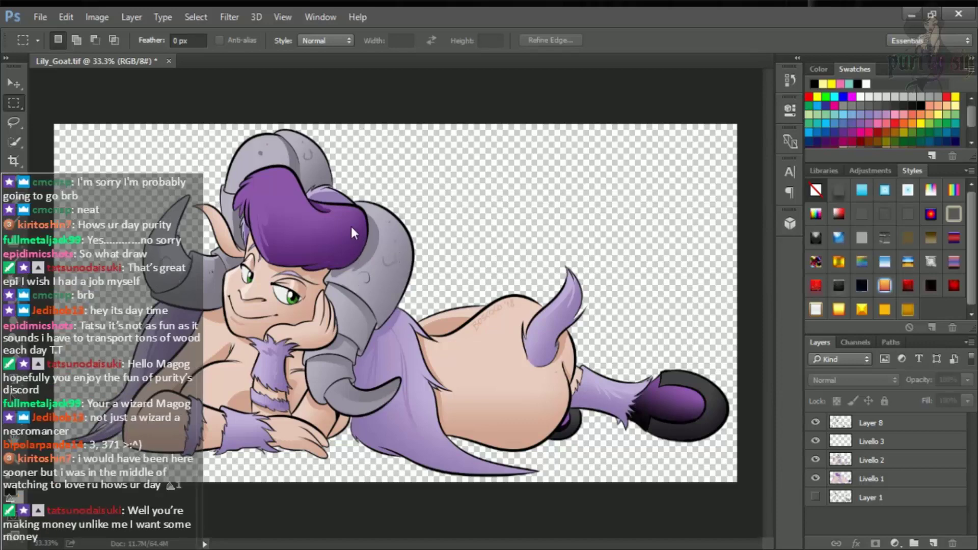
{"action": "key", "text": "ctrl+s"}
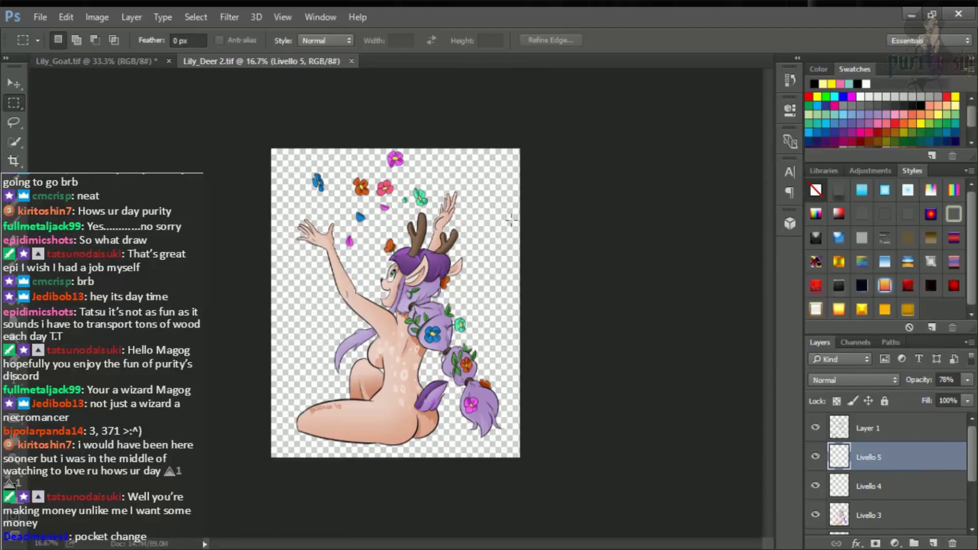
- Switch back to Lily_Goat.tif and close it, leaving Lily_Deer 2.tif open
{"action": "left_click", "coordinate": [162, 61]}
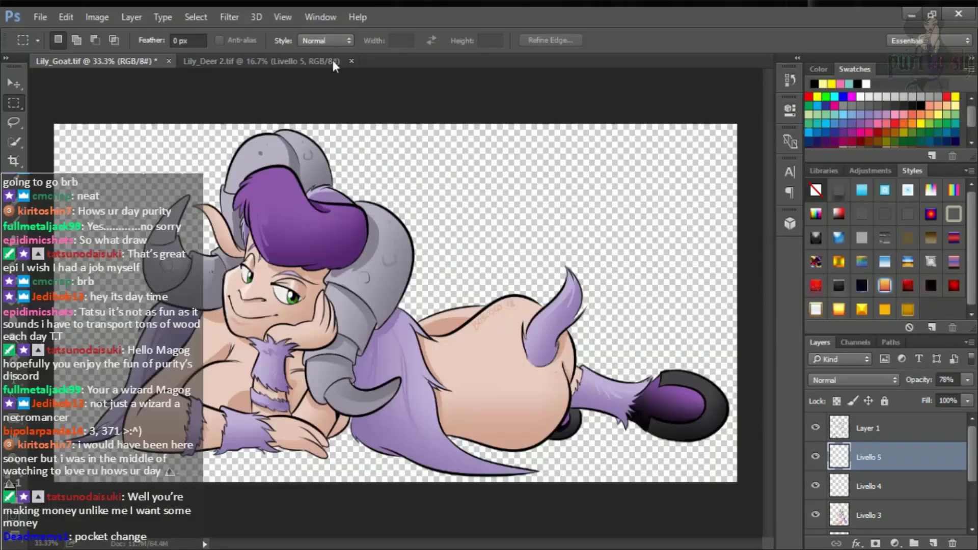
{"action": "key", "text": "ctrl+w"}
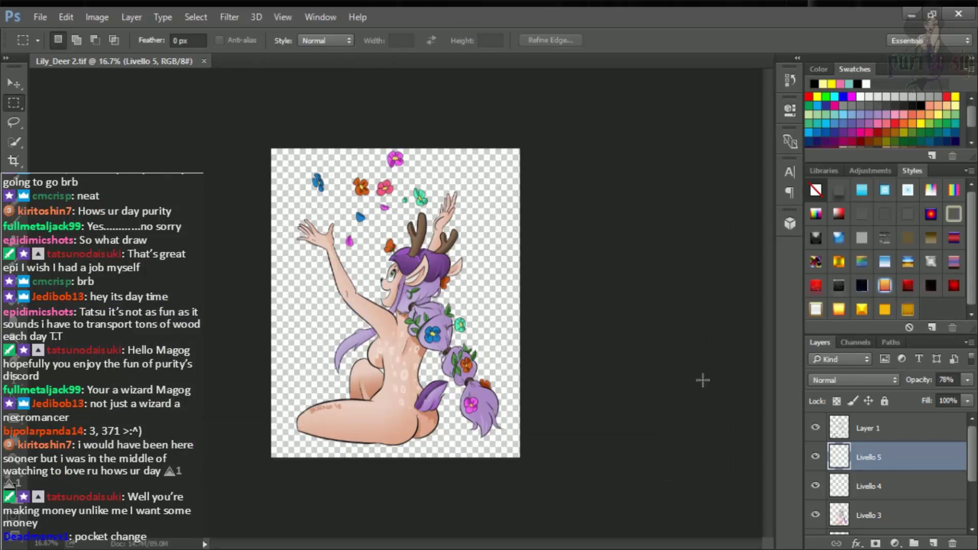
- Hide every layer of the deer drawing except the Layer 6 sketch and save the sketch version
{"action": "left_click", "coordinate": [814, 429]}
{"action": "left_click", "coordinate": [815, 456]}
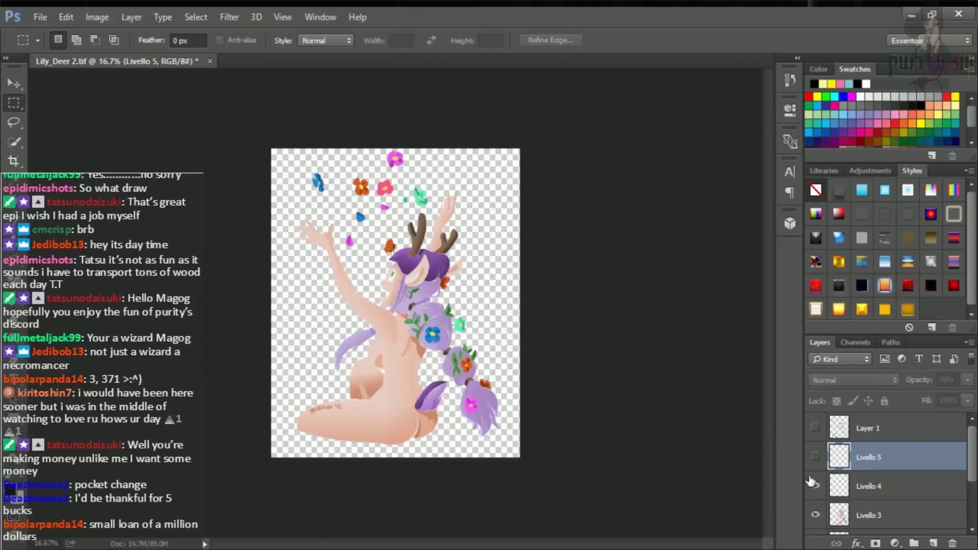
{"action": "left_click", "coordinate": [815, 486]}
{"action": "left_click", "coordinate": [815, 511]}
{"action": "scroll", "coordinate": [818, 493], "scroll_direction": "down", "scroll_amount": 3}
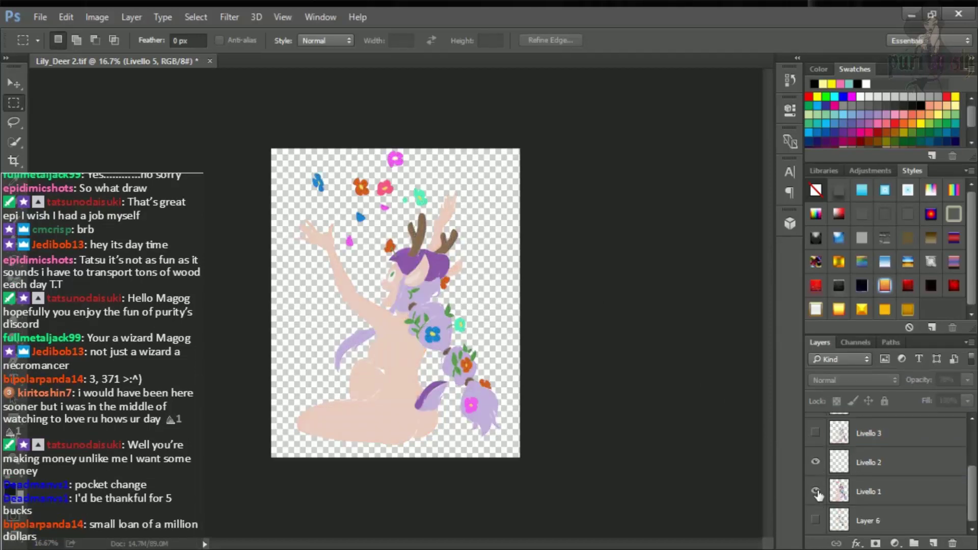
{"action": "left_click", "coordinate": [815, 490]}
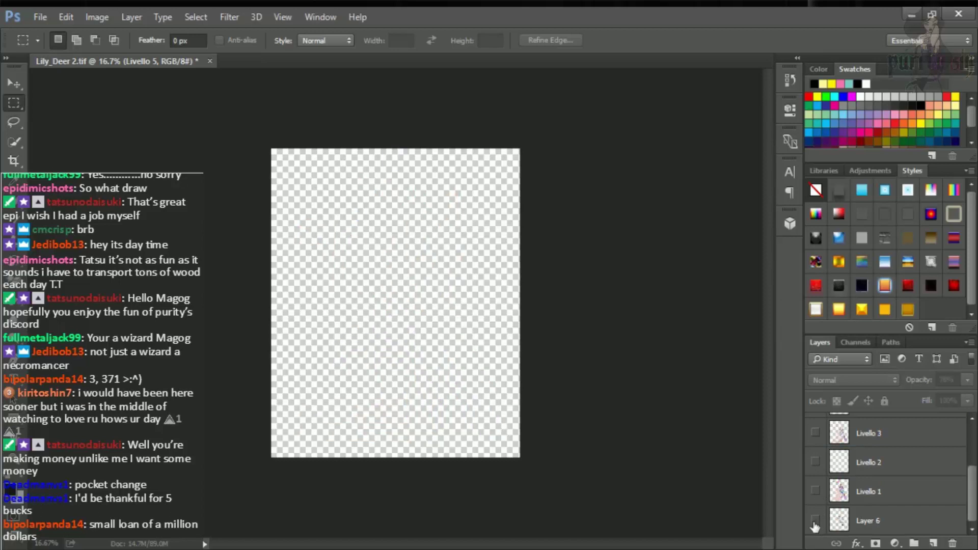
{"action": "left_click", "coordinate": [815, 519]}
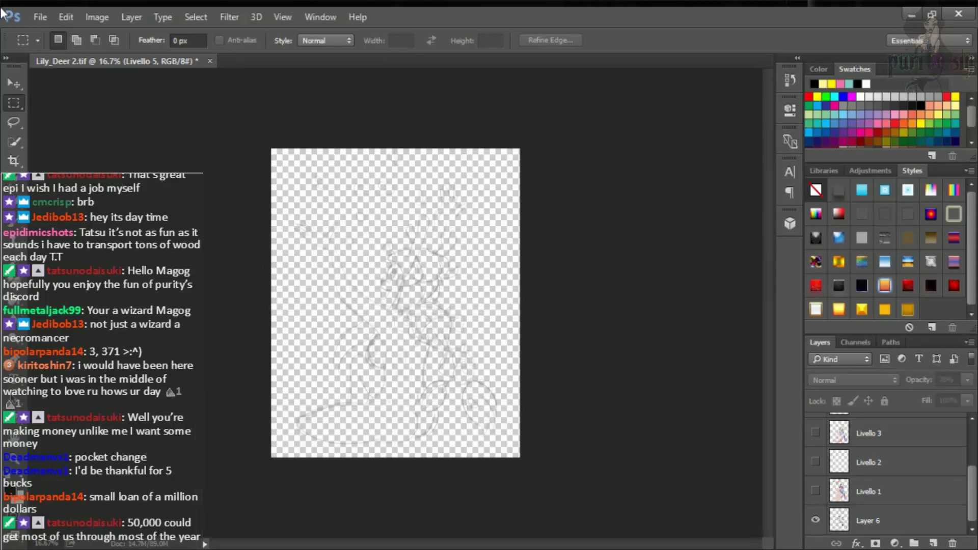
{"action": "key", "text": "ctrl+s"}
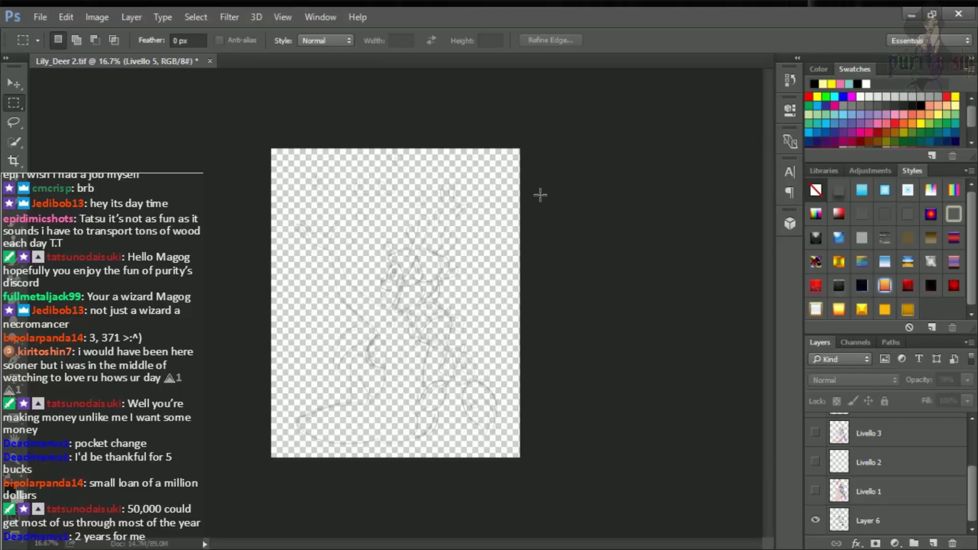
- Hide the Layer 6 sketch, show only the Layer 1 line art and save the deer line-art version
{"action": "left_click", "coordinate": [815, 520]}
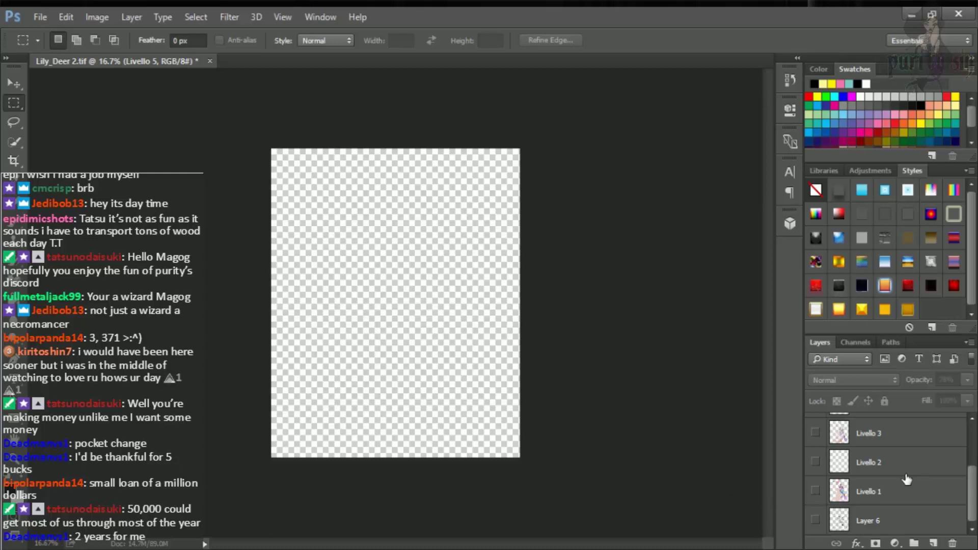
{"action": "scroll", "coordinate": [868, 489], "scroll_direction": "up", "scroll_amount": 1}
{"action": "scroll", "coordinate": [866, 489], "scroll_direction": "up", "scroll_amount": 2}
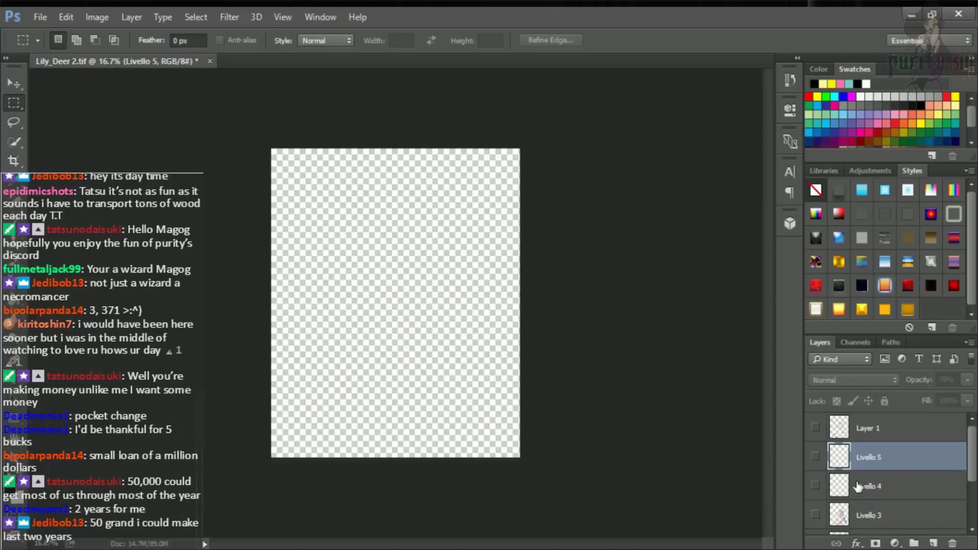
{"action": "left_click", "coordinate": [815, 429]}
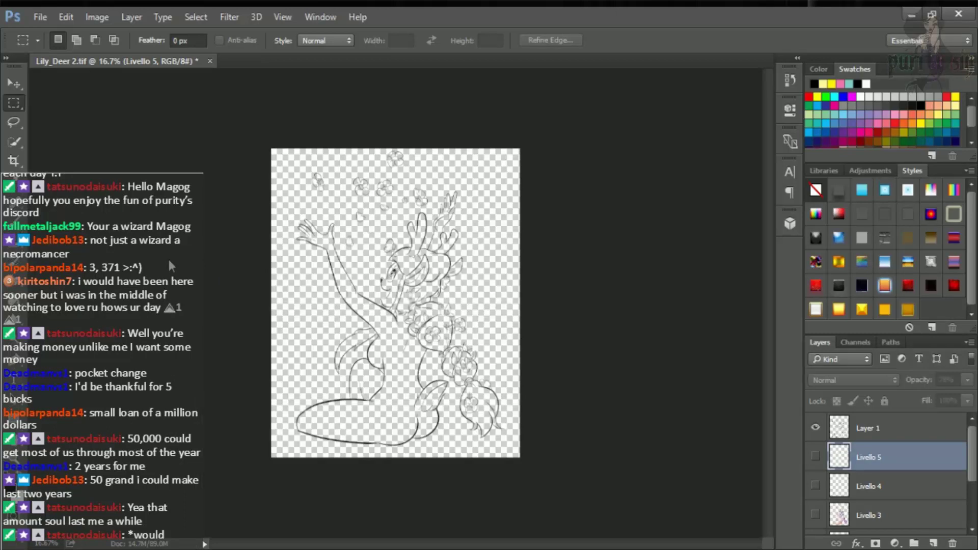
{"action": "key", "text": "ctrl+s"}
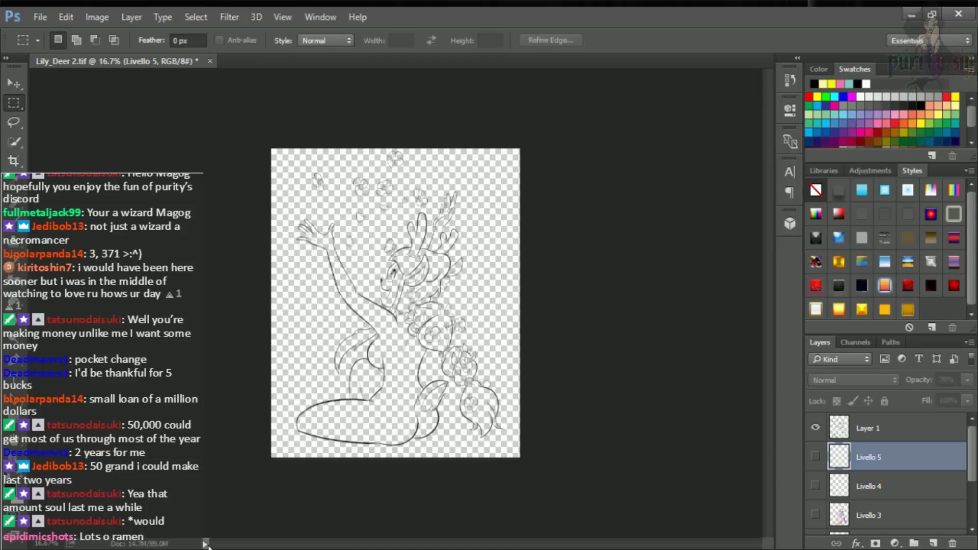
- Show the Livello 1 flat colours with the Layer 1 line art, leaving Livello 2 and Livello 5 hidden, and save the flat-colour version
{"action": "scroll", "coordinate": [817, 511], "scroll_direction": "down", "scroll_amount": 3}
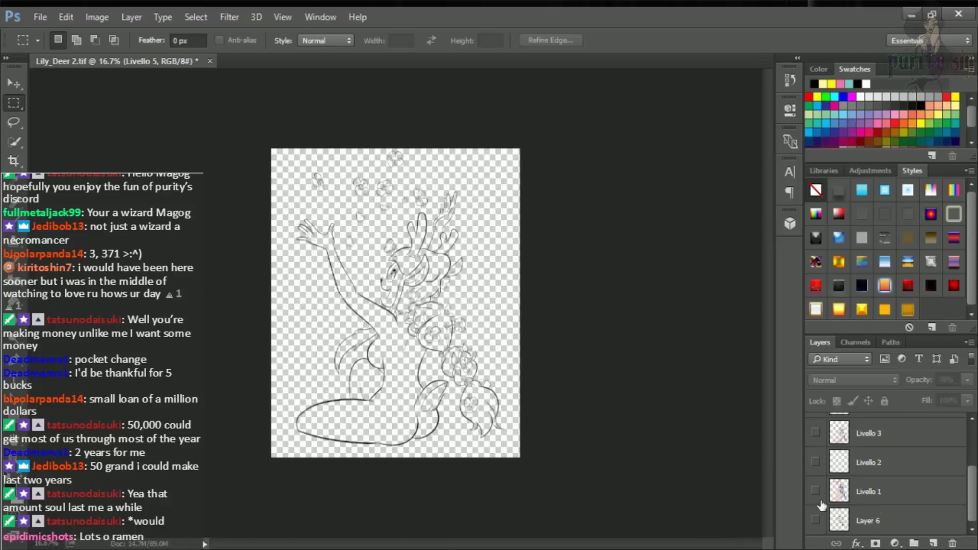
{"action": "left_click", "coordinate": [815, 463]}
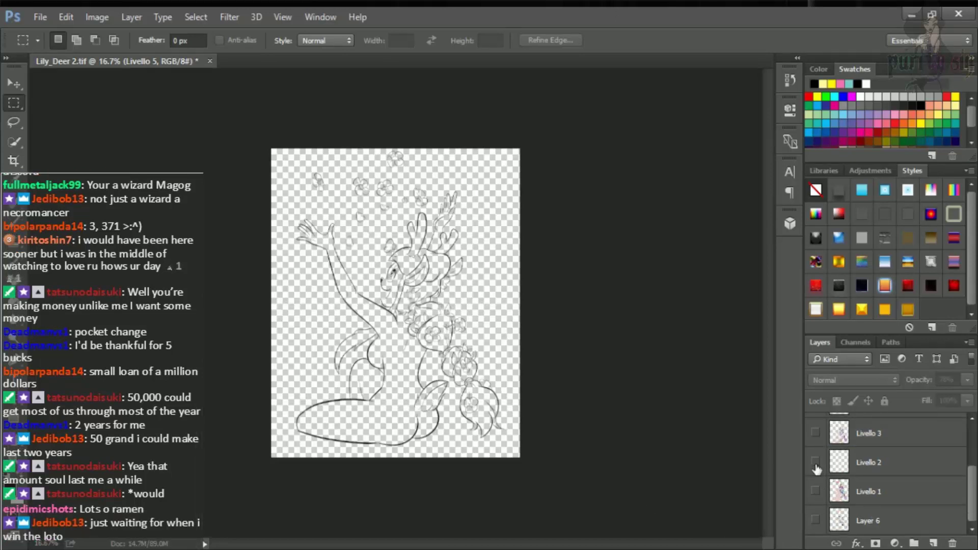
{"action": "scroll", "coordinate": [817, 468], "scroll_direction": "up", "scroll_amount": 3}
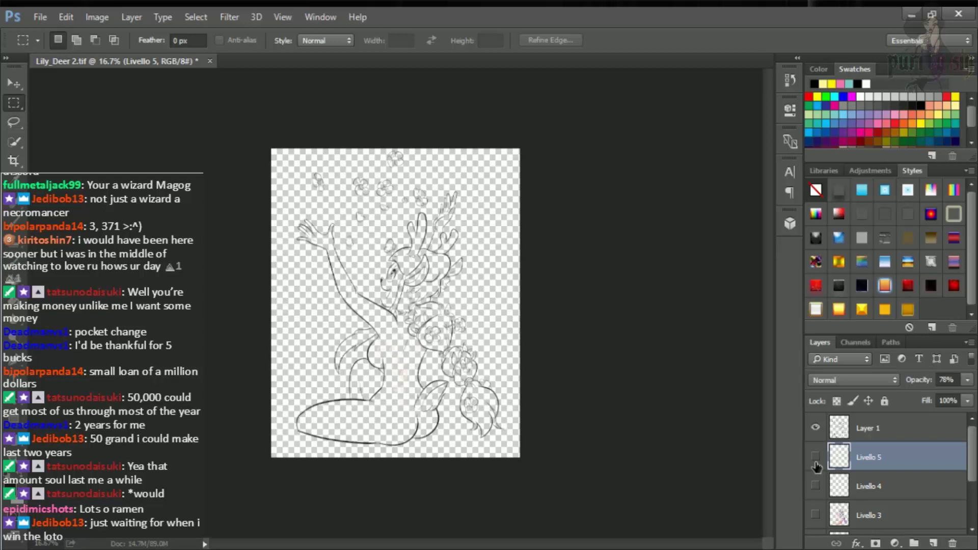
{"action": "scroll", "coordinate": [817, 467], "scroll_direction": "down", "scroll_amount": 3}
{"action": "left_click", "coordinate": [815, 491]}
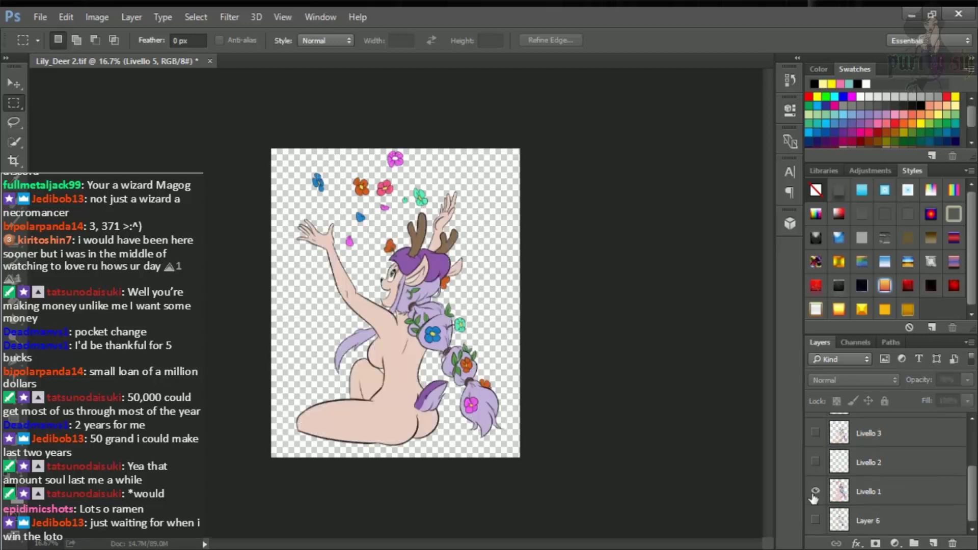
{"action": "scroll", "coordinate": [816, 467], "scroll_direction": "up", "scroll_amount": 3}
{"action": "left_click", "coordinate": [815, 458]}
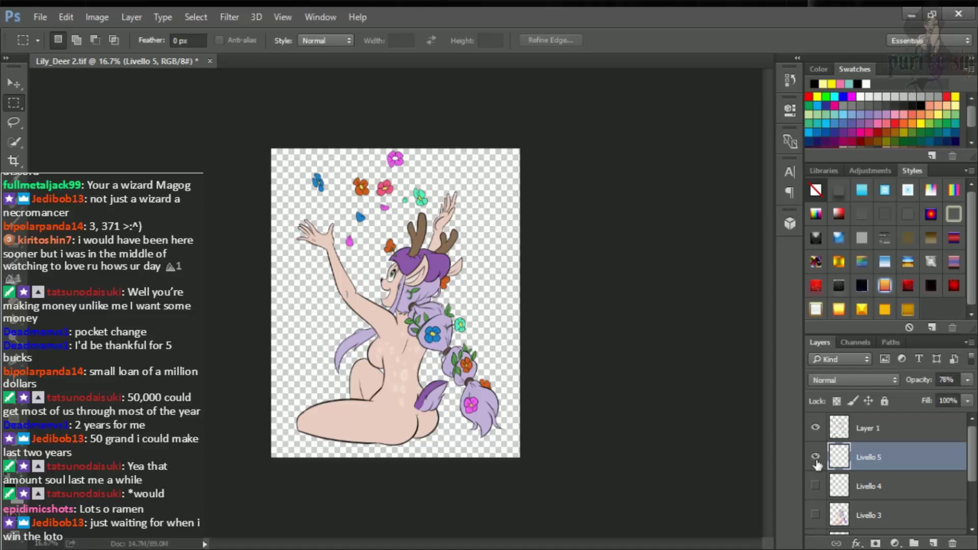
{"action": "left_click", "coordinate": [816, 458]}
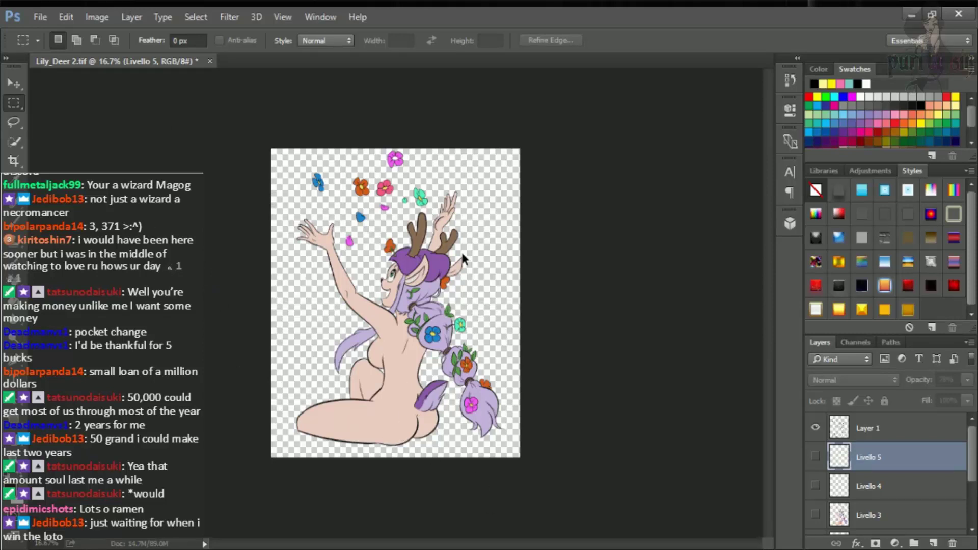
{"action": "key", "text": "ctrl+s"}
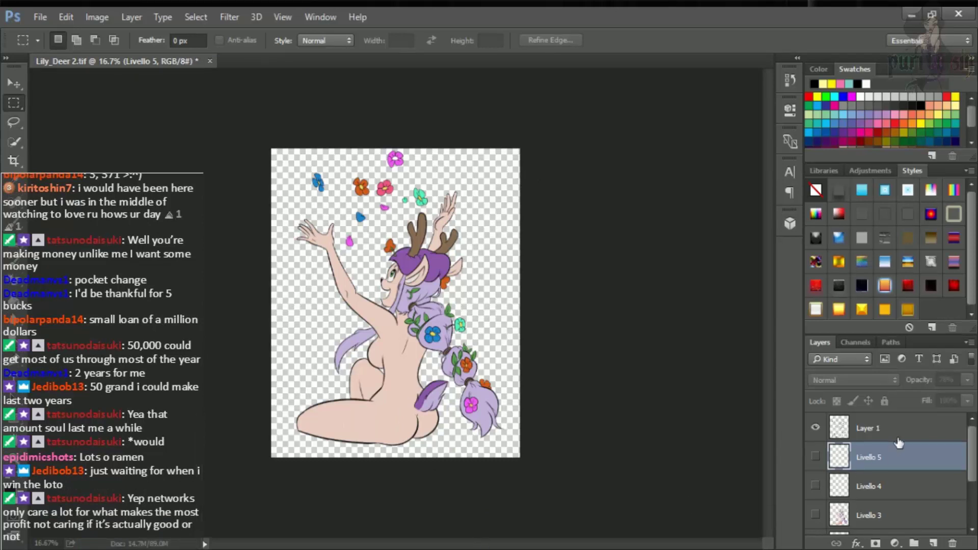
- Show the Livello 3 shading on the deer drawing and save the shaded version
{"action": "scroll", "coordinate": [887, 448], "scroll_direction": "down", "scroll_amount": 2}
{"action": "left_click", "coordinate": [815, 458]}
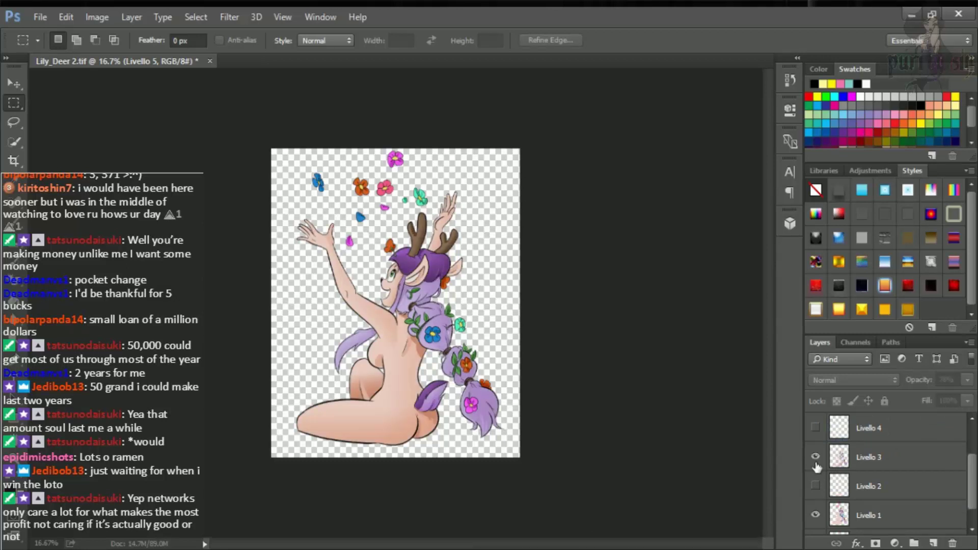
{"action": "scroll", "coordinate": [816, 466], "scroll_direction": "down", "scroll_amount": 1}
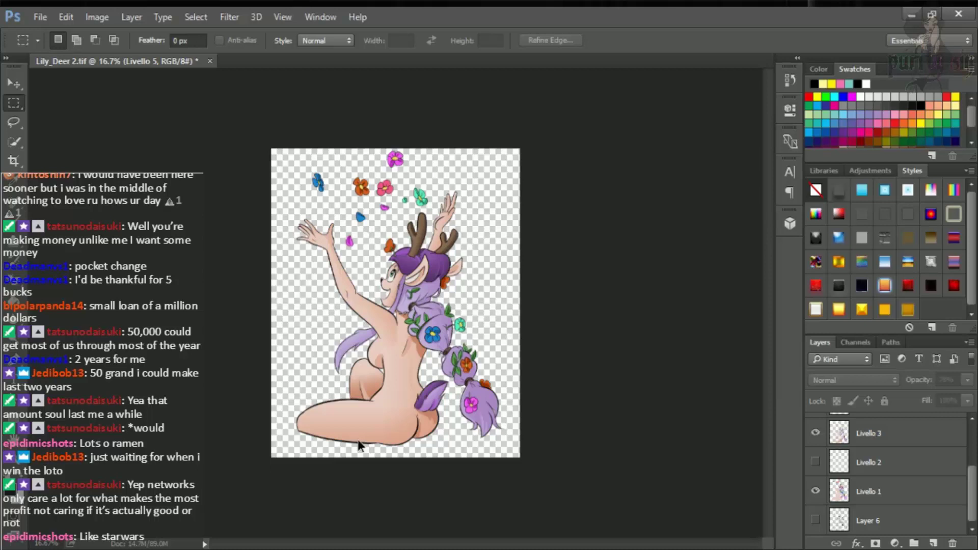
{"action": "key", "text": "ctrl+s"}
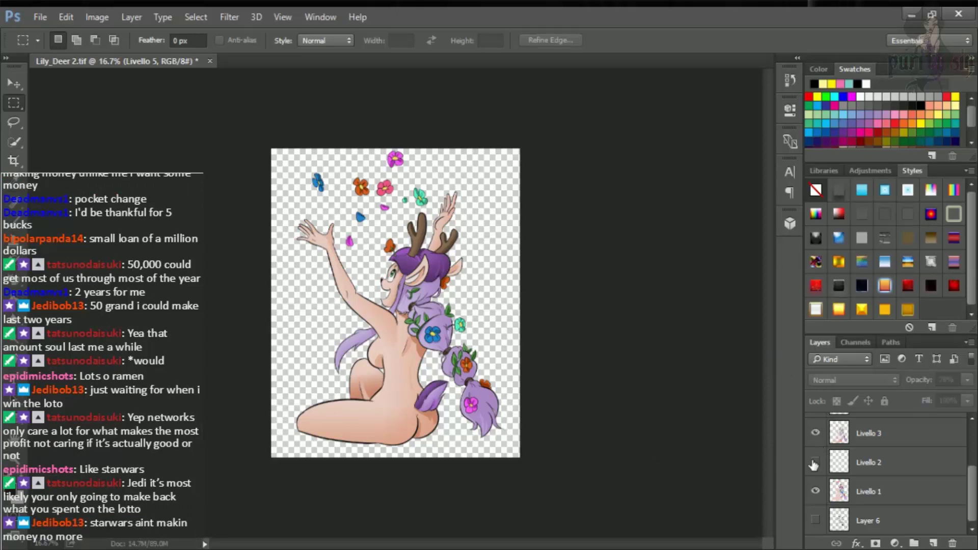
- Show Livello 2, Livello 4 and Livello 5 on the Lily_Deer 2 drawing, leaving Layer 6 hidden, and save the fully detailed version
{"action": "scroll", "coordinate": [808, 450], "scroll_direction": "up", "scroll_amount": 2}
{"action": "scroll", "coordinate": [807, 450], "scroll_direction": "up", "scroll_amount": 1}
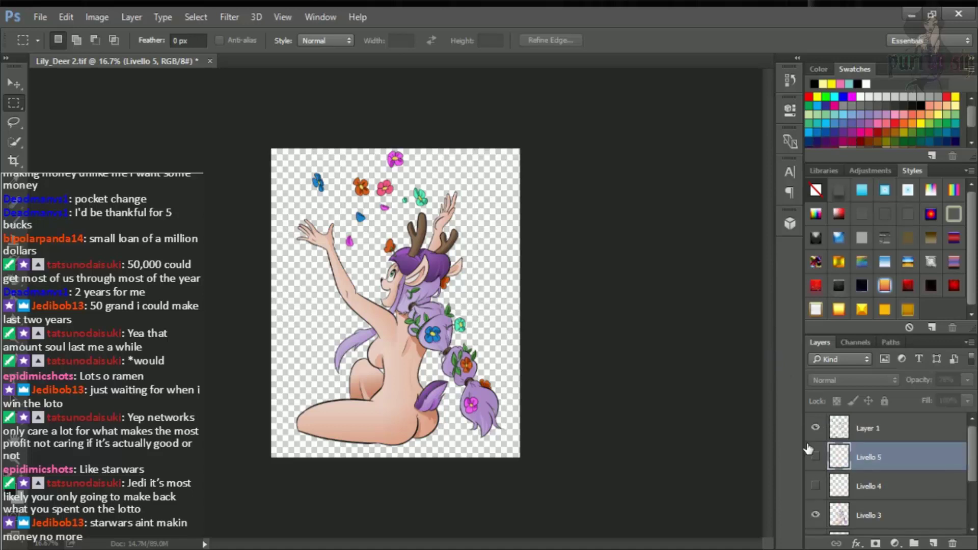
{"action": "left_click", "coordinate": [816, 486]}
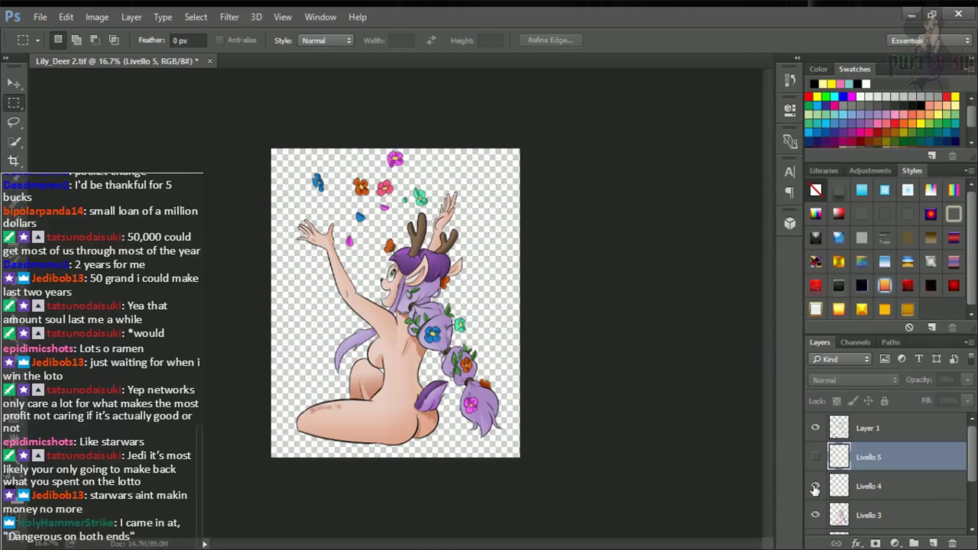
{"action": "left_click", "coordinate": [817, 456]}
{"action": "scroll", "coordinate": [818, 457], "scroll_direction": "down", "scroll_amount": 1}
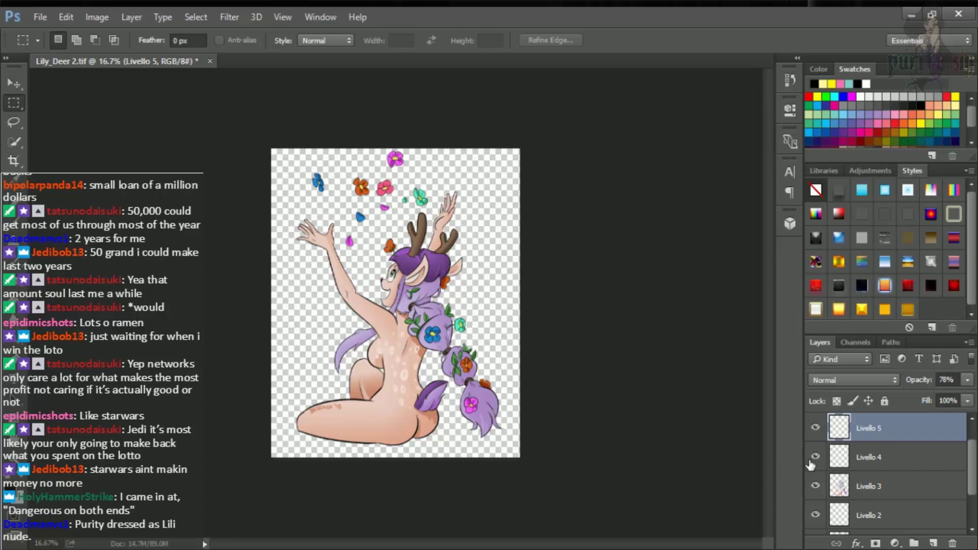
{"action": "scroll", "coordinate": [815, 465], "scroll_direction": "down", "scroll_amount": 2}
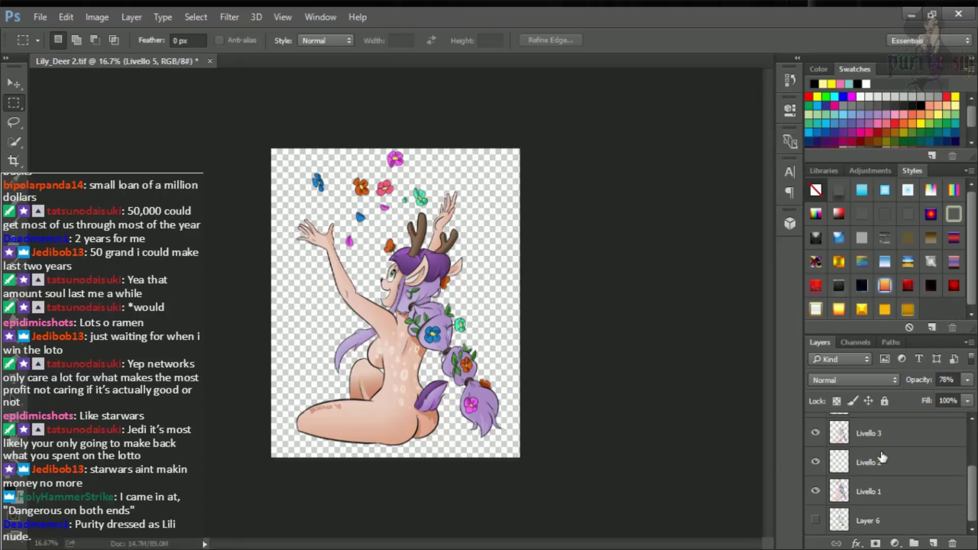
{"action": "scroll", "coordinate": [881, 457], "scroll_direction": "up", "scroll_amount": 3}
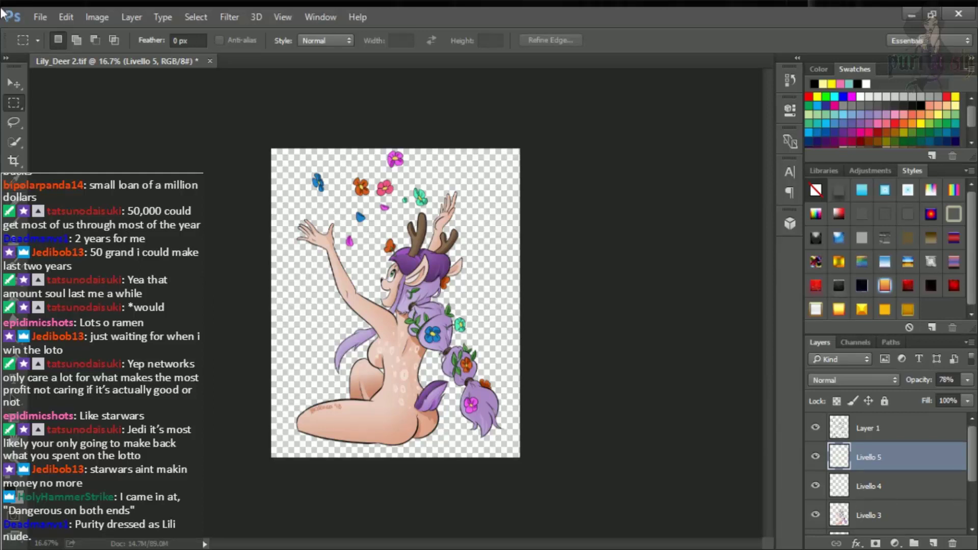
{"action": "key", "text": "ctrl+s"}
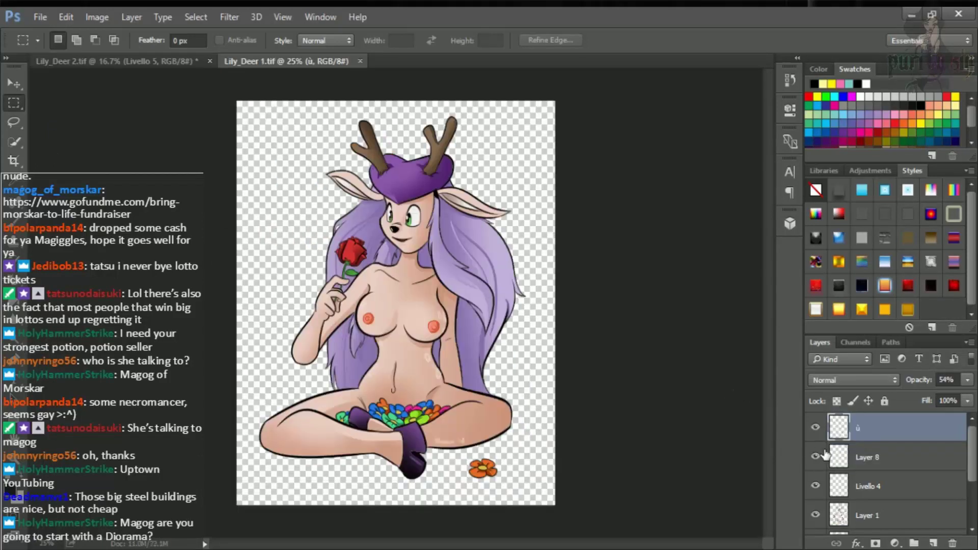
- Hide every layer of the Lily_Deer 1 drawing except the Layer 2 sketch and save the sketch version
{"action": "left_click", "coordinate": [815, 426]}
{"action": "left_click", "coordinate": [815, 456]}
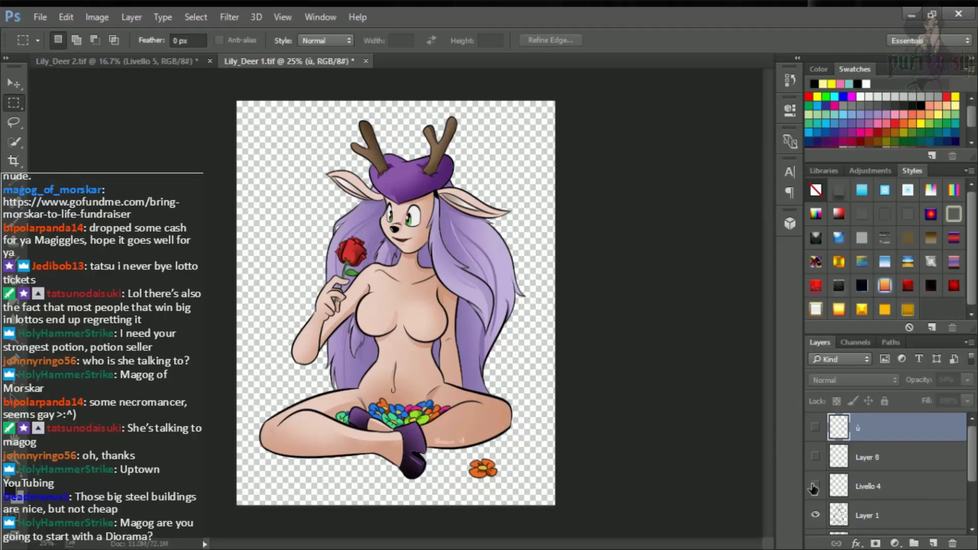
{"action": "left_click", "coordinate": [815, 485]}
{"action": "scroll", "coordinate": [814, 485], "scroll_direction": "down", "scroll_amount": 2}
{"action": "left_click", "coordinate": [815, 486]}
{"action": "left_click", "coordinate": [816, 514]}
{"action": "scroll", "coordinate": [814, 512], "scroll_direction": "down", "scroll_amount": 1}
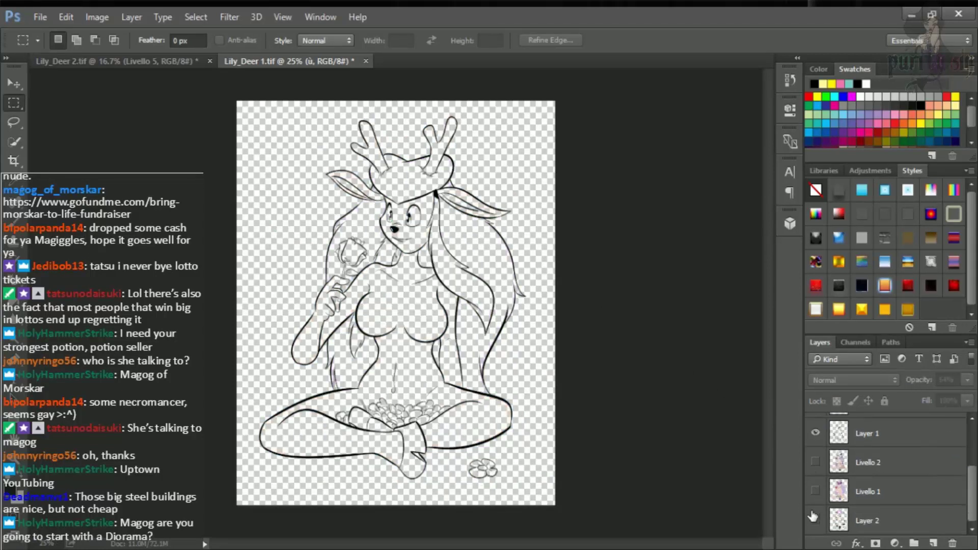
{"action": "left_click", "coordinate": [815, 520]}
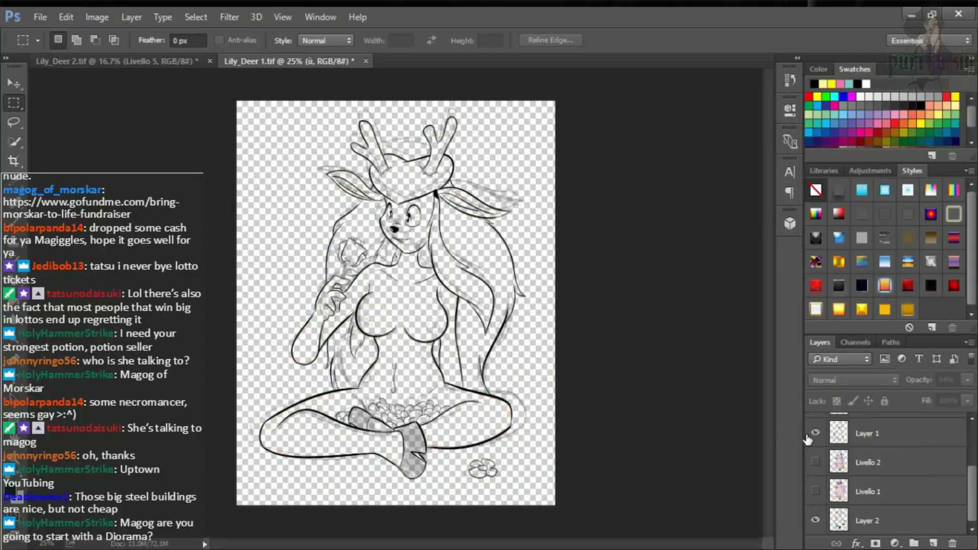
{"action": "left_click", "coordinate": [815, 433]}
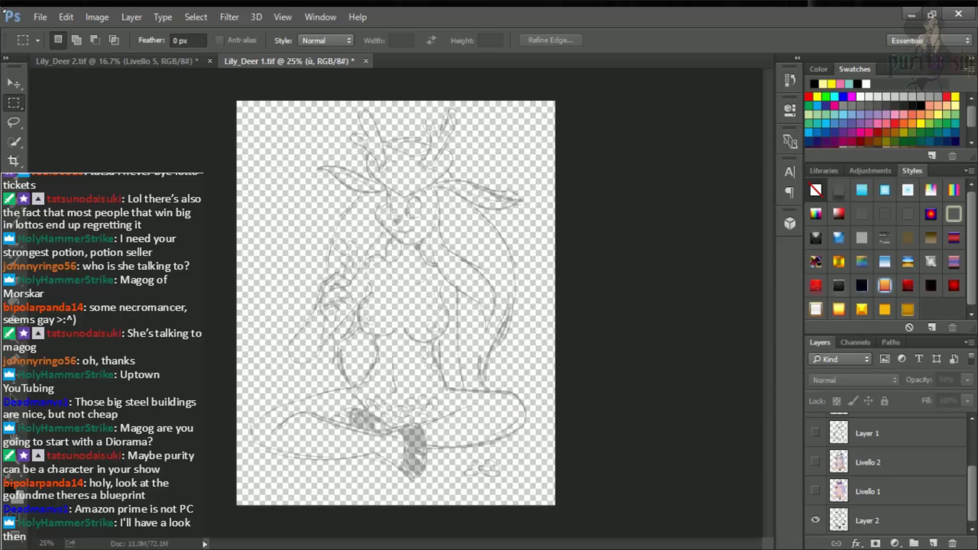
{"action": "key", "text": "ctrl+s"}
{"action": "left_click", "coordinate": [815, 492]}
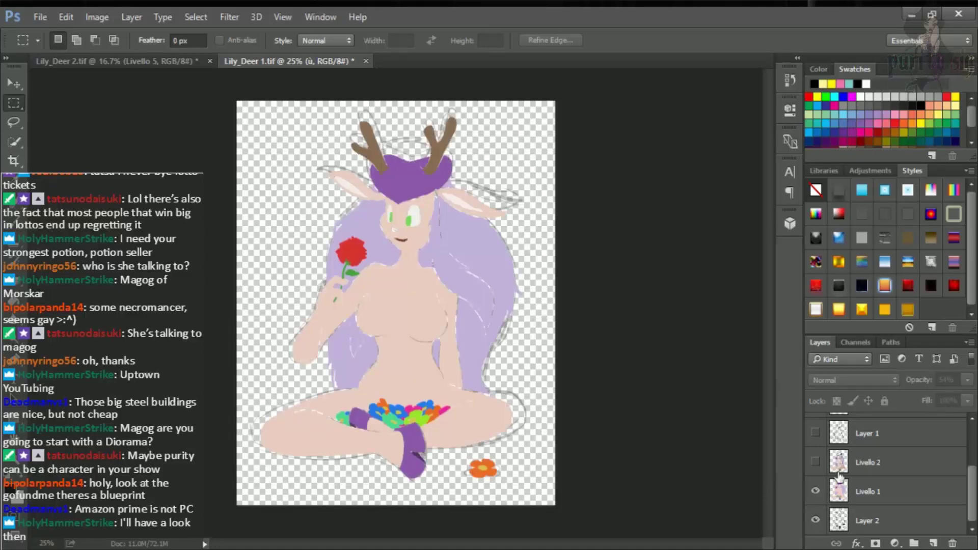
{"action": "left_click", "coordinate": [815, 492]}
{"action": "scroll", "coordinate": [836, 480], "scroll_direction": "up", "scroll_amount": 3}
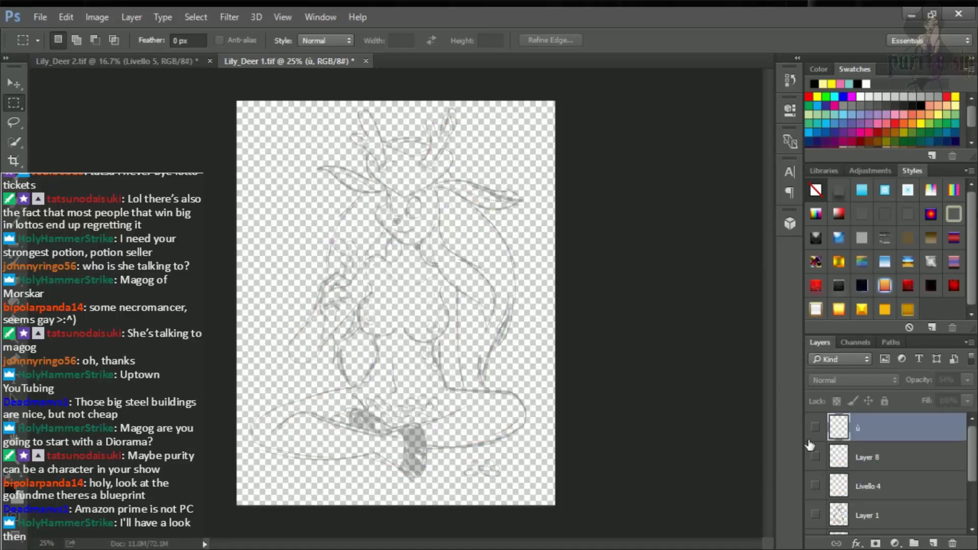
{"action": "left_click", "coordinate": [815, 457]}
{"action": "left_click", "coordinate": [815, 458]}
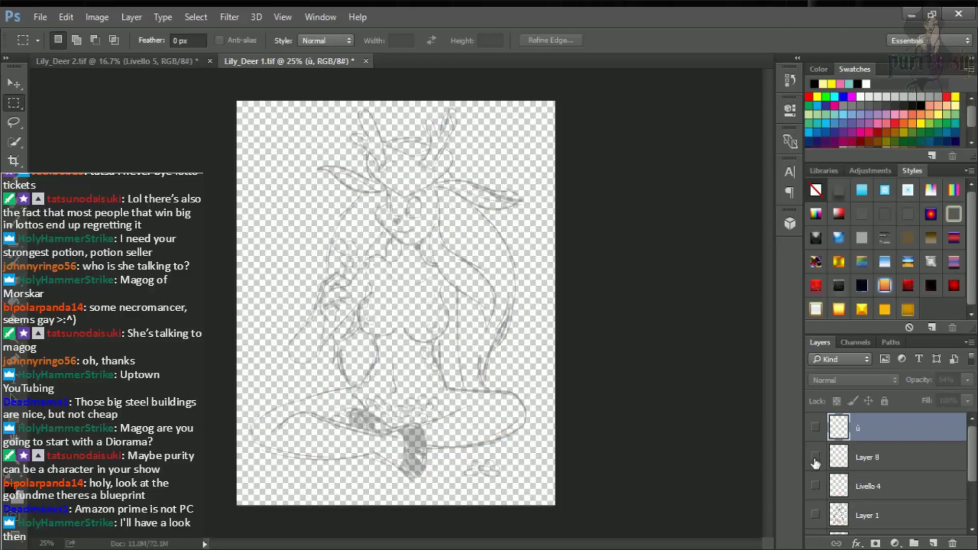
{"action": "left_click", "coordinate": [816, 429]}
{"action": "left_click", "coordinate": [816, 428]}
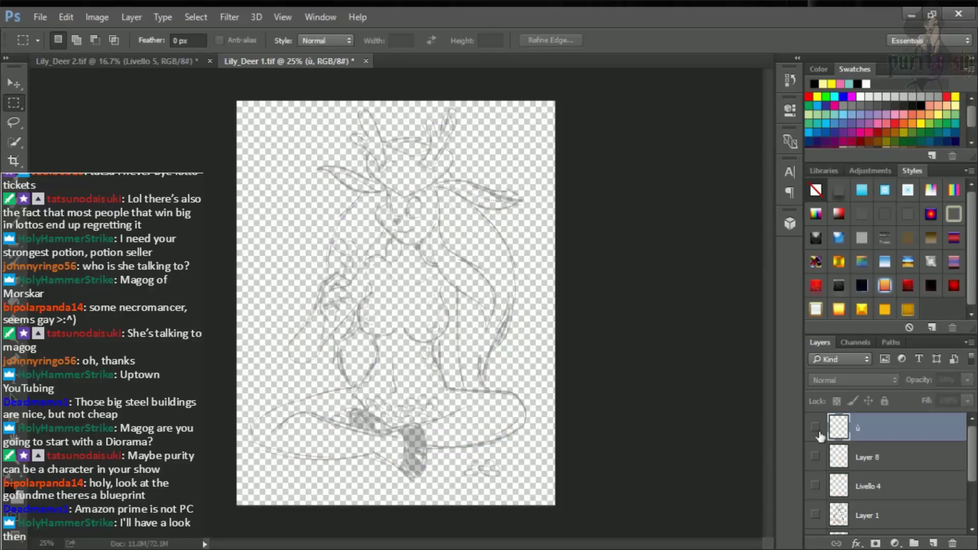
{"action": "left_click", "coordinate": [815, 487]}
- Show the Layer 1 line art, hide the Layer 2 sketch and save the Lily_Deer 1 line-art version
{"action": "left_click", "coordinate": [816, 515]}
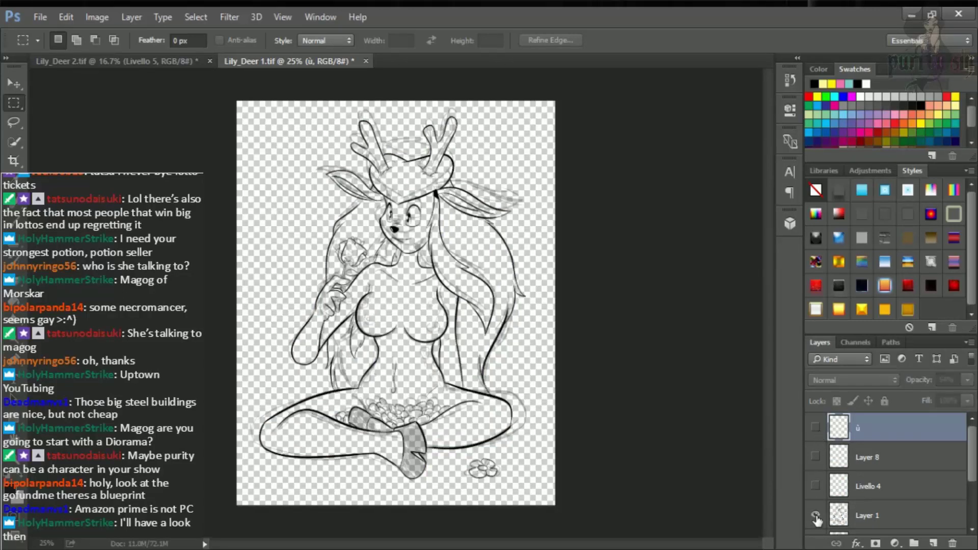
{"action": "scroll", "coordinate": [815, 517], "scroll_direction": "down", "scroll_amount": 3}
{"action": "left_click", "coordinate": [815, 521]}
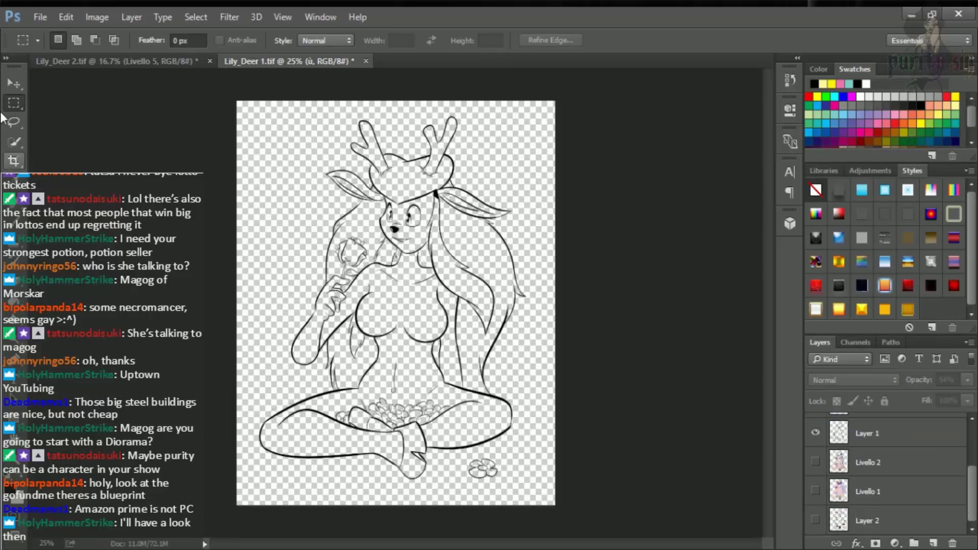
{"action": "left_click", "coordinate": [40, 17]}
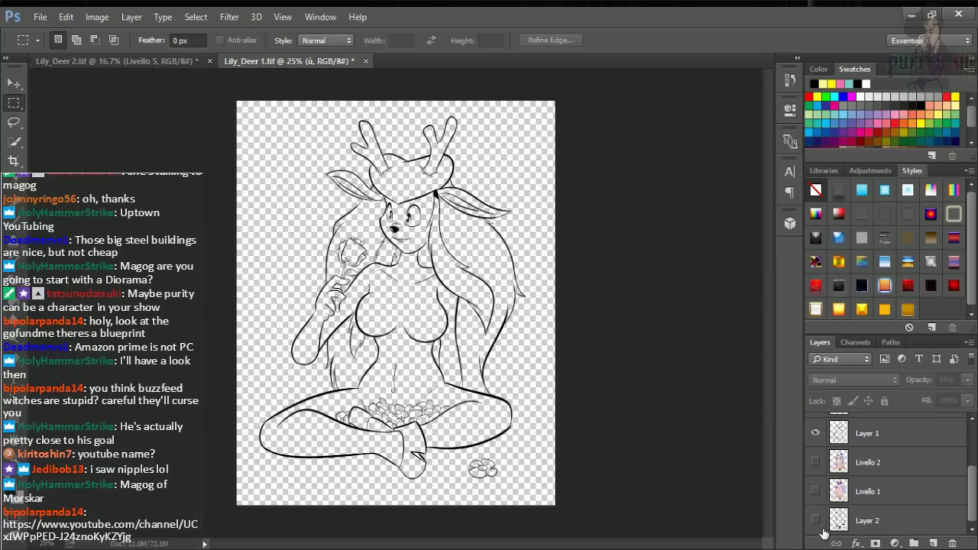
- Show the Livello 1 flat colours together with the Layer 1 line art on the Lily_Deer 1 drawing
{"action": "scroll", "coordinate": [822, 515], "scroll_direction": "up", "scroll_amount": 3}
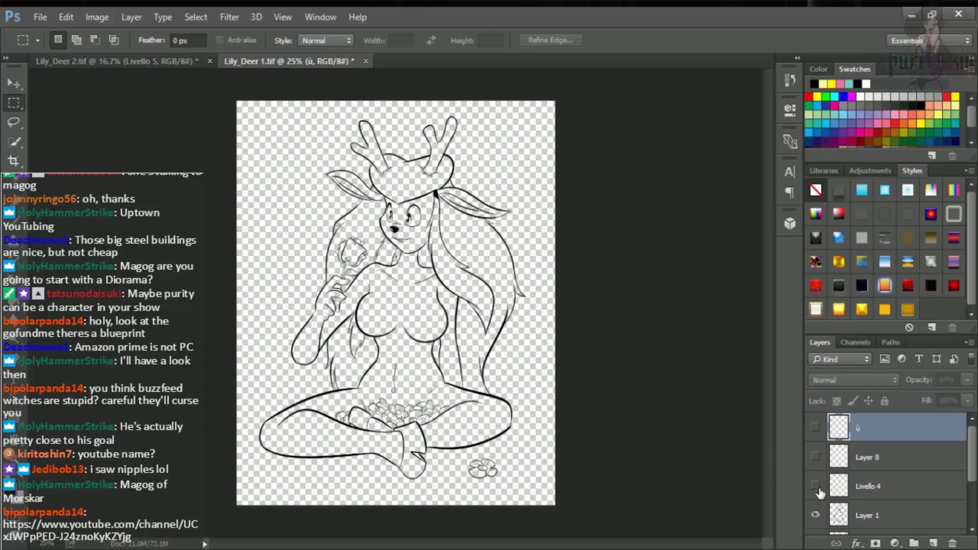
{"action": "scroll", "coordinate": [817, 512], "scroll_direction": "down", "scroll_amount": 2}
{"action": "left_click", "coordinate": [815, 515]}
{"action": "scroll", "coordinate": [817, 514], "scroll_direction": "down", "scroll_amount": 1}
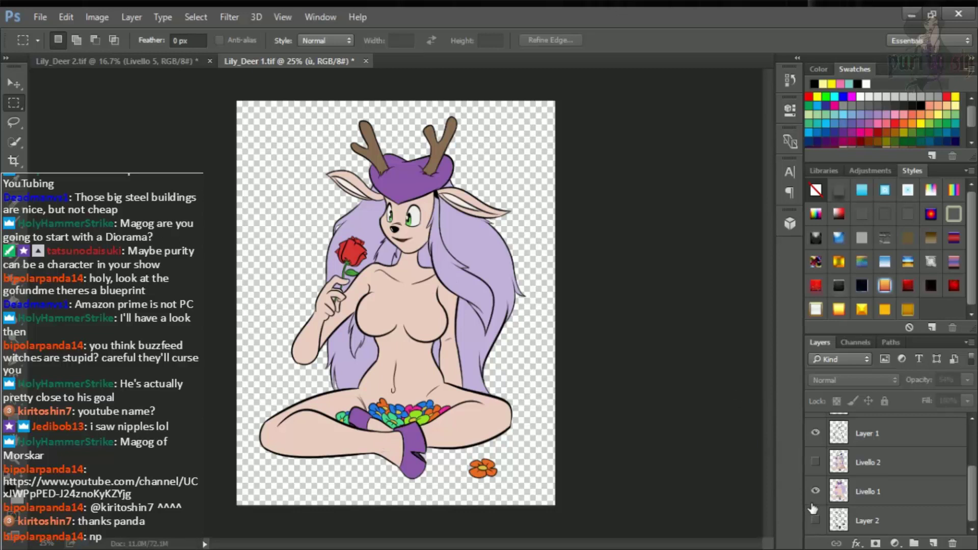
- Show the Livello 2 shading over the flat colours of the Lily_Deer 1 drawing and save the shaded version
{"action": "left_click", "coordinate": [816, 461]}
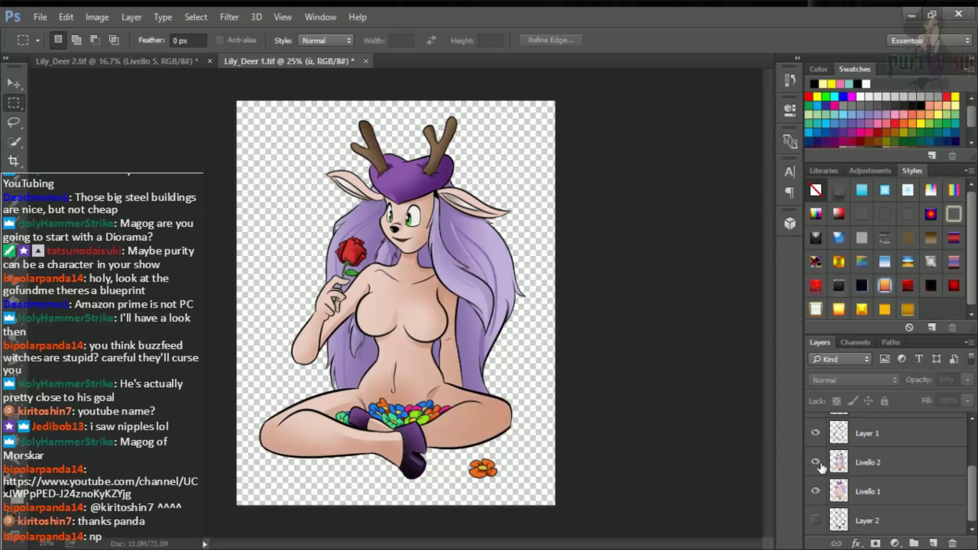
{"action": "left_click", "coordinate": [817, 462]}
{"action": "left_click", "coordinate": [817, 462]}
{"action": "scroll", "coordinate": [819, 464], "scroll_direction": "up", "scroll_amount": 3}
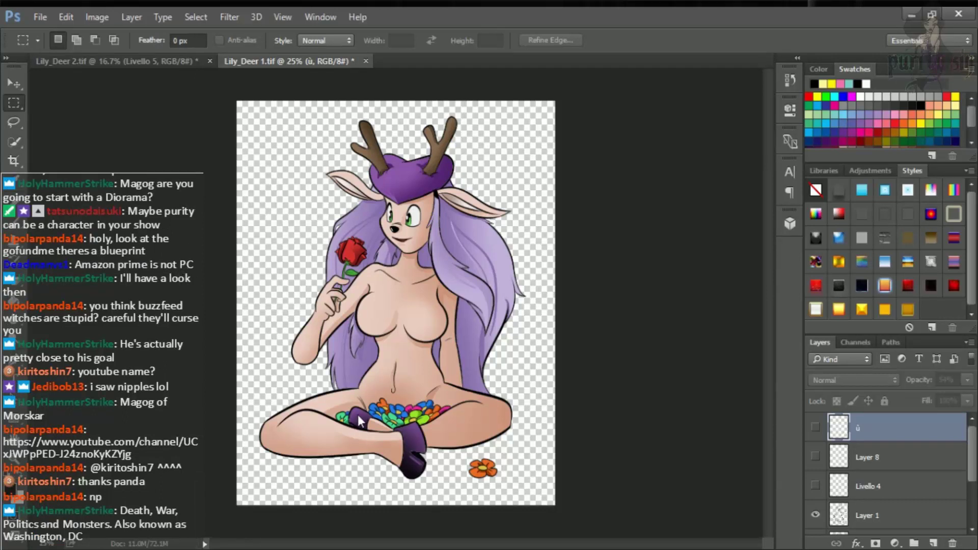
{"action": "key", "text": "ctrl+s"}
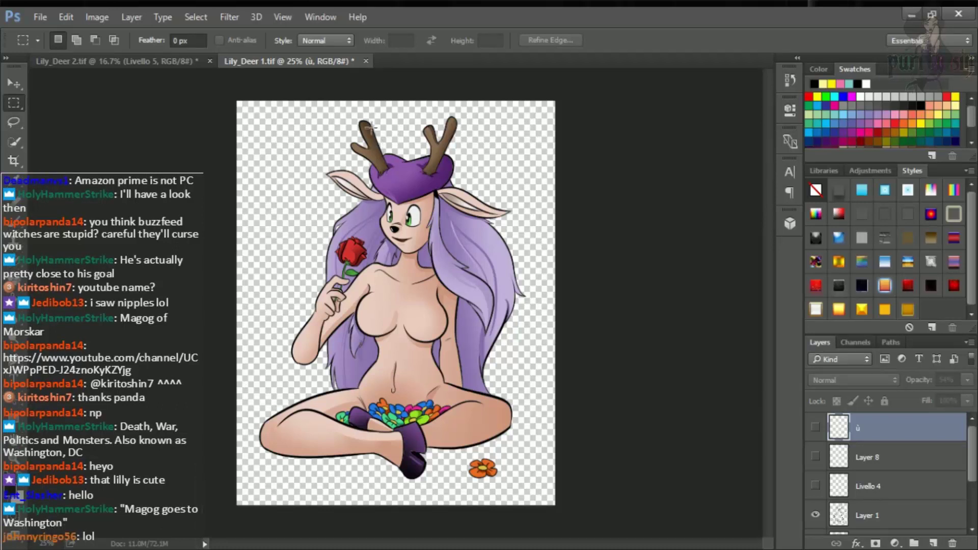
- Show the ù highlights and the Livello 4 layer, leaving Layer 8 hidden, and save this version of Lily_Deer 1
{"action": "left_click", "coordinate": [815, 428]}
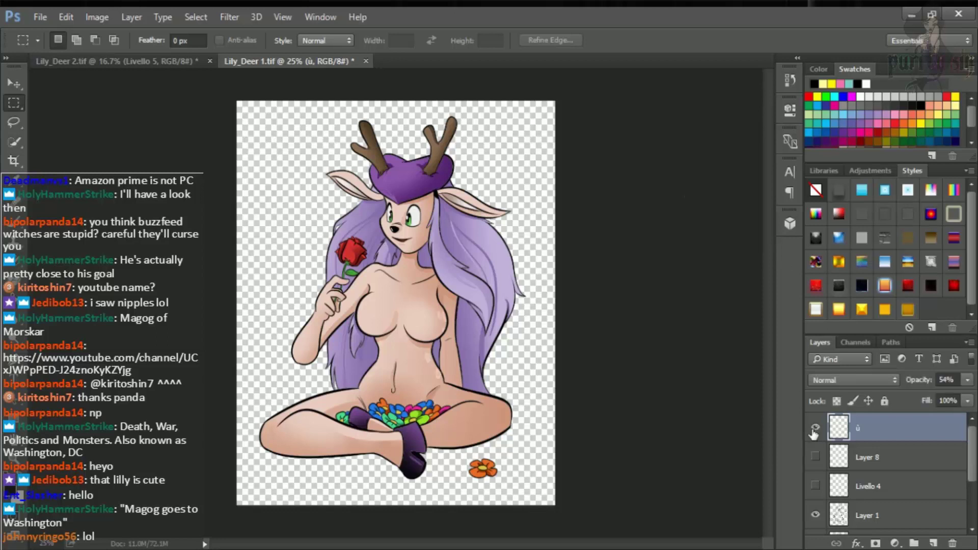
{"action": "left_click", "coordinate": [817, 457]}
{"action": "left_click", "coordinate": [816, 457]}
{"action": "scroll", "coordinate": [825, 489], "scroll_direction": "down", "scroll_amount": 3}
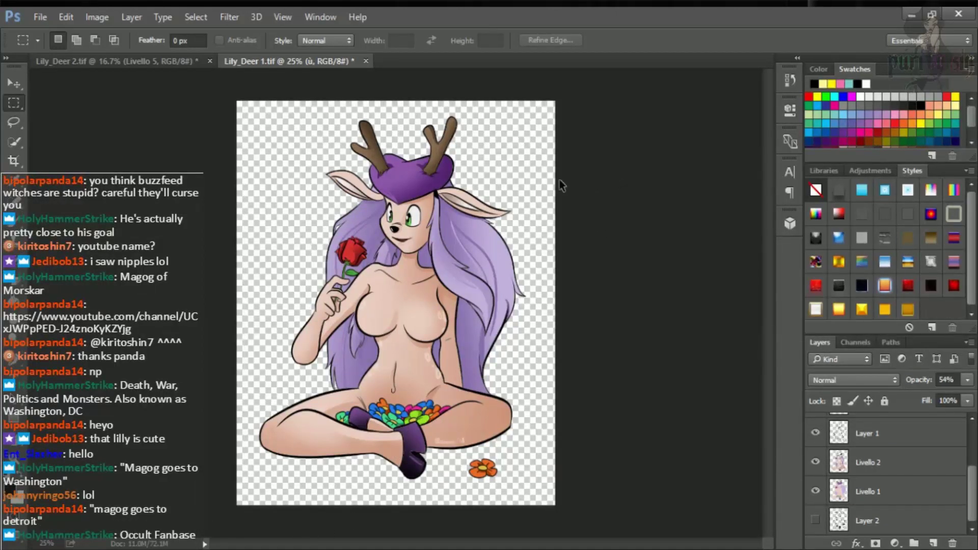
{"action": "key", "text": "ctrl+s"}
- Show Layer 8 on the Lily_Deer 1 drawing and save the version with all colour and detail layers
{"action": "scroll", "coordinate": [810, 449], "scroll_direction": "up", "scroll_amount": 3}
{"action": "left_click", "coordinate": [815, 457]}
{"action": "scroll", "coordinate": [815, 457], "scroll_direction": "down", "scroll_amount": 3}
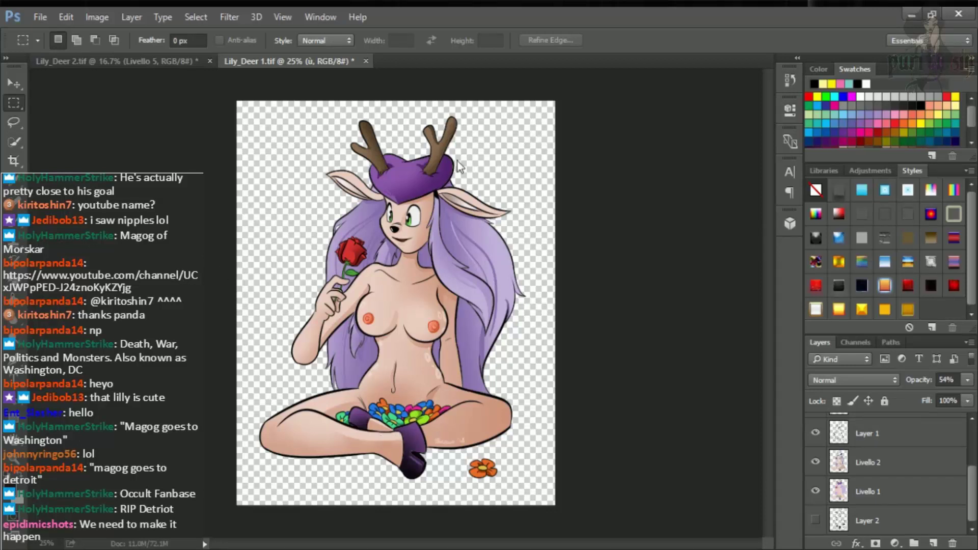
{"action": "key", "text": "ctrl+s"}
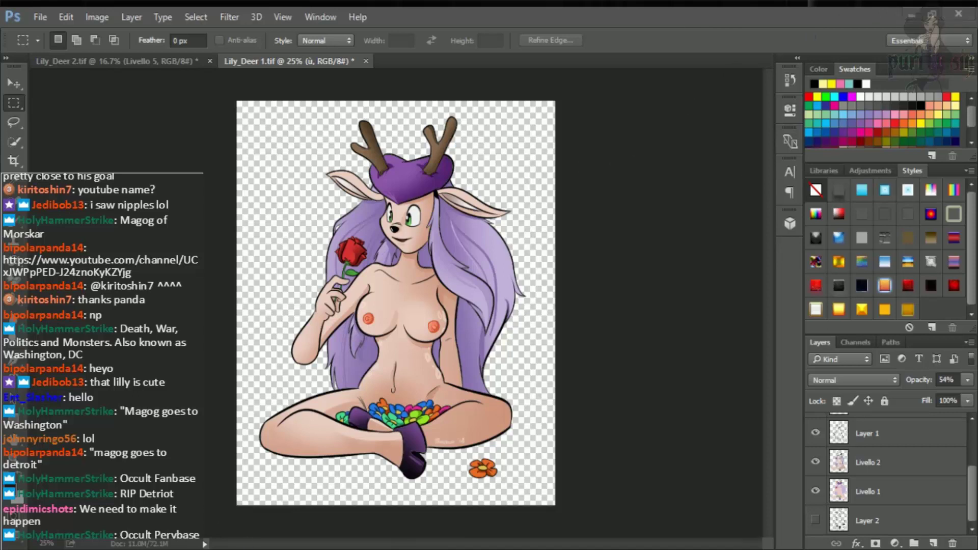
- Hide Layer 8 on the Lily_Deer 1 drawing, keeping its other detail, colour and line-art layers shown
{"action": "scroll", "coordinate": [872, 449], "scroll_direction": "up", "scroll_amount": 3}
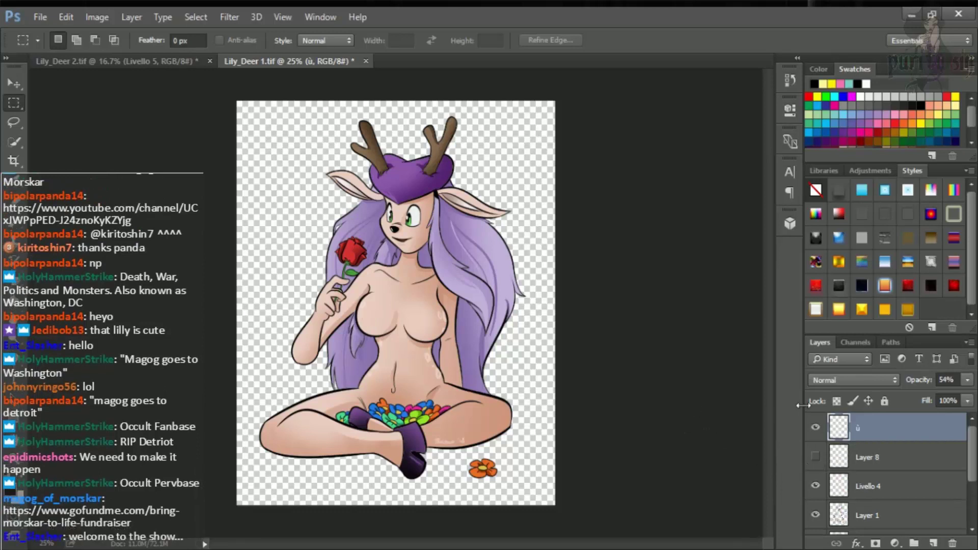
{"action": "scroll", "coordinate": [839, 427], "scroll_direction": "down", "scroll_amount": 3}
{"action": "scroll", "coordinate": [839, 427], "scroll_direction": "up", "scroll_amount": 3}
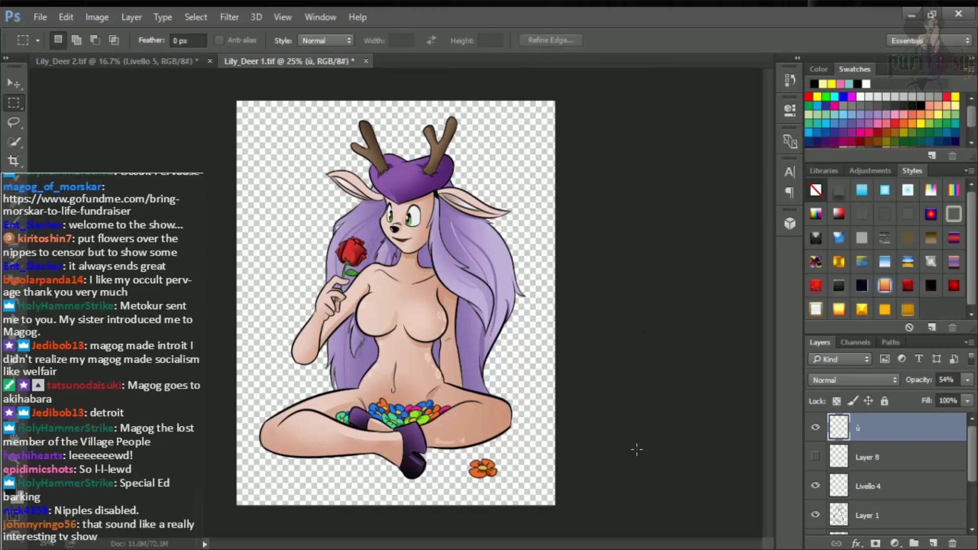
{"action": "scroll", "coordinate": [850, 439], "scroll_direction": "down", "scroll_amount": 1}
{"action": "scroll", "coordinate": [850, 440], "scroll_direction": "down", "scroll_amount": 2}
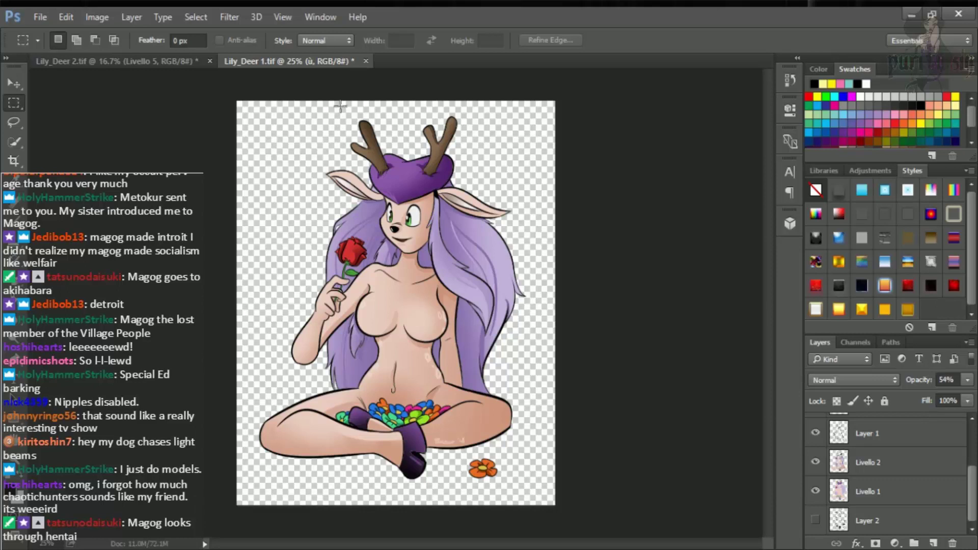
- Hide every layer of purity pencil (1).psd except the Fondo sketch and save the sketch version
{"action": "left_click_drag", "start_coordinate": [816, 428], "coordinate": [817, 476]}
{"action": "scroll", "coordinate": [818, 474], "scroll_direction": "down", "scroll_amount": 2}
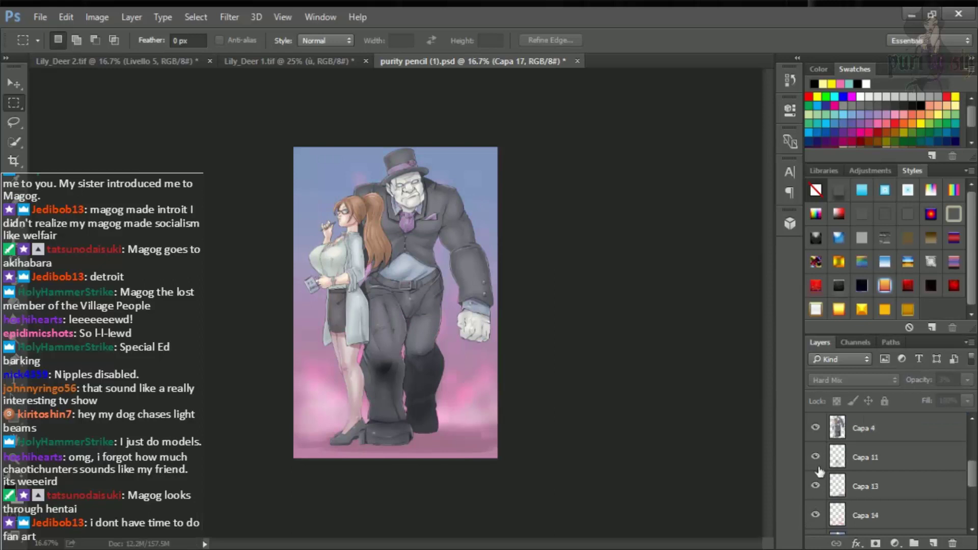
{"action": "mouse_move", "coordinate": [809, 421]}
{"action": "left_mouse_down"}
{"action": "mouse_move", "coordinate": [815, 521]}
{"action": "mouse_move", "coordinate": [815, 491]}
{"action": "mouse_move", "coordinate": [814, 512]}
{"action": "left_mouse_up"}
{"action": "left_click", "coordinate": [814, 516]}
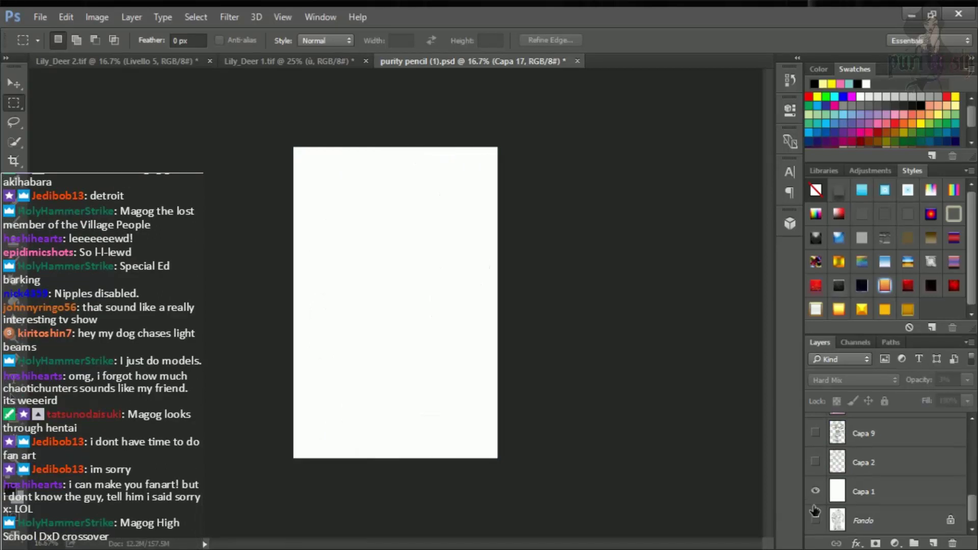
{"action": "left_click", "coordinate": [815, 491]}
{"action": "left_click", "coordinate": [815, 519]}
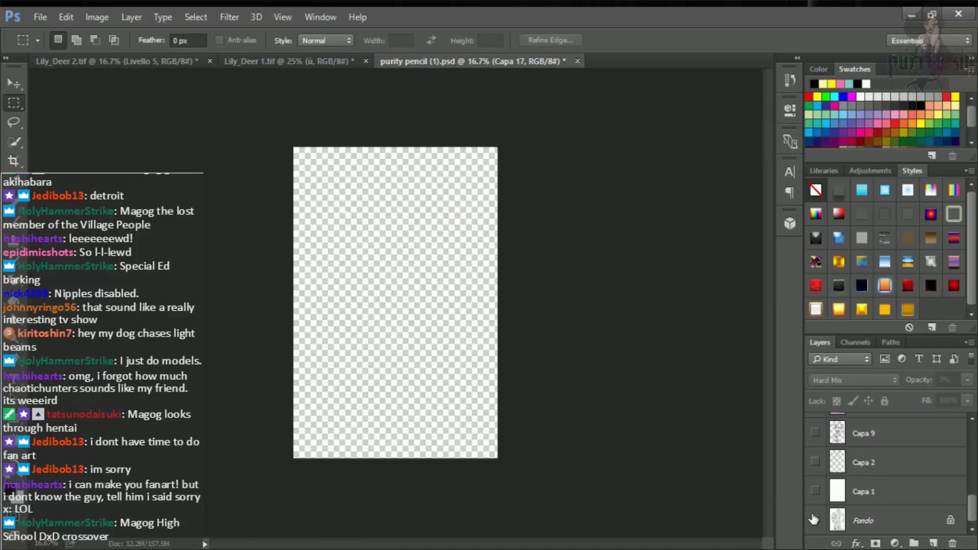
{"action": "left_click", "coordinate": [814, 519]}
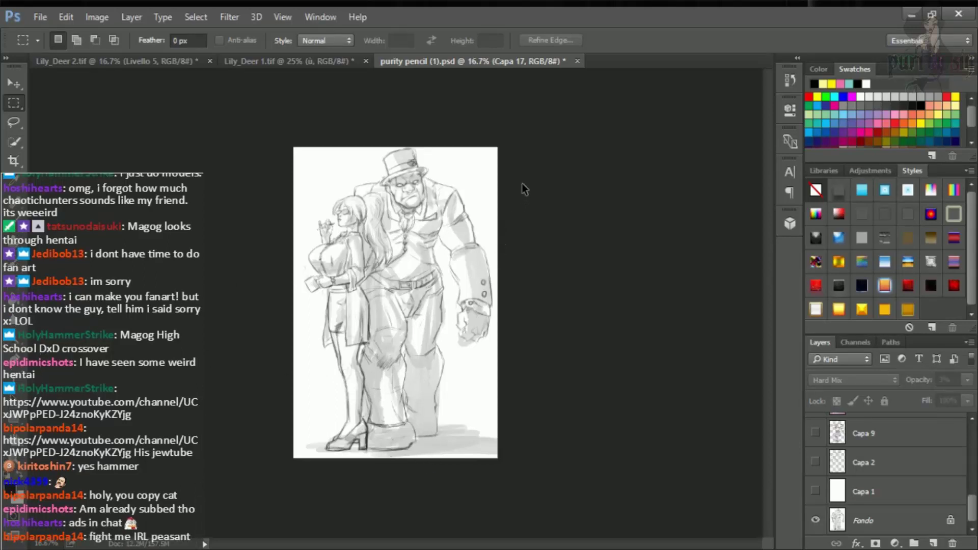
{"action": "key", "text": "ctrl+s"}
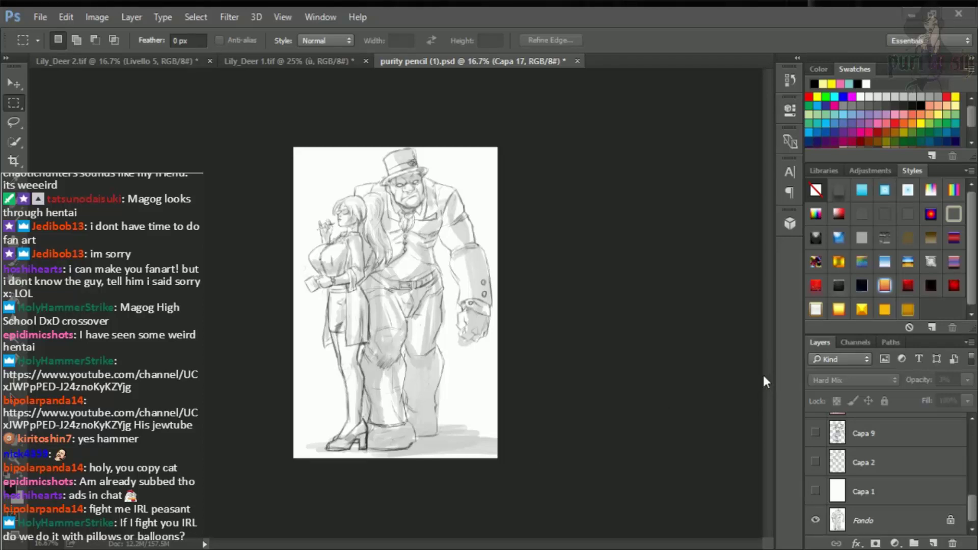
- Hide the Fondo sketch, show Capa 2 and save the line-art version of the purity pencil drawing
{"action": "left_click", "coordinate": [815, 520]}
{"action": "left_click", "coordinate": [815, 463]}
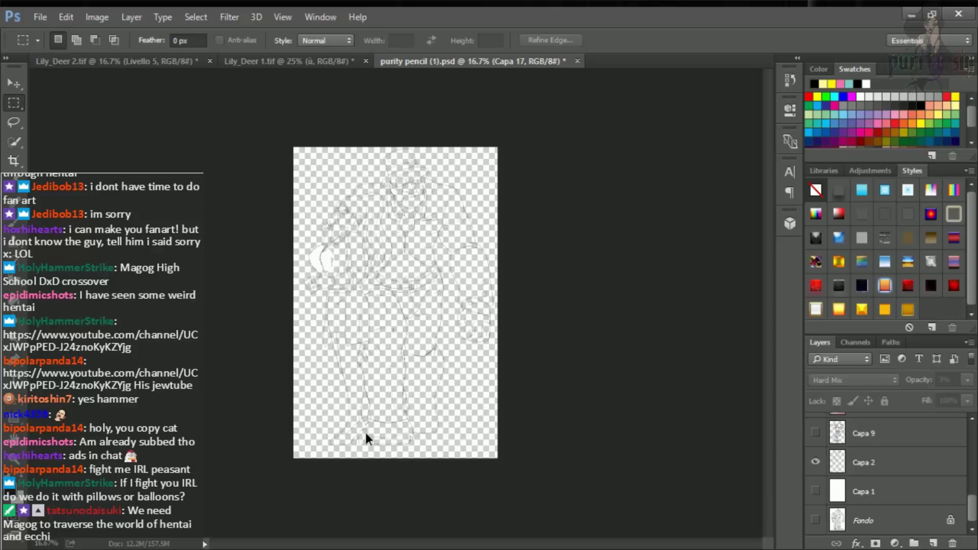
{"action": "key", "text": "ctrl+s"}
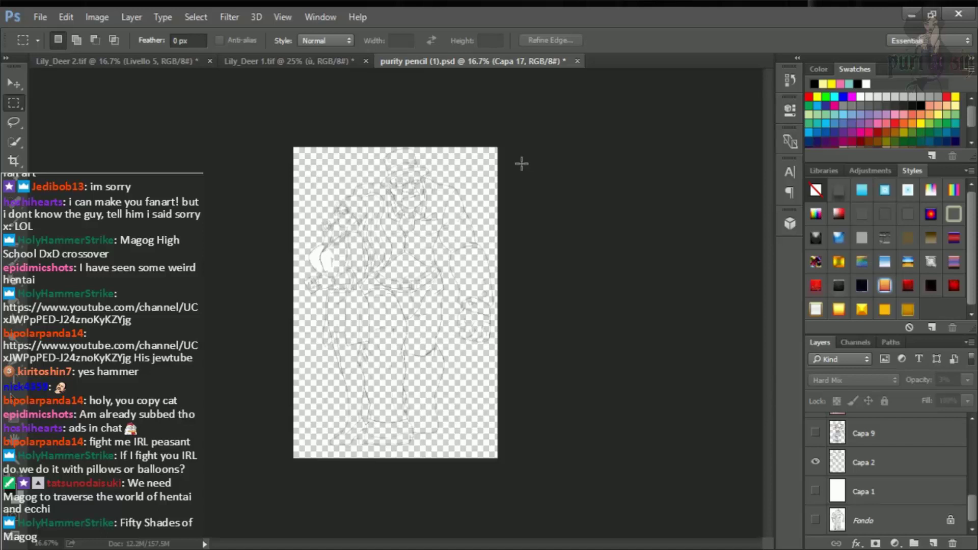
- Preview Capa 9, Capa 13, Capa 14 and Capa 15 one at a time over the Capa 2 line art, hiding each again
{"action": "left_click", "coordinate": [816, 432]}
{"action": "left_click", "coordinate": [816, 432]}
{"action": "scroll", "coordinate": [817, 431], "scroll_direction": "up", "scroll_amount": 2}
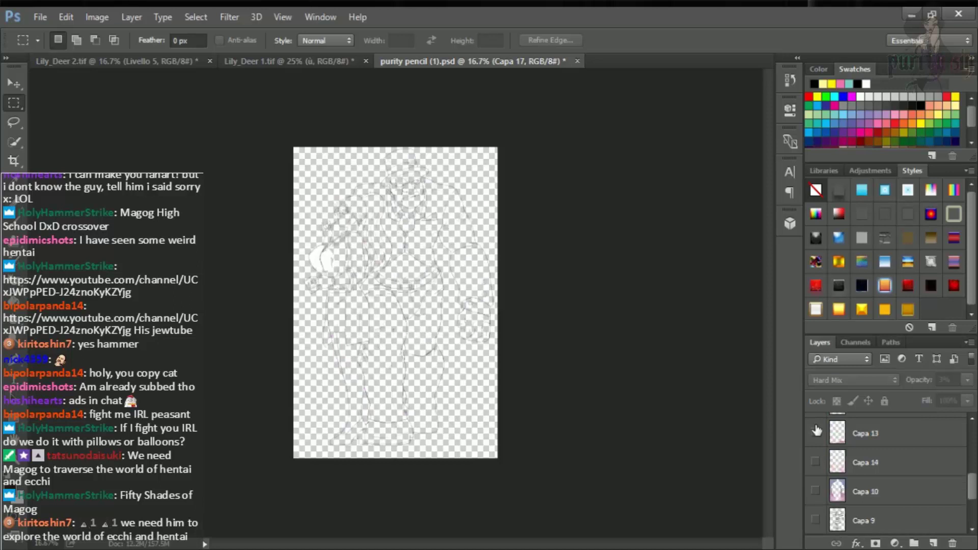
{"action": "left_click", "coordinate": [815, 432]}
{"action": "left_click", "coordinate": [815, 432]}
{"action": "left_click", "coordinate": [815, 460]}
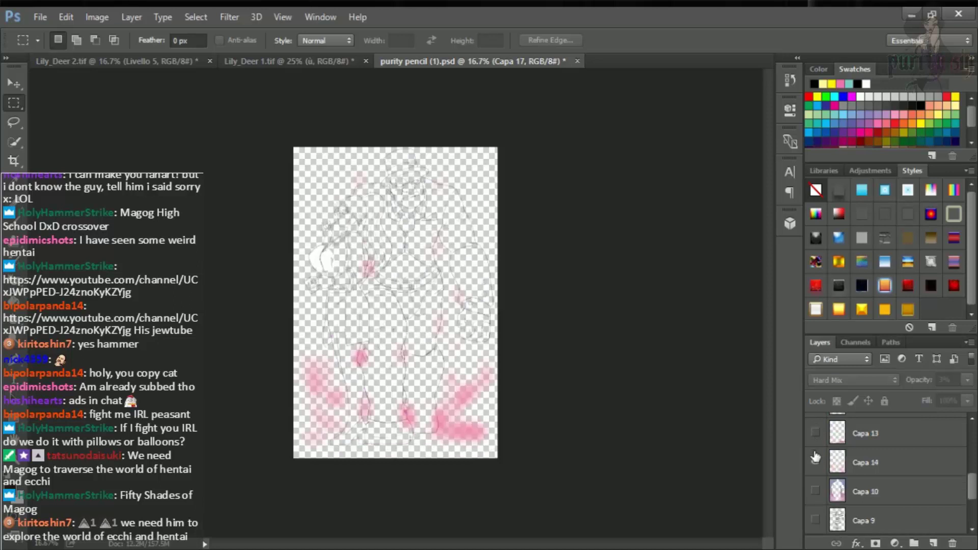
{"action": "left_click", "coordinate": [816, 460]}
{"action": "scroll", "coordinate": [816, 456], "scroll_direction": "up", "scroll_amount": 2}
{"action": "scroll", "coordinate": [815, 454], "scroll_direction": "up", "scroll_amount": 2}
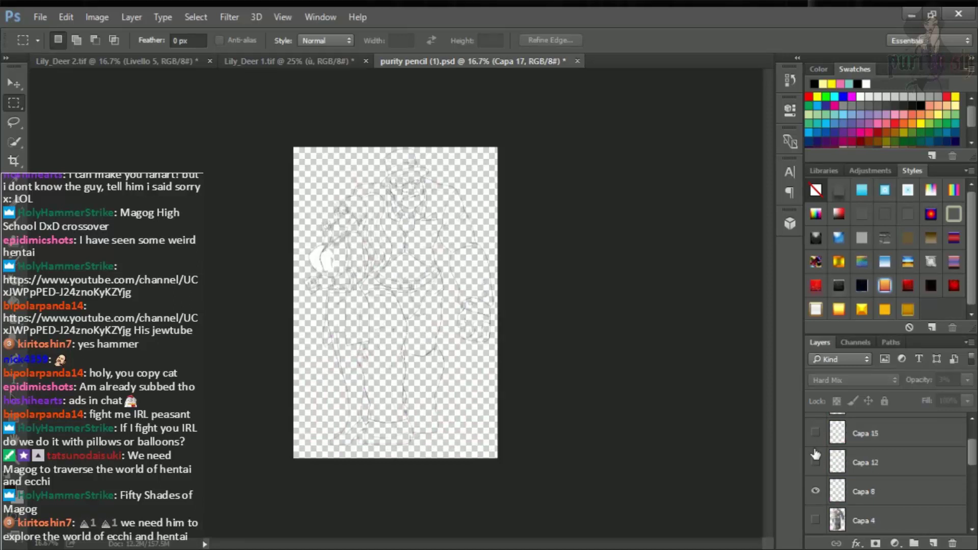
{"action": "left_click", "coordinate": [815, 433]}
{"action": "left_click", "coordinate": [815, 434]}
{"action": "scroll", "coordinate": [815, 442], "scroll_direction": "up", "scroll_amount": 2}
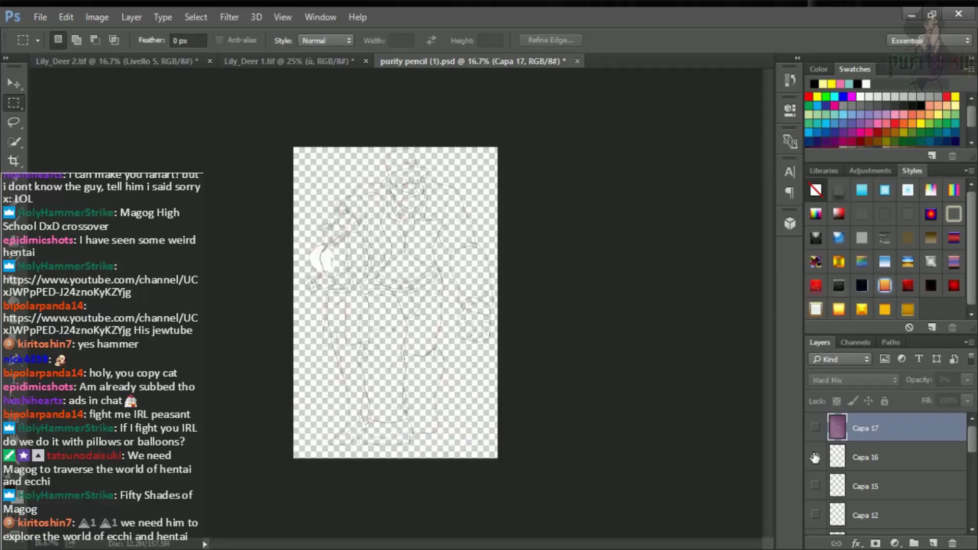
- Examine Capa 9 over the line art again and look through the rest of the layer stack
{"action": "scroll", "coordinate": [815, 458], "scroll_direction": "down", "scroll_amount": 5}
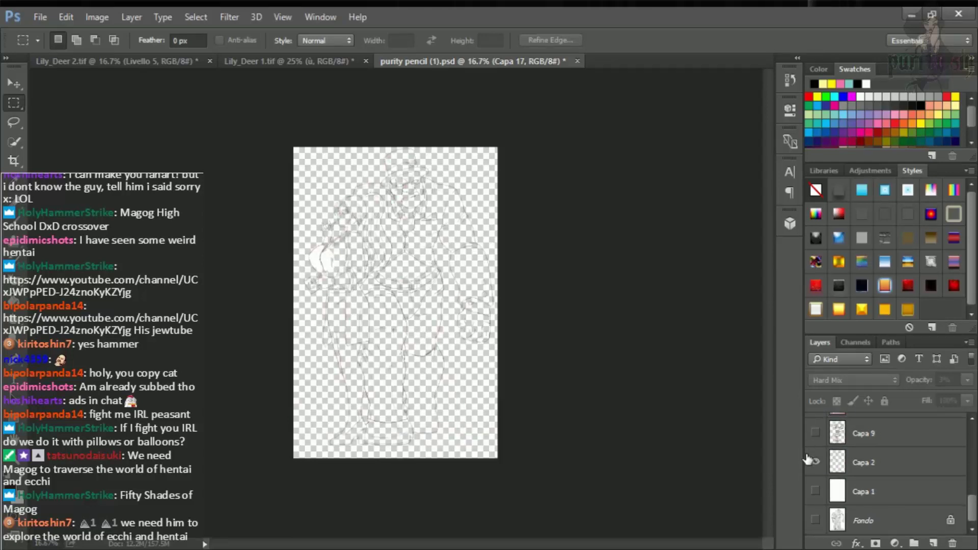
{"action": "scroll", "coordinate": [819, 462], "scroll_direction": "up", "scroll_amount": 1}
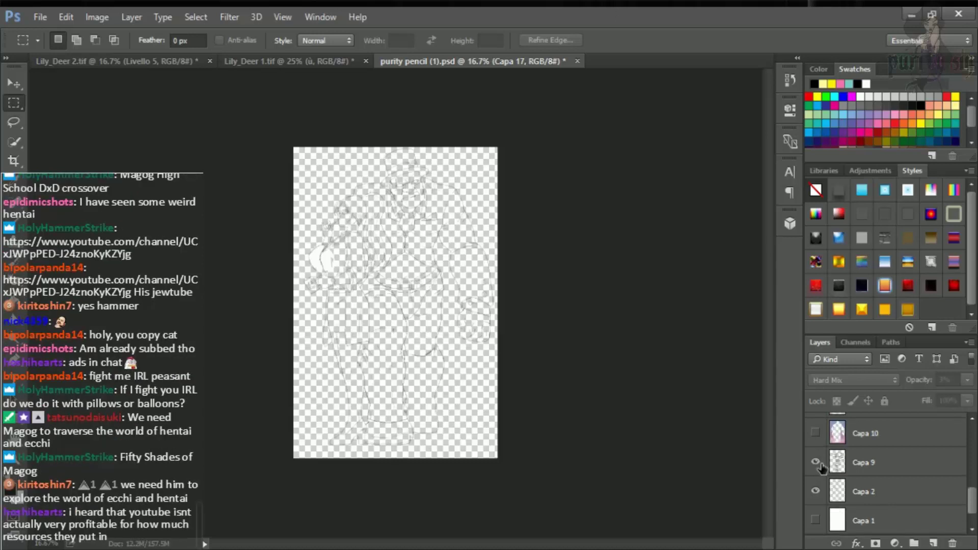
{"action": "left_click", "coordinate": [815, 462]}
{"action": "left_click", "coordinate": [816, 462]}
{"action": "scroll", "coordinate": [820, 461], "scroll_direction": "up", "scroll_amount": 3}
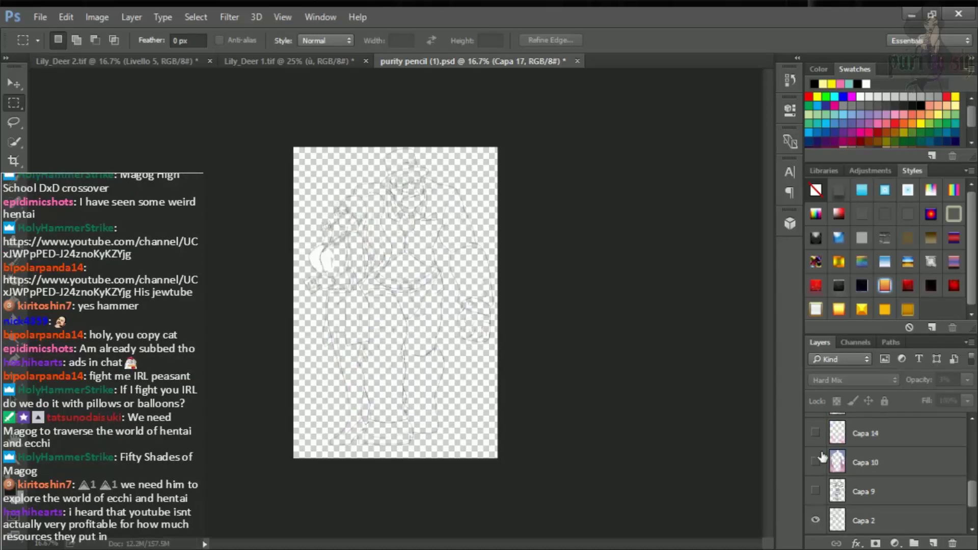
{"action": "scroll", "coordinate": [820, 456], "scroll_direction": "down", "scroll_amount": 3}
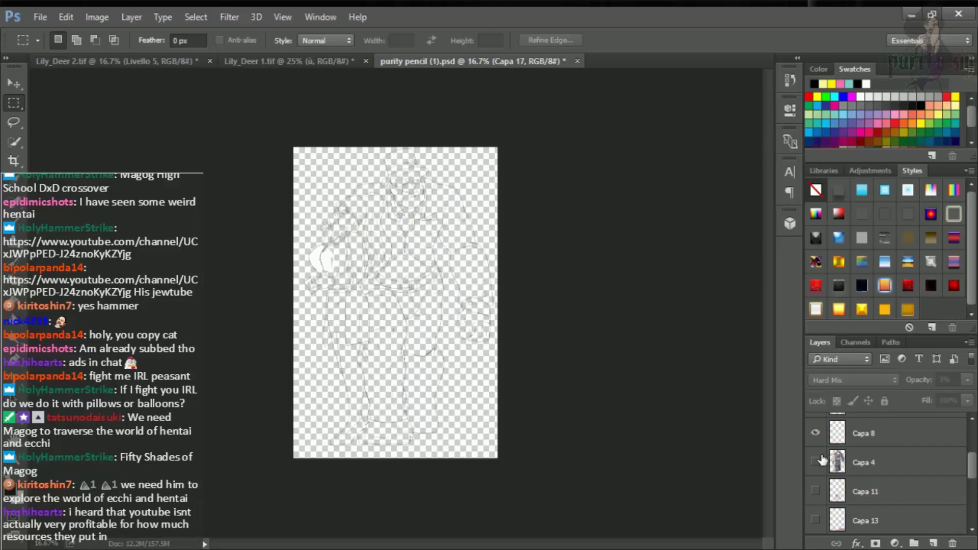
{"action": "scroll", "coordinate": [820, 462], "scroll_direction": "up", "scroll_amount": 3}
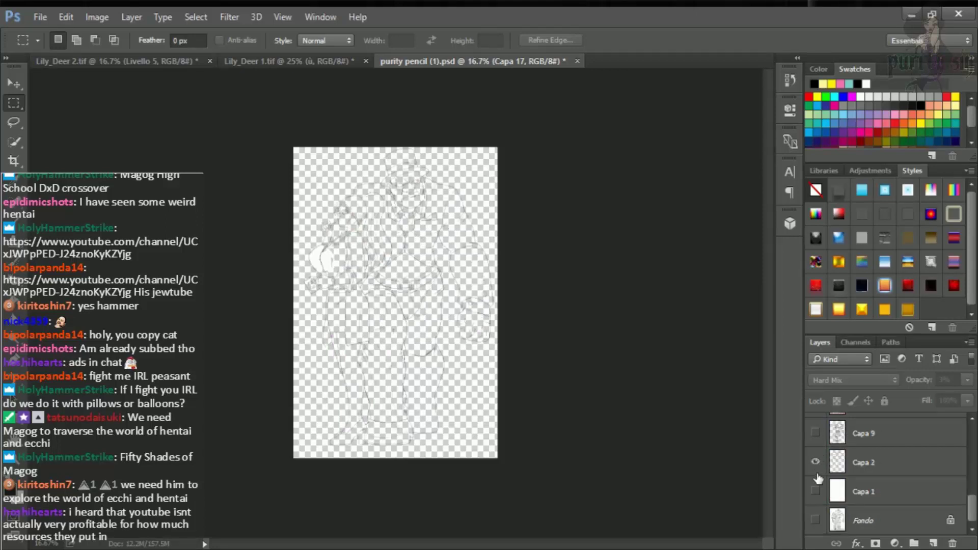
{"action": "scroll", "coordinate": [818, 481], "scroll_direction": "down", "scroll_amount": 4}
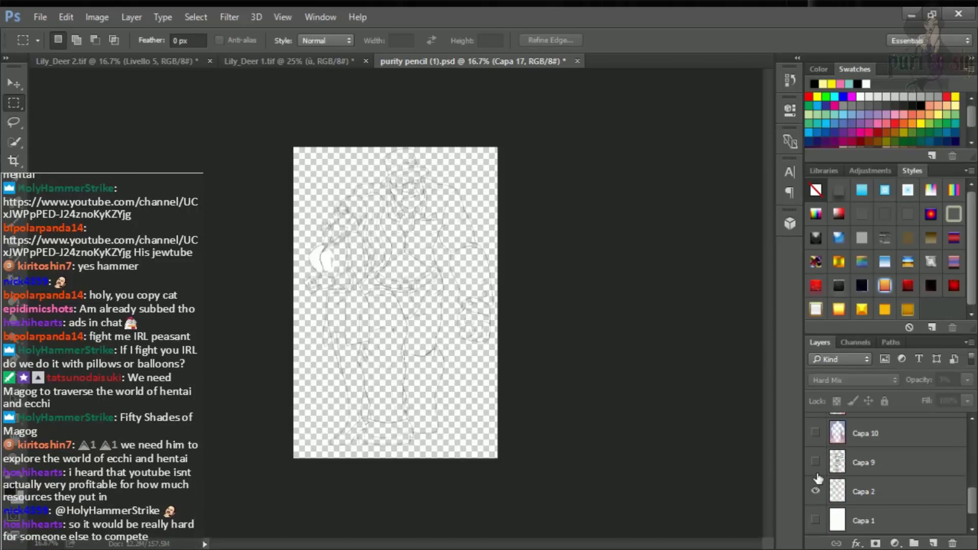
- Compare the Capa 2 line art against the Fondo sketch and the white Capa 1 layer, leaving both hidden
{"action": "left_click", "coordinate": [815, 520]}
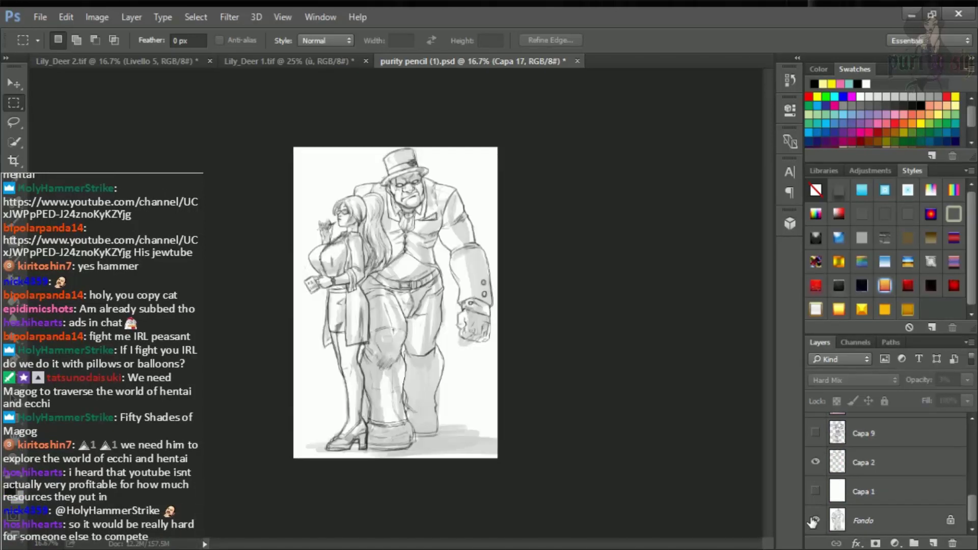
{"action": "left_click", "coordinate": [815, 520]}
{"action": "scroll", "coordinate": [818, 504], "scroll_direction": "up", "scroll_amount": 5}
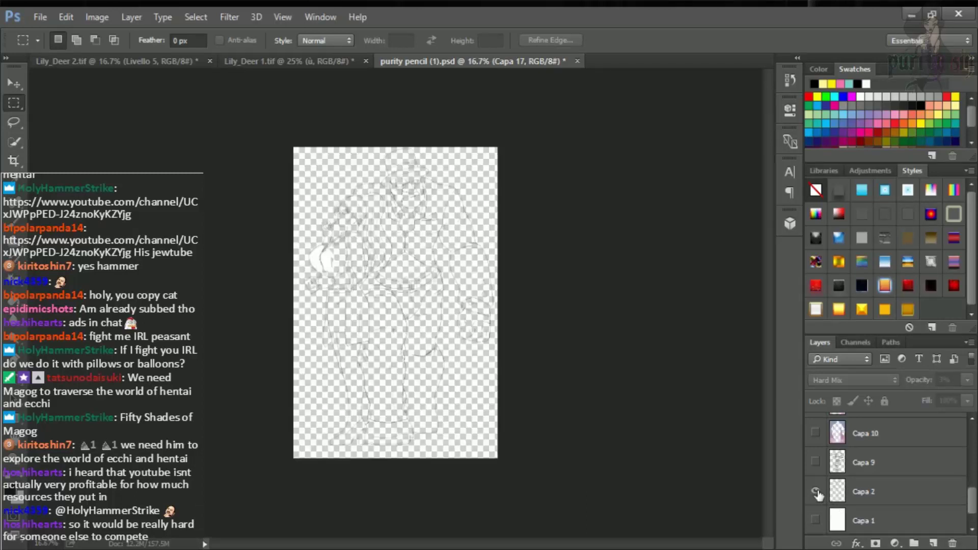
{"action": "scroll", "coordinate": [818, 496], "scroll_direction": "up", "scroll_amount": 5}
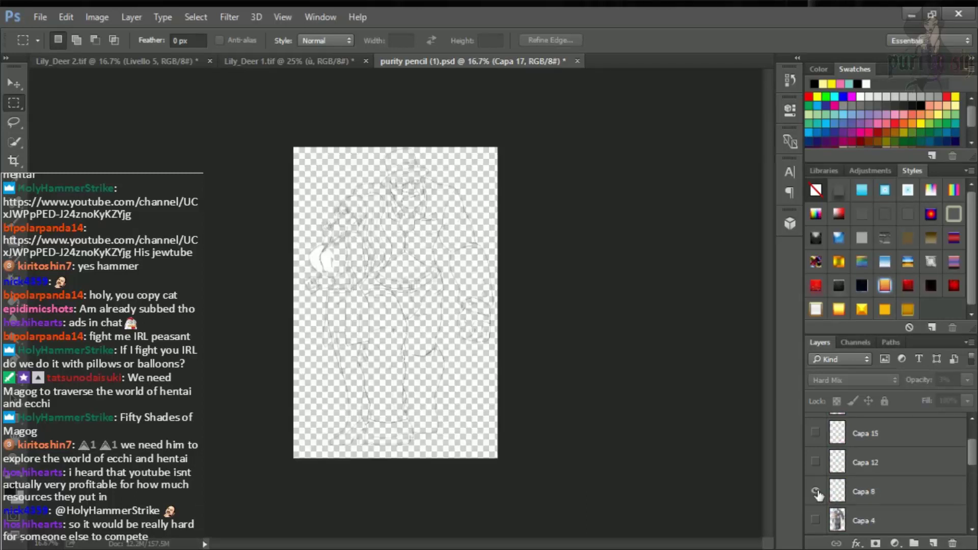
{"action": "scroll", "coordinate": [819, 495], "scroll_direction": "down", "scroll_amount": 6}
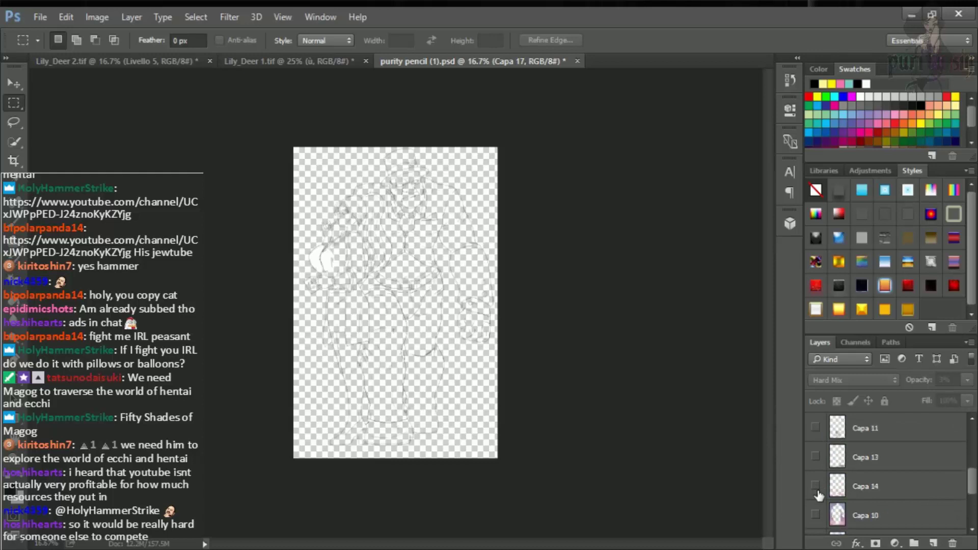
{"action": "scroll", "coordinate": [818, 495], "scroll_direction": "down", "scroll_amount": 2}
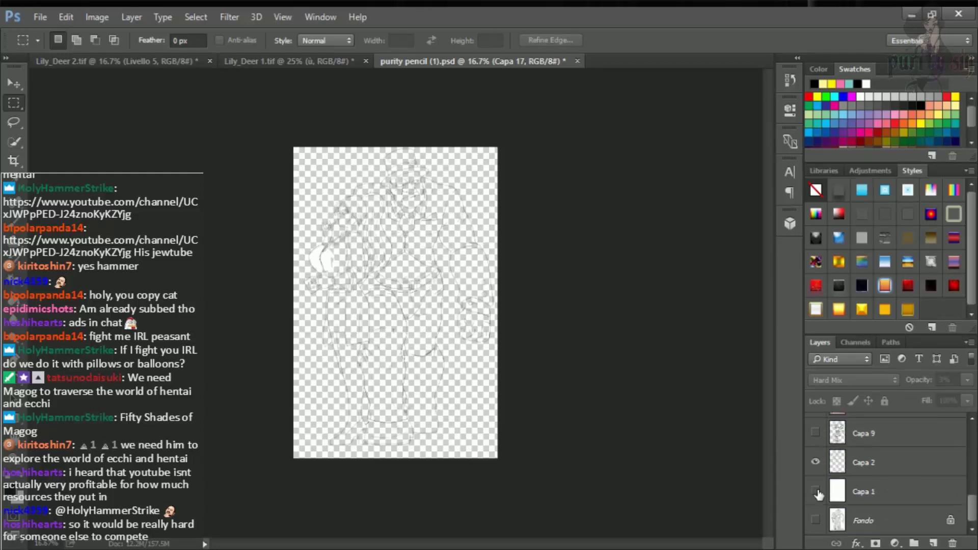
{"action": "scroll", "coordinate": [819, 494], "scroll_direction": "up", "scroll_amount": 1}
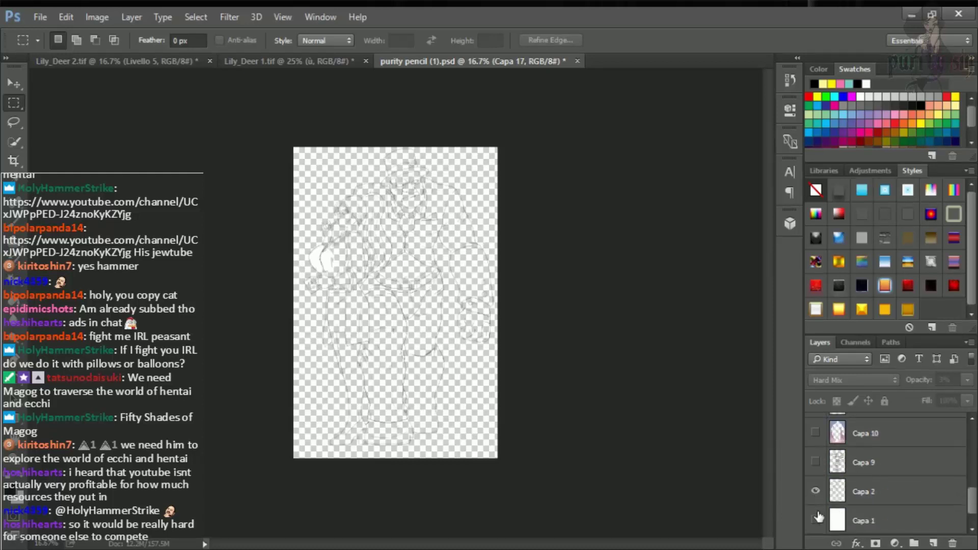
{"action": "left_click", "coordinate": [816, 520]}
{"action": "left_click", "coordinate": [815, 520]}
{"action": "scroll", "coordinate": [820, 493], "scroll_direction": "up", "scroll_amount": 5}
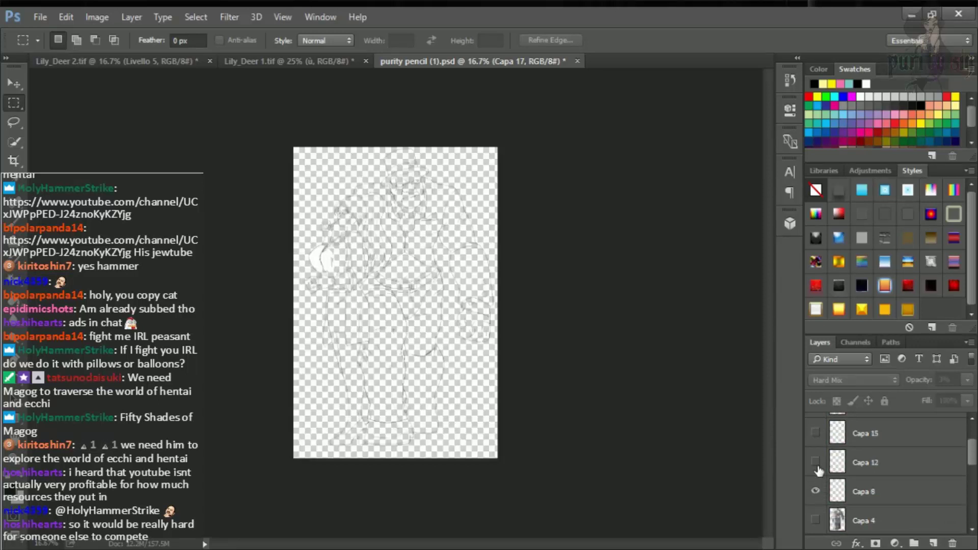
- Hide Capa 8, show the Capa 4 colour layer beneath it and save the coloured version without a background
{"action": "left_click", "coordinate": [816, 492]}
{"action": "scroll", "coordinate": [815, 492], "scroll_direction": "up", "scroll_amount": 1}
{"action": "scroll", "coordinate": [816, 491], "scroll_direction": "down", "scroll_amount": 2}
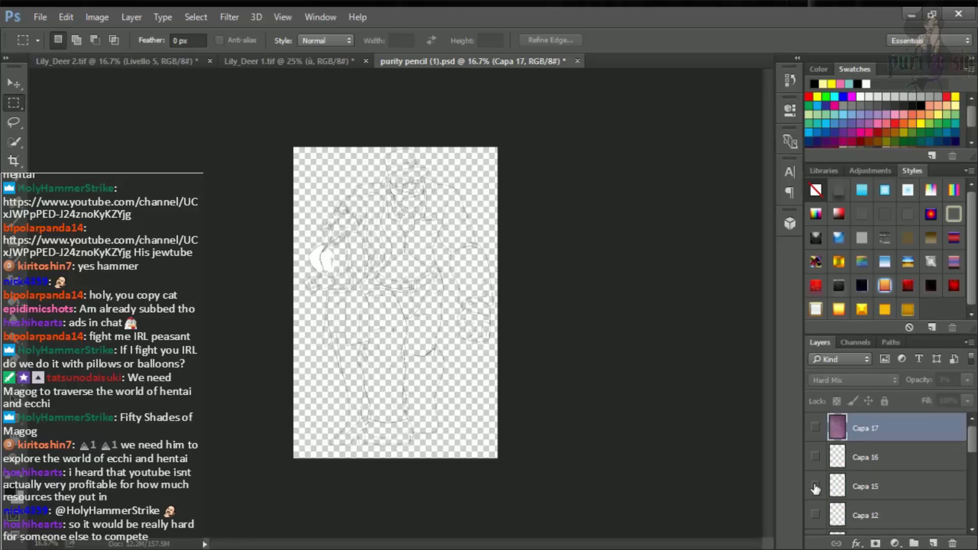
{"action": "left_click", "coordinate": [816, 487]}
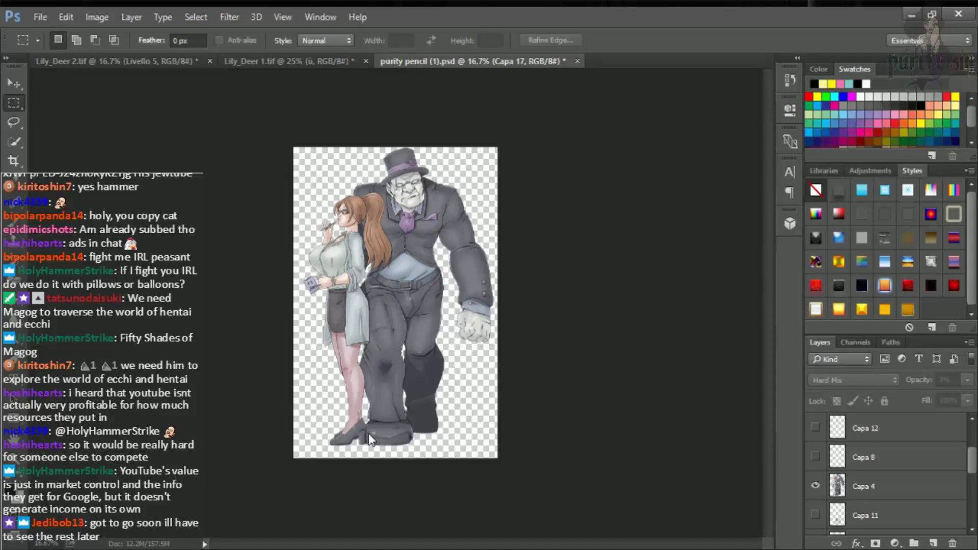
{"action": "key", "text": "ctrl+s"}
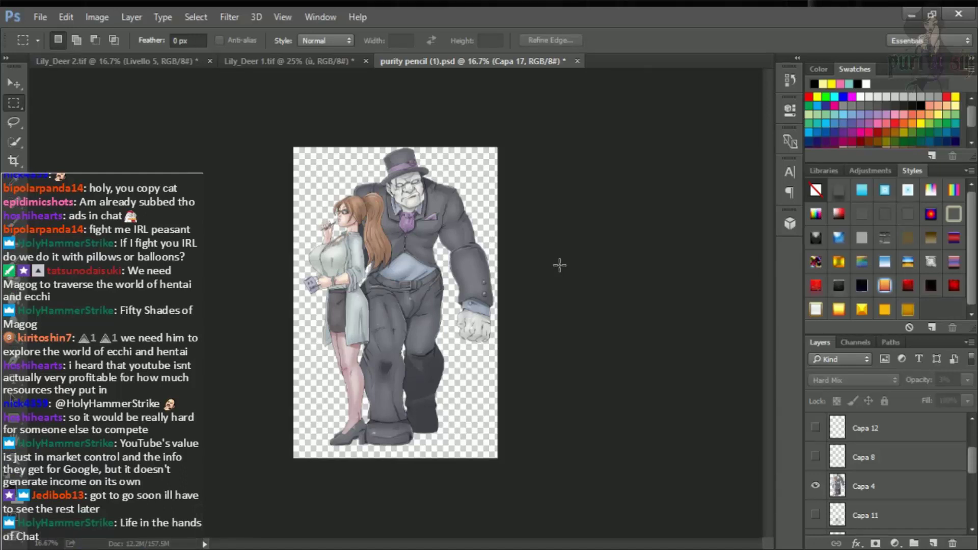
- Compare Capa 12 and Capa 8 over the coloured figures, leaving Capa 8 shown and Capa 12 hidden
{"action": "left_click", "coordinate": [816, 428]}
{"action": "left_click", "coordinate": [815, 428]}
{"action": "left_click", "coordinate": [815, 457]}
{"action": "left_click", "coordinate": [812, 466]}
{"action": "left_click", "coordinate": [814, 460]}
- Preview Capa 16 and the Capa 17 Hard Mix overlay on the coloured figures, leaving both hidden
{"action": "scroll", "coordinate": [884, 471], "scroll_direction": "up", "scroll_amount": 3}
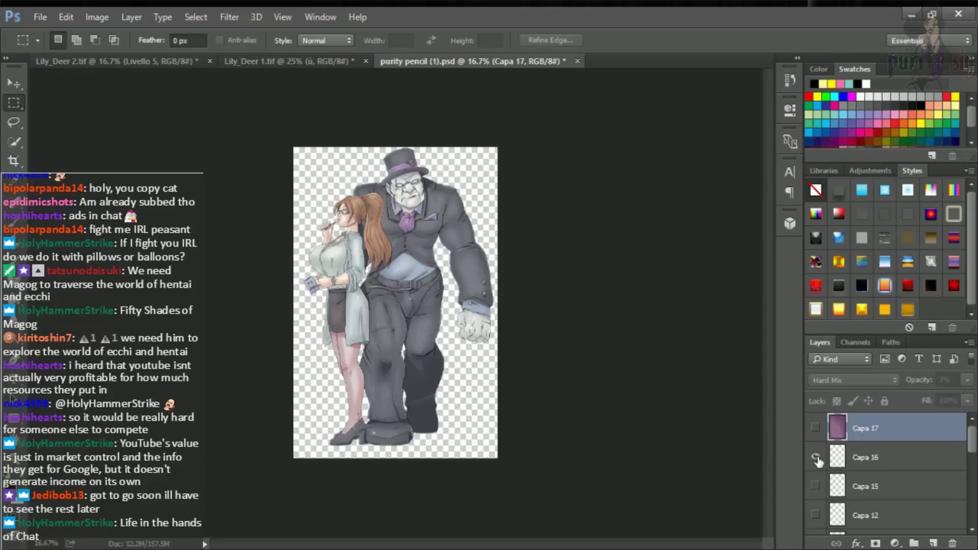
{"action": "left_click", "coordinate": [818, 438]}
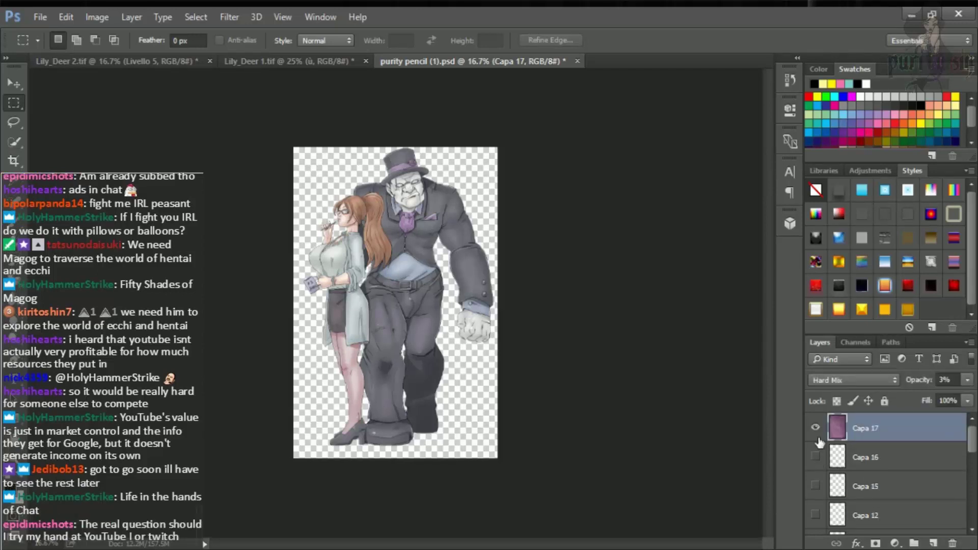
{"action": "left_click", "coordinate": [817, 439]}
{"action": "left_click", "coordinate": [818, 439]}
{"action": "left_click", "coordinate": [817, 441]}
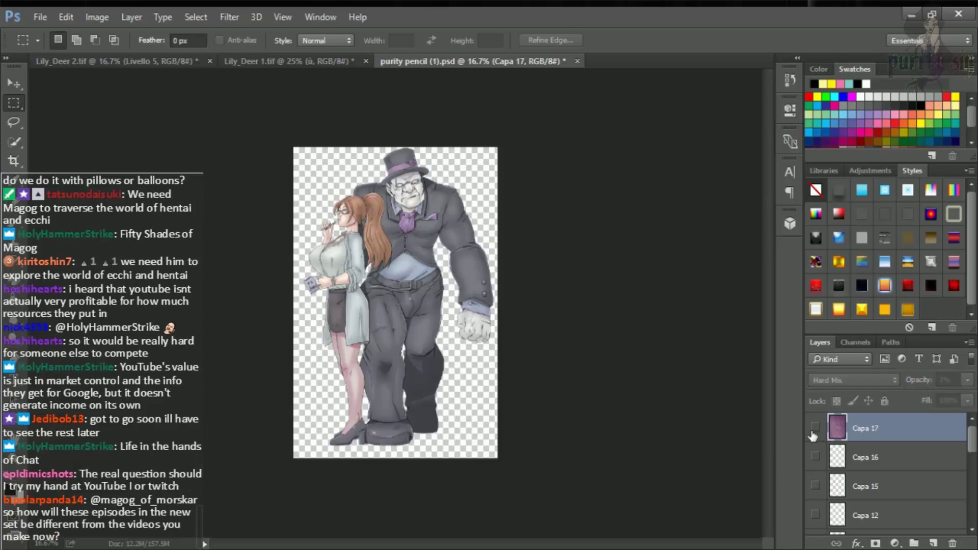
{"action": "left_click", "coordinate": [817, 439]}
{"action": "left_click", "coordinate": [818, 439]}
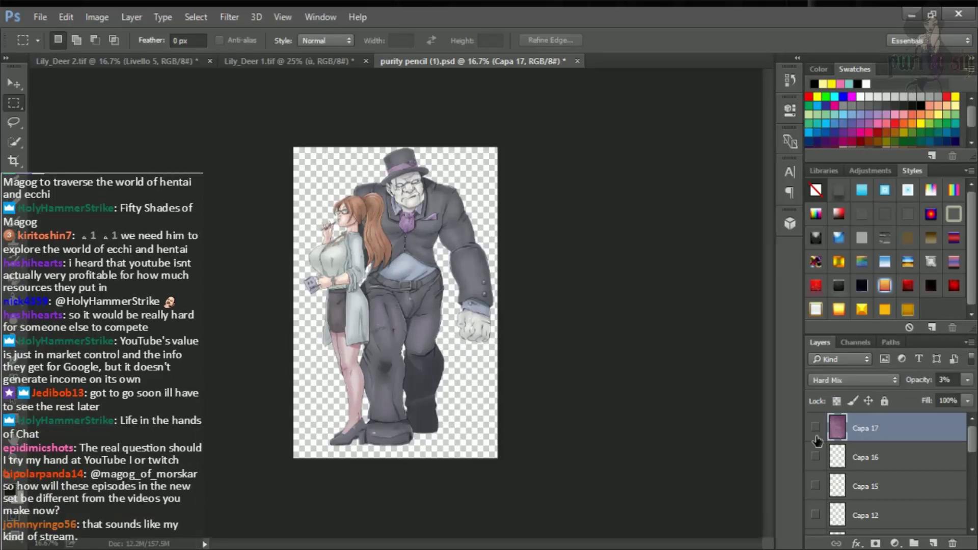
- Show the blue-to-pink Capa 10 background behind the figures and save this version of the purity pencil drawing
{"action": "scroll", "coordinate": [817, 459], "scroll_direction": "down", "scroll_amount": 1}
{"action": "scroll", "coordinate": [817, 460], "scroll_direction": "down", "scroll_amount": 3}
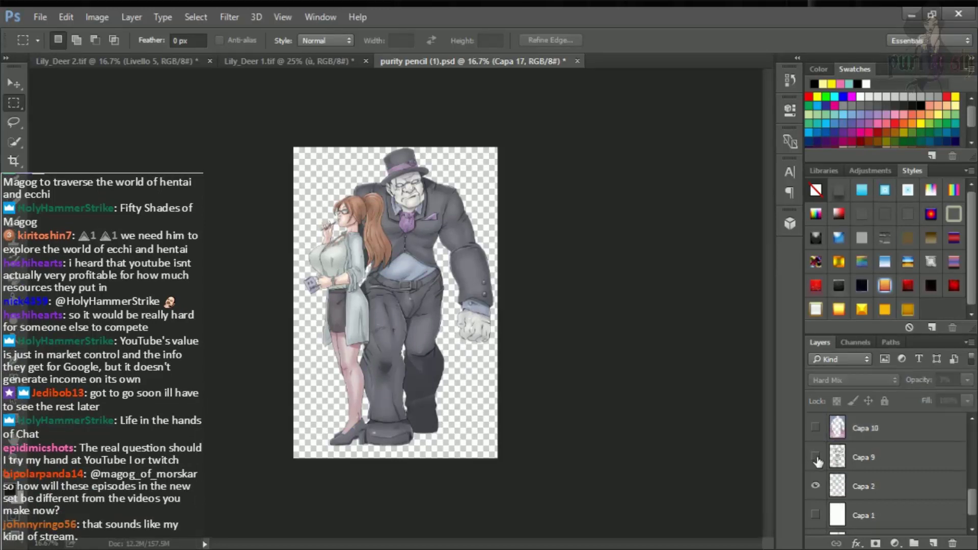
{"action": "scroll", "coordinate": [817, 461], "scroll_direction": "up", "scroll_amount": 1}
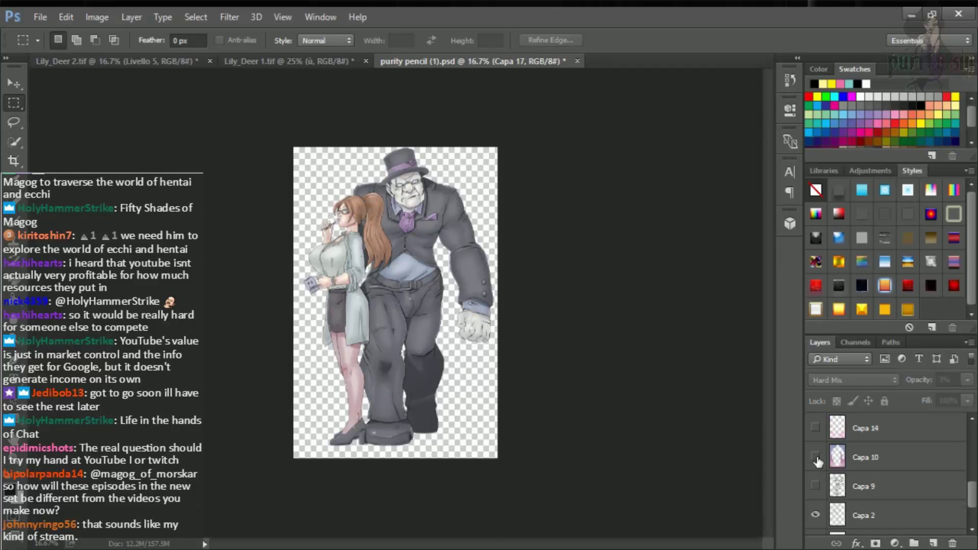
{"action": "left_click", "coordinate": [816, 457]}
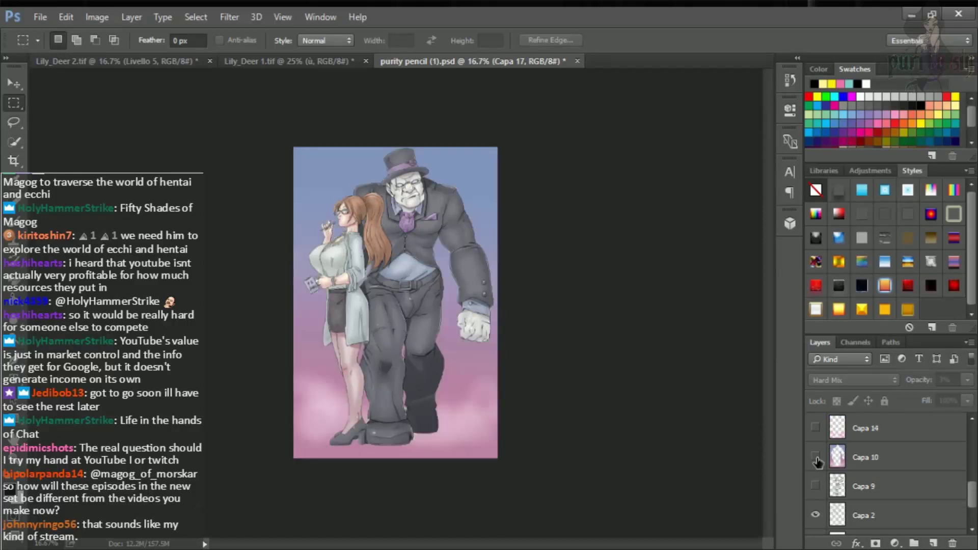
{"action": "left_click", "coordinate": [816, 458]}
{"action": "left_click", "coordinate": [816, 458]}
{"action": "scroll", "coordinate": [840, 453], "scroll_direction": "up", "scroll_amount": 5}
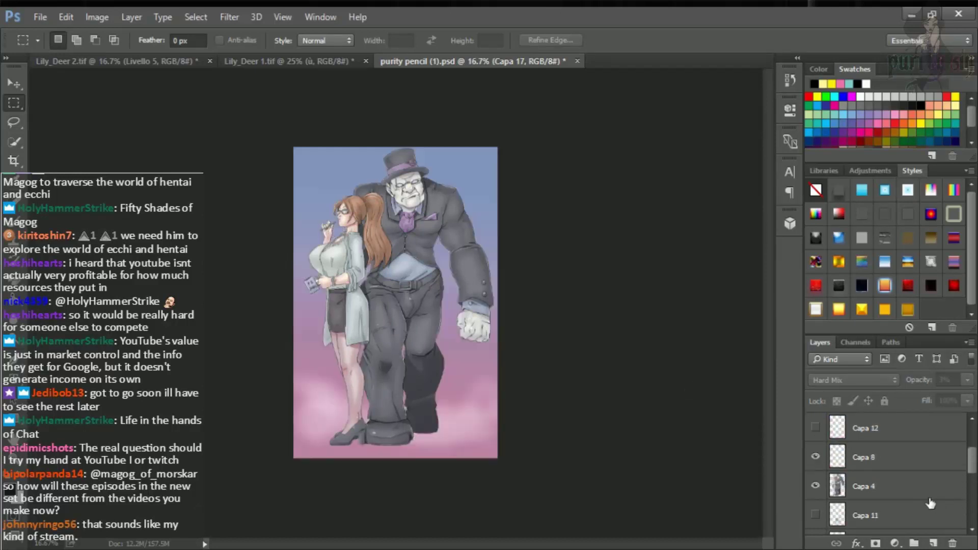
{"action": "left_click", "coordinate": [816, 431]}
{"action": "left_click", "coordinate": [816, 432]}
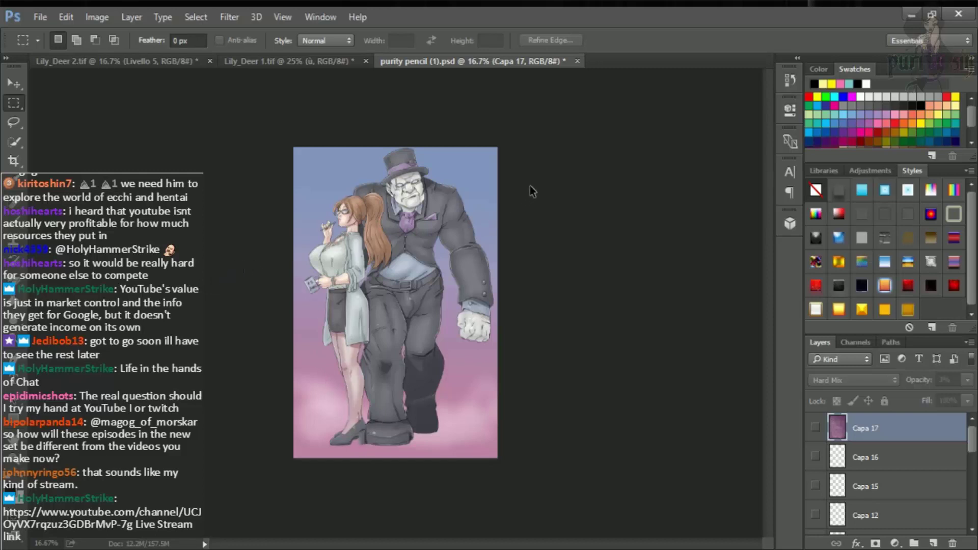
{"action": "key", "text": "ctrl+s"}
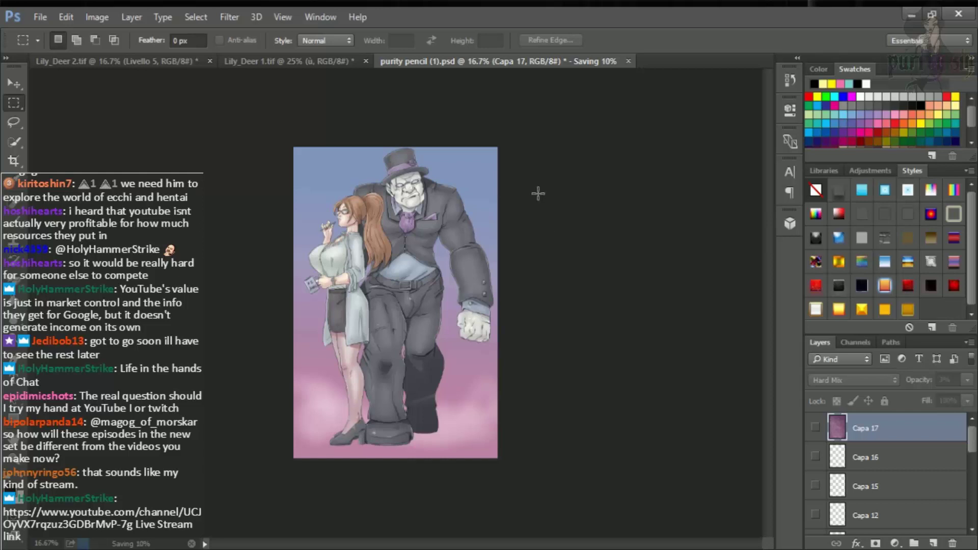
- Show Capa 14 above the Capa 10 background, leaving Capa 13 and Capa 9 hidden
{"action": "scroll", "coordinate": [813, 479], "scroll_direction": "down", "scroll_amount": 5}
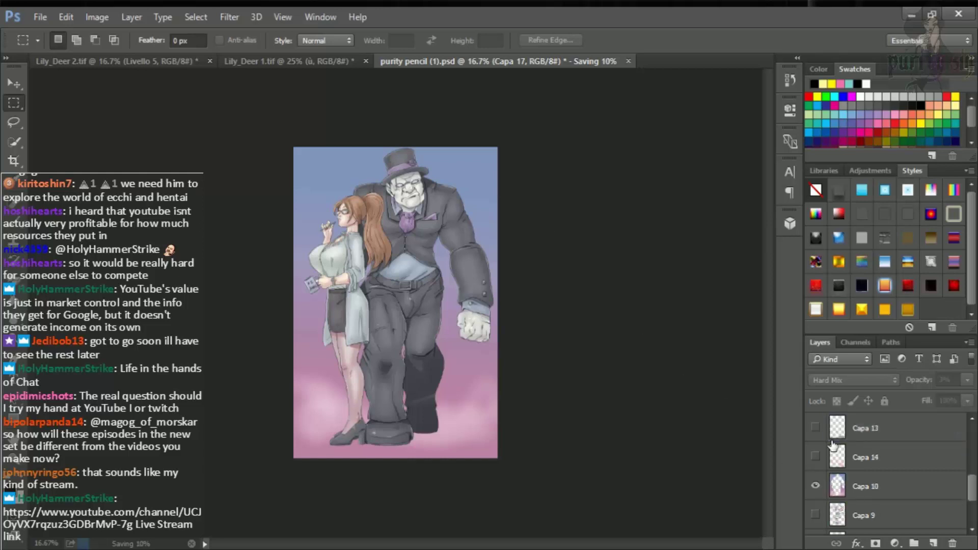
{"action": "scroll", "coordinate": [813, 473], "scroll_direction": "up", "scroll_amount": 3}
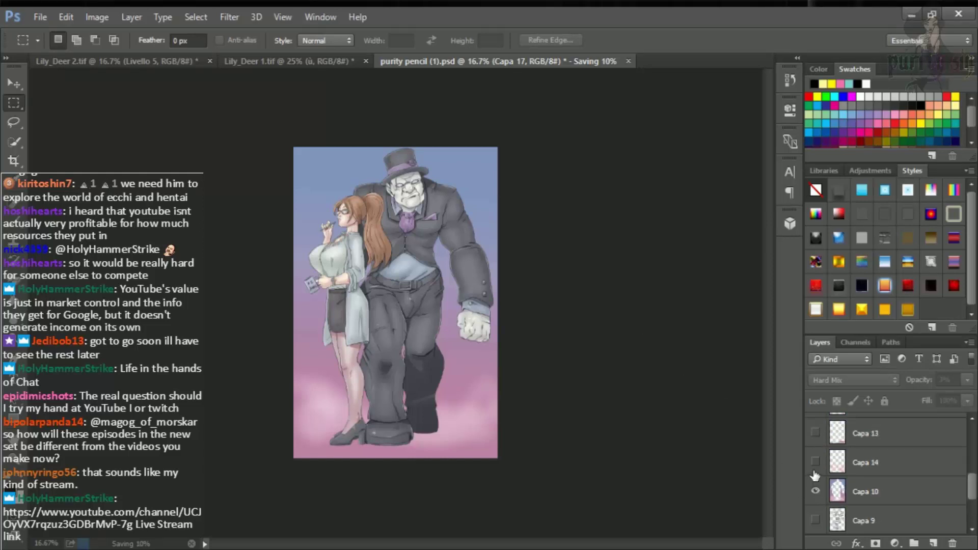
{"action": "left_click", "coordinate": [815, 462]}
{"action": "left_click", "coordinate": [815, 462]}
{"action": "left_click", "coordinate": [815, 462]}
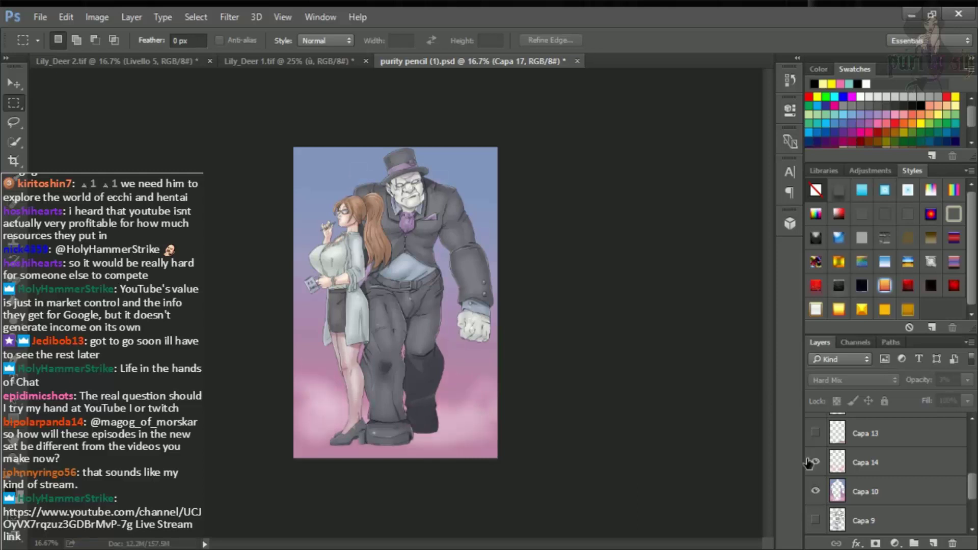
- Show Capa 13 above Capa 14 and save this version of the purity pencil drawing
{"action": "left_click", "coordinate": [815, 433]}
{"action": "left_click", "coordinate": [815, 433]}
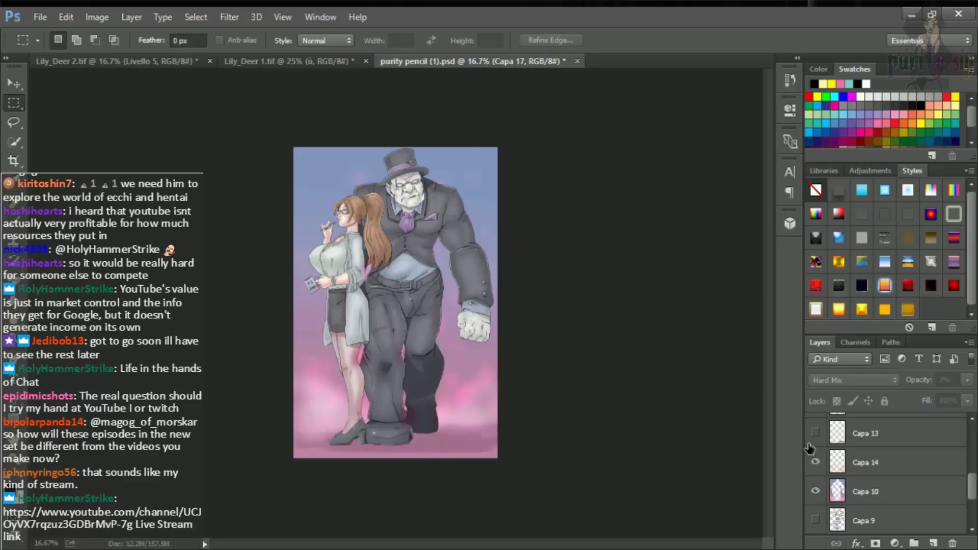
{"action": "left_click", "coordinate": [815, 433]}
{"action": "key", "text": "ctrl+s"}
- Show Capa 11, Capa 12 and Capa 15 over the figures and save this version of the purity pencil drawing
{"action": "scroll", "coordinate": [830, 485], "scroll_direction": "up", "scroll_amount": 2}
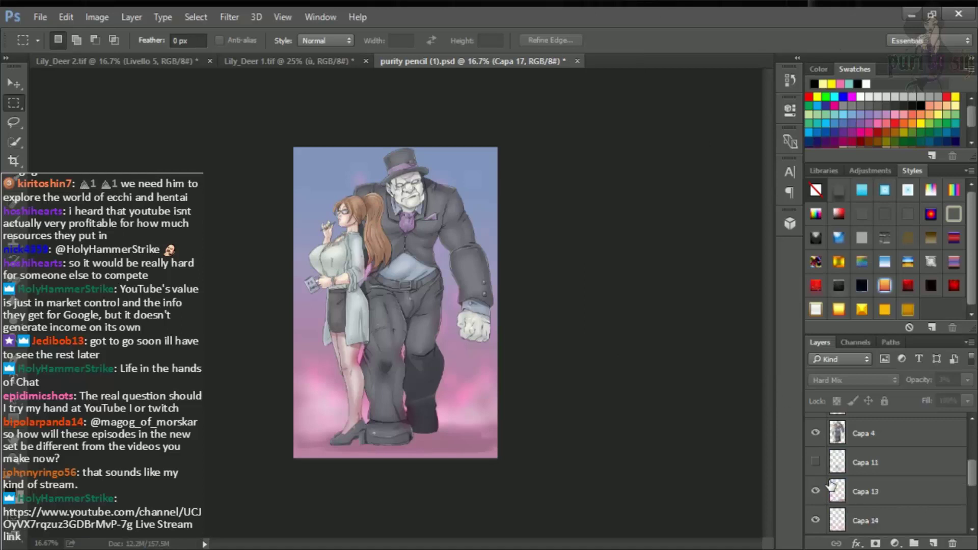
{"action": "left_click", "coordinate": [816, 463]}
{"action": "scroll", "coordinate": [845, 474], "scroll_direction": "up", "scroll_amount": 3}
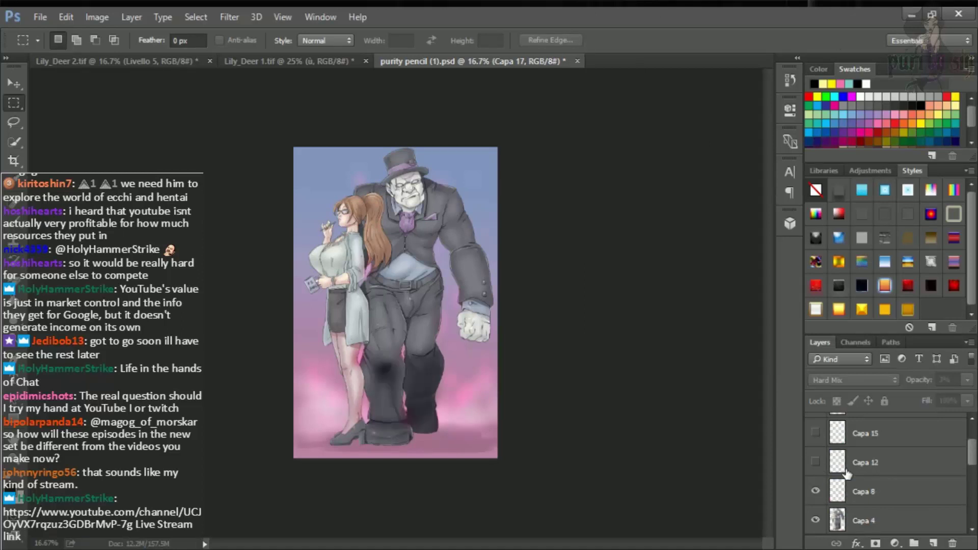
{"action": "left_click", "coordinate": [815, 462]}
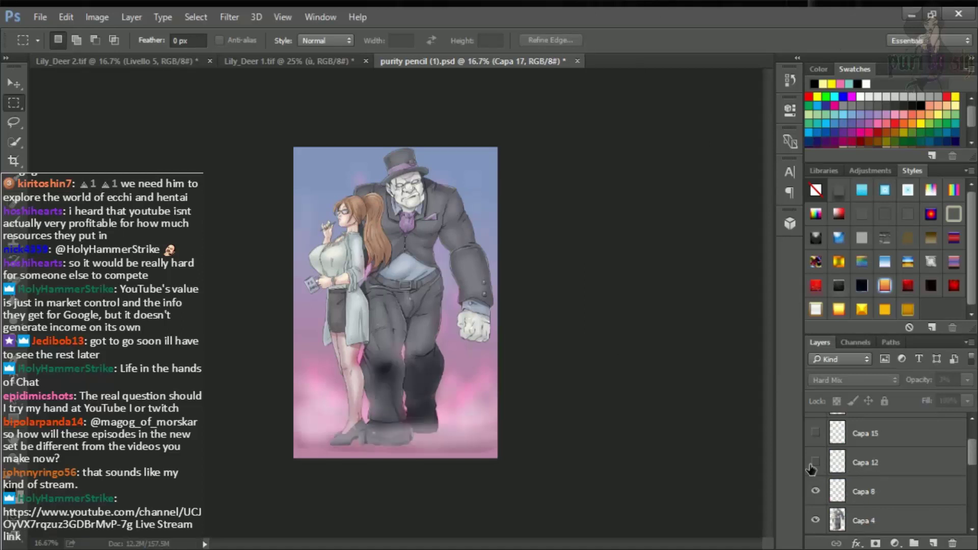
{"action": "left_click", "coordinate": [813, 465]}
{"action": "left_click", "coordinate": [816, 433]}
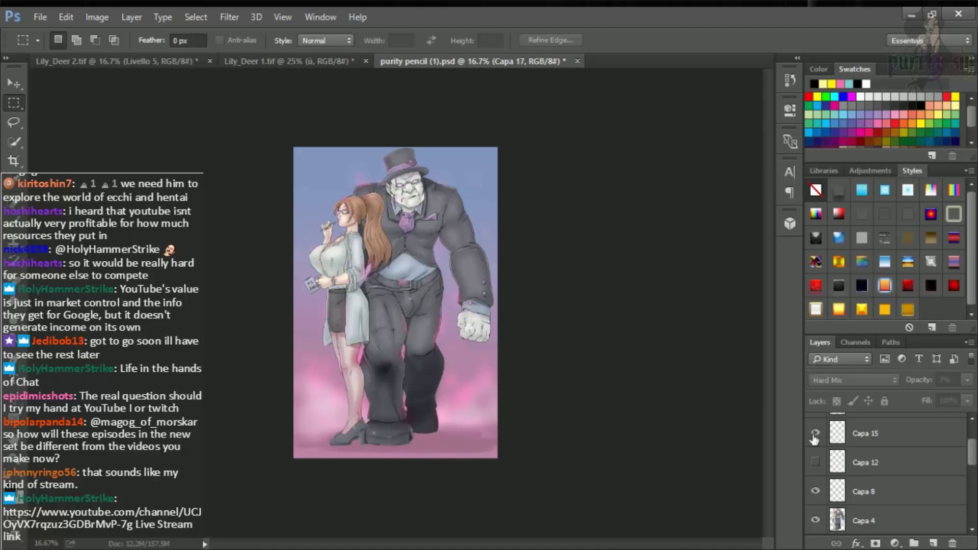
{"action": "left_click", "coordinate": [815, 462]}
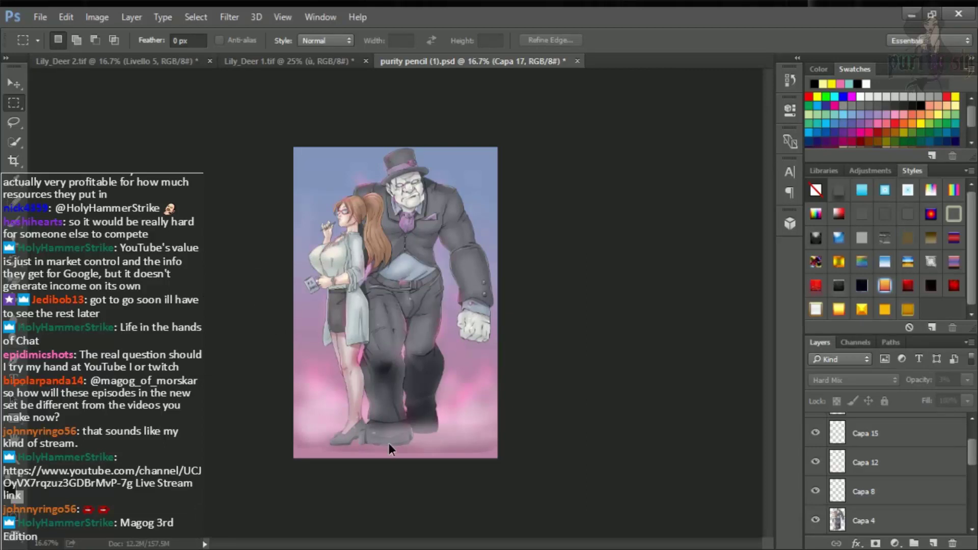
{"action": "key", "text": "ctrl+s"}
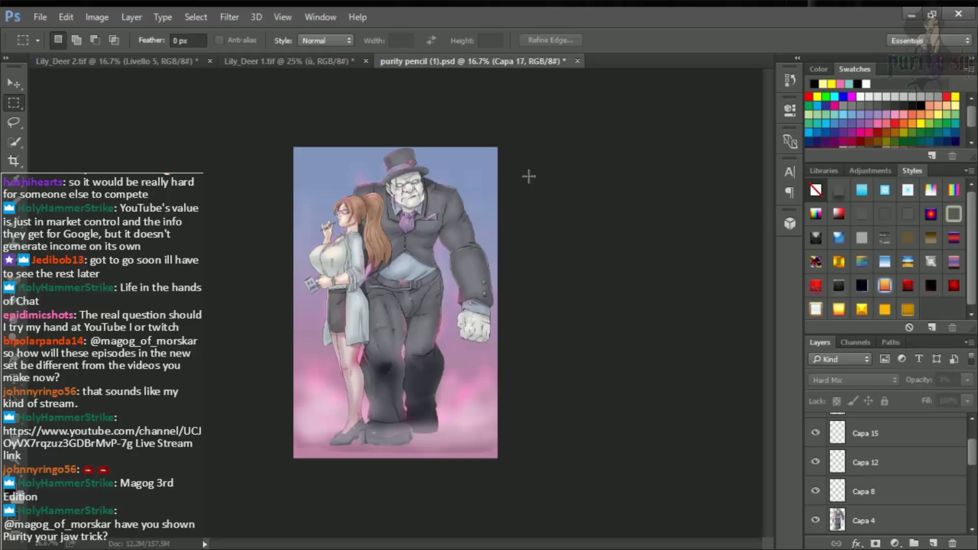
- Show Capa 16 and the Capa 17 Hard Mix overlay above the figures
{"action": "scroll", "coordinate": [882, 119], "scroll_direction": "down", "scroll_amount": 1}
{"action": "scroll", "coordinate": [840, 447], "scroll_direction": "up", "scroll_amount": 2}
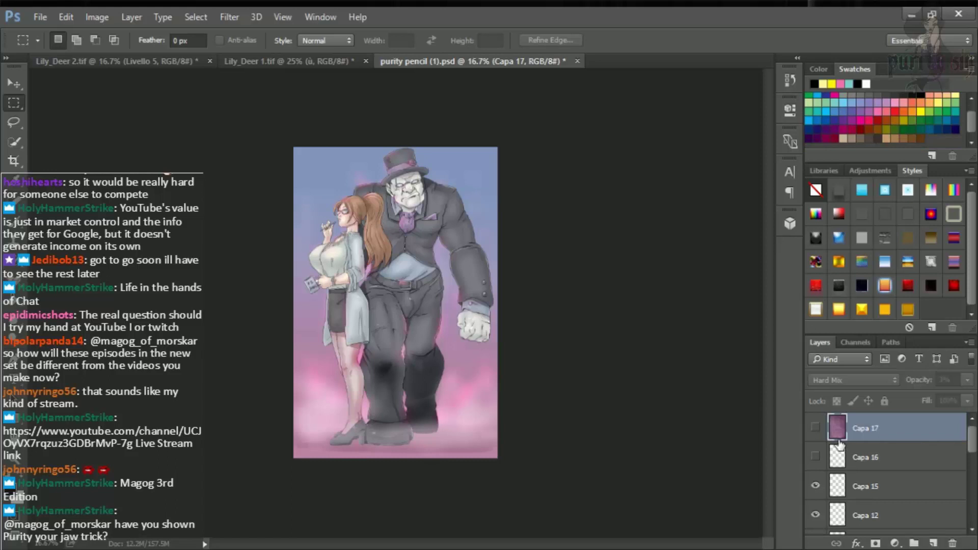
{"action": "left_click", "coordinate": [814, 457]}
{"action": "left_click", "coordinate": [815, 427]}
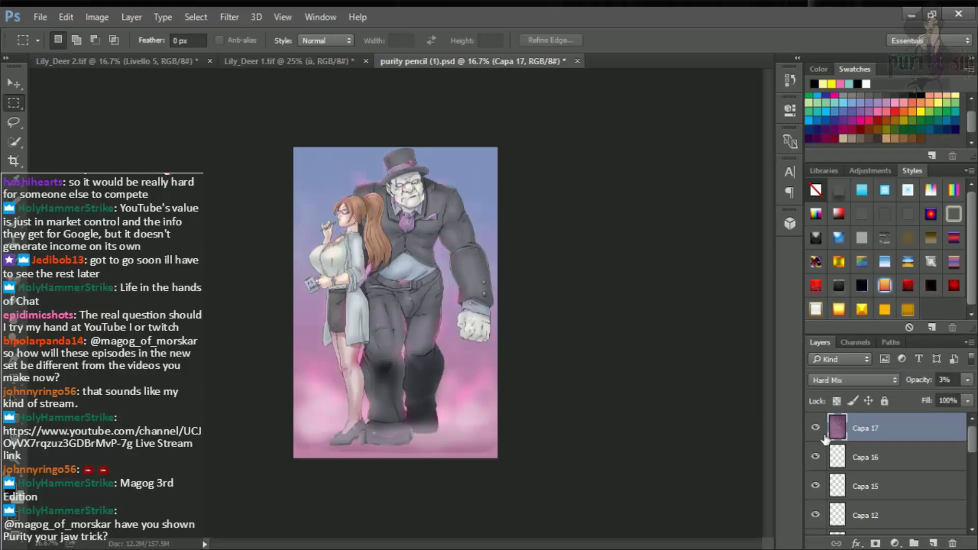
- Preview Capa 9 and Fondo beneath the coloured figures, leaving both hidden
{"action": "scroll", "coordinate": [836, 461], "scroll_direction": "down", "scroll_amount": 10}
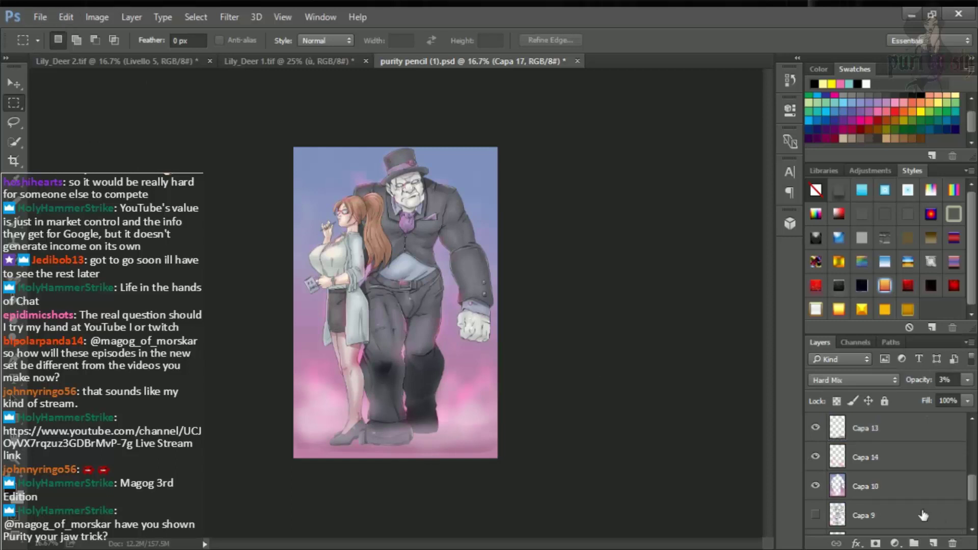
{"action": "left_click", "coordinate": [815, 433]}
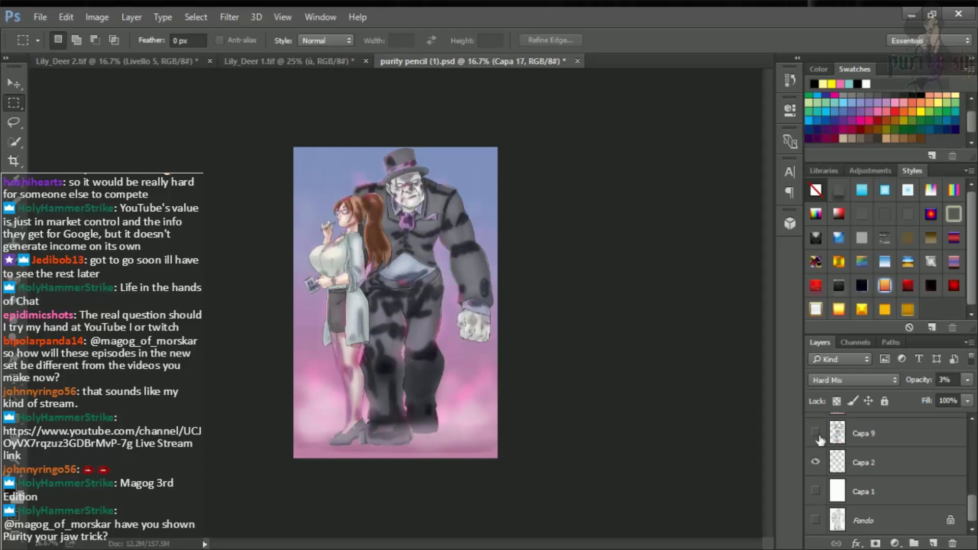
{"action": "left_click", "coordinate": [816, 433]}
{"action": "left_click", "coordinate": [818, 520]}
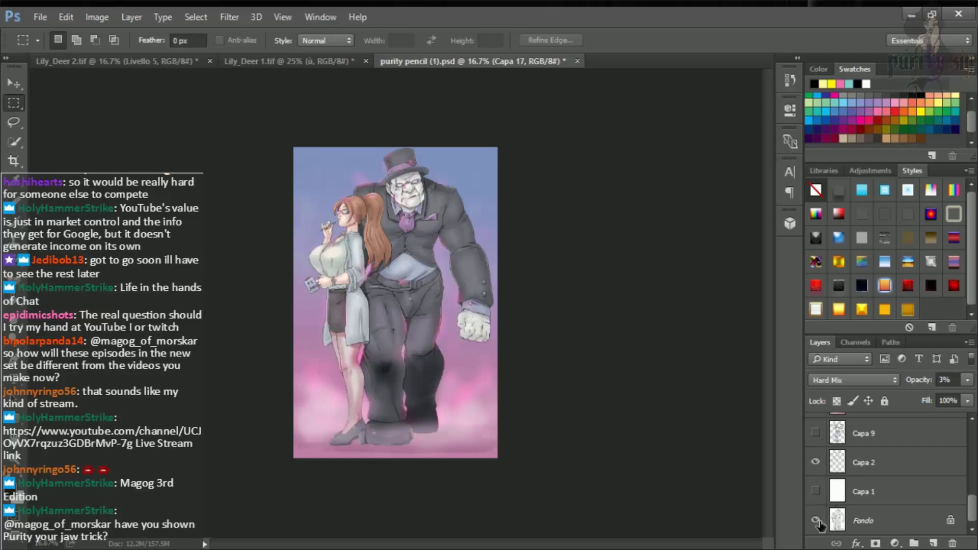
{"action": "left_click", "coordinate": [818, 519]}
- Save the fully detailed version of the purity pencil drawing and close the finished documents
{"action": "scroll", "coordinate": [830, 489], "scroll_direction": "up", "scroll_amount": 5}
{"action": "scroll", "coordinate": [831, 489], "scroll_direction": "up", "scroll_amount": 3}
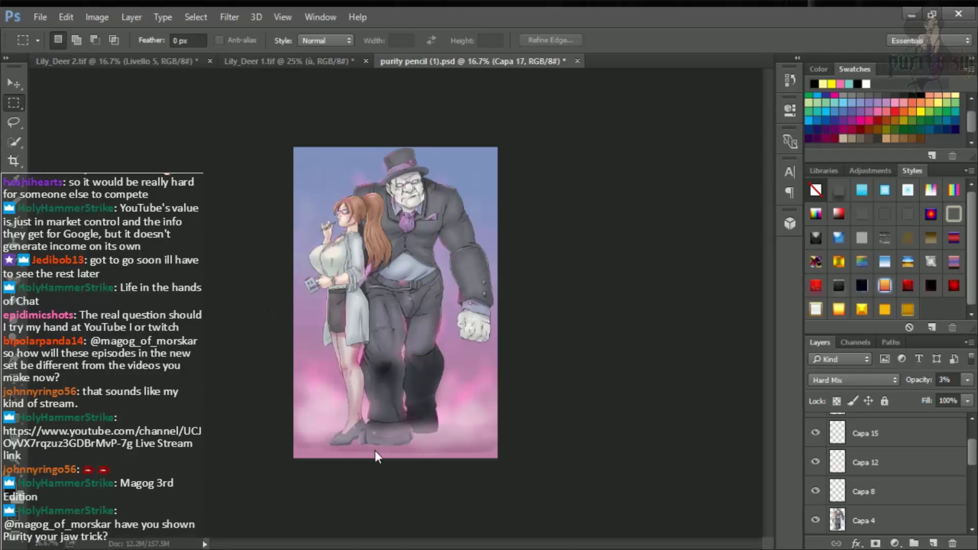
{"action": "key", "text": "ctrl+s"}
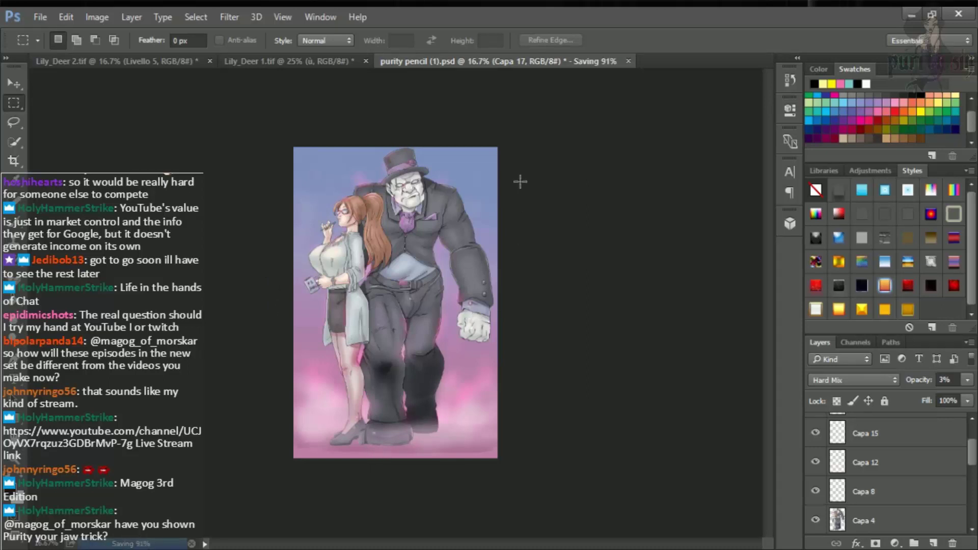
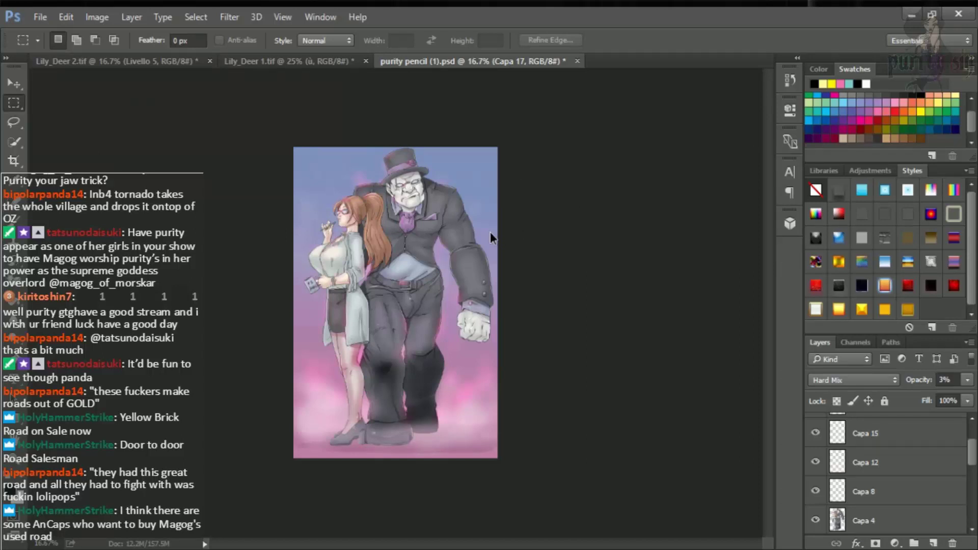
{"action": "key", "text": "ctrl+w"}
{"action": "key", "text": "ctrl+w"}
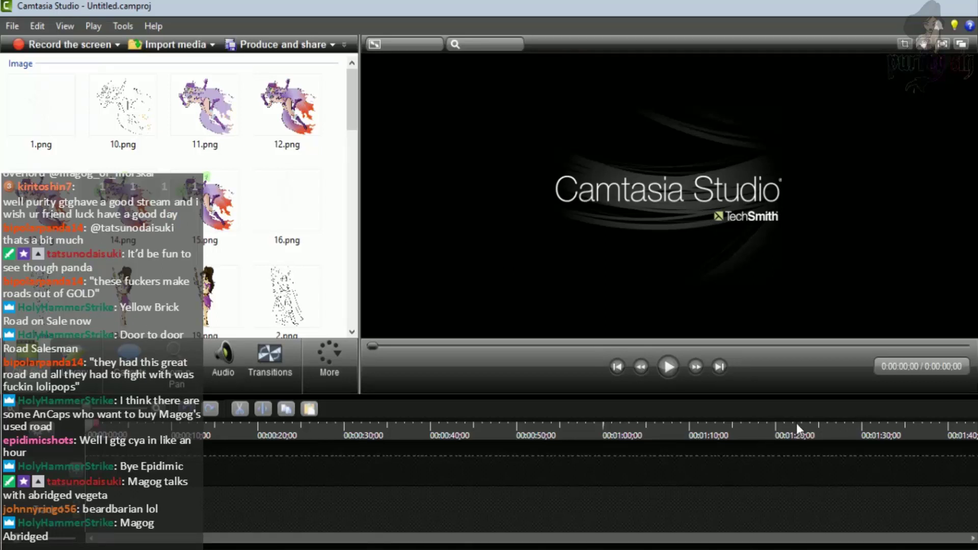
- In Camtasia Studio, place the New chaotic intro.mp4 clip at the start of Track 2
{"action": "left_click", "coordinate": [228, 287]}
{"action": "scroll", "coordinate": [233, 294], "scroll_direction": "down", "scroll_amount": 3}
{"action": "scroll", "coordinate": [233, 291], "scroll_direction": "down", "scroll_amount": 5}
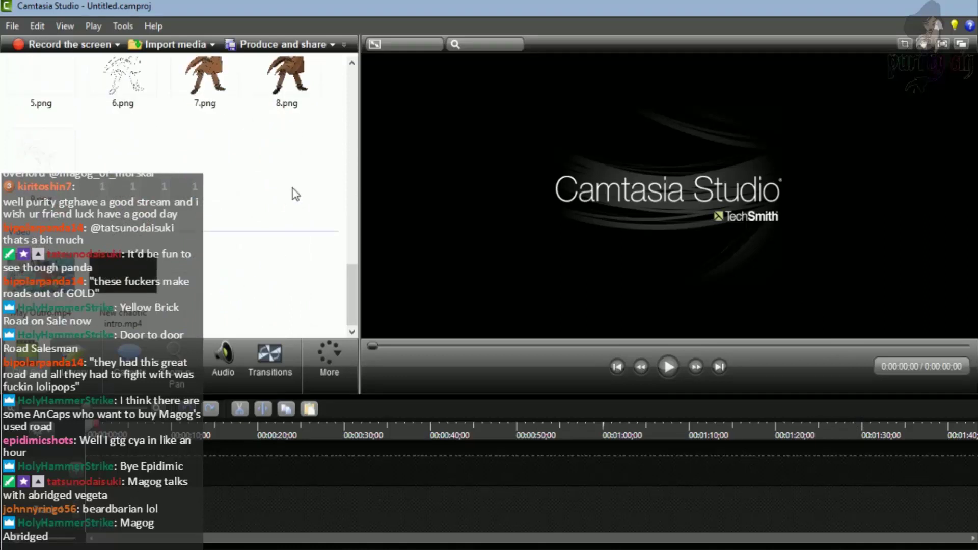
{"action": "left_click_drag", "start_coordinate": [128, 401], "coordinate": [108, 483]}
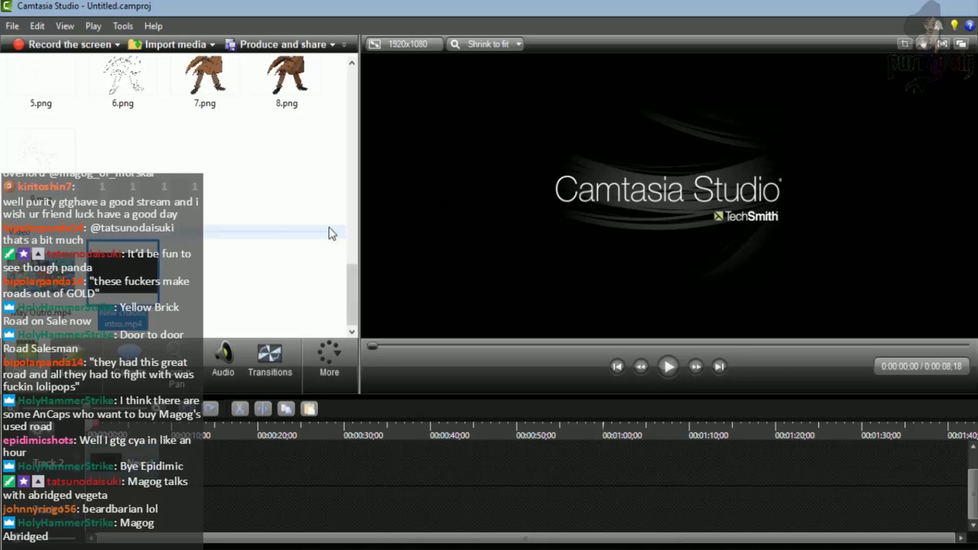
{"action": "scroll", "coordinate": [329, 232], "scroll_direction": "up", "scroll_amount": 3}
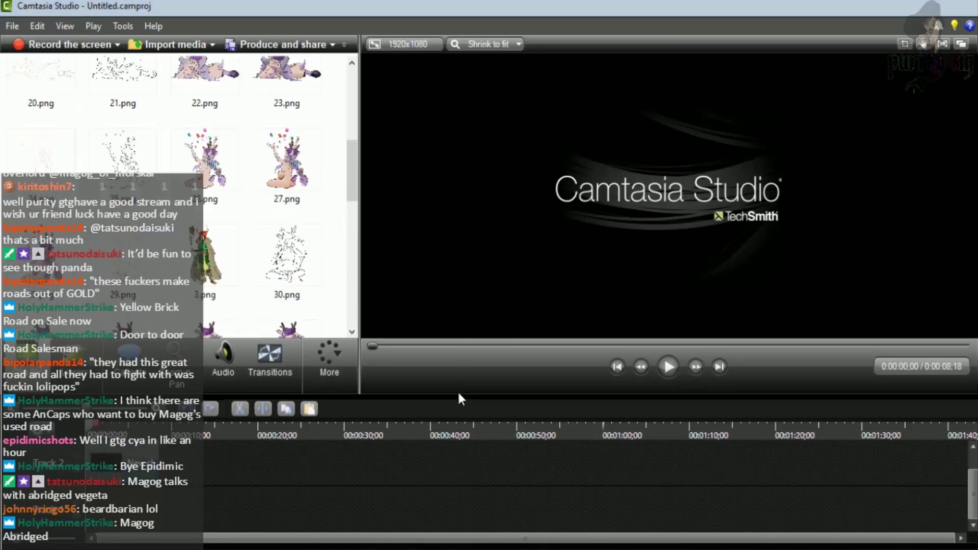
- Move the playhead to the intro's end at 0:00:08;18 and add 1.png directly after the intro on Track 2
{"action": "left_click_drag", "start_coordinate": [91, 433], "coordinate": [163, 433]}
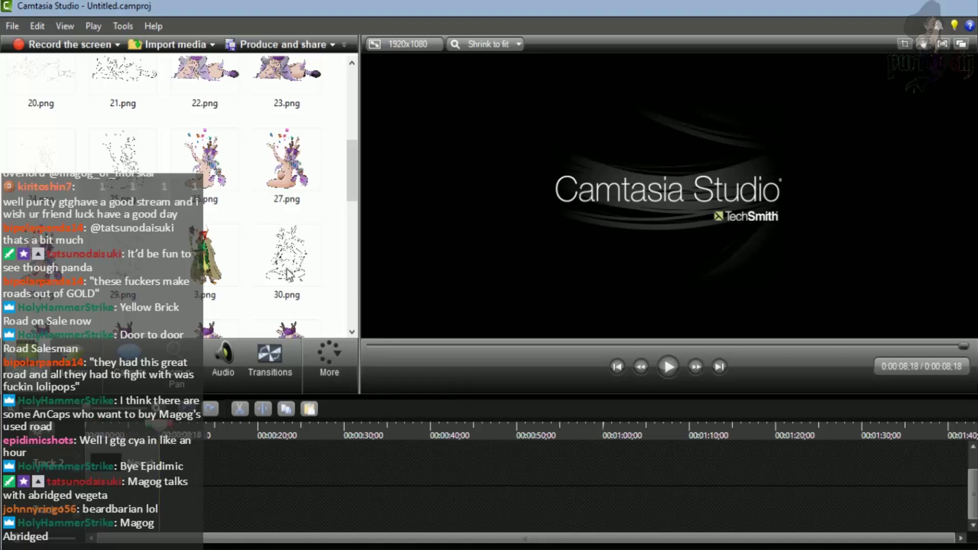
{"action": "scroll", "coordinate": [285, 260], "scroll_direction": "up", "scroll_amount": 5}
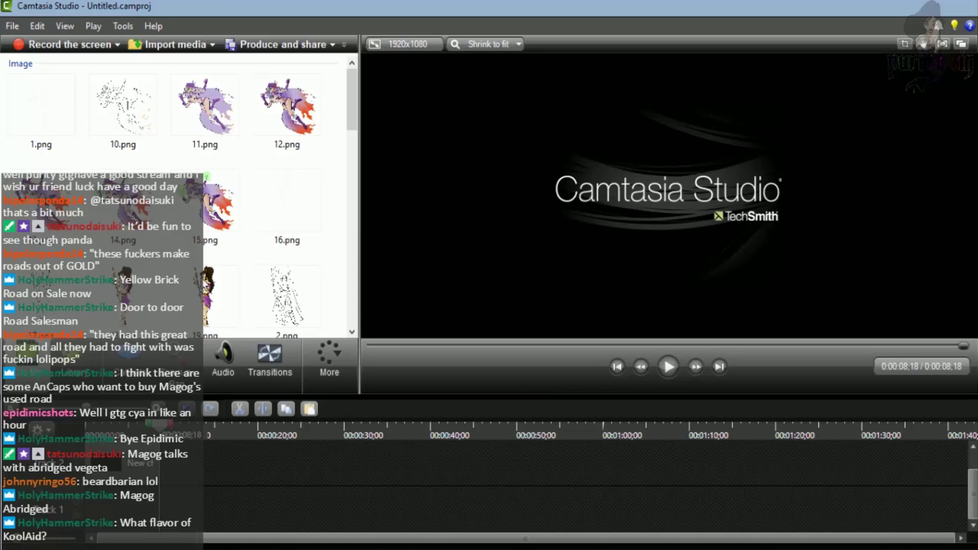
{"action": "scroll", "coordinate": [66, 146], "scroll_direction": "down", "scroll_amount": 2}
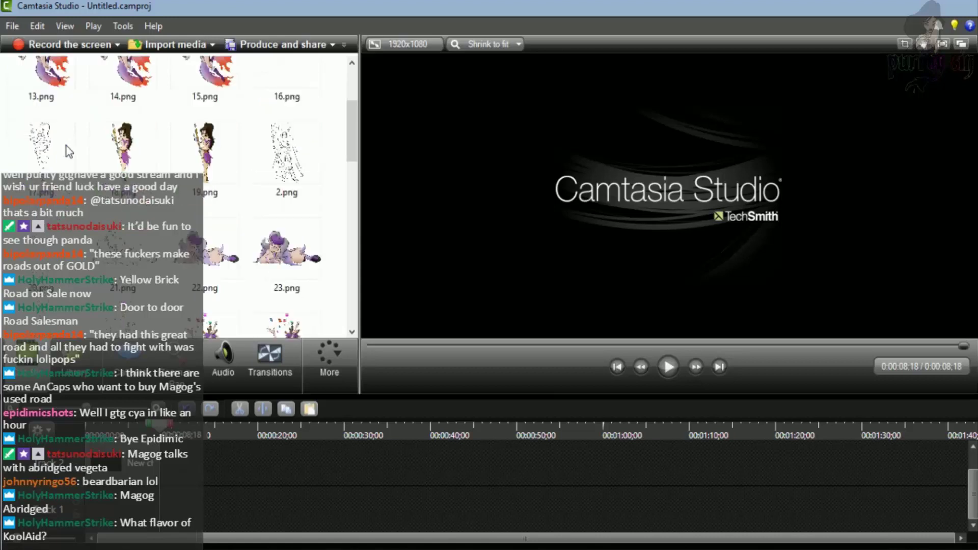
{"action": "scroll", "coordinate": [58, 135], "scroll_direction": "up", "scroll_amount": 2}
{"action": "left_click_drag", "start_coordinate": [59, 135], "coordinate": [164, 469]}
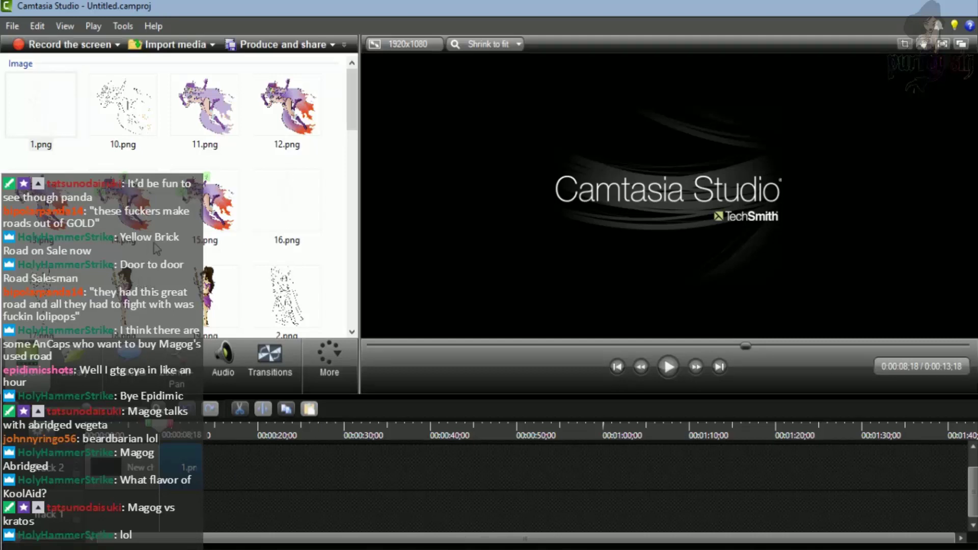
- Add 2.png directly after 1.png on Track 2 and extend its end to 0:00:24;20
{"action": "scroll", "coordinate": [157, 249], "scroll_direction": "down", "scroll_amount": 3}
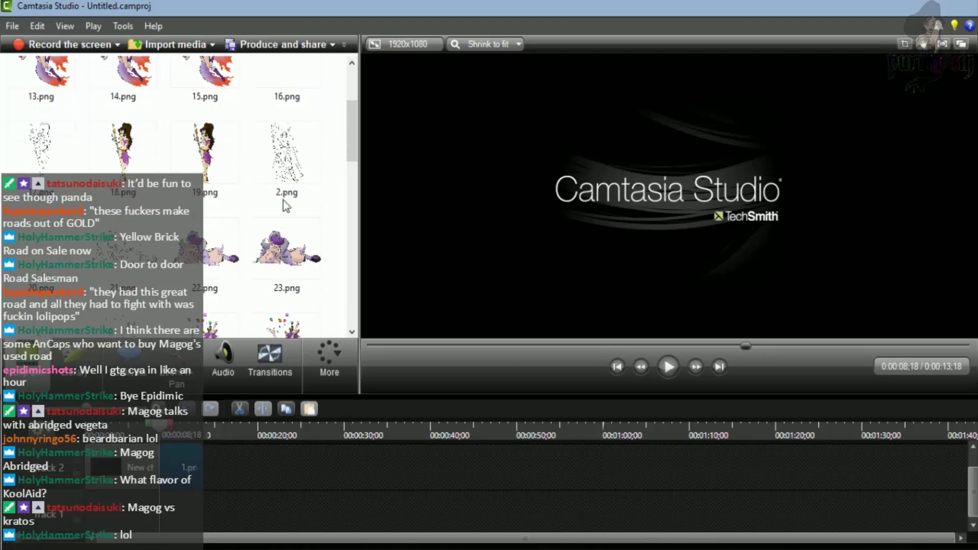
{"action": "left_click_drag", "start_coordinate": [288, 189], "coordinate": [226, 481]}
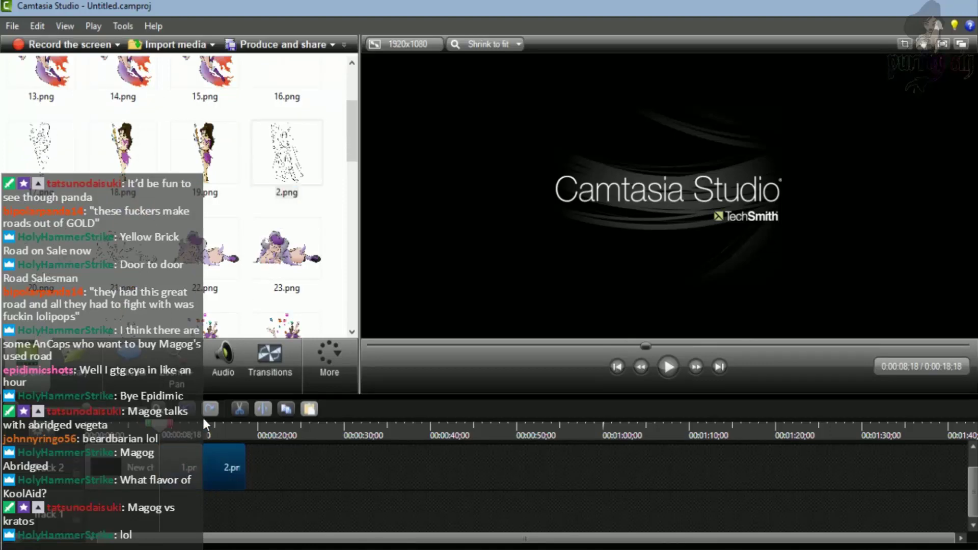
{"action": "left_click_drag", "start_coordinate": [158, 424], "coordinate": [213, 425]}
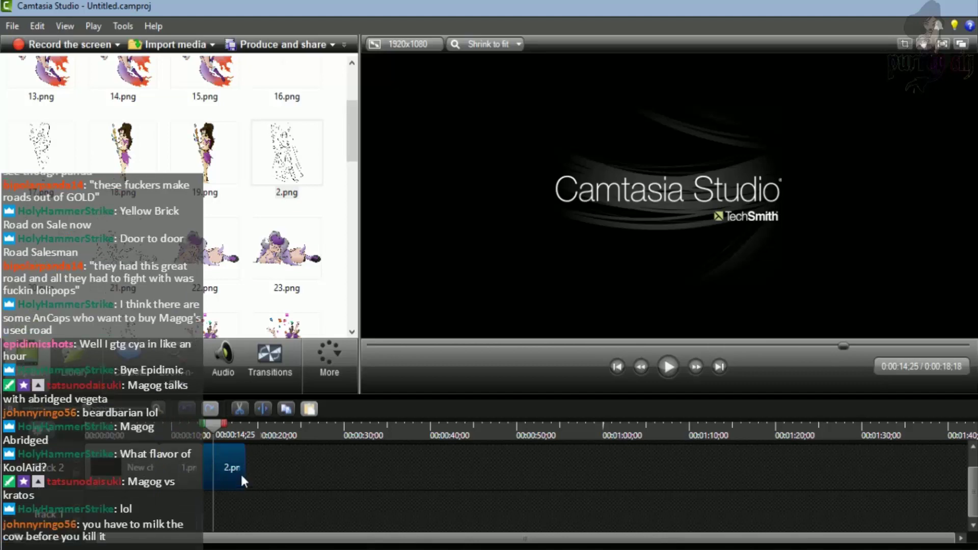
{"action": "left_click_drag", "start_coordinate": [245, 454], "coordinate": [298, 460]}
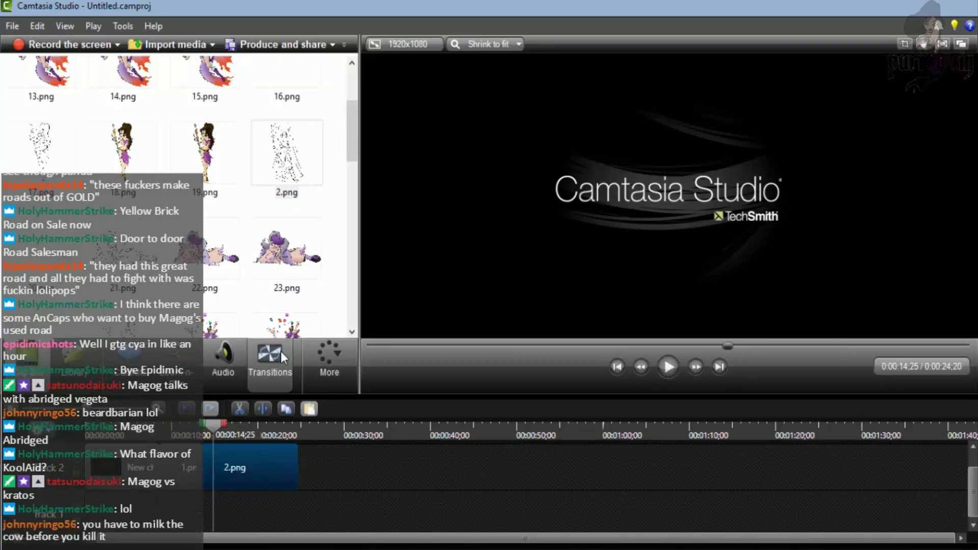
- Add Fade transitions from the intro to 1.png and from 1.png to 2.png, and lengthen the fade between the two images
{"action": "left_click", "coordinate": [278, 354]}
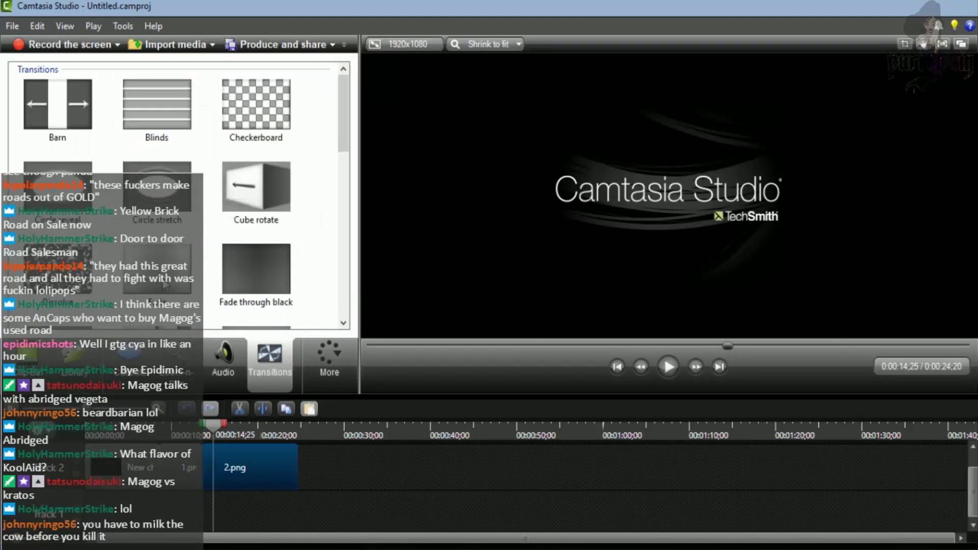
{"action": "left_click_drag", "start_coordinate": [133, 287], "coordinate": [239, 466]}
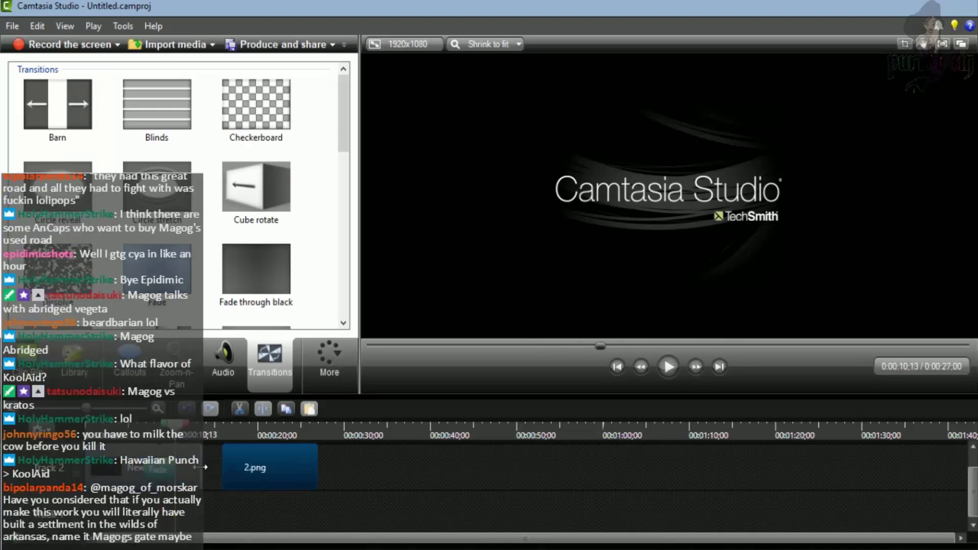
{"action": "left_click", "coordinate": [217, 466]}
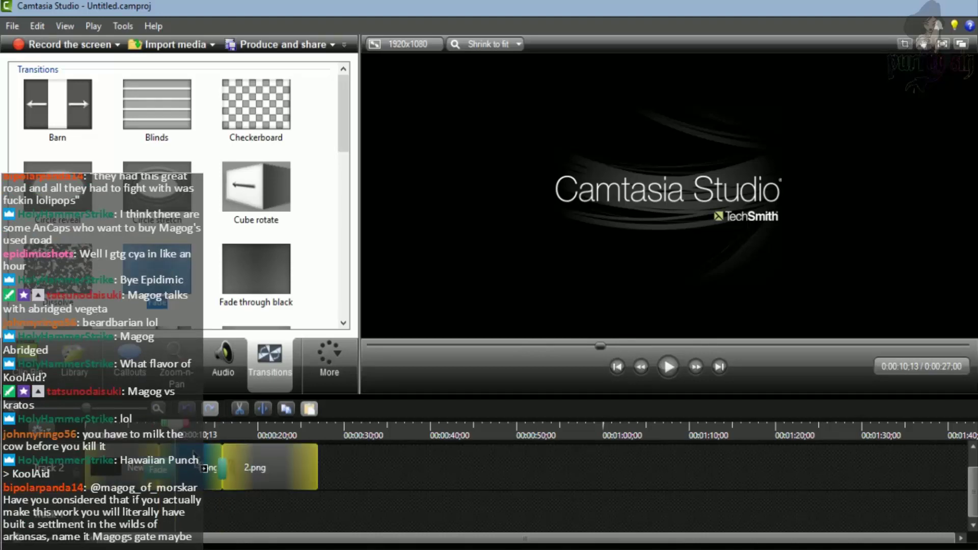
{"action": "left_click", "coordinate": [213, 466]}
{"action": "left_click_drag", "start_coordinate": [210, 466], "coordinate": [185, 466]}
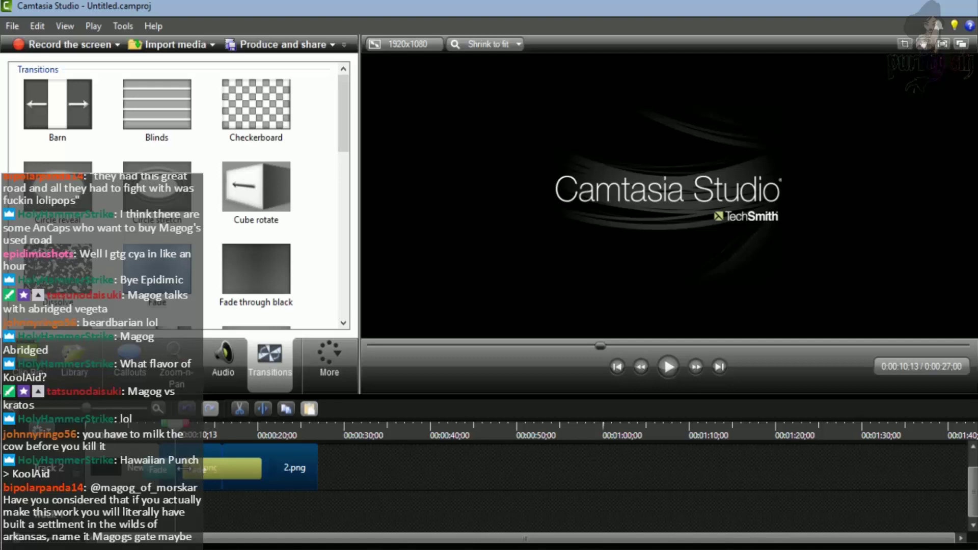
{"action": "left_click_drag", "start_coordinate": [196, 472], "coordinate": [179, 470]}
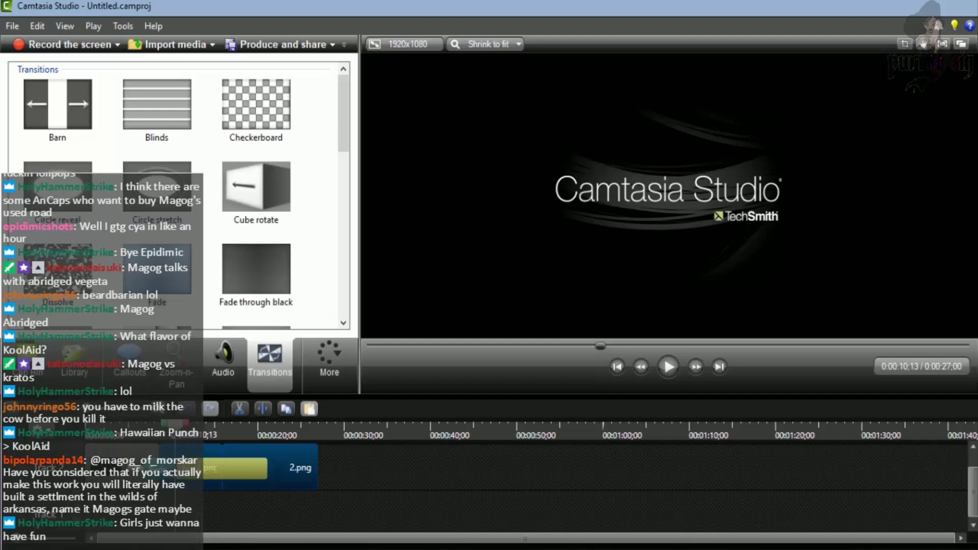
- Move the playhead to 0:00:23;18 and find and select 3.png among the imported images
{"action": "left_click_drag", "start_coordinate": [178, 427], "coordinate": [288, 447]}
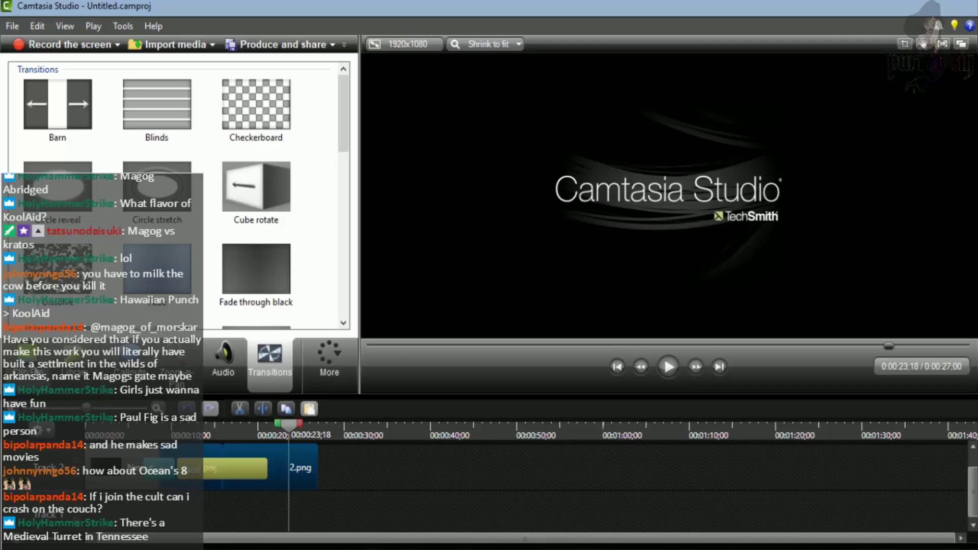
{"action": "left_click", "coordinate": [33, 372]}
{"action": "scroll", "coordinate": [192, 227], "scroll_direction": "up", "scroll_amount": 3}
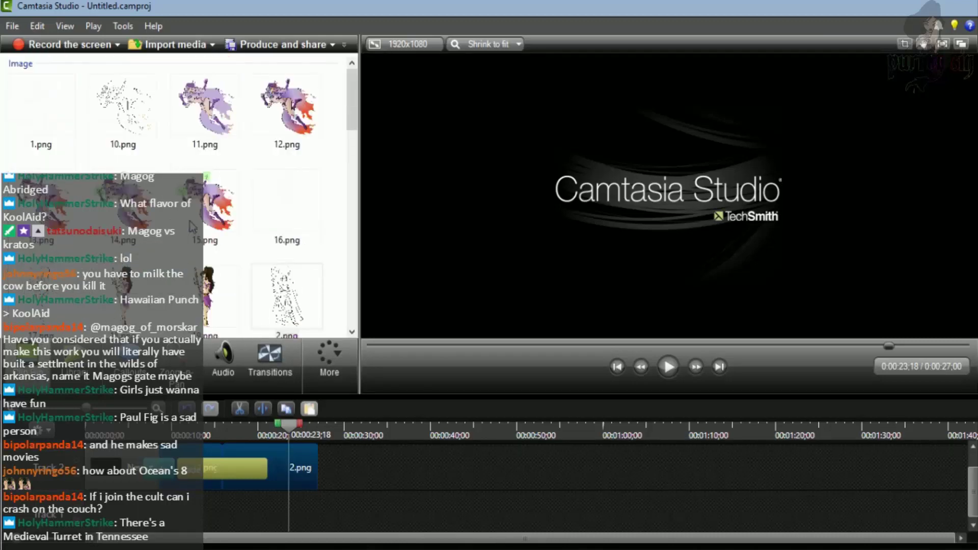
{"action": "scroll", "coordinate": [198, 218], "scroll_direction": "down", "scroll_amount": 6}
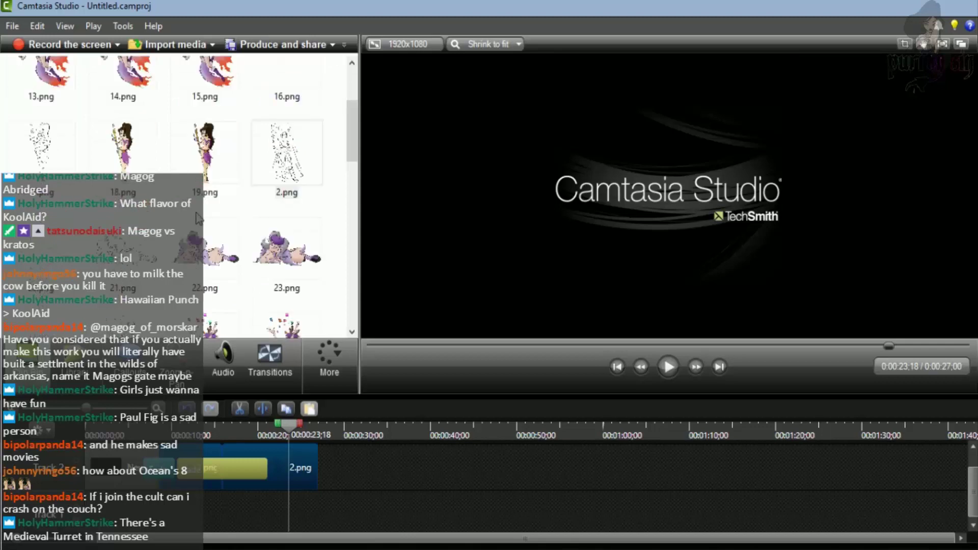
{"action": "scroll", "coordinate": [205, 213], "scroll_direction": "down", "scroll_amount": 10}
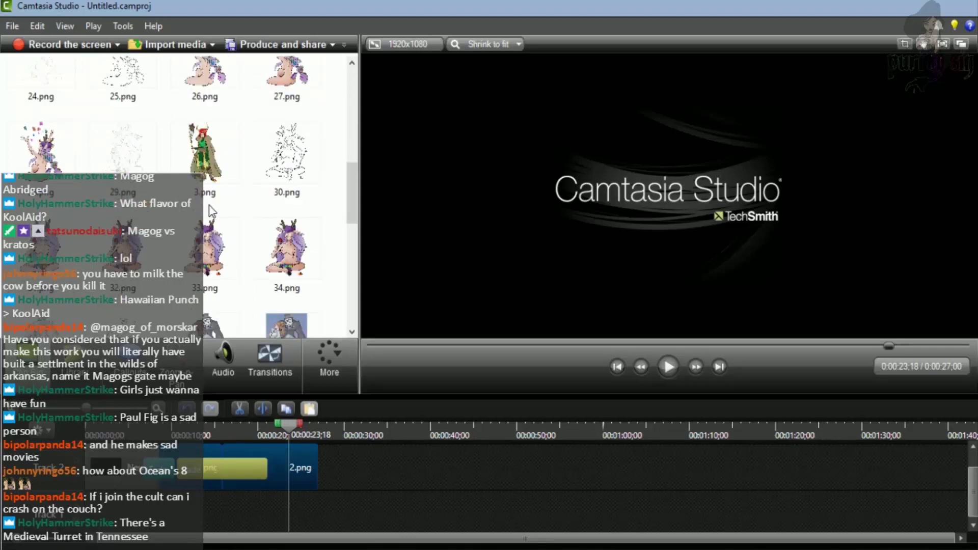
{"action": "scroll", "coordinate": [212, 211], "scroll_direction": "down", "scroll_amount": 4}
{"action": "scroll", "coordinate": [212, 210], "scroll_direction": "up", "scroll_amount": 20}
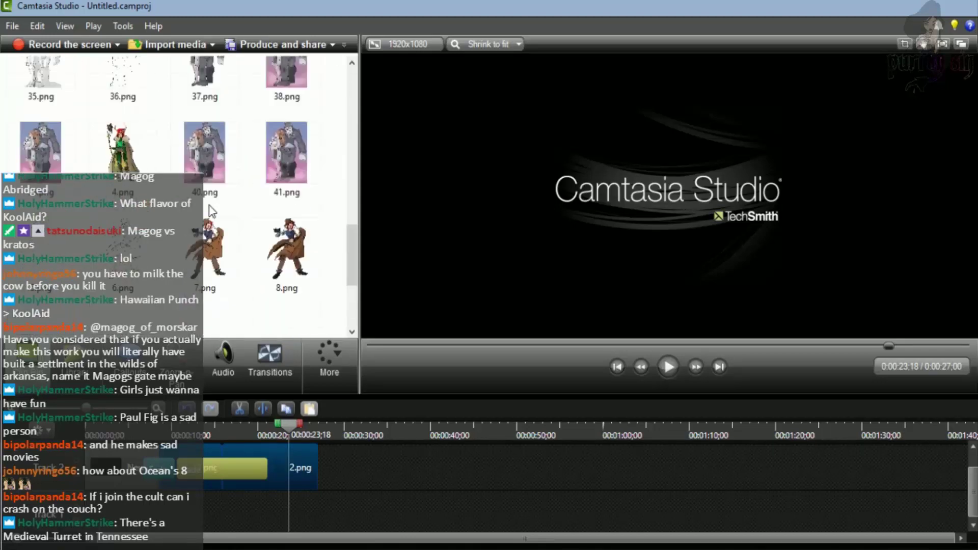
{"action": "scroll", "coordinate": [151, 158], "scroll_direction": "down", "scroll_amount": 3}
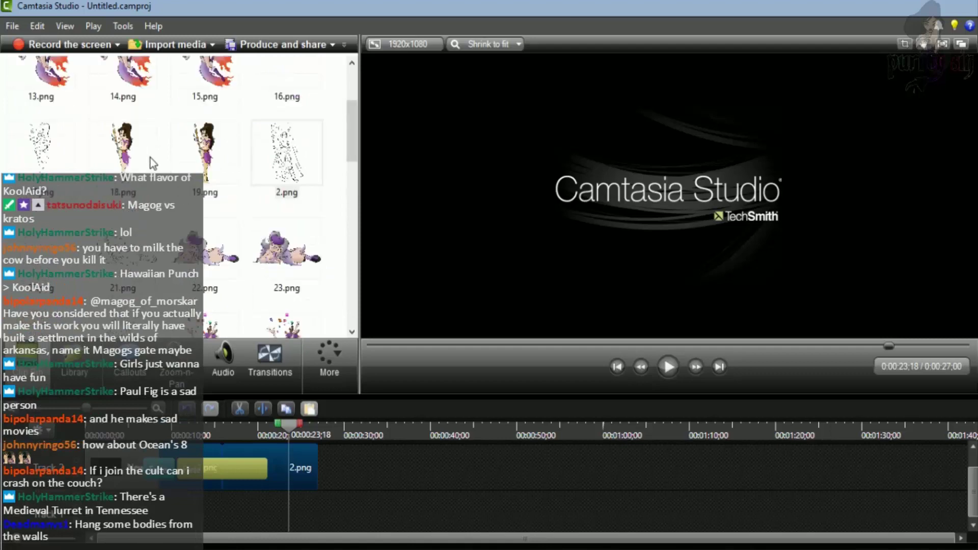
{"action": "scroll", "coordinate": [204, 229], "scroll_direction": "down", "scroll_amount": 3}
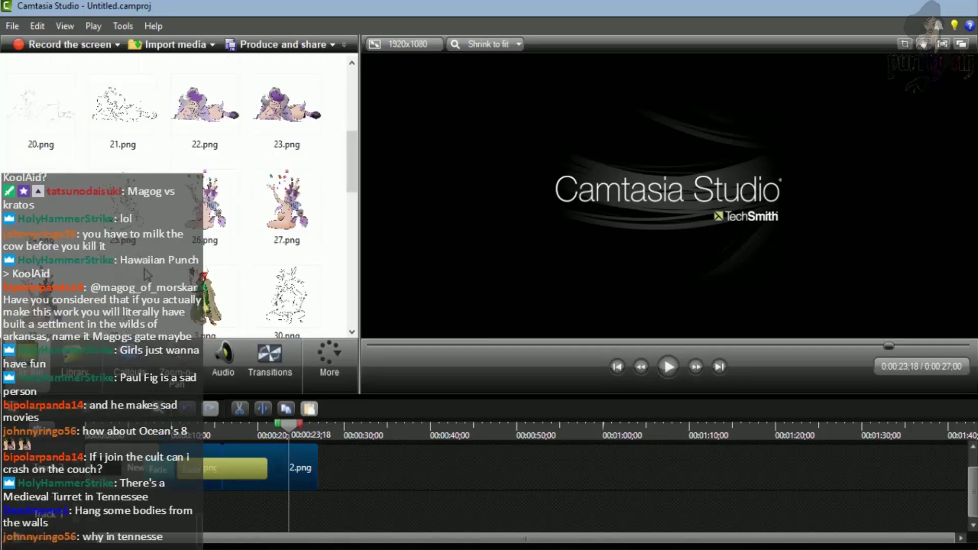
{"action": "left_click", "coordinate": [274, 301]}
{"action": "left_click", "coordinate": [204, 293]}
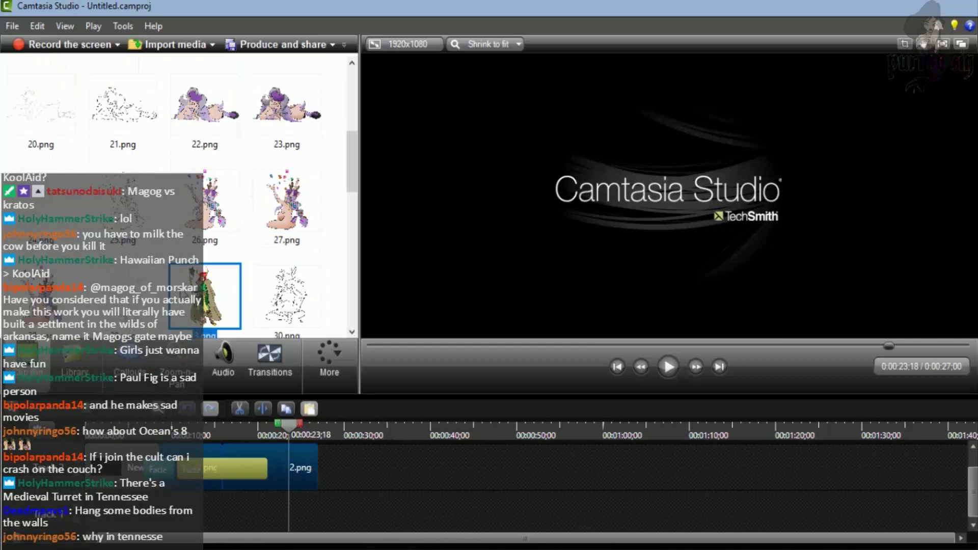
- Add 3.png directly after 2.png on Track 2 and move the playhead back to 0:00:07;23
{"action": "scroll", "coordinate": [196, 291], "scroll_direction": "down", "scroll_amount": 3}
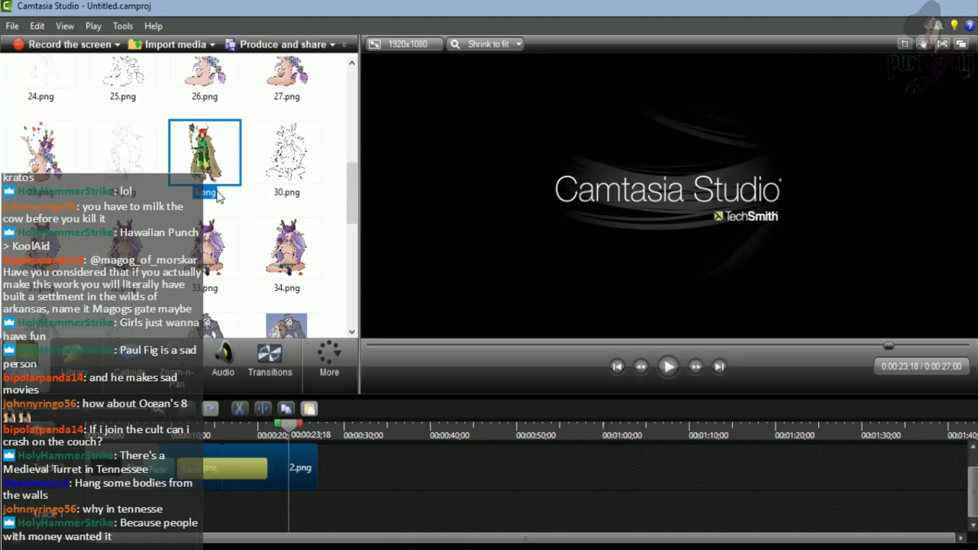
{"action": "scroll", "coordinate": [219, 196], "scroll_direction": "up", "scroll_amount": 8}
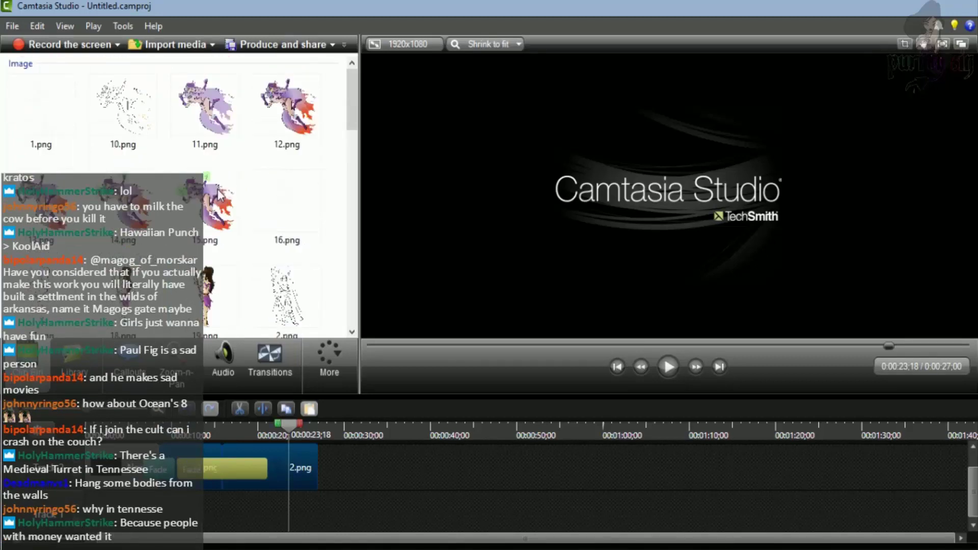
{"action": "scroll", "coordinate": [252, 191], "scroll_direction": "down", "scroll_amount": 8}
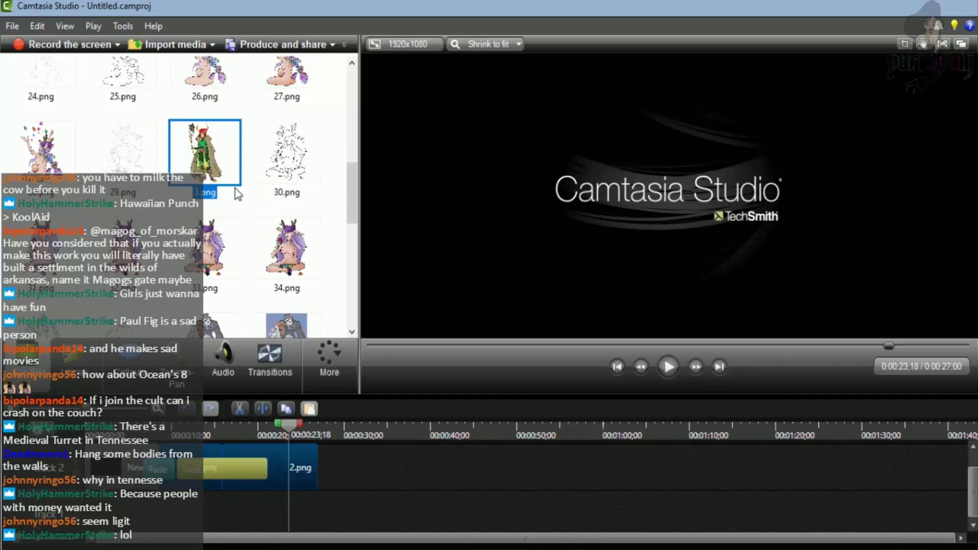
{"action": "left_click_drag", "start_coordinate": [234, 189], "coordinate": [344, 482]}
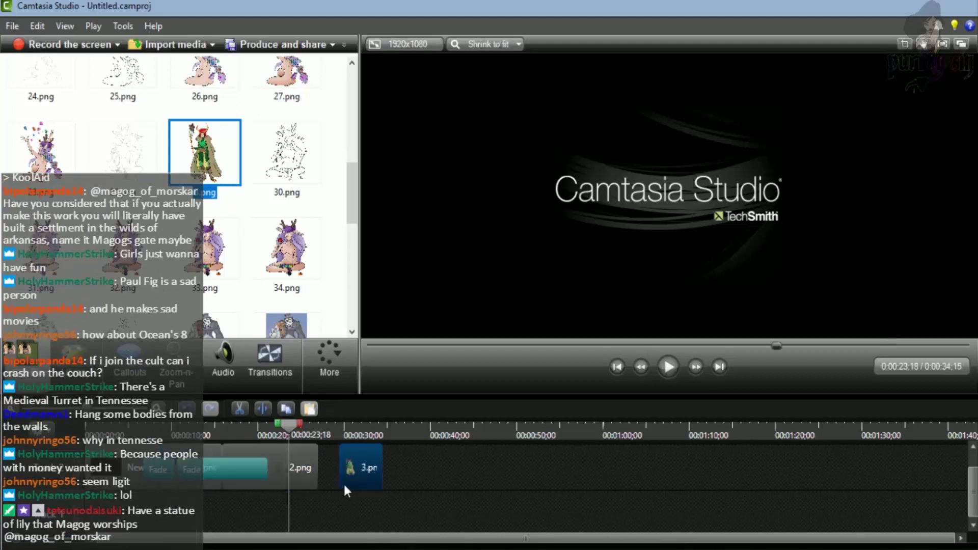
{"action": "left_click_drag", "start_coordinate": [288, 421], "coordinate": [153, 423]}
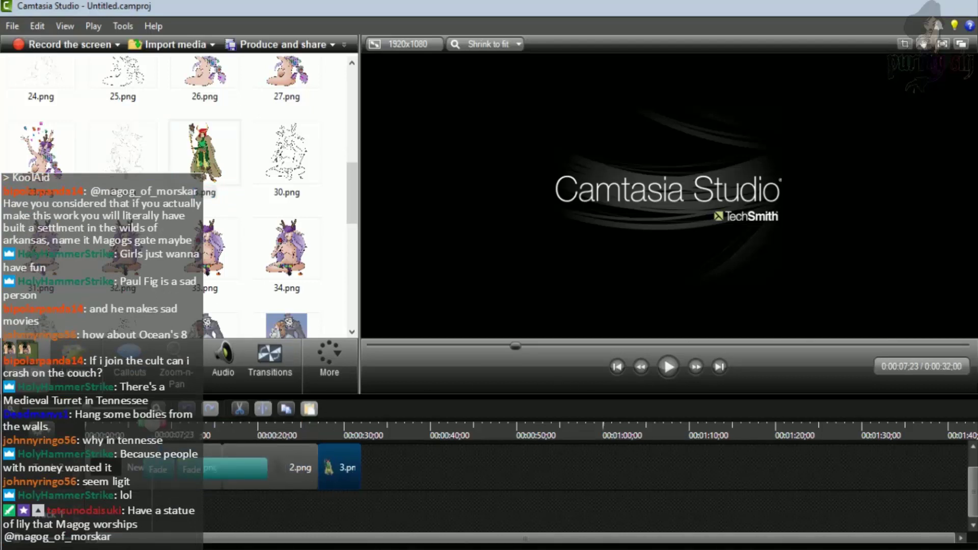
- In the streaming program, show the source Desktop region (0, 0) - 1360 x 768, and return to Camtasia Studio
{"action": "left_click", "coordinate": [450, 476]}
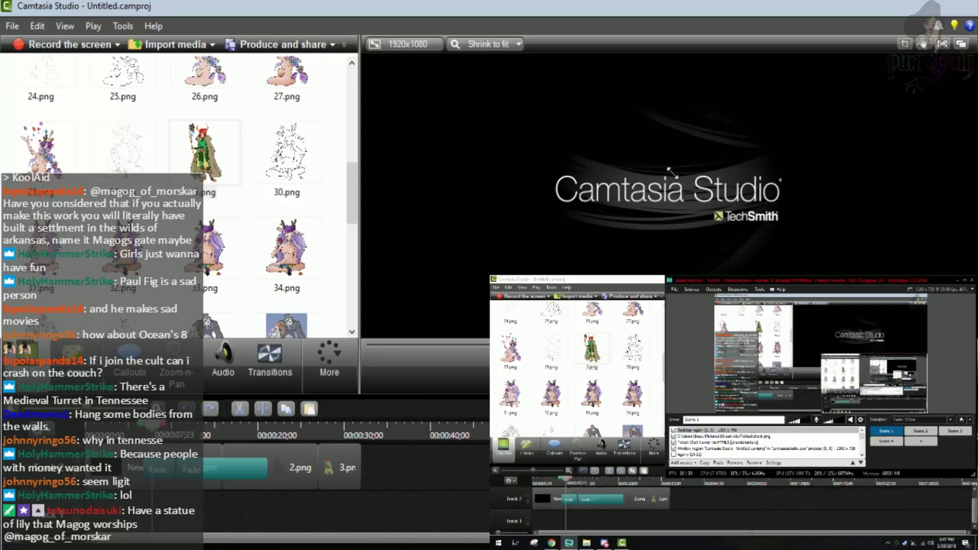
{"action": "left_click_drag", "start_coordinate": [668, 170], "coordinate": [347, 19]}
{"action": "left_click", "coordinate": [219, 322]}
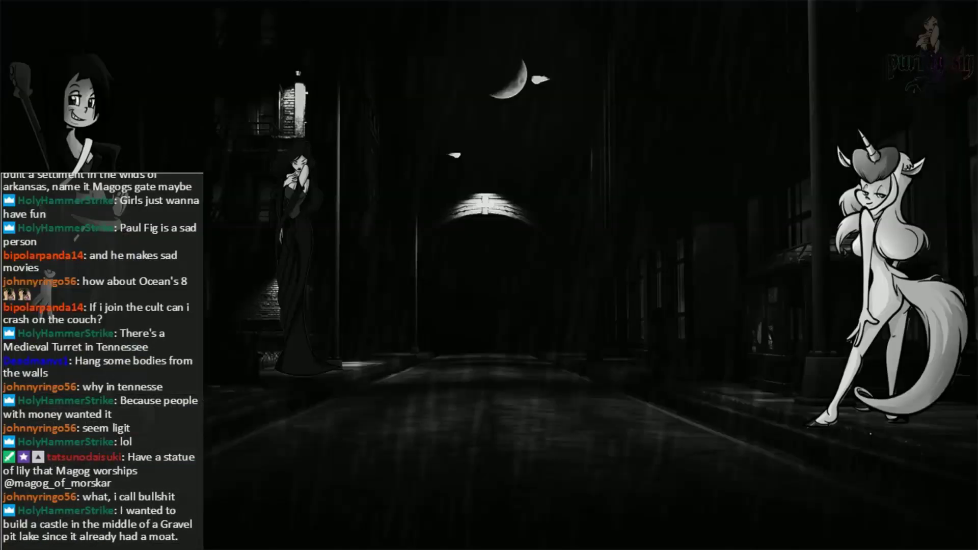
{"action": "mouse_move", "coordinate": [256, 434]}
{"action": "left_mouse_down"}
{"action": "mouse_move", "coordinate": [256, 409]}
{"action": "mouse_move", "coordinate": [257, 446]}
{"action": "left_mouse_up"}
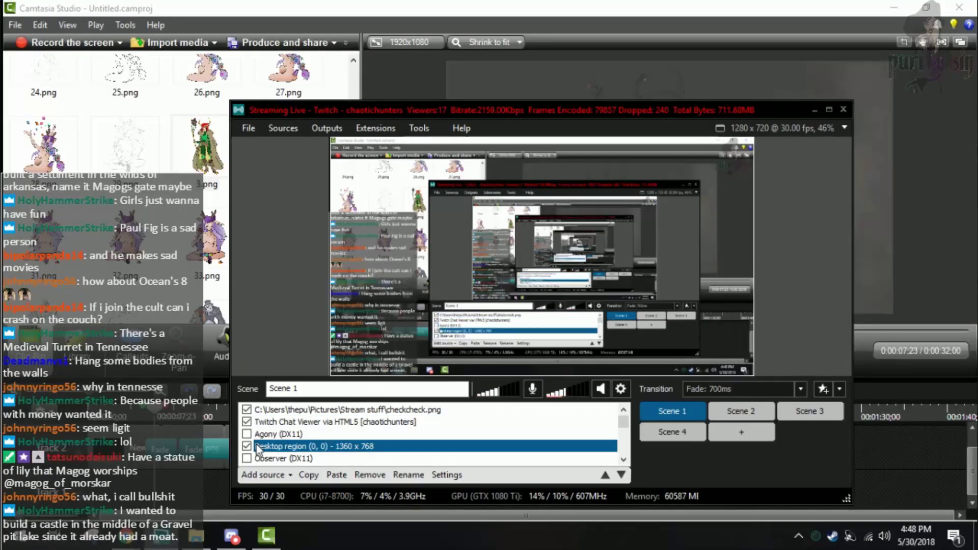
{"action": "left_click", "coordinate": [436, 15]}
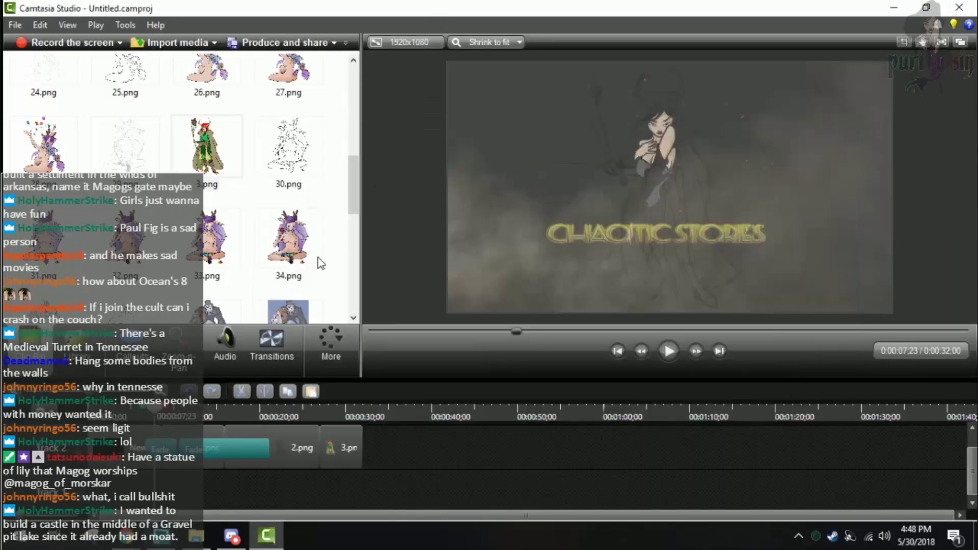
- Play back the fades from the intro through 1.png to 2.png, pausing at intervals up to 0:00:19;04
{"action": "left_click", "coordinate": [669, 351]}
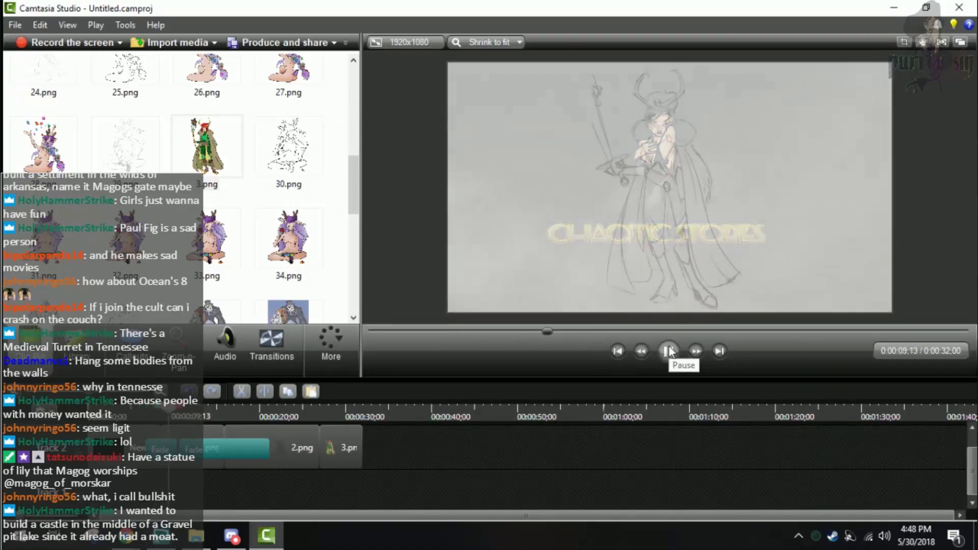
{"action": "left_click", "coordinate": [668, 351]}
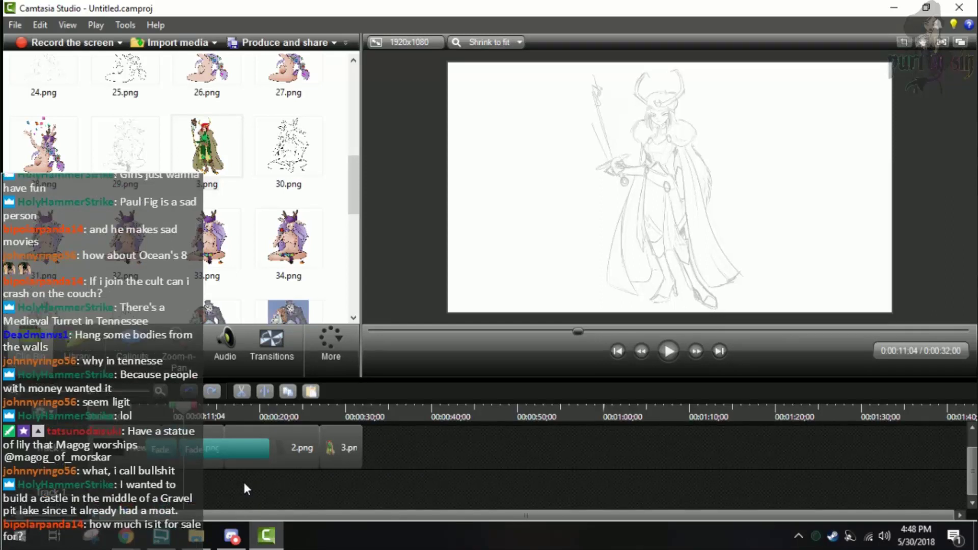
{"action": "left_click", "coordinate": [675, 347]}
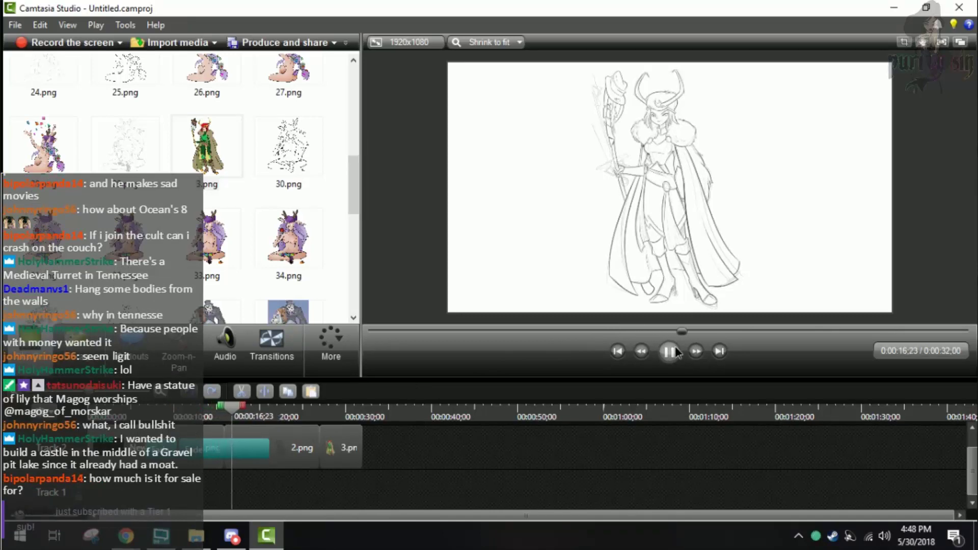
{"action": "left_click", "coordinate": [675, 351]}
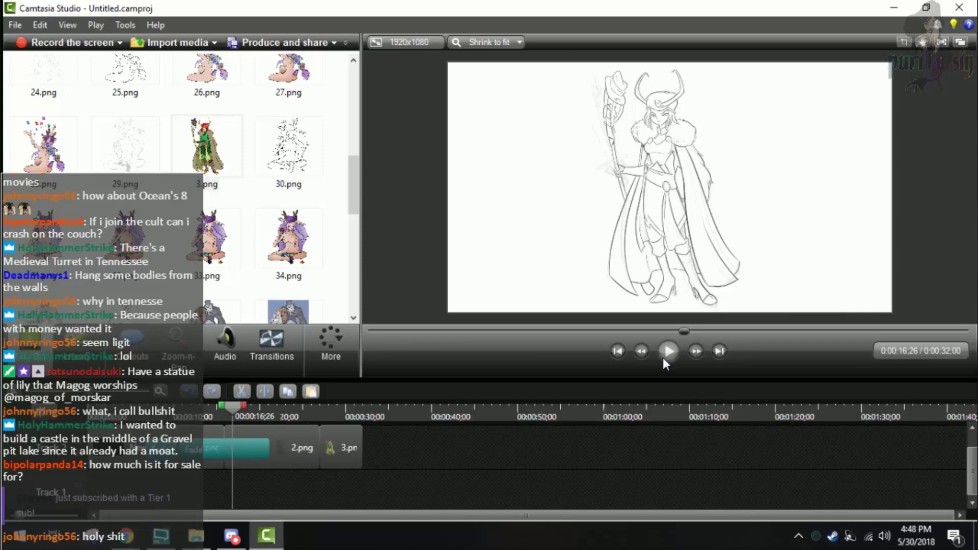
{"action": "left_click", "coordinate": [664, 359]}
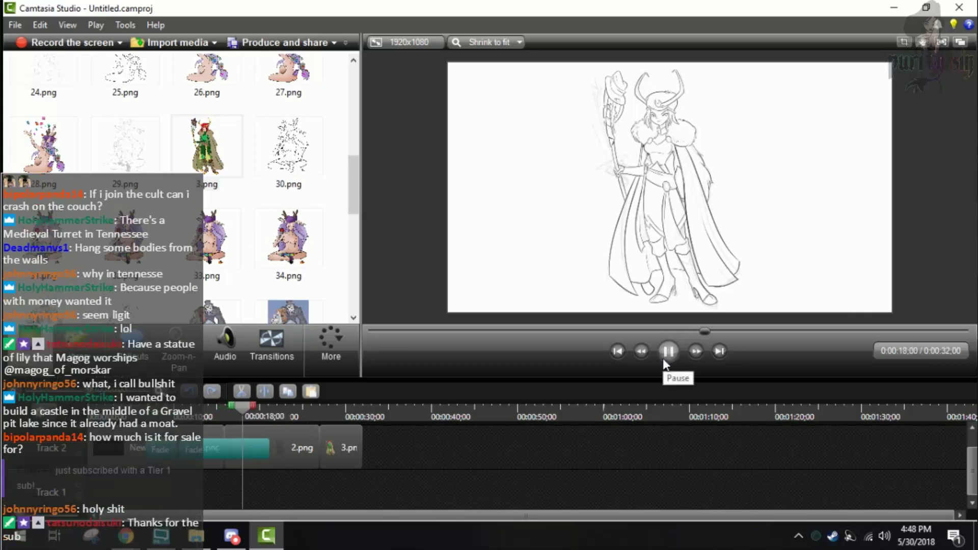
{"action": "left_click", "coordinate": [663, 360]}
- Shorten the end of 2.png on Track 2 and move 3.png back so it directly follows
{"action": "left_click_drag", "start_coordinate": [339, 451], "coordinate": [385, 458]}
{"action": "left_click_drag", "start_coordinate": [319, 451], "coordinate": [293, 453]}
{"action": "left_click_drag", "start_coordinate": [380, 448], "coordinate": [301, 447]}
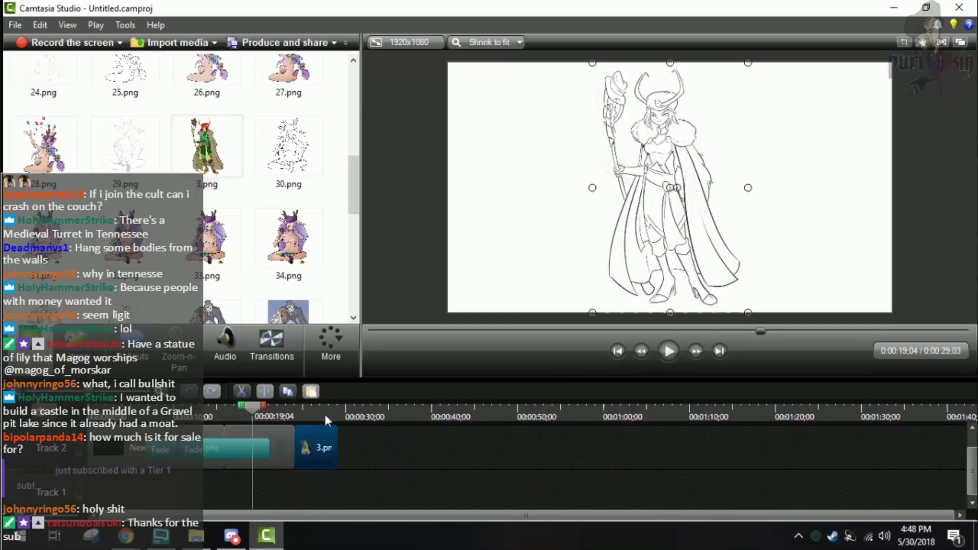
{"action": "left_click", "coordinate": [276, 441]}
{"action": "mouse_move", "coordinate": [306, 442]}
{"action": "left_mouse_down"}
{"action": "mouse_move", "coordinate": [332, 442]}
{"action": "mouse_move", "coordinate": [286, 444]}
{"action": "mouse_move", "coordinate": [304, 448]}
{"action": "left_mouse_up"}
{"action": "left_click", "coordinate": [346, 444]}
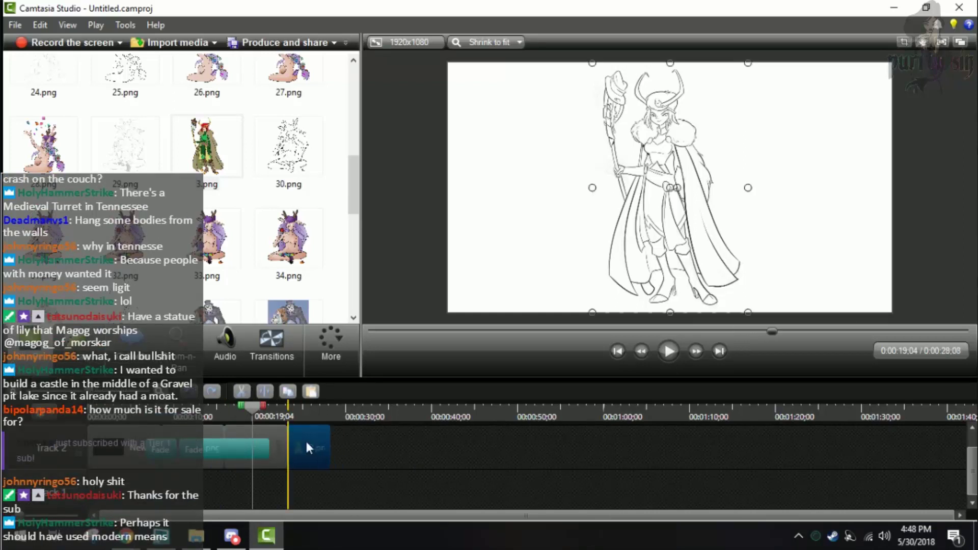
- Remove the Fade transition between 1.png and 2.png on Track 2
{"action": "left_click", "coordinate": [272, 346]}
{"action": "left_click_drag", "start_coordinate": [159, 257], "coordinate": [251, 447]}
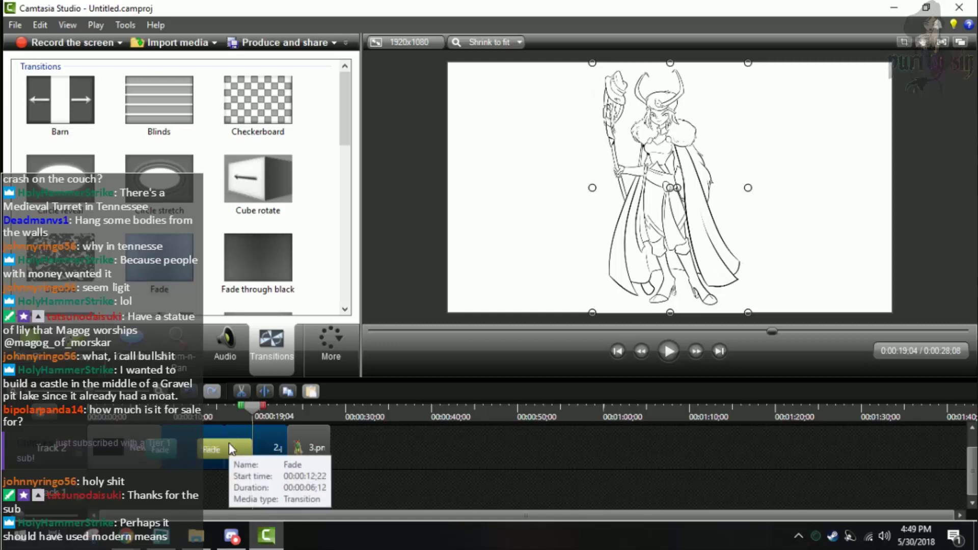
{"action": "right_click", "coordinate": [229, 444]}
{"action": "left_click", "coordinate": [260, 454]}
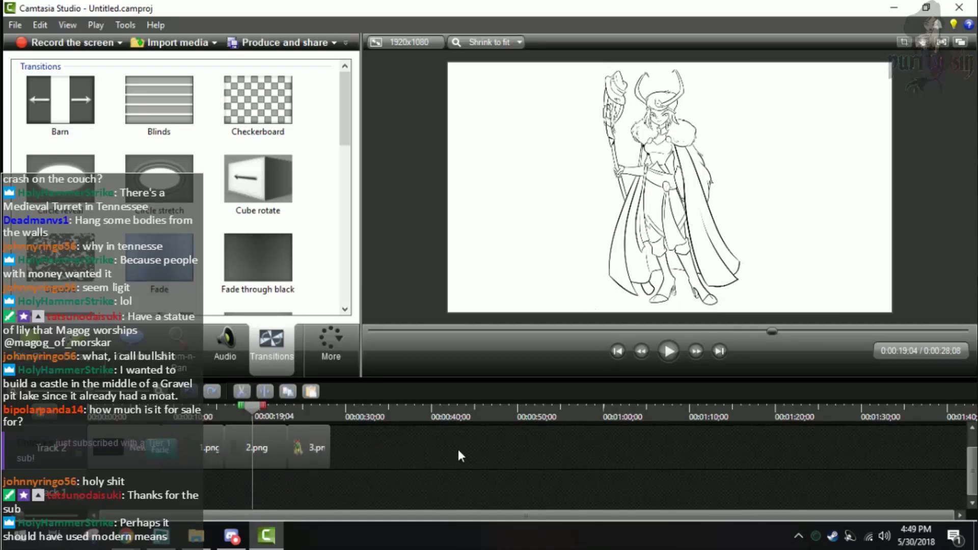
- Shorten 1.png to a duration of 00:00:05;10 and move 2.png directly after it
{"action": "left_click", "coordinate": [285, 448]}
{"action": "left_click_drag", "start_coordinate": [285, 448], "coordinate": [339, 448]}
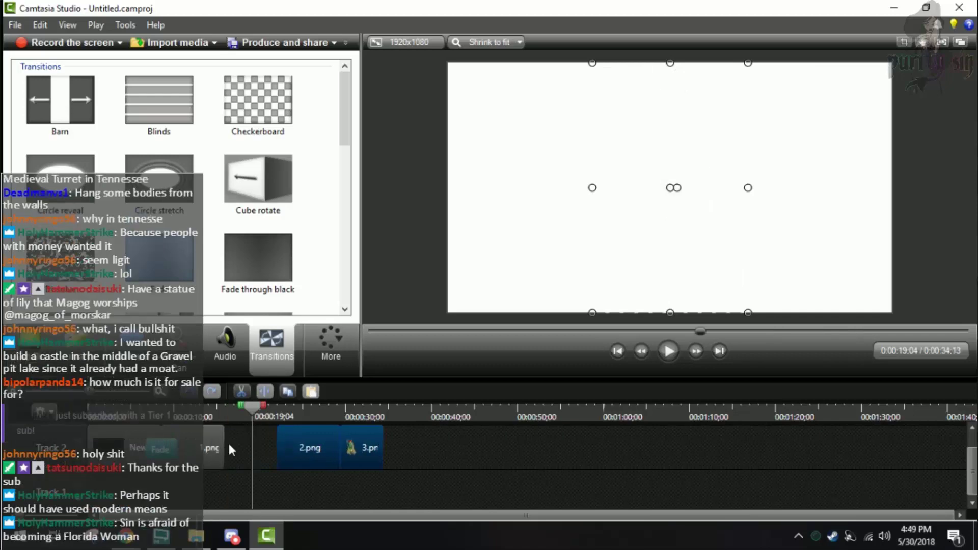
{"action": "left_click", "coordinate": [213, 445]}
{"action": "left_click_drag", "start_coordinate": [213, 446], "coordinate": [206, 445]}
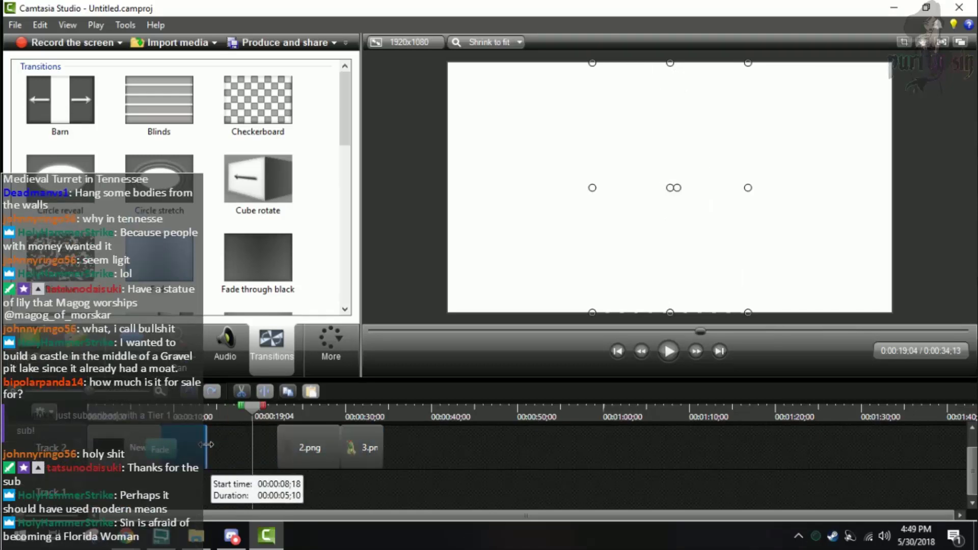
{"action": "left_click_drag", "start_coordinate": [313, 451], "coordinate": [242, 451]}
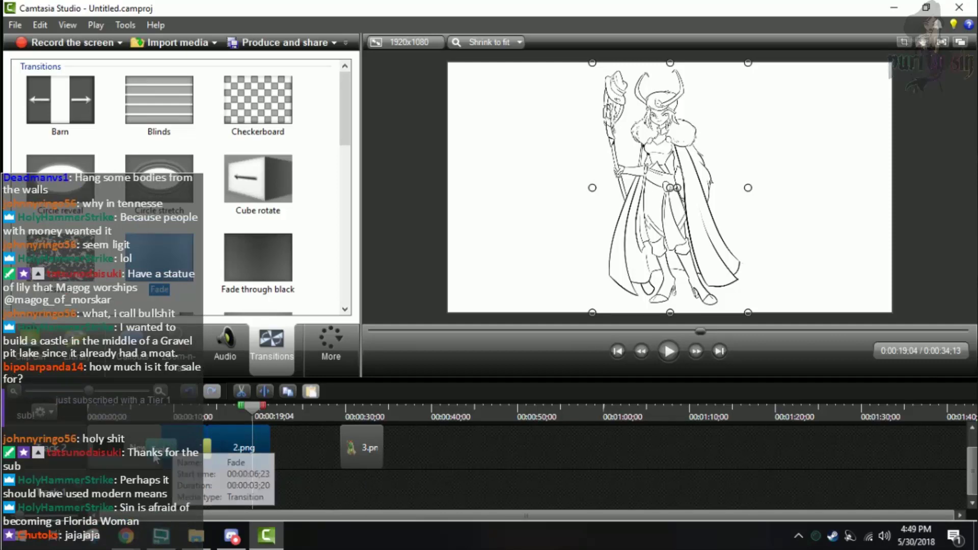
- Add a Fade between 1.png and 2.png, lengthen it to 06;20, and preview it from 0:00:13;28
{"action": "left_click_drag", "start_coordinate": [208, 448], "coordinate": [235, 449]}
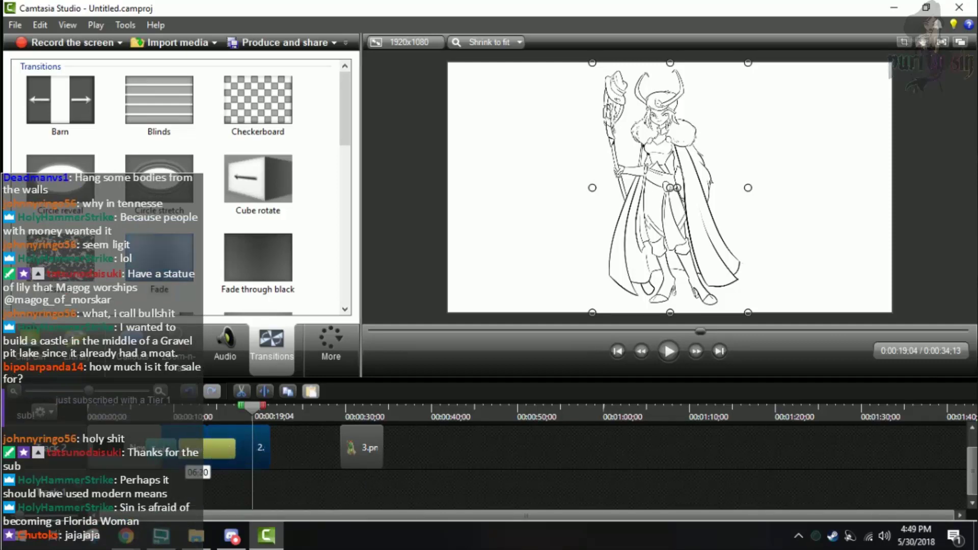
{"action": "left_click", "coordinate": [184, 423]}
{"action": "left_click", "coordinate": [208, 423]}
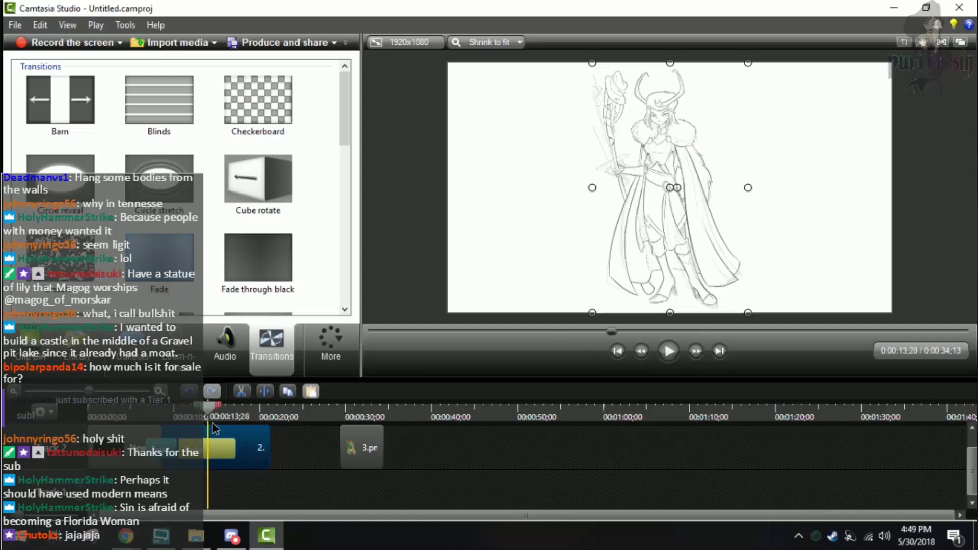
{"action": "left_click", "coordinate": [667, 350]}
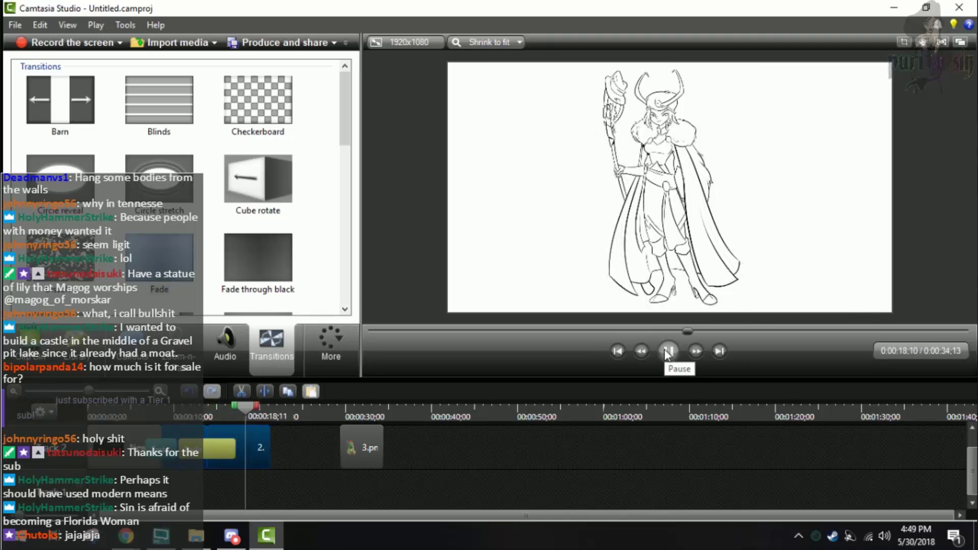
{"action": "left_click", "coordinate": [666, 350]}
- Place 3.png directly after 2.png with a Fade transition between them, and preview the sequence from 0:00:12;03
{"action": "left_click_drag", "start_coordinate": [364, 453], "coordinate": [220, 449]}
{"action": "left_click", "coordinate": [268, 448]}
{"action": "left_click", "coordinate": [179, 434]}
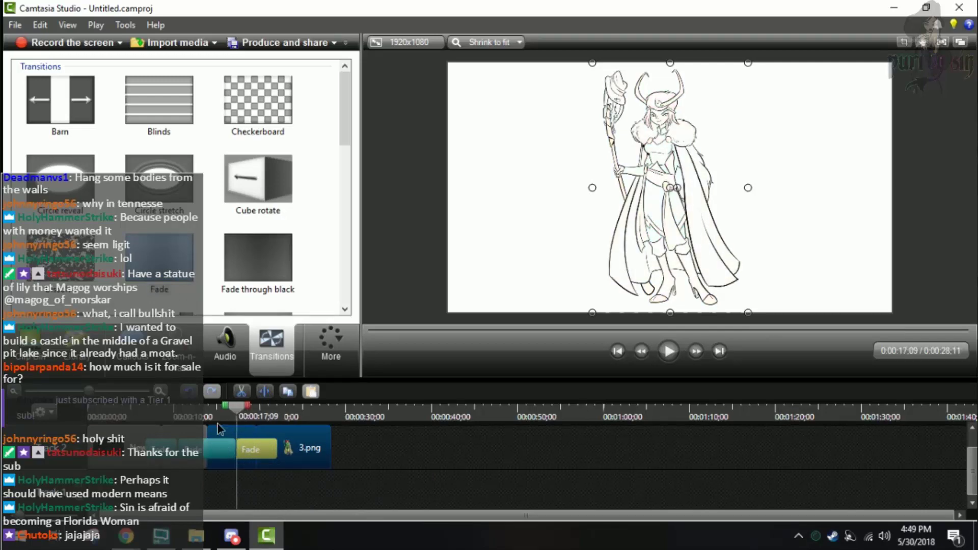
{"action": "left_click", "coordinate": [191, 432]}
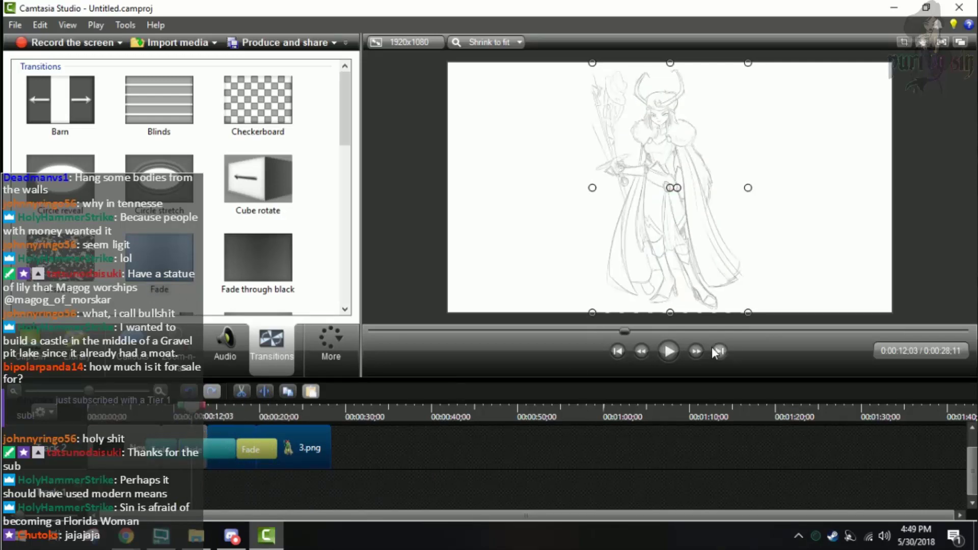
{"action": "left_click", "coordinate": [663, 353]}
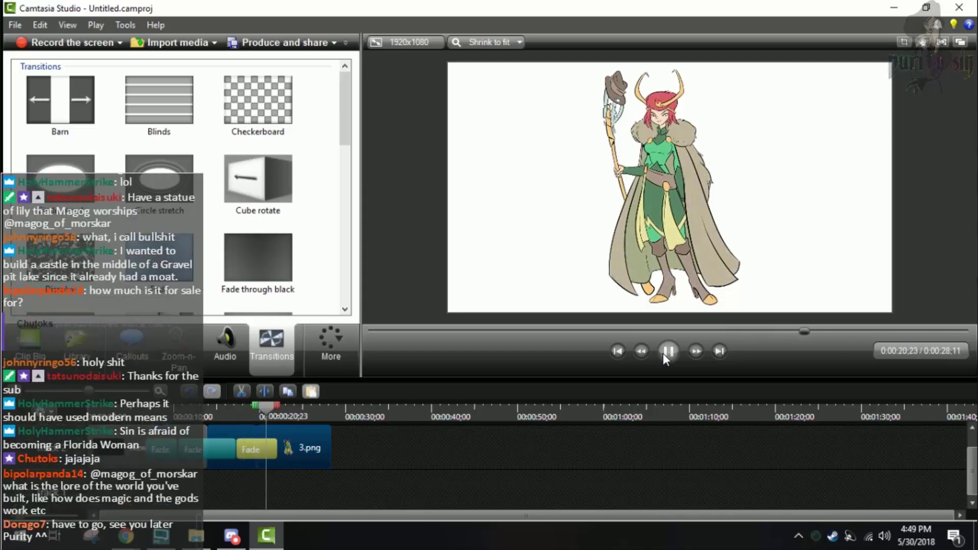
- Stop the preview and trim the end of 3.png on Track 2 back to 0:00:24;28
{"action": "left_click", "coordinate": [662, 353]}
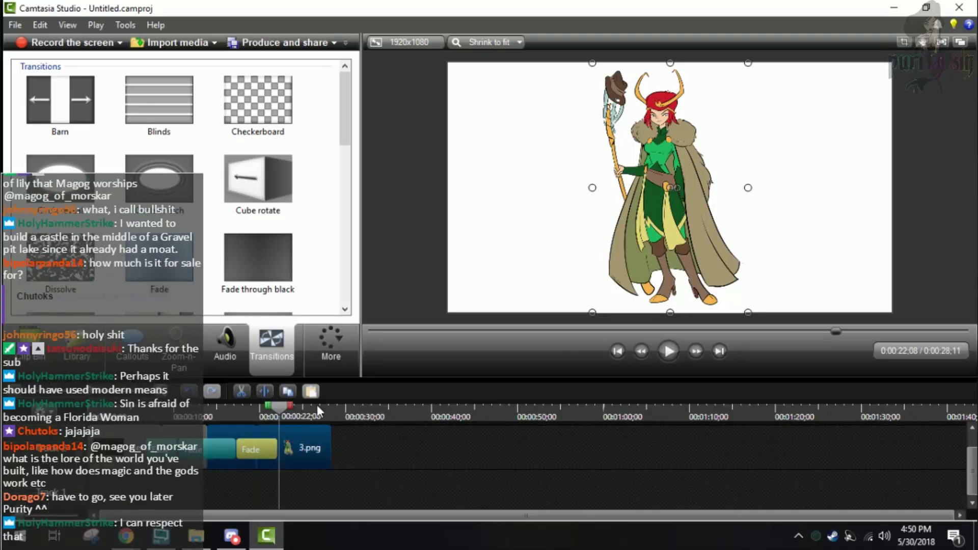
{"action": "left_click_drag", "start_coordinate": [273, 410], "coordinate": [295, 414]}
{"action": "left_click", "coordinate": [32, 355]}
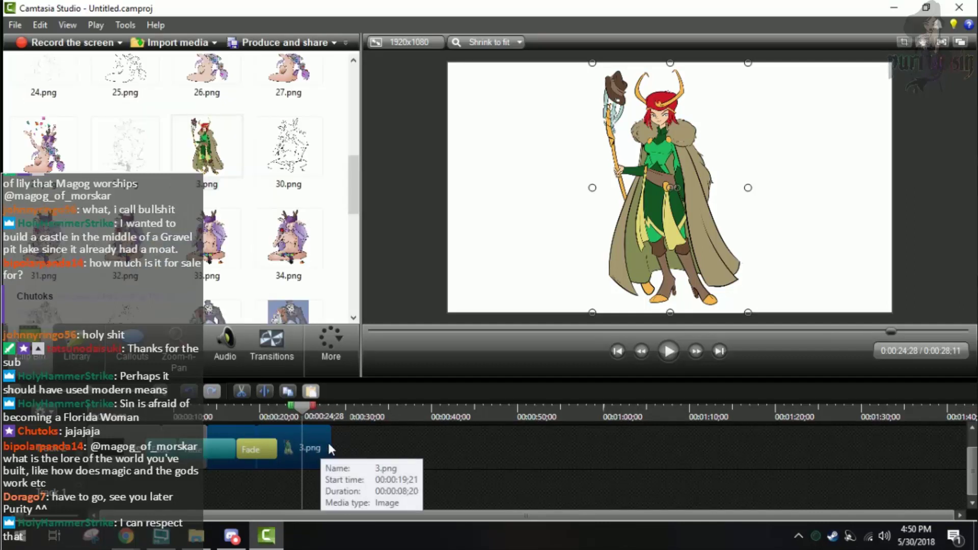
{"action": "left_click_drag", "start_coordinate": [331, 442], "coordinate": [302, 442]}
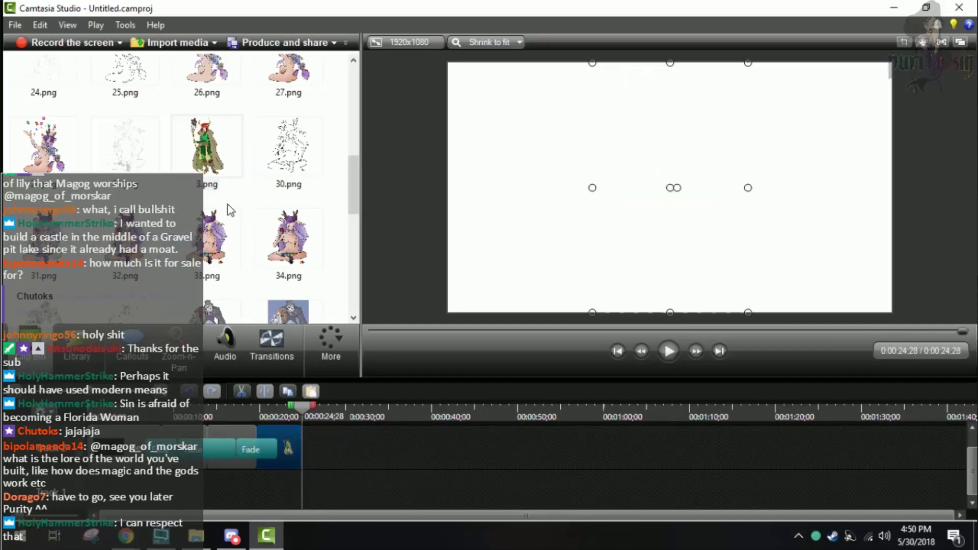
- Place 4.png directly after 3.png, add a Fade between them, and trim the end of 4.png to 0:00:29;18
{"action": "left_click_drag", "start_coordinate": [355, 189], "coordinate": [355, 237]}
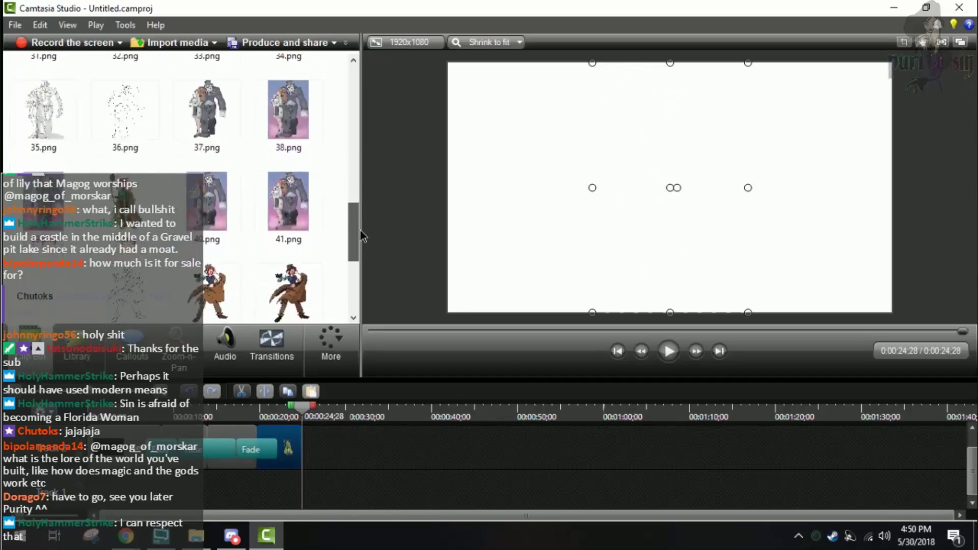
{"action": "left_click_drag", "start_coordinate": [155, 215], "coordinate": [316, 458]}
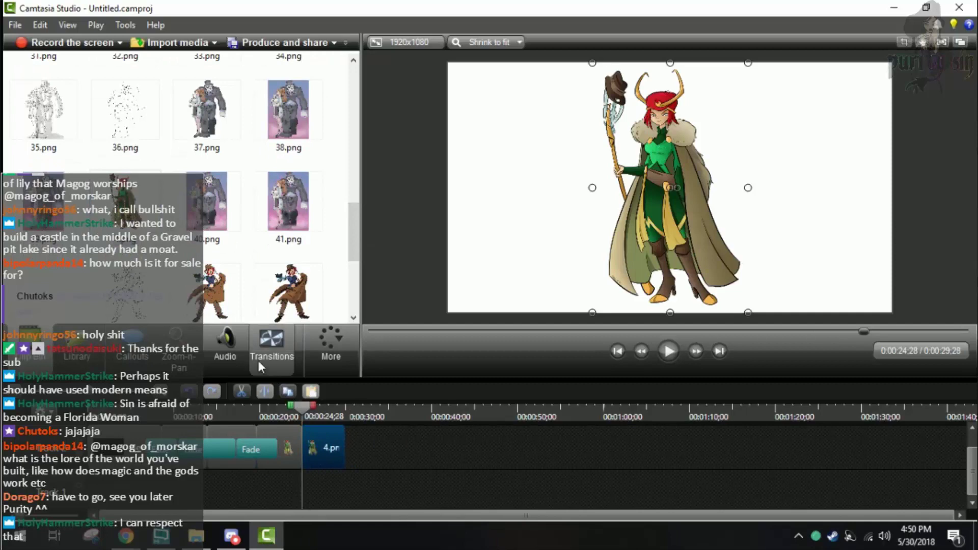
{"action": "left_click", "coordinate": [268, 351]}
{"action": "left_click_drag", "start_coordinate": [172, 270], "coordinate": [276, 451]}
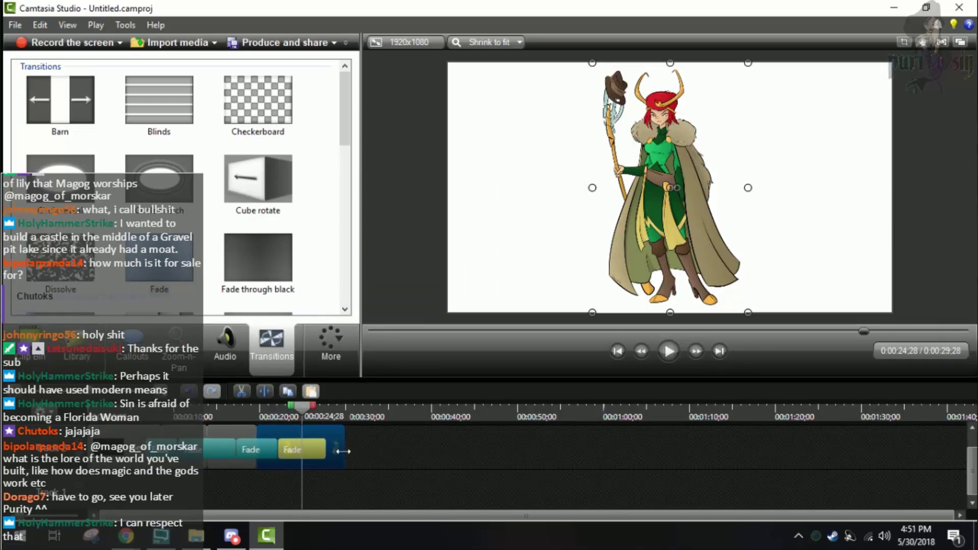
{"action": "left_click_drag", "start_coordinate": [345, 451], "coordinate": [341, 451]}
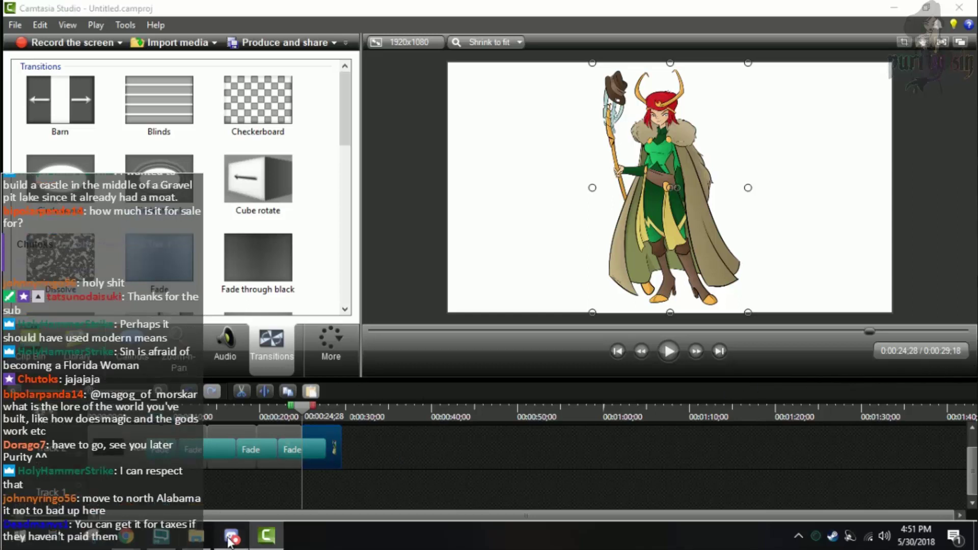
{"action": "key", "text": "alt+Tab"}
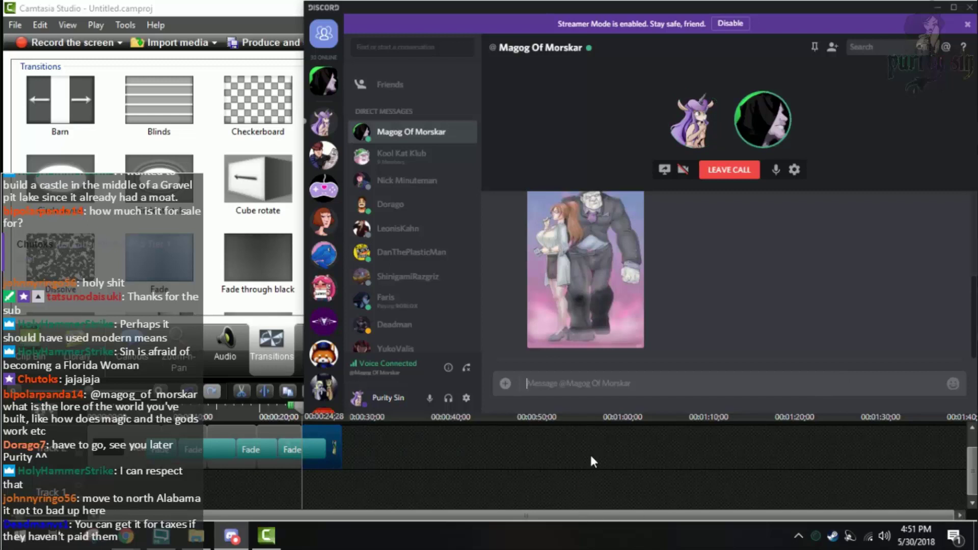
{"action": "left_click", "coordinate": [588, 389]}
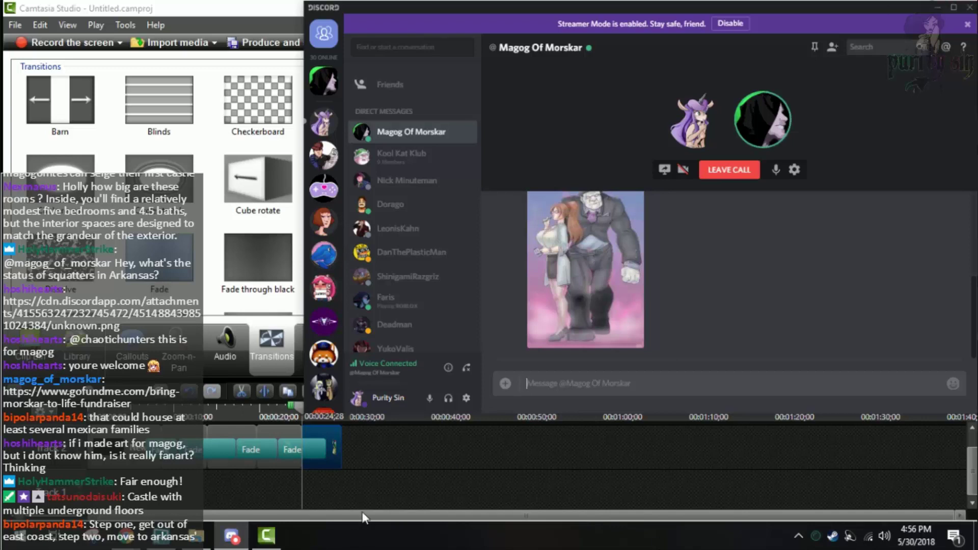
{"action": "left_click", "coordinate": [313, 456]}
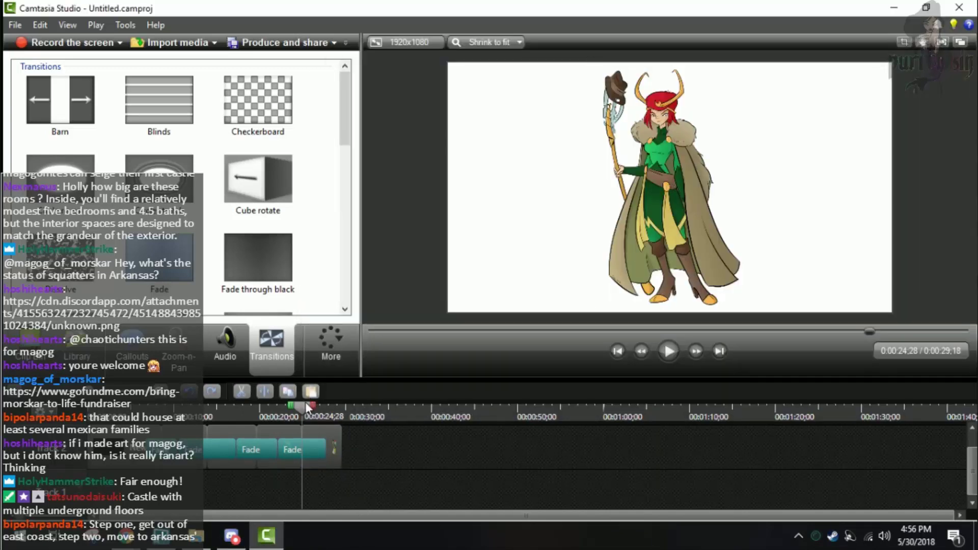
- Move the playhead to 0:00:27;22 and bring up the beginning of the image list in the Clip Bin
{"action": "mouse_move", "coordinate": [317, 417]}
{"action": "left_mouse_down"}
{"action": "mouse_move", "coordinate": [357, 418]}
{"action": "mouse_move", "coordinate": [260, 432]}
{"action": "mouse_move", "coordinate": [330, 438]}
{"action": "left_mouse_up"}
{"action": "left_click", "coordinate": [13, 344]}
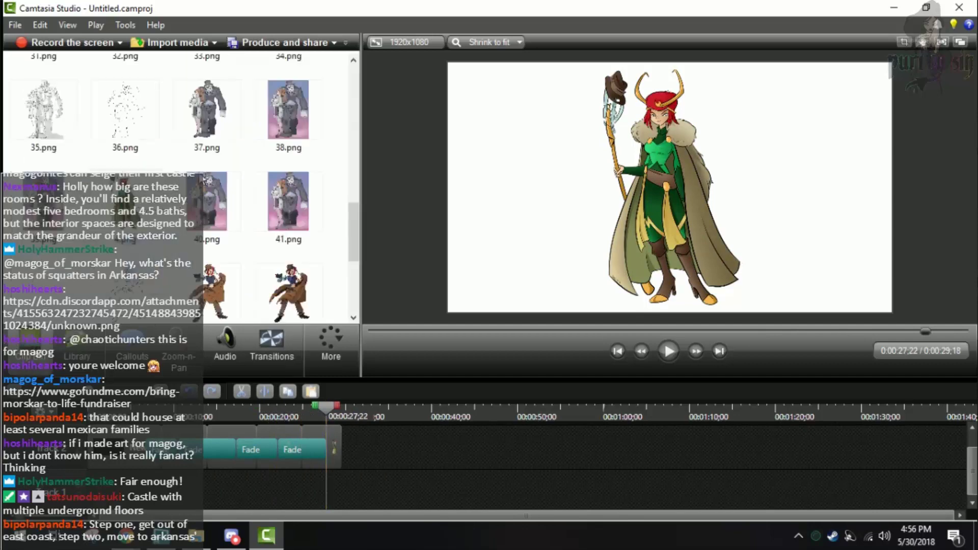
{"action": "scroll", "coordinate": [254, 208], "scroll_direction": "up", "scroll_amount": 10}
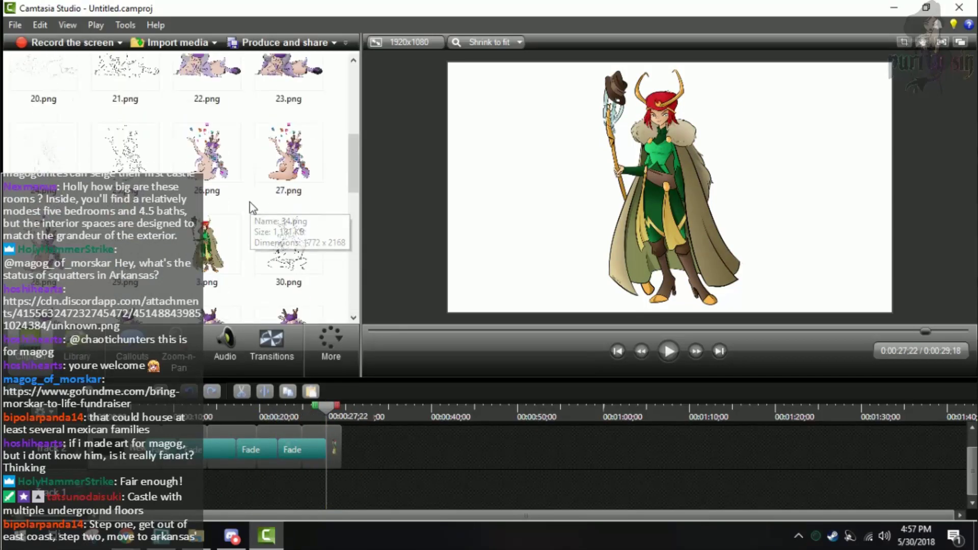
{"action": "scroll", "coordinate": [250, 207], "scroll_direction": "up", "scroll_amount": 3}
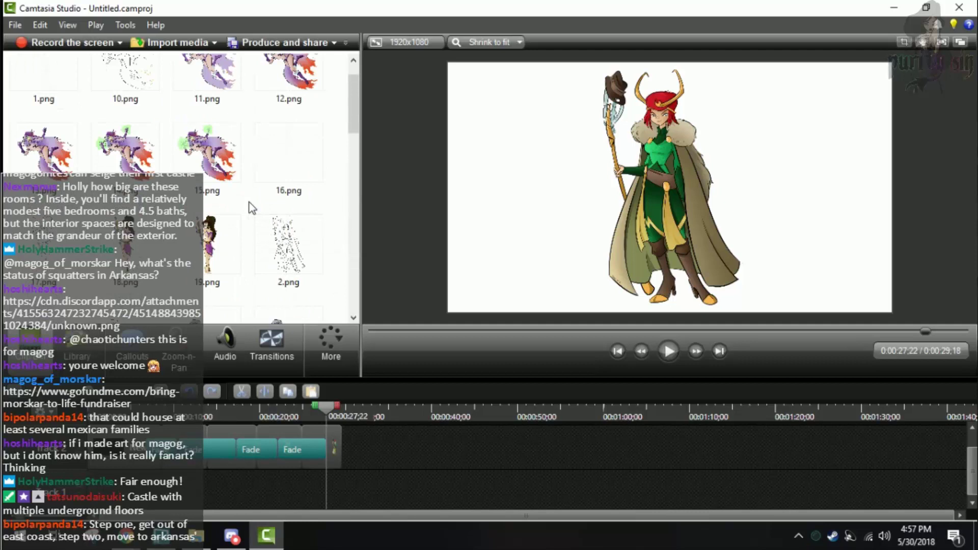
{"action": "scroll", "coordinate": [243, 205], "scroll_direction": "up", "scroll_amount": 1}
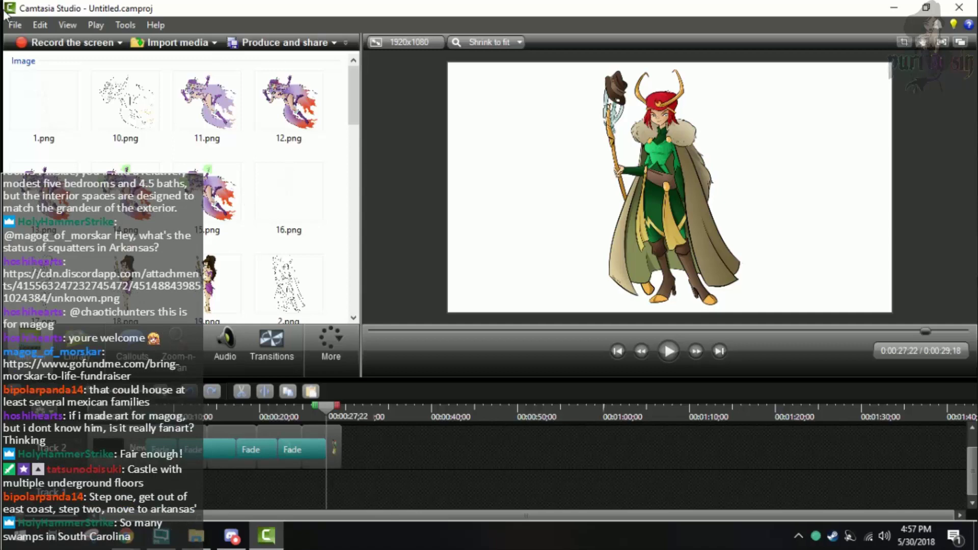
- Switch to Chrome and search Google for "old spanish town florida"
{"action": "left_click", "coordinate": [231, 536]}
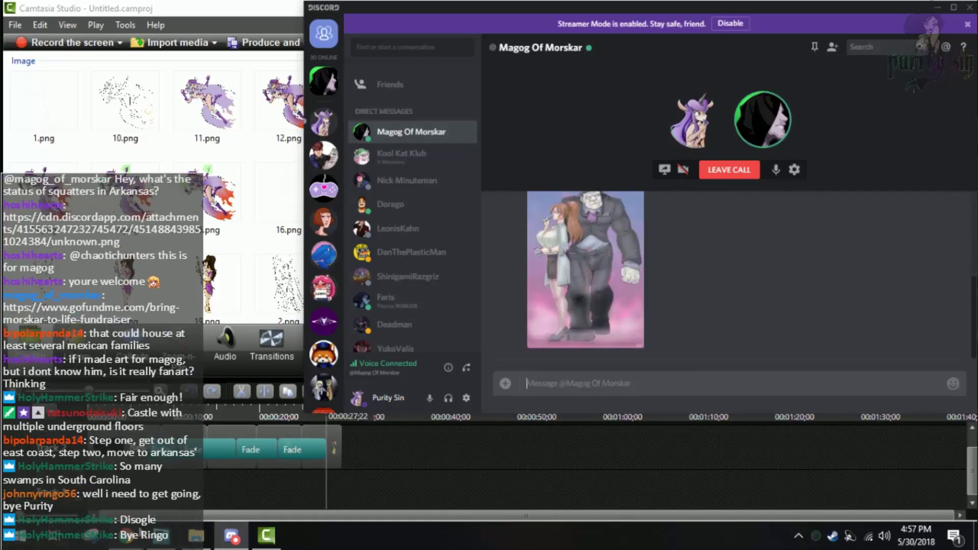
{"action": "left_click", "coordinate": [144, 533]}
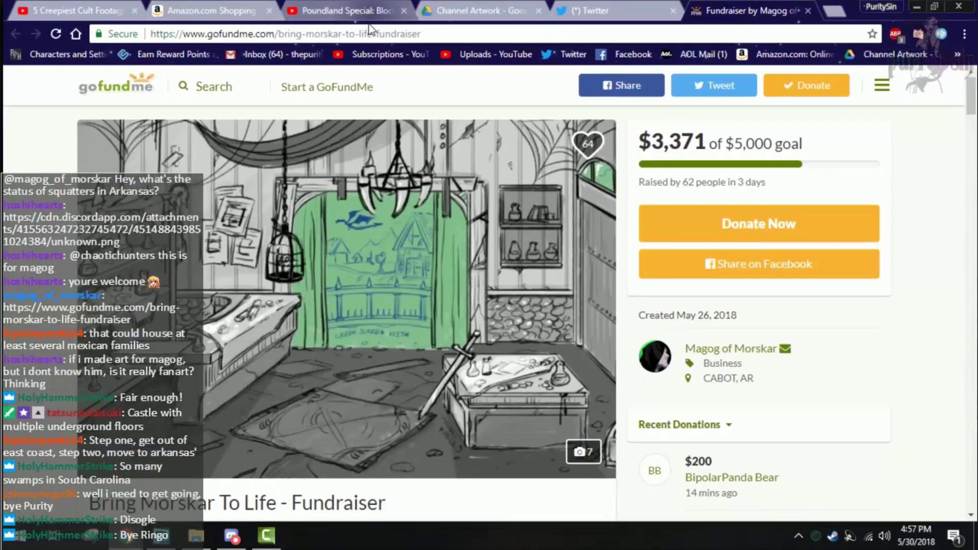
{"action": "left_click", "coordinate": [370, 32]}
{"action": "type", "text": "old spanish"}
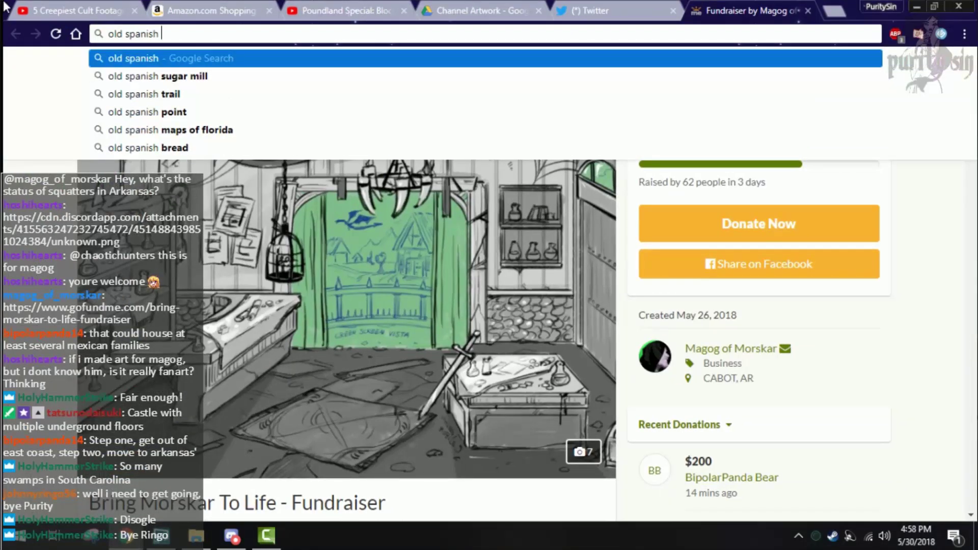
{"action": "type", "text": " town florida"}
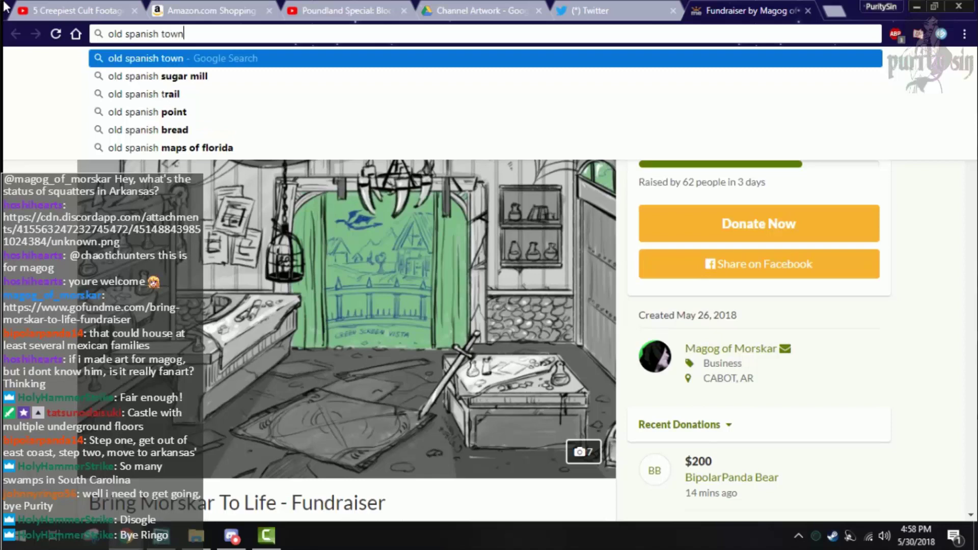
{"action": "key", "text": "Return"}
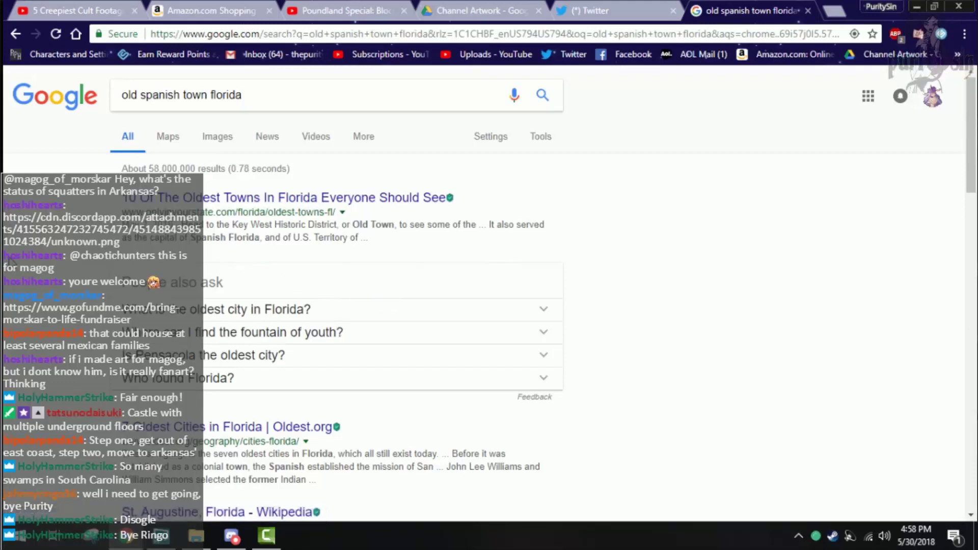
- Look through the search results, open the St. Augustine, Florida Wikipedia article, and enlarge its city photo collage
{"action": "scroll", "coordinate": [9, 261], "scroll_direction": "down", "scroll_amount": 3}
{"action": "scroll", "coordinate": [10, 261], "scroll_direction": "down", "scroll_amount": 2}
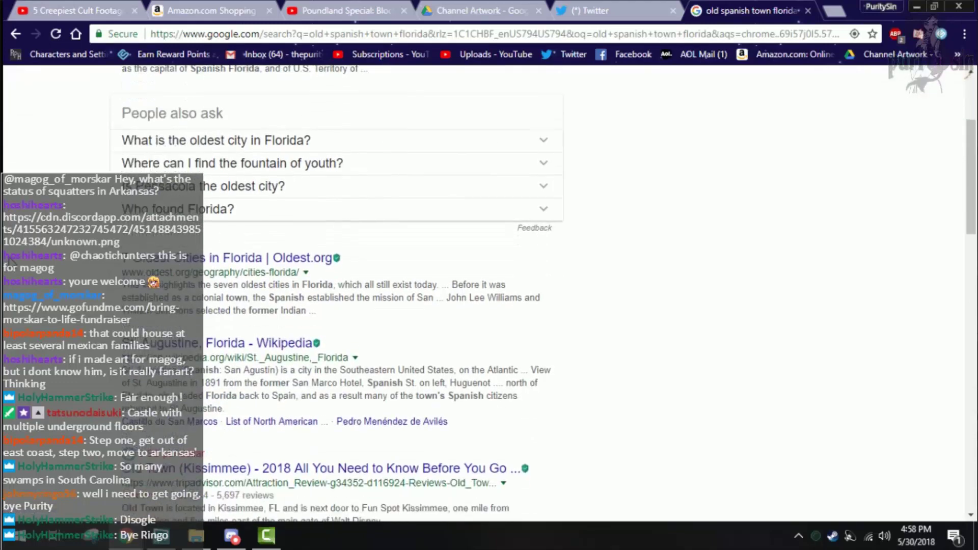
{"action": "scroll", "coordinate": [41, 289], "scroll_direction": "up", "scroll_amount": 4}
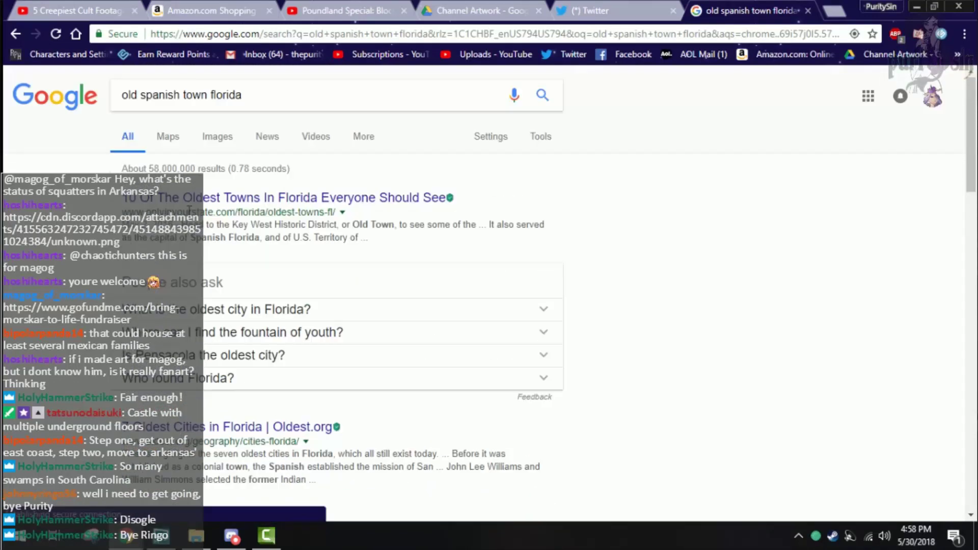
{"action": "scroll", "coordinate": [170, 452], "scroll_direction": "down", "scroll_amount": 3}
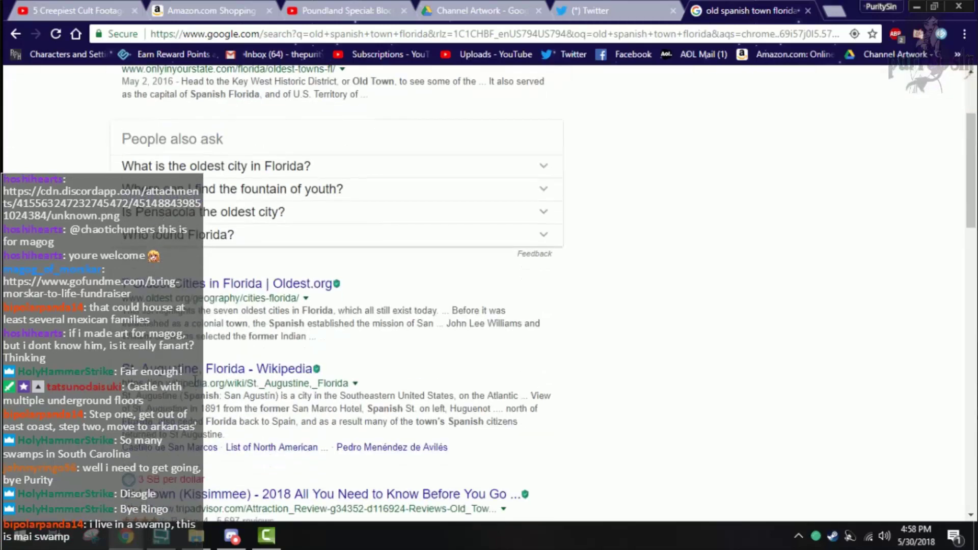
{"action": "left_click", "coordinate": [195, 371]}
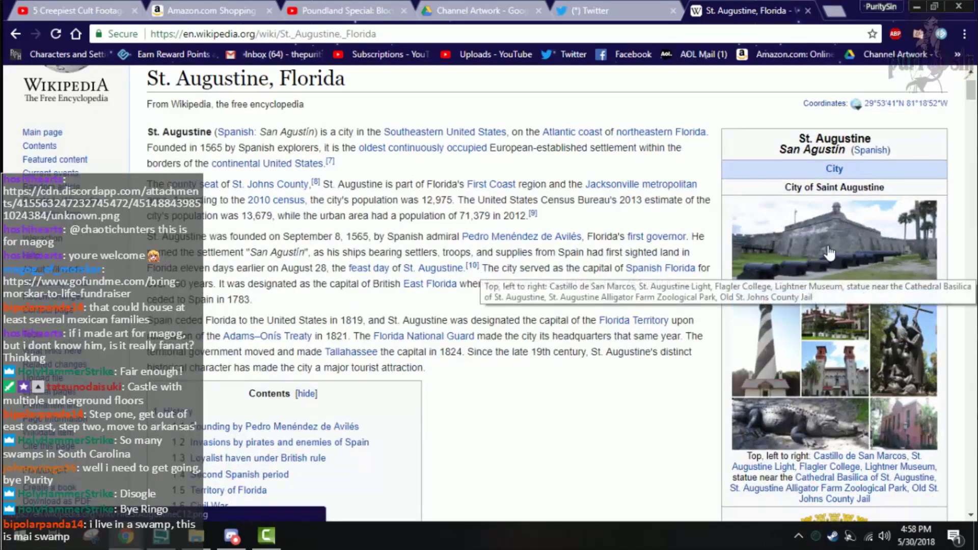
{"action": "left_click", "coordinate": [829, 252]}
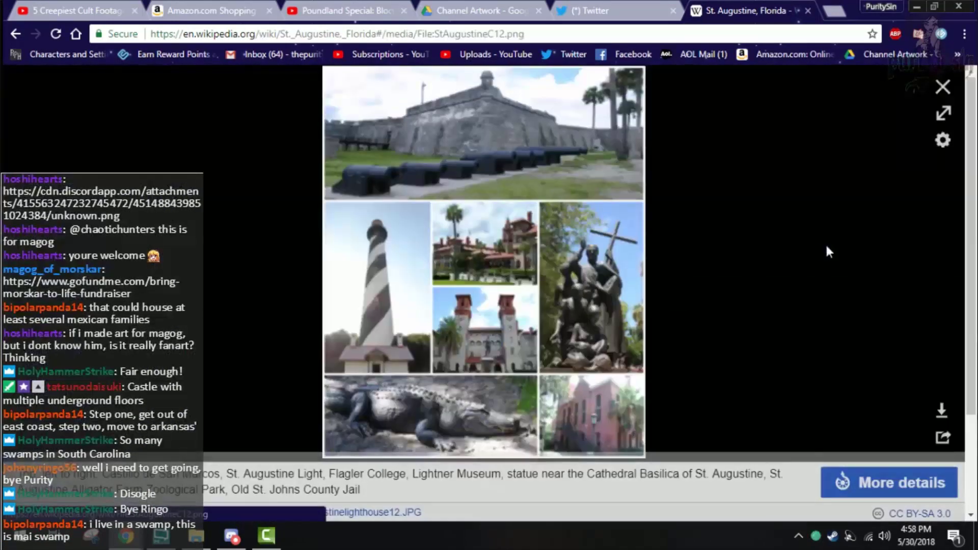
- Open the collage's image file StAugustineC12.png, copy its web address, and send it in the open Discord direct message
{"action": "left_click_drag", "start_coordinate": [458, 191], "coordinate": [639, 40]}
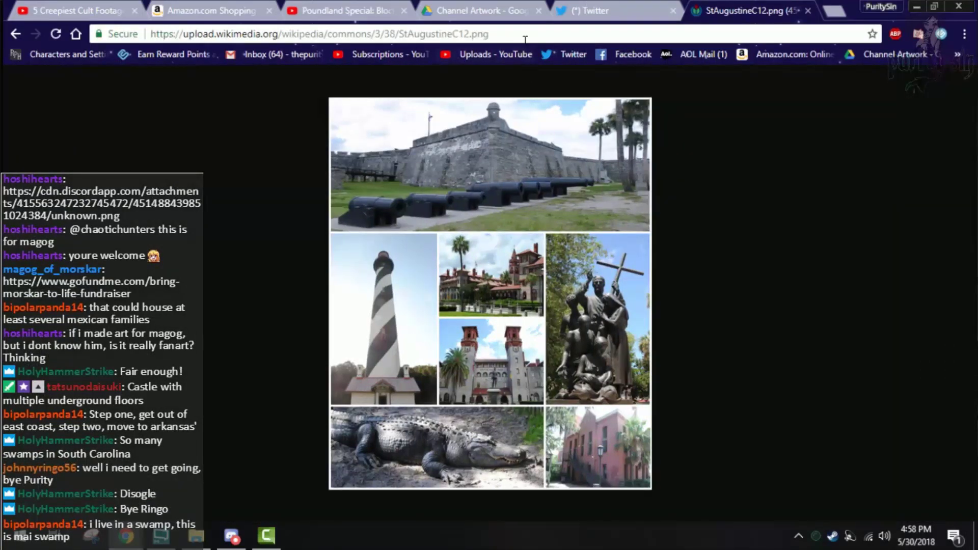
{"action": "left_click", "coordinate": [526, 35]}
{"action": "right_click", "coordinate": [527, 34]}
{"action": "left_click", "coordinate": [586, 88]}
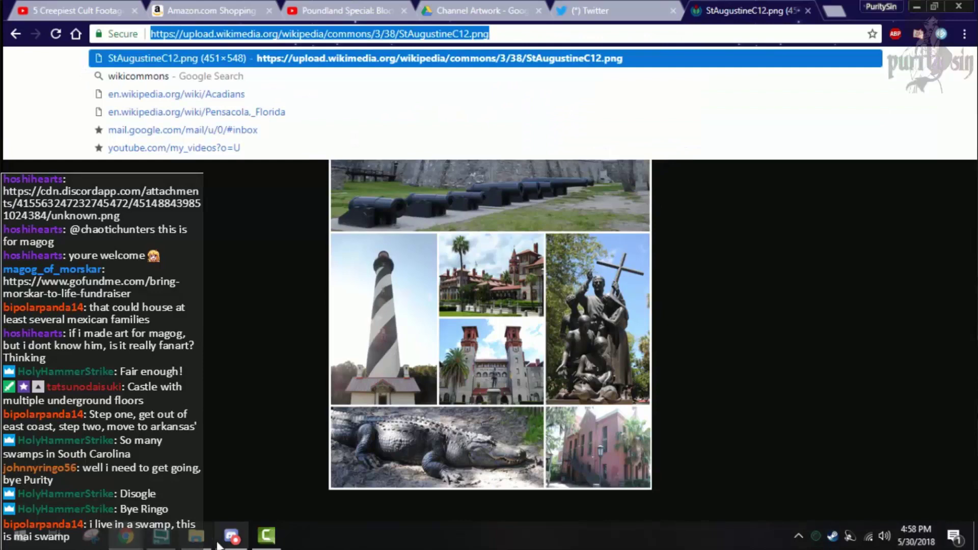
{"action": "left_click", "coordinate": [232, 535]}
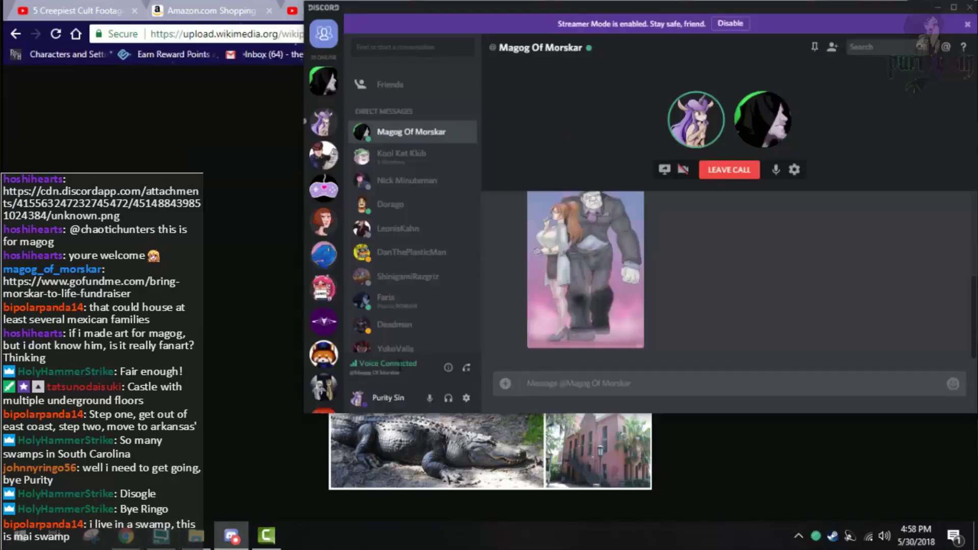
{"action": "key", "text": "ctrl+v"}
{"action": "key", "text": "Return"}
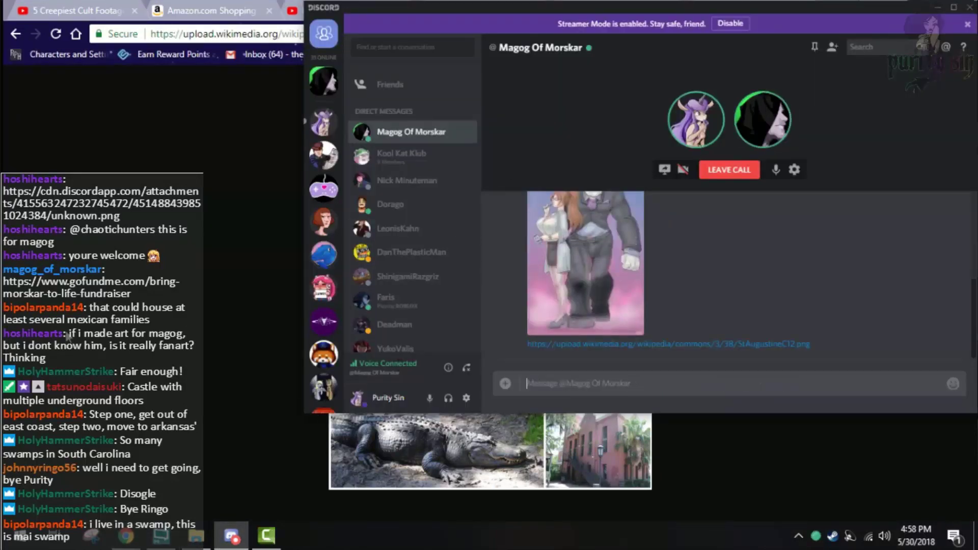
- Switch back to Chrome and return from the collage image to the "old spanish town florida" search results
{"action": "key", "text": "alt+Tab"}
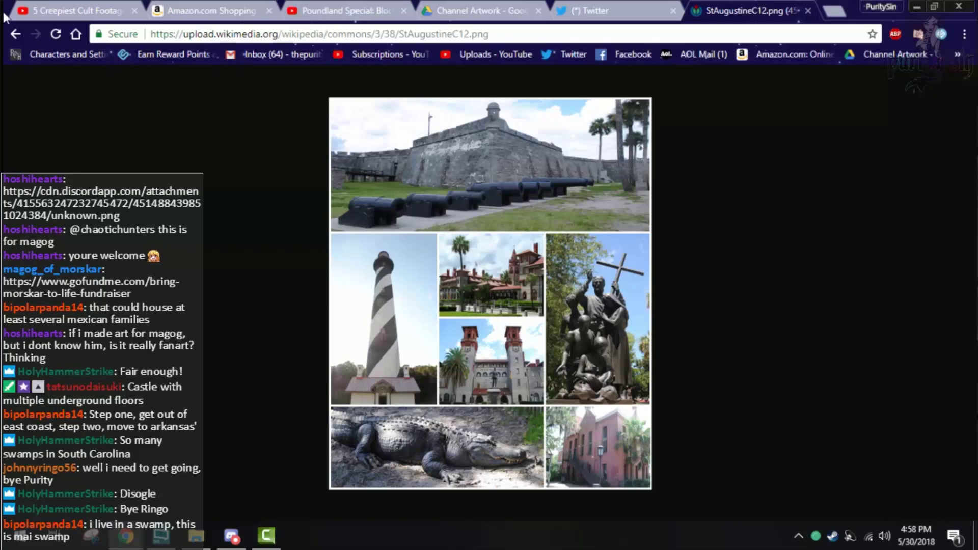
{"action": "left_click", "coordinate": [16, 34]}
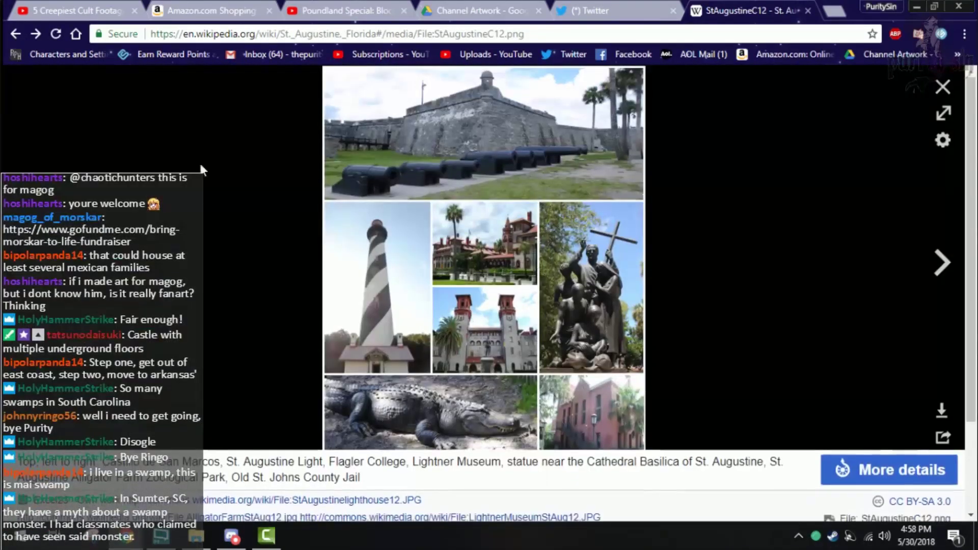
{"action": "key", "text": "Escape"}
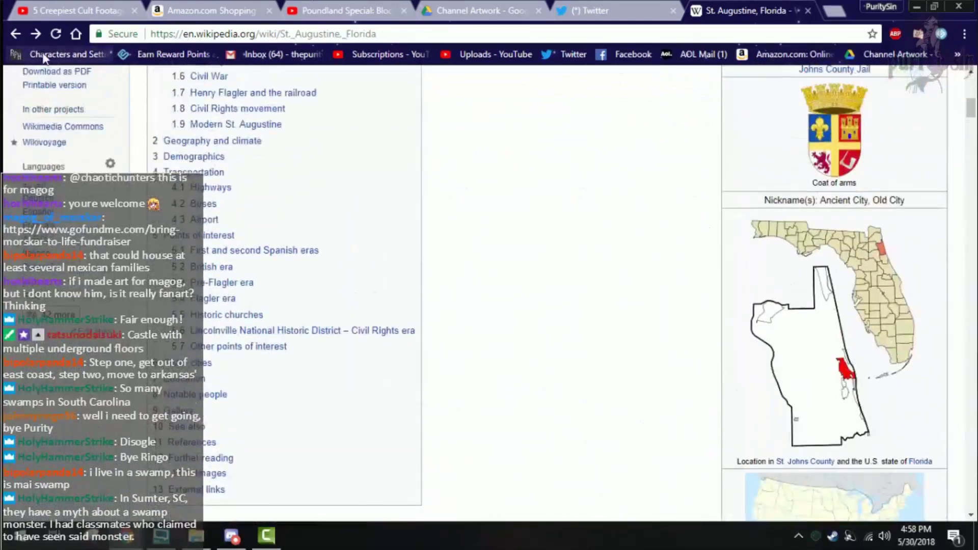
{"action": "left_click", "coordinate": [16, 33]}
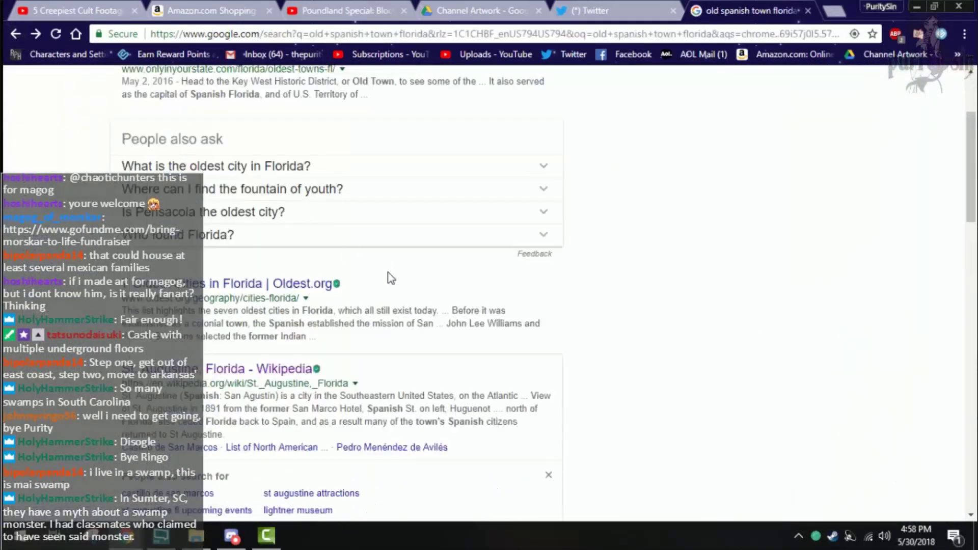
{"action": "scroll", "coordinate": [389, 277], "scroll_direction": "up", "scroll_amount": 3}
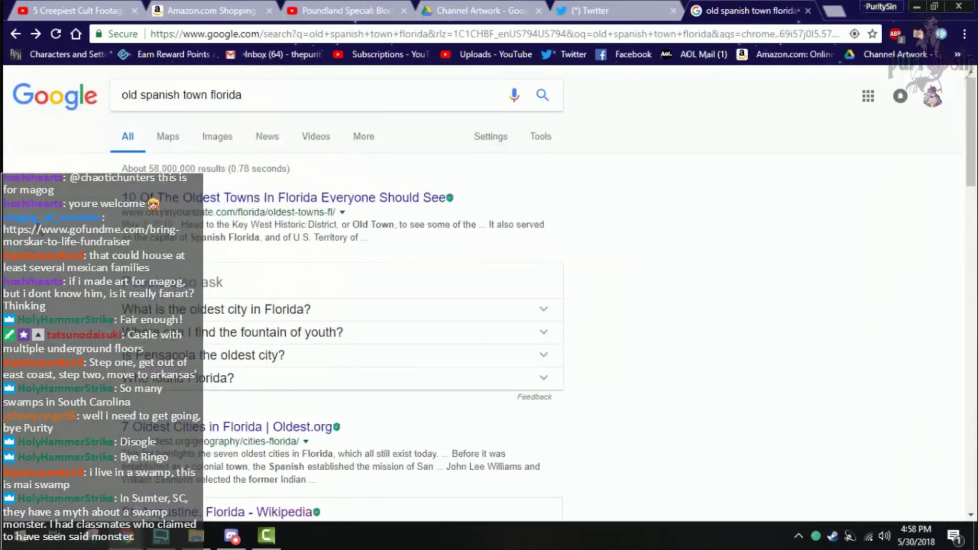
- Bring up the Twitter page, minimize Chrome, and return to the Camtasia Studio project
{"action": "left_click", "coordinate": [648, 9]}
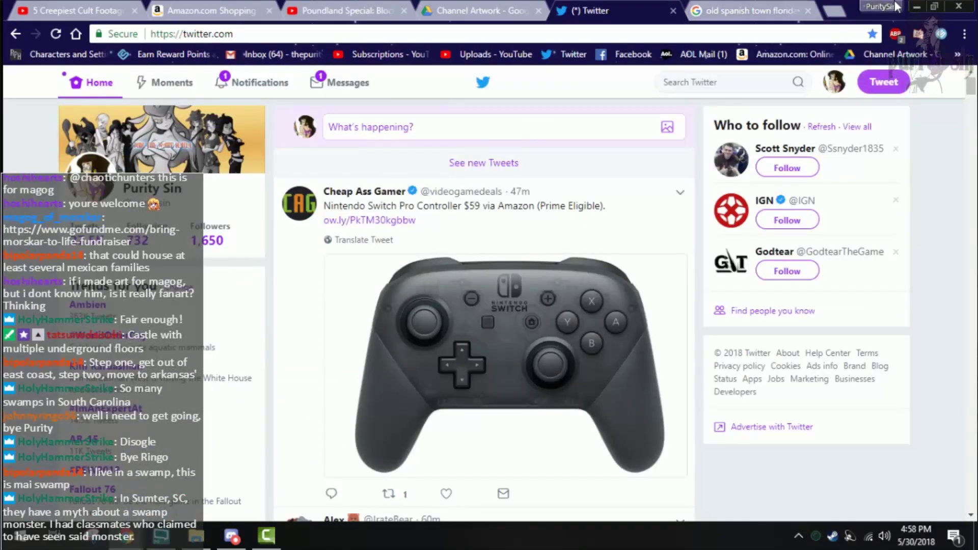
{"action": "left_click", "coordinate": [916, 6]}
{"action": "left_click", "coordinate": [344, 502]}
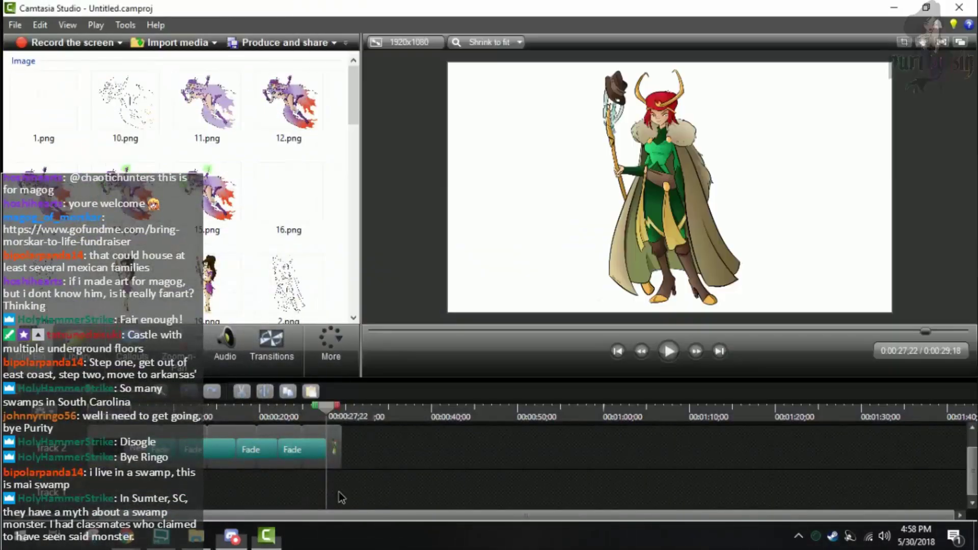
- Check the live Twitch stream in the streaming program's window and return to the Camtasia Studio project
{"action": "left_click", "coordinate": [296, 273]}
{"action": "scroll", "coordinate": [298, 278], "scroll_direction": "down", "scroll_amount": 1}
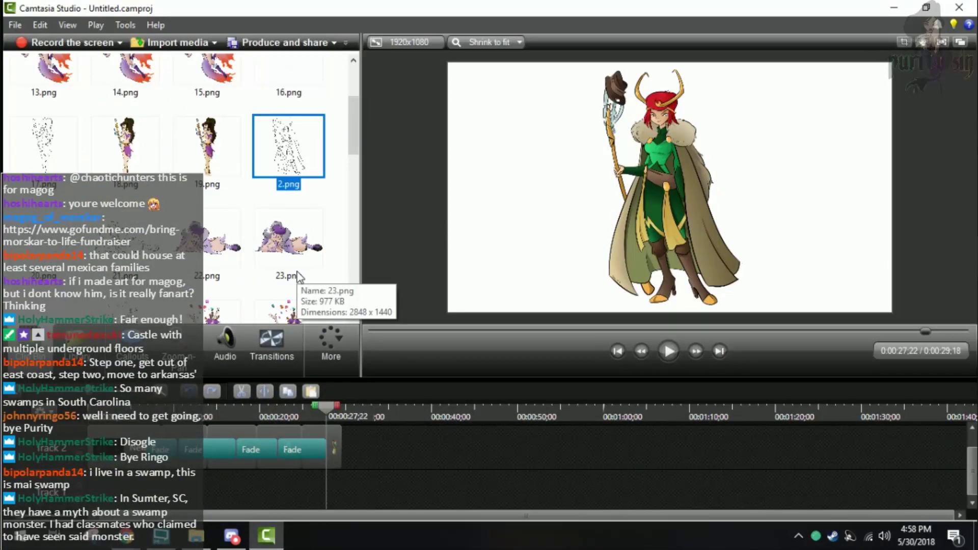
{"action": "scroll", "coordinate": [298, 278], "scroll_direction": "up", "scroll_amount": 2}
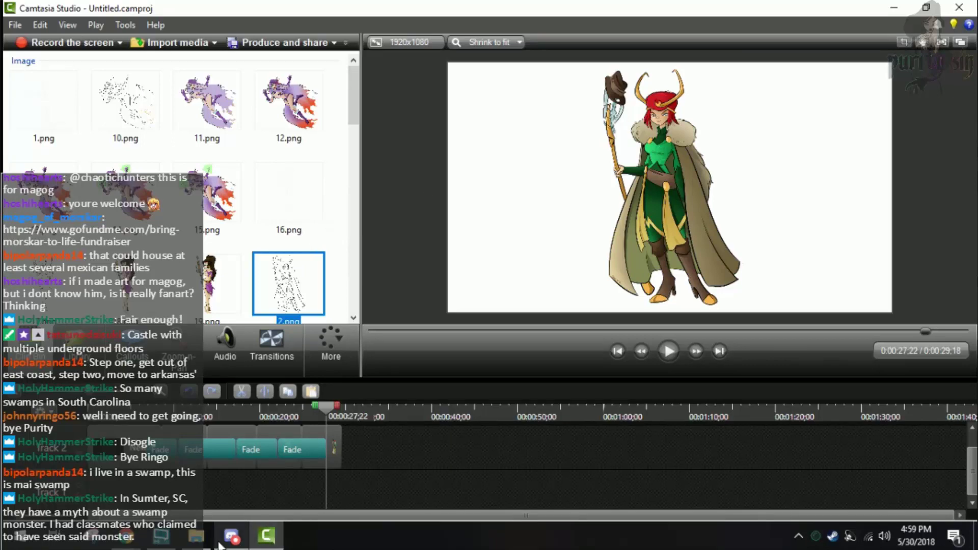
{"action": "left_click", "coordinate": [166, 538]}
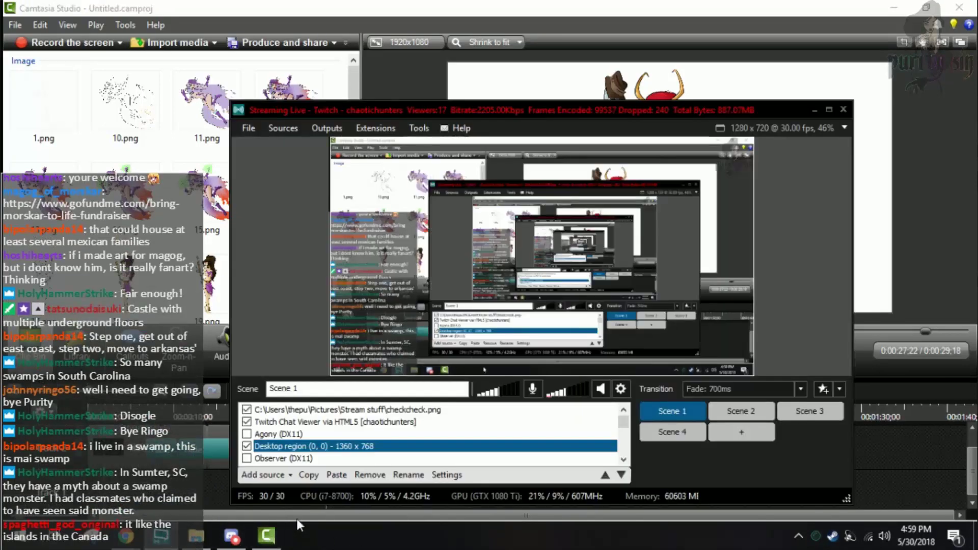
{"action": "left_click", "coordinate": [198, 494]}
- Find 5.png among the imported images and add it to Track 2 directly after the last green-costume drawing
{"action": "left_click_drag", "start_coordinate": [330, 441], "coordinate": [331, 442]}
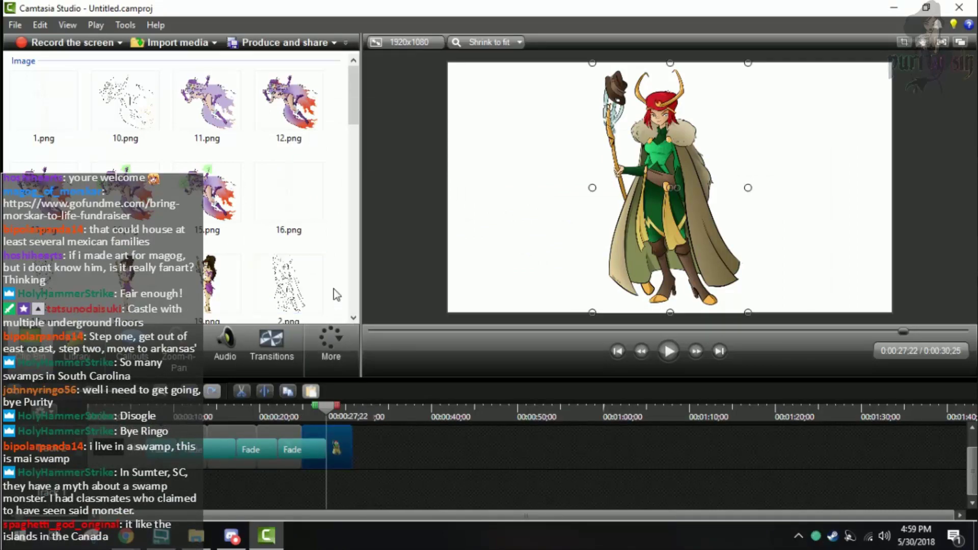
{"action": "scroll", "coordinate": [336, 295], "scroll_direction": "down", "scroll_amount": 3}
{"action": "scroll", "coordinate": [336, 295], "scroll_direction": "down", "scroll_amount": 1}
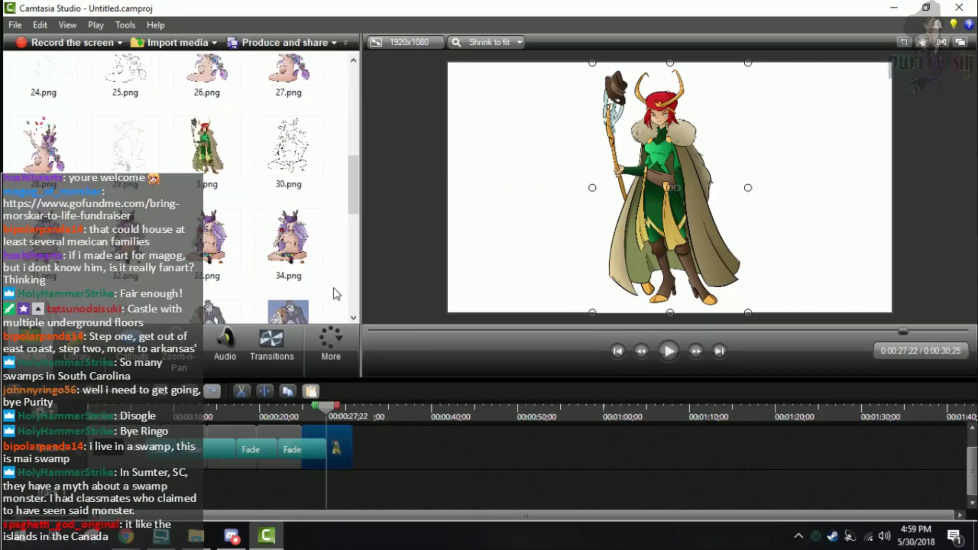
{"action": "scroll", "coordinate": [334, 294], "scroll_direction": "down", "scroll_amount": 5}
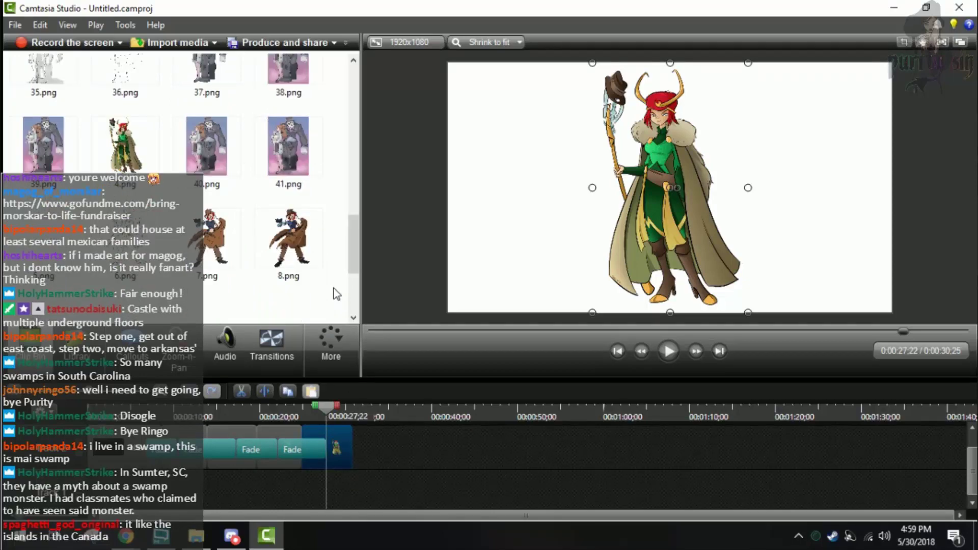
{"action": "scroll", "coordinate": [304, 284], "scroll_direction": "up", "scroll_amount": 4}
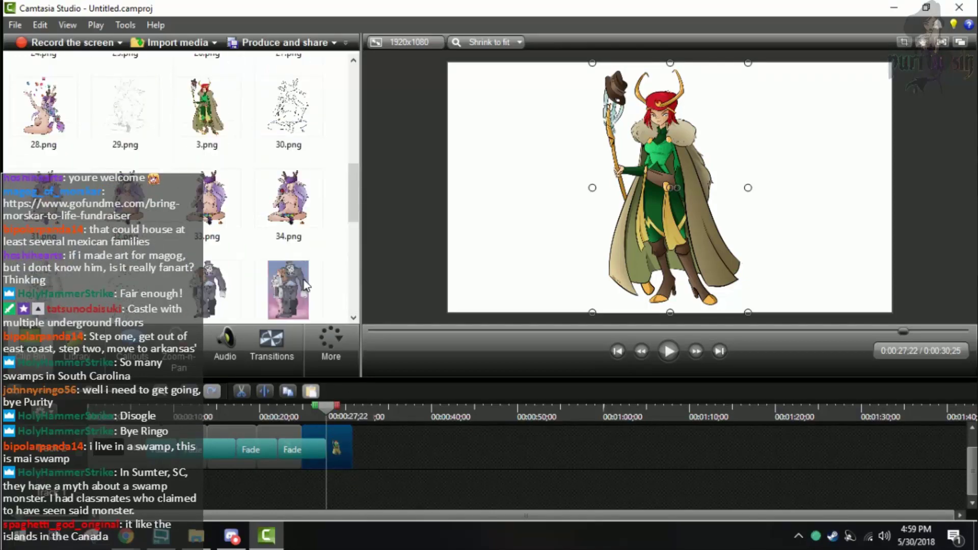
{"action": "scroll", "coordinate": [275, 288], "scroll_direction": "down", "scroll_amount": 1}
{"action": "scroll", "coordinate": [144, 266], "scroll_direction": "down", "scroll_amount": 1}
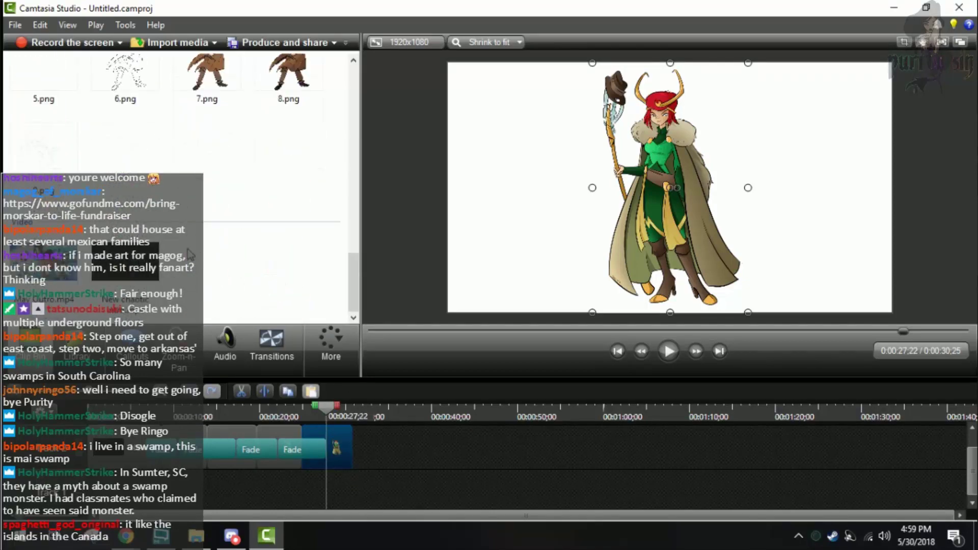
{"action": "scroll", "coordinate": [163, 249], "scroll_direction": "up", "scroll_amount": 9}
{"action": "scroll", "coordinate": [163, 250], "scroll_direction": "up", "scroll_amount": 1}
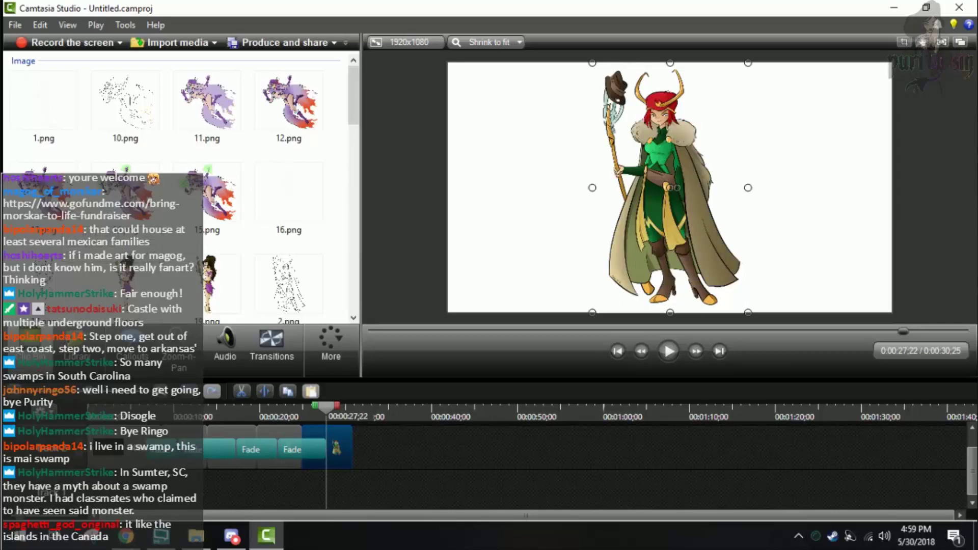
{"action": "scroll", "coordinate": [114, 198], "scroll_direction": "down", "scroll_amount": 2}
{"action": "scroll", "coordinate": [114, 198], "scroll_direction": "down", "scroll_amount": 2}
{"action": "scroll", "coordinate": [114, 198], "scroll_direction": "down", "scroll_amount": 1}
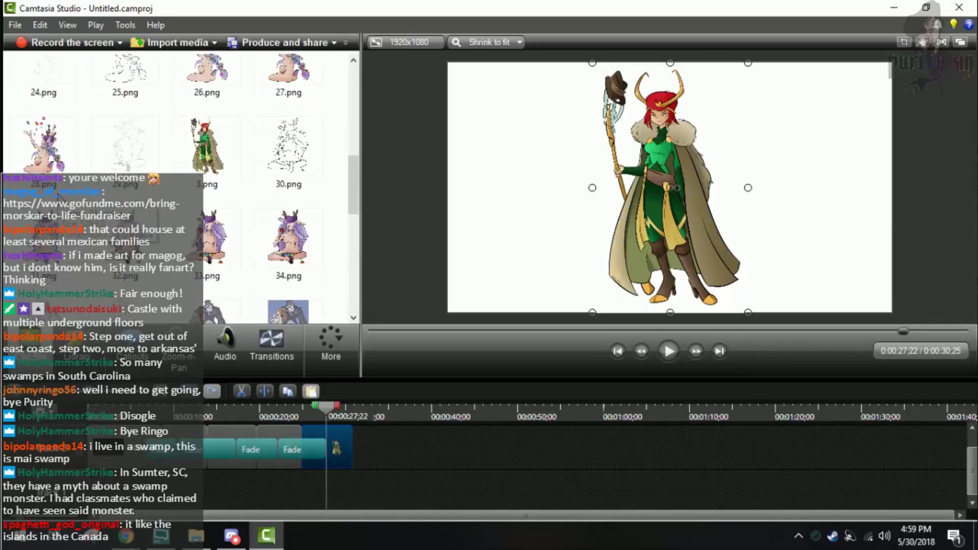
{"action": "scroll", "coordinate": [58, 193], "scroll_direction": "down", "scroll_amount": 3}
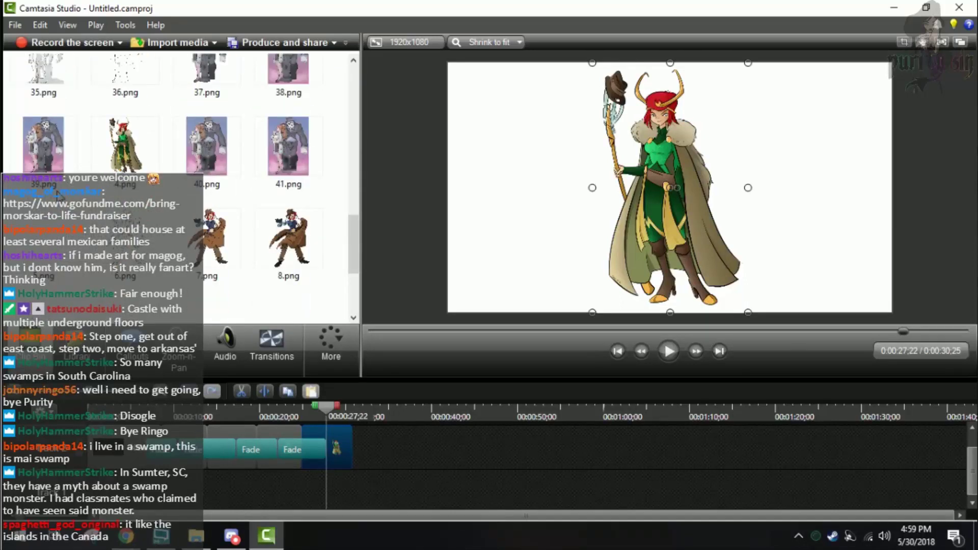
{"action": "left_click_drag", "start_coordinate": [38, 244], "coordinate": [353, 456]}
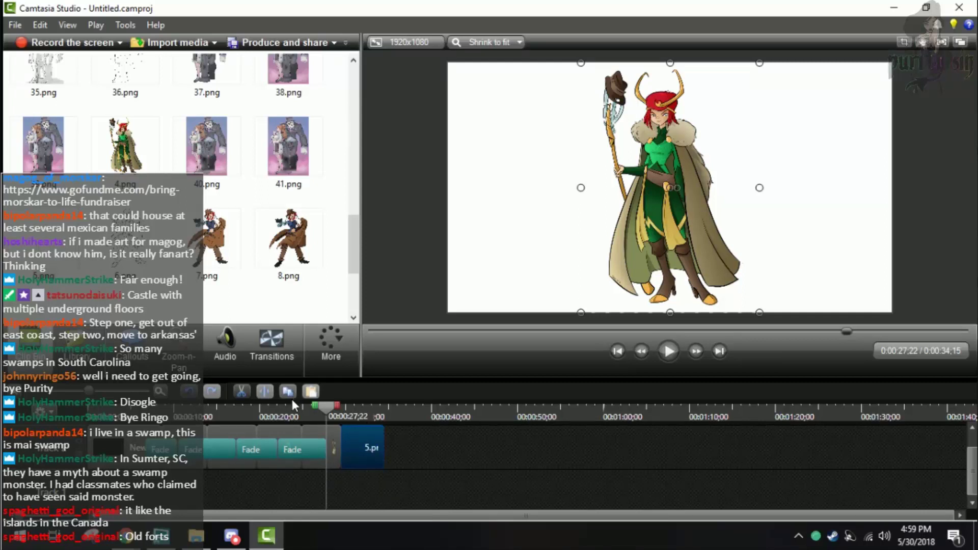
- Tighten the junction between the green-costume drawing and 5.png so the timeline ends at 0:00:34;03, and move the playhead to 0:00:31;22
{"action": "mouse_move", "coordinate": [354, 460]}
{"action": "left_mouse_down"}
{"action": "mouse_move", "coordinate": [369, 460]}
{"action": "mouse_move", "coordinate": [326, 451]}
{"action": "mouse_move", "coordinate": [361, 457]}
{"action": "mouse_move", "coordinate": [344, 457]}
{"action": "left_mouse_up"}
{"action": "left_click", "coordinate": [336, 452]}
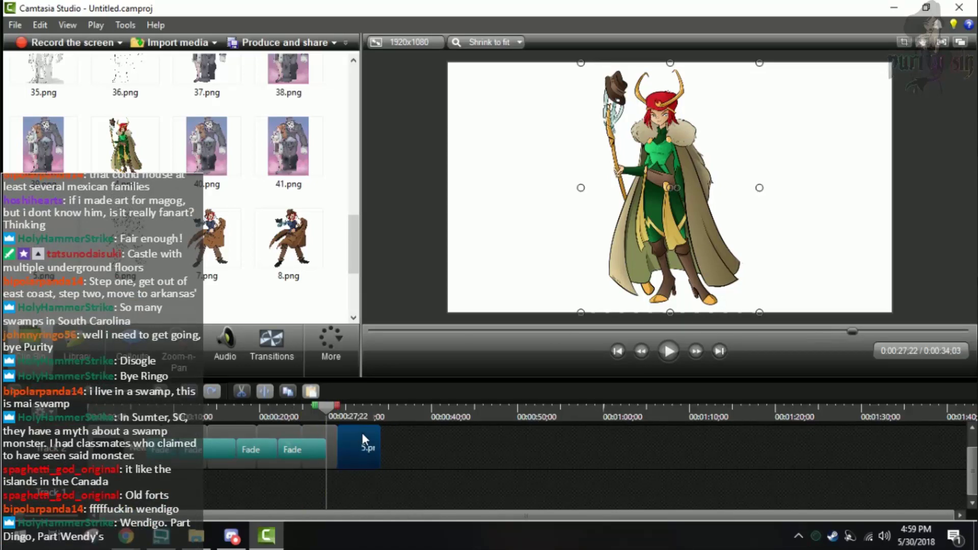
{"action": "left_click", "coordinate": [359, 417]}
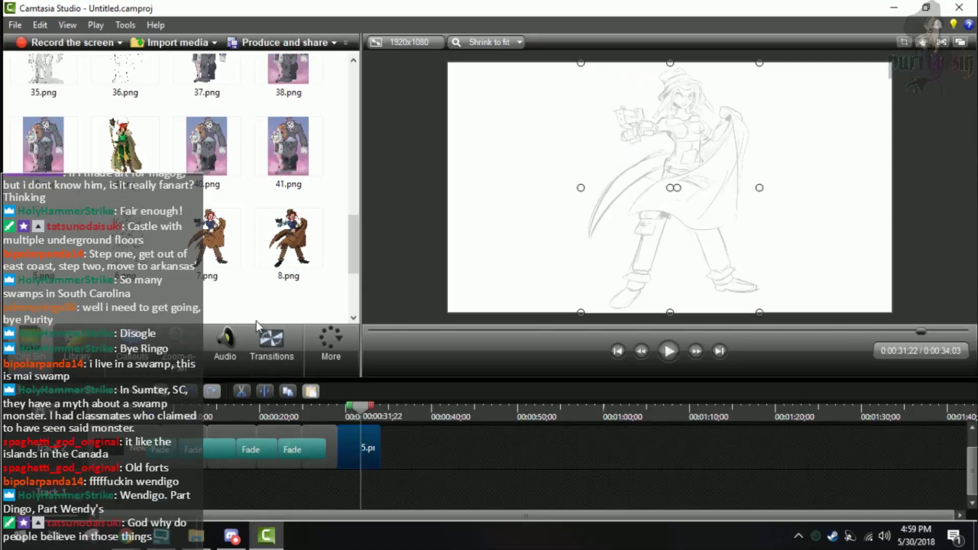
- Browse the available transitions, including Gradient wipe and Slide right, for one to link the green-costume drawing to 5.png
{"action": "left_click", "coordinate": [270, 339]}
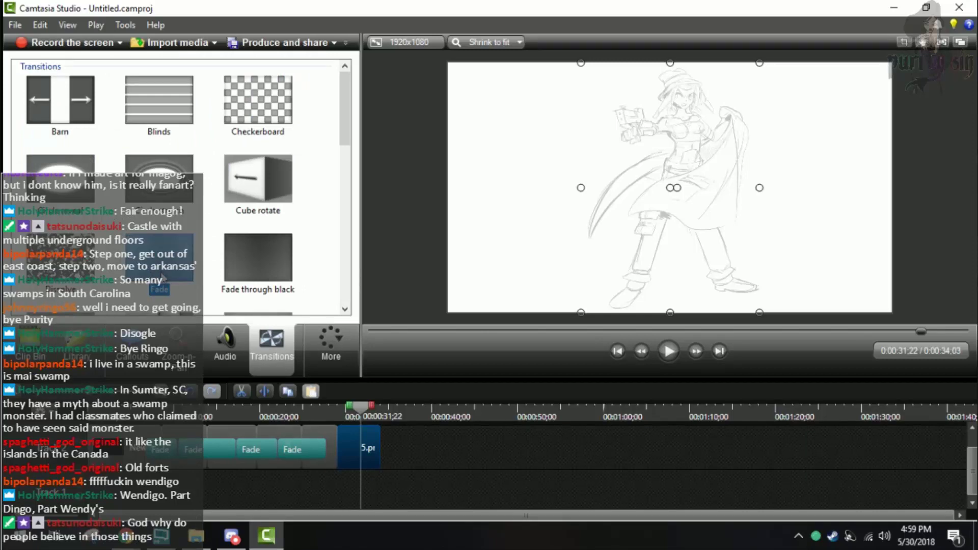
{"action": "scroll", "coordinate": [221, 294], "scroll_direction": "down", "scroll_amount": 3}
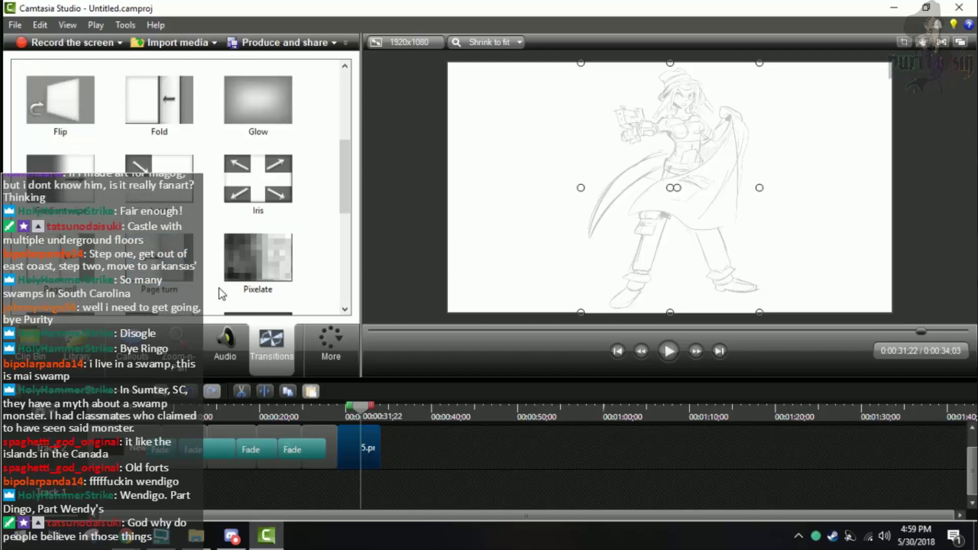
{"action": "scroll", "coordinate": [219, 113], "scroll_direction": "up", "scroll_amount": 3}
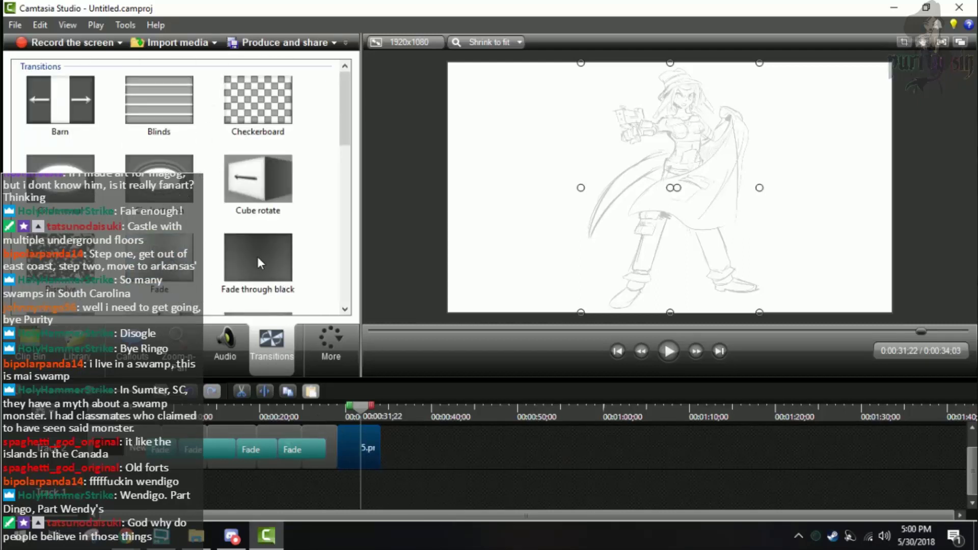
{"action": "scroll", "coordinate": [195, 193], "scroll_direction": "down", "scroll_amount": 3}
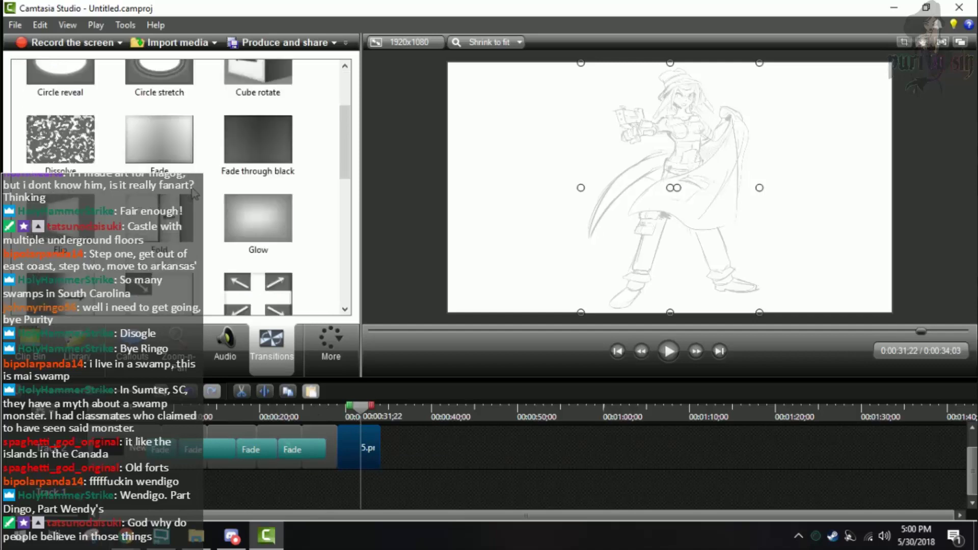
{"action": "scroll", "coordinate": [195, 193], "scroll_direction": "up", "scroll_amount": 2}
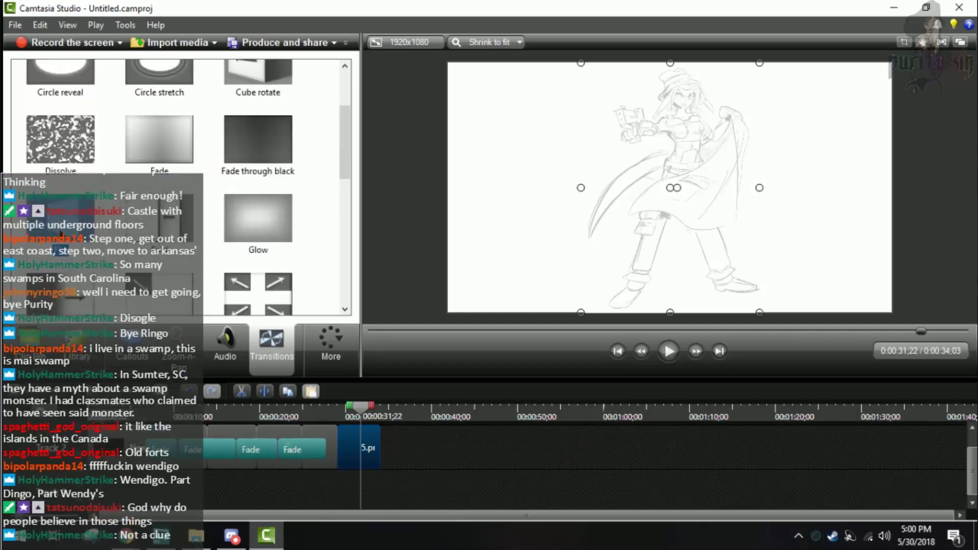
{"action": "left_click", "coordinate": [220, 258]}
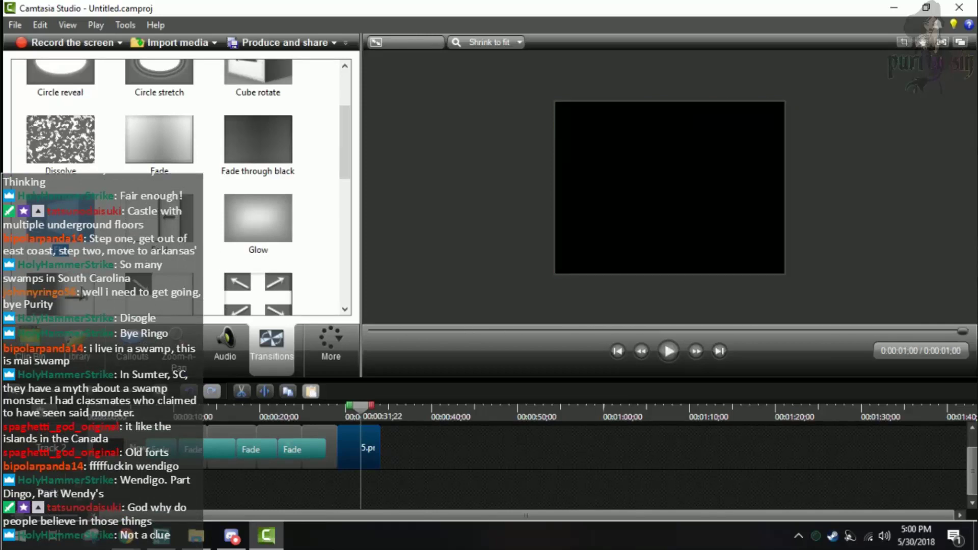
{"action": "left_click", "coordinate": [81, 288]}
{"action": "scroll", "coordinate": [112, 260], "scroll_direction": "down", "scroll_amount": 5}
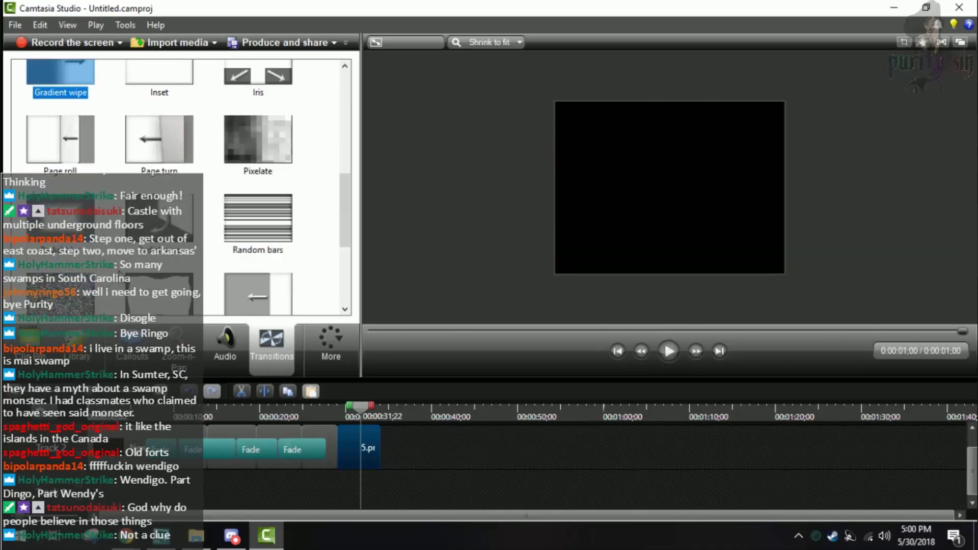
{"action": "scroll", "coordinate": [112, 260], "scroll_direction": "up", "scroll_amount": 2}
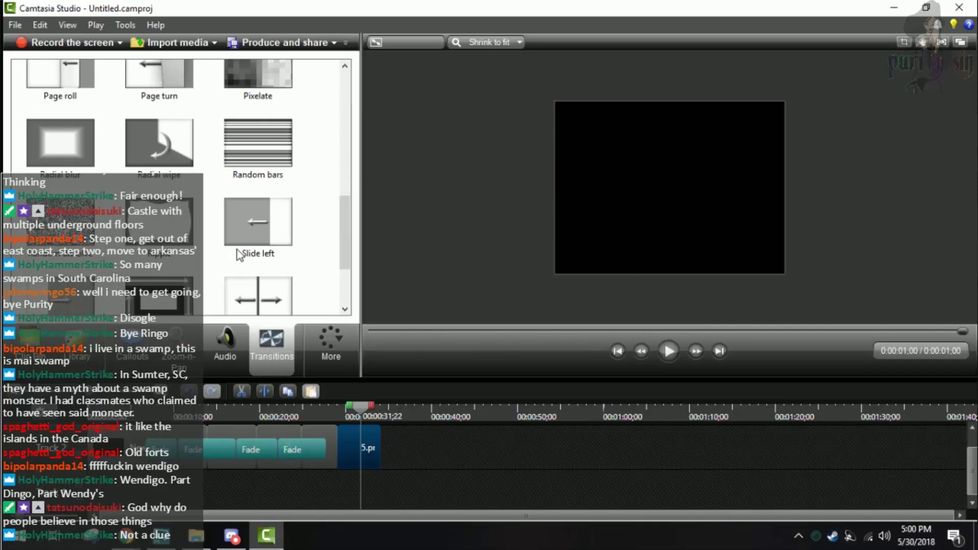
{"action": "scroll", "coordinate": [191, 269], "scroll_direction": "down", "scroll_amount": 2}
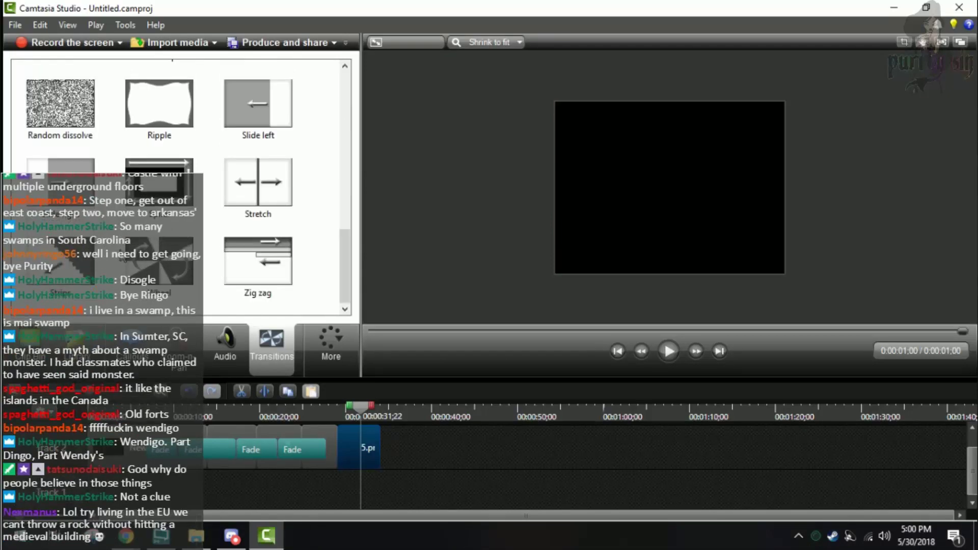
{"action": "scroll", "coordinate": [124, 255], "scroll_direction": "up", "scroll_amount": 4}
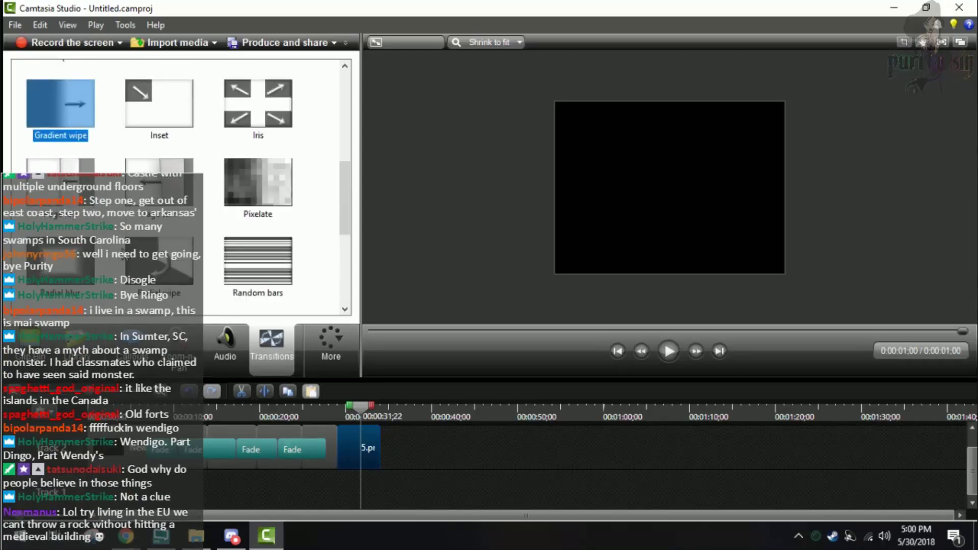
{"action": "scroll", "coordinate": [124, 255], "scroll_direction": "down", "scroll_amount": 3}
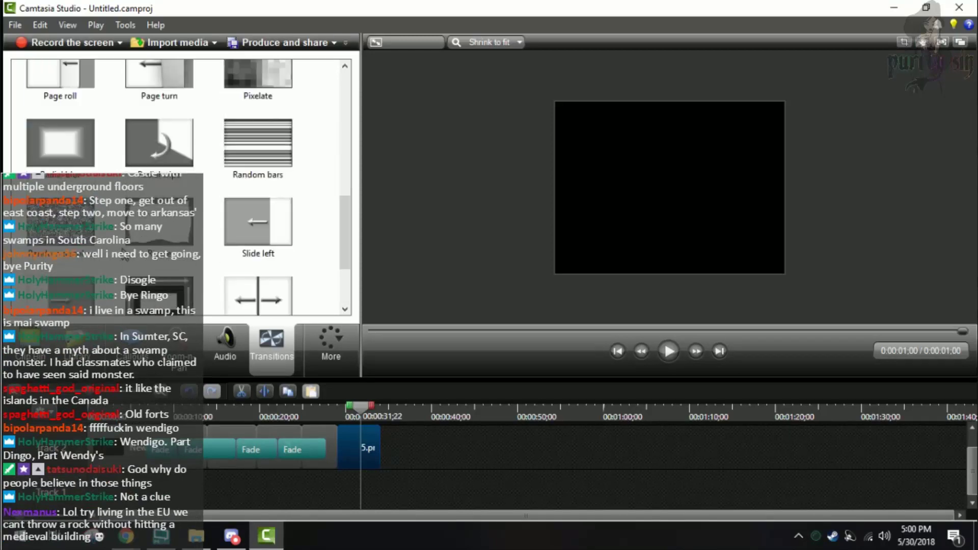
{"action": "scroll", "coordinate": [124, 256], "scroll_direction": "down", "scroll_amount": 2}
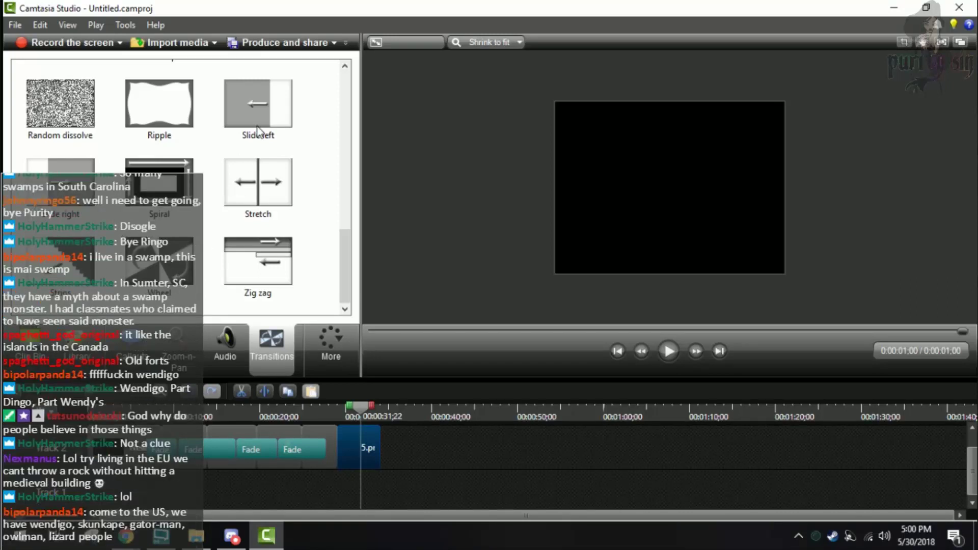
{"action": "left_click", "coordinate": [56, 190]}
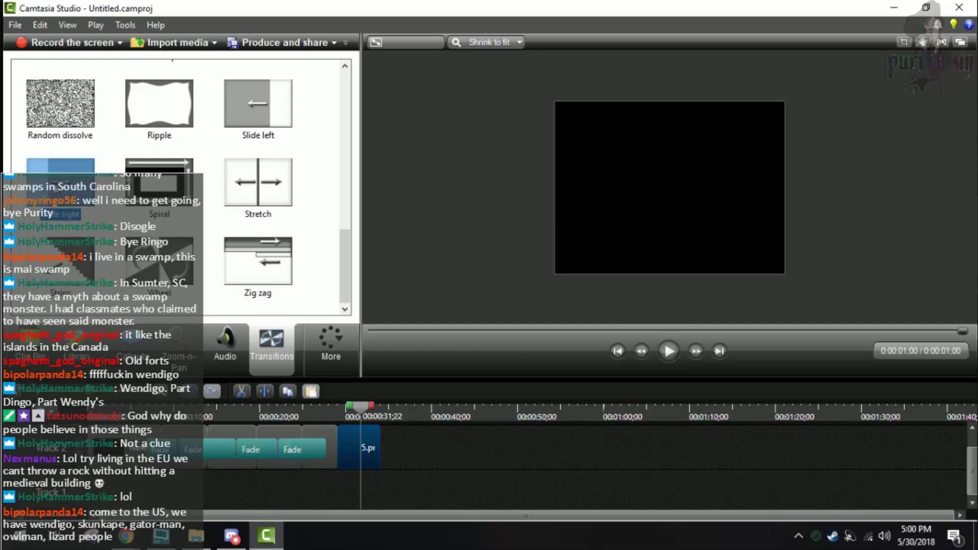
{"action": "scroll", "coordinate": [242, 207], "scroll_direction": "up", "scroll_amount": 3}
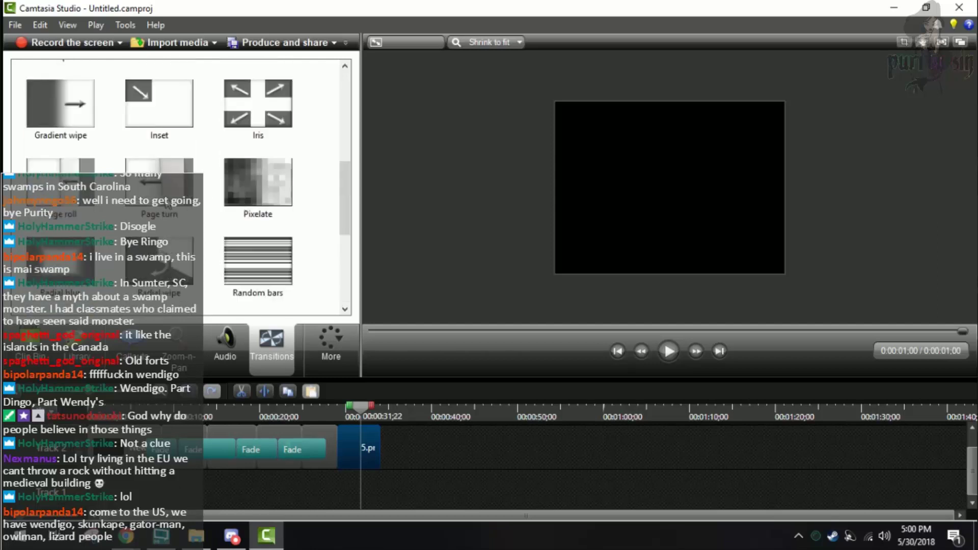
- Add a Page roll transition between the last green-costume drawing and 5.png on Track 2
{"action": "left_click", "coordinate": [159, 188]}
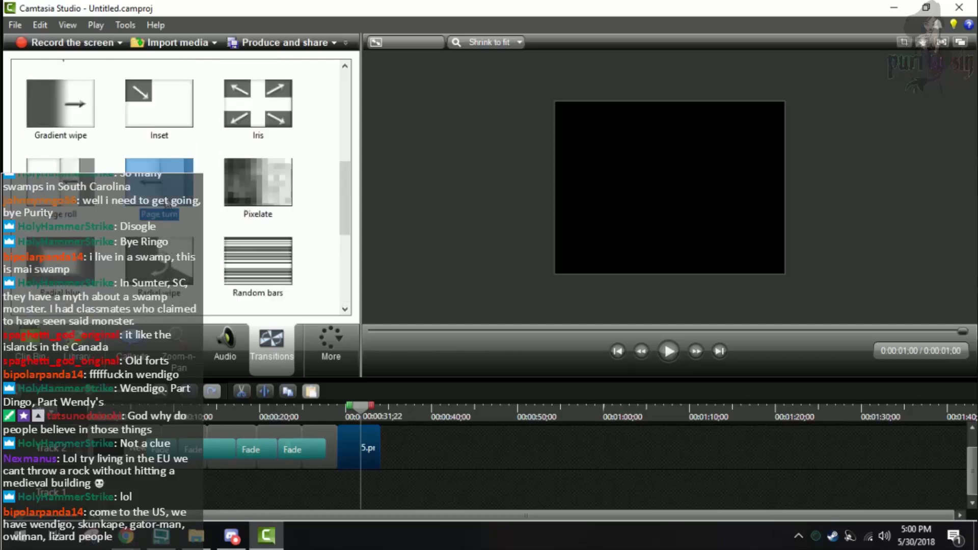
{"action": "left_click_drag", "start_coordinate": [168, 214], "coordinate": [310, 432]}
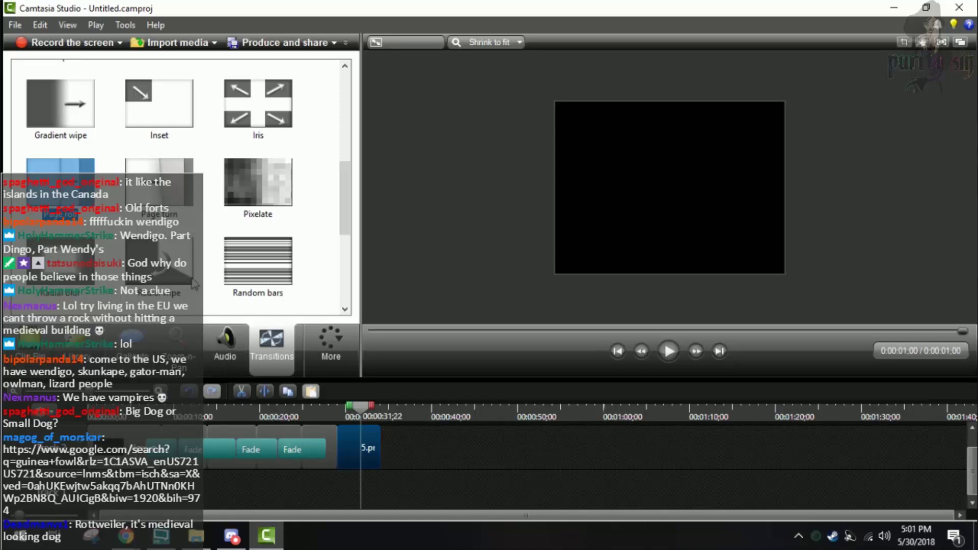
{"action": "left_click_drag", "start_coordinate": [196, 284], "coordinate": [313, 443]}
{"action": "left_click", "coordinate": [67, 201]}
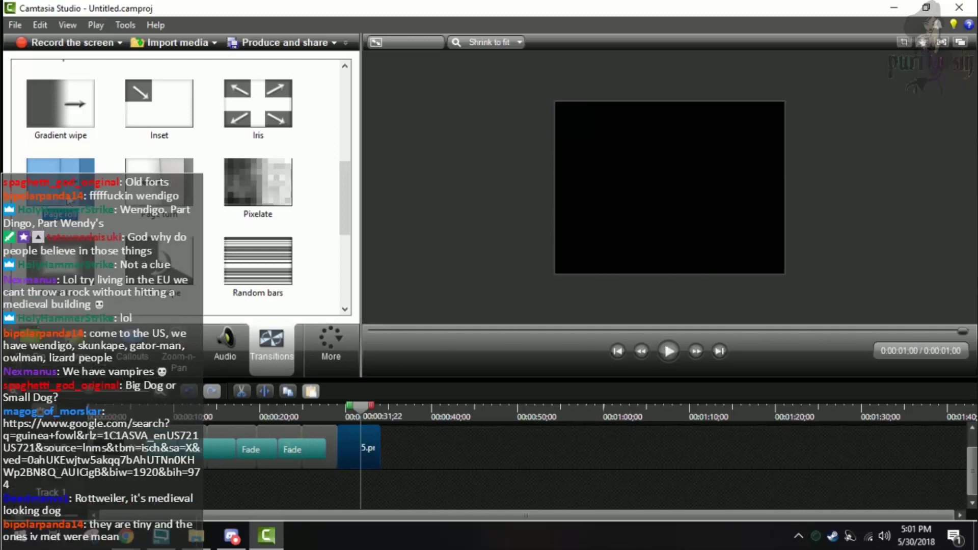
{"action": "mouse_move", "coordinate": [67, 202]}
{"action": "left_mouse_down"}
{"action": "mouse_move", "coordinate": [229, 407]}
{"action": "mouse_move", "coordinate": [382, 443]}
{"action": "mouse_move", "coordinate": [331, 444]}
{"action": "left_mouse_up"}
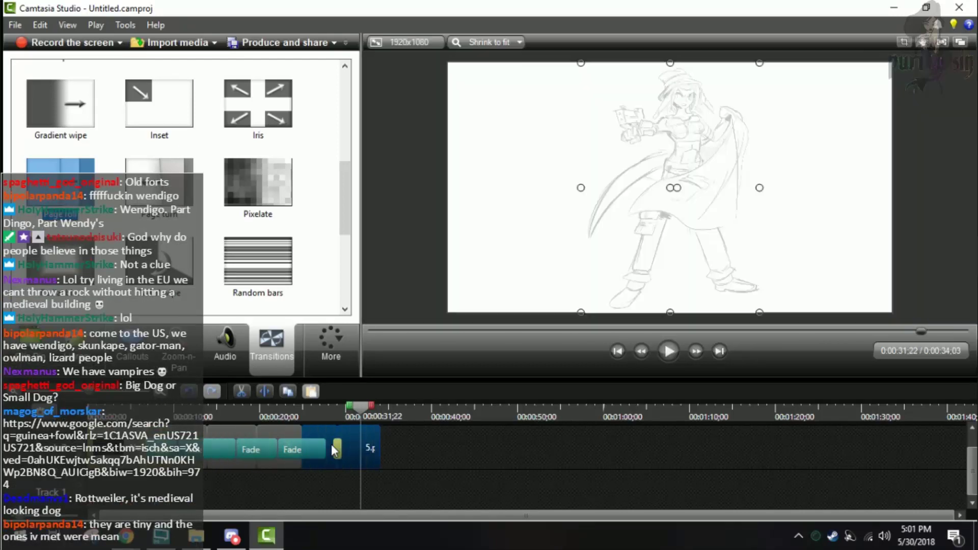
- Play back the Page roll transition before 5.png and remove it from the timeline
{"action": "left_click", "coordinate": [331, 416]}
{"action": "left_click", "coordinate": [670, 354]}
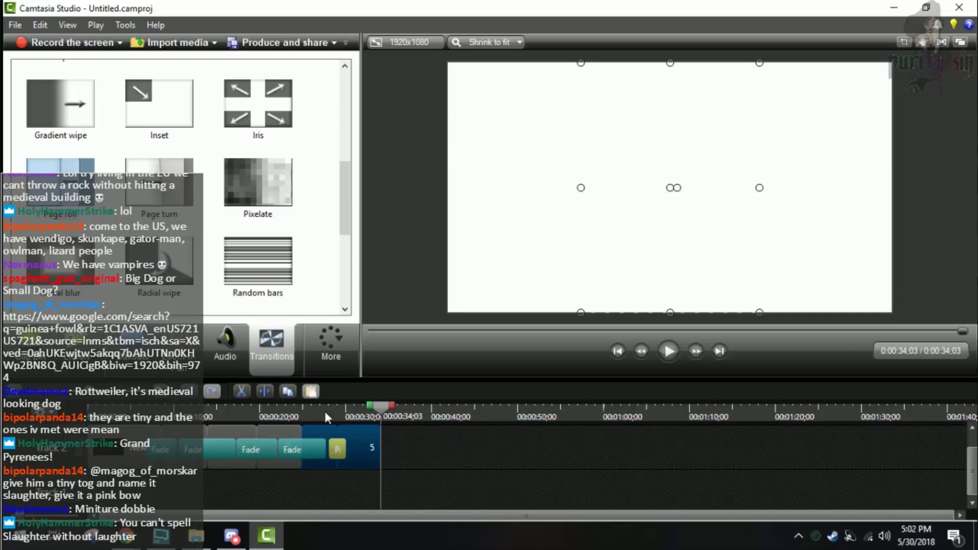
{"action": "right_click", "coordinate": [338, 449]}
{"action": "left_click", "coordinate": [368, 453]}
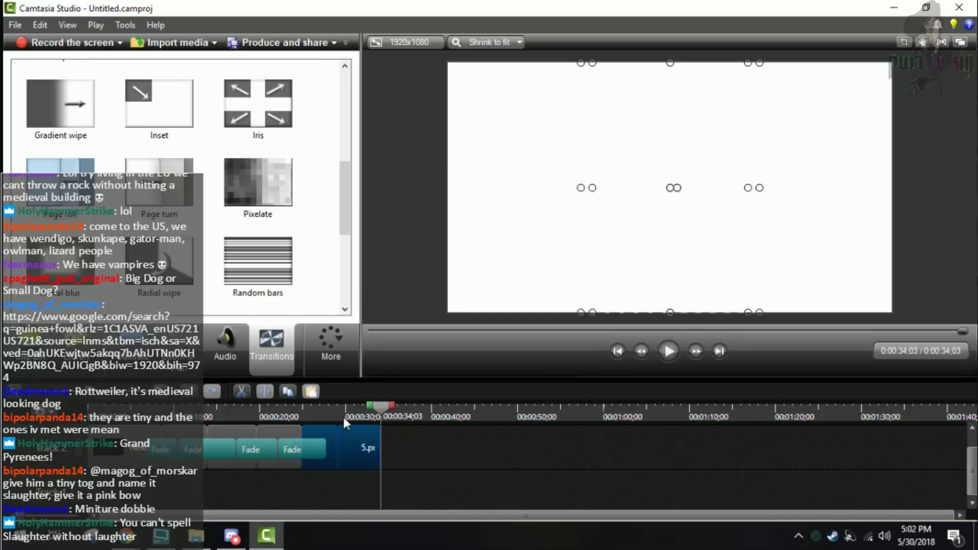
- Add a Page turn transition lasting 2 seconds between the green-costume drawing and 5.png, and scrub through it
{"action": "left_click", "coordinate": [343, 417]}
{"action": "left_click", "coordinate": [158, 192]}
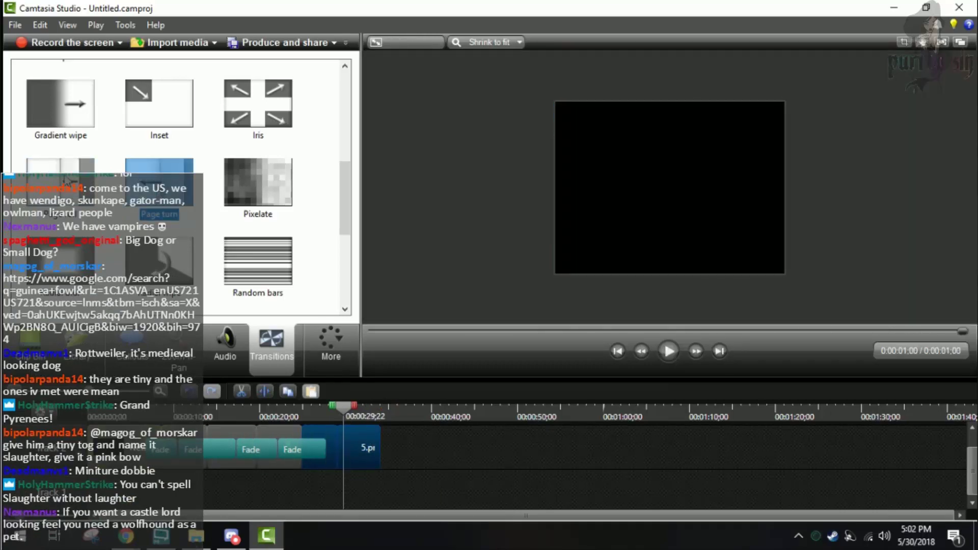
{"action": "left_click", "coordinate": [67, 181]}
{"action": "left_click", "coordinate": [129, 192]}
{"action": "left_click_drag", "start_coordinate": [159, 184], "coordinate": [332, 450]}
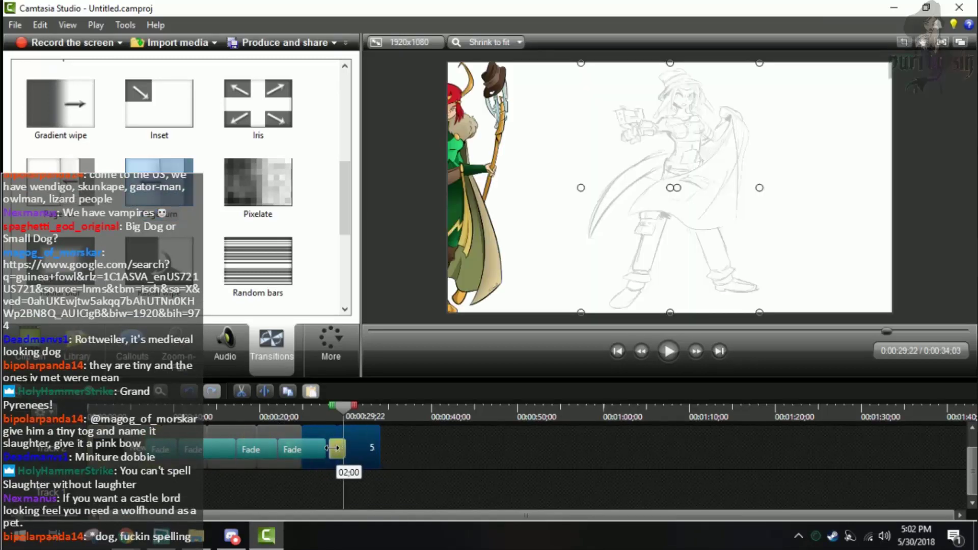
{"action": "left_click", "coordinate": [339, 410]}
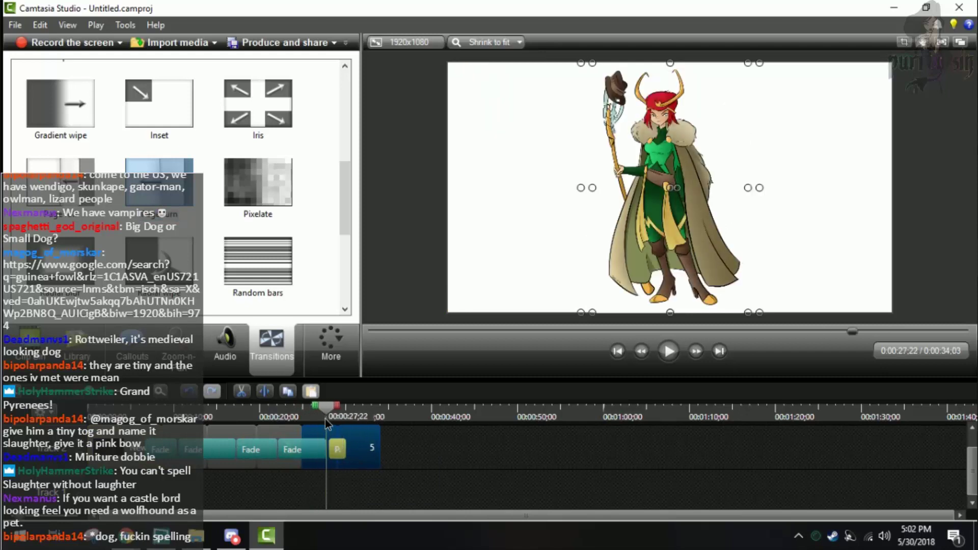
{"action": "left_click_drag", "start_coordinate": [342, 427], "coordinate": [355, 431]}
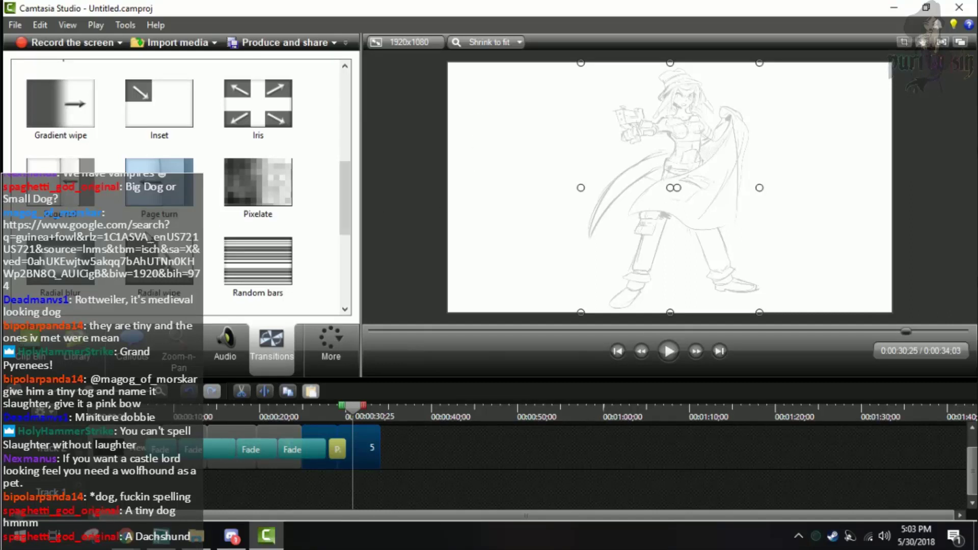
- Trim the end of 5.png to 0:00:33;08 and place 6.png directly after it on Track 2
{"action": "left_click", "coordinate": [31, 359]}
{"action": "scroll", "coordinate": [225, 237], "scroll_direction": "down", "scroll_amount": 2}
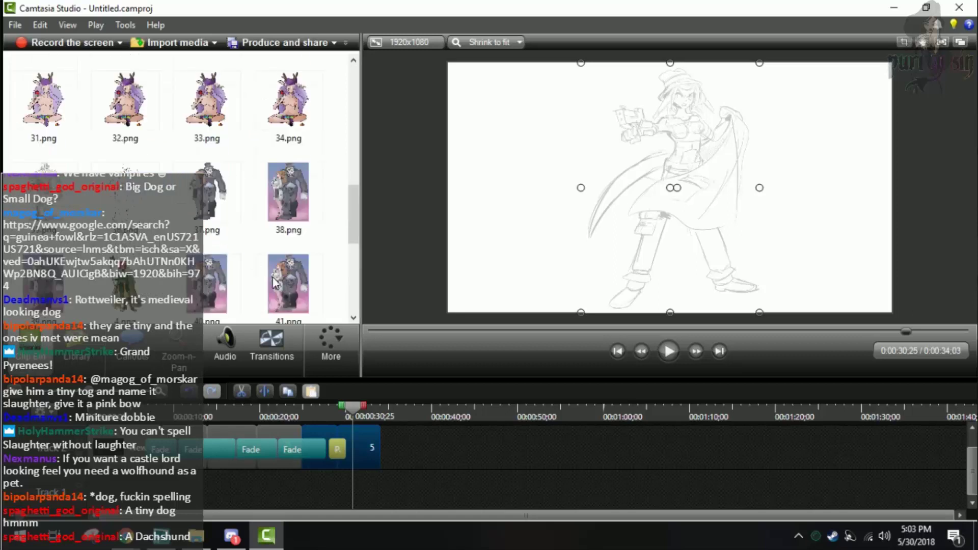
{"action": "left_click_drag", "start_coordinate": [378, 434], "coordinate": [371, 434]}
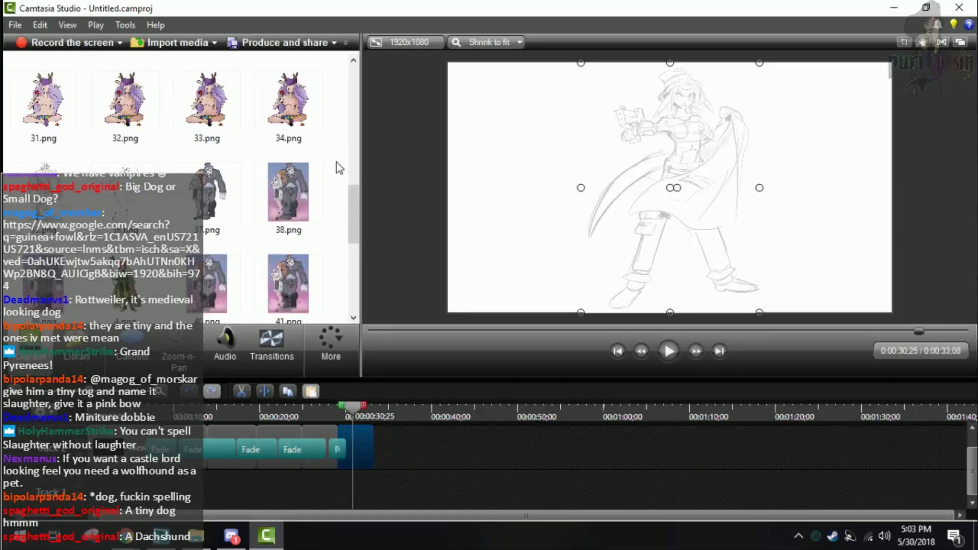
{"action": "scroll", "coordinate": [346, 188], "scroll_direction": "down", "scroll_amount": 2}
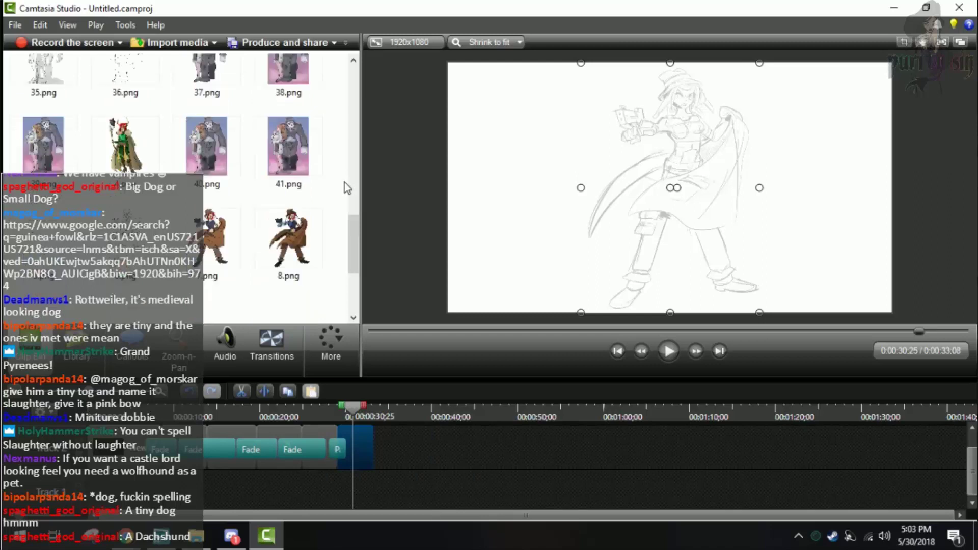
{"action": "left_click_drag", "start_coordinate": [145, 234], "coordinate": [397, 438]}
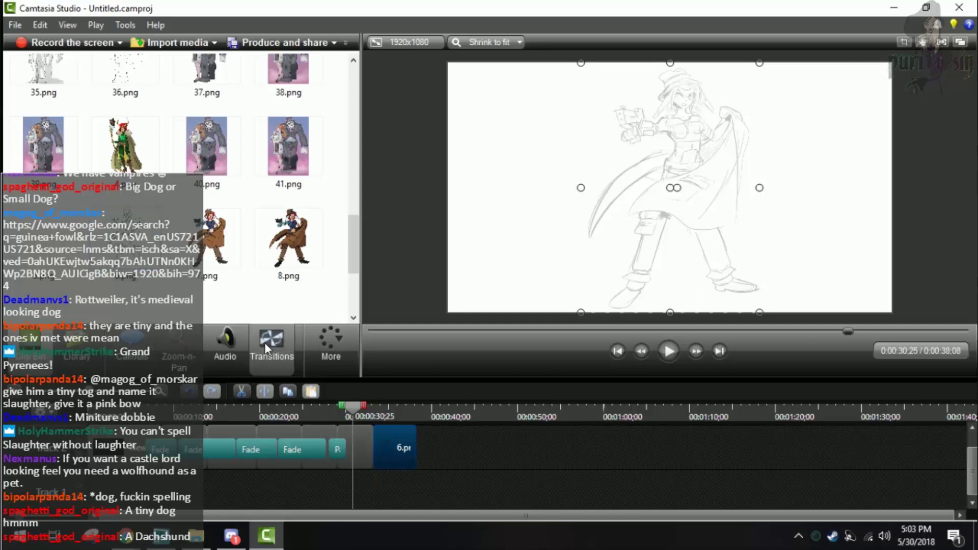
- Add a Fade between 5.png and 6.png, stretch it from about 0:00:30;13 to 0:00:36;06, and scrub through it
{"action": "left_click", "coordinate": [266, 349]}
{"action": "scroll", "coordinate": [244, 240], "scroll_direction": "up", "scroll_amount": 10}
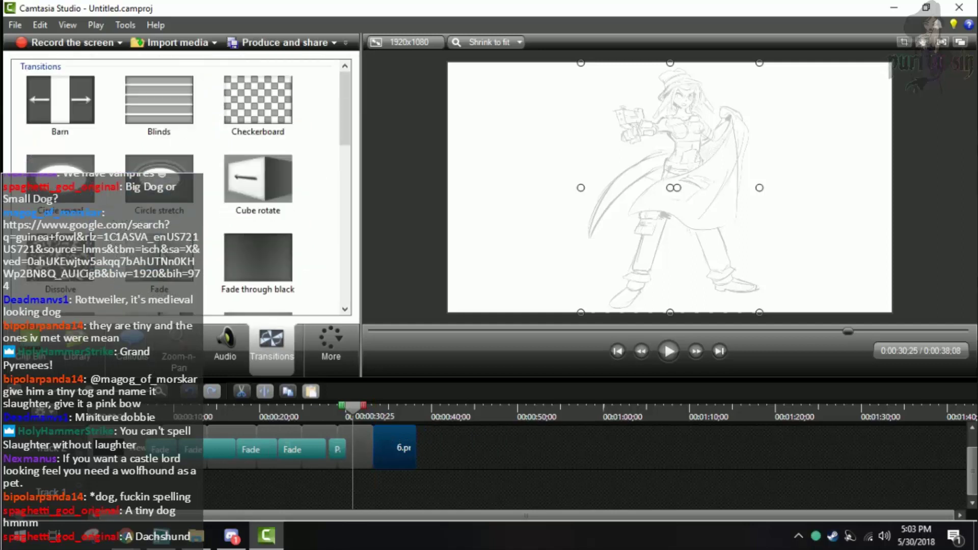
{"action": "left_click_drag", "start_coordinate": [159, 257], "coordinate": [352, 452]}
{"action": "left_click_drag", "start_coordinate": [354, 413], "coordinate": [338, 414]}
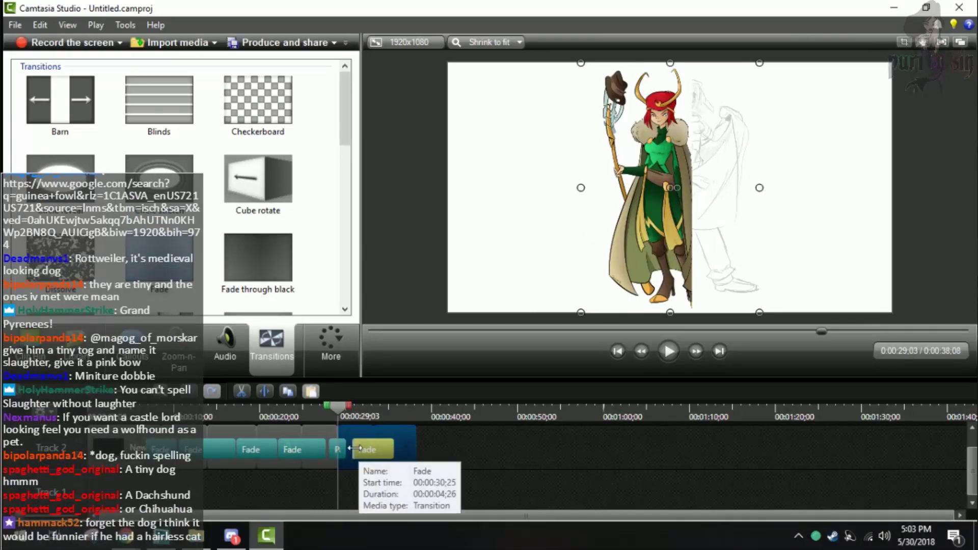
{"action": "left_click", "coordinate": [350, 413]}
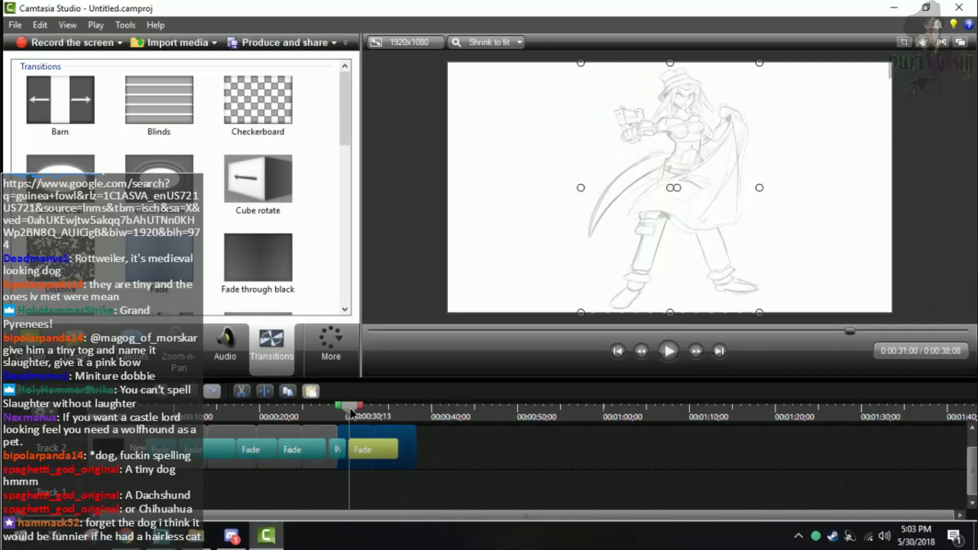
{"action": "left_click_drag", "start_coordinate": [350, 413], "coordinate": [398, 414]}
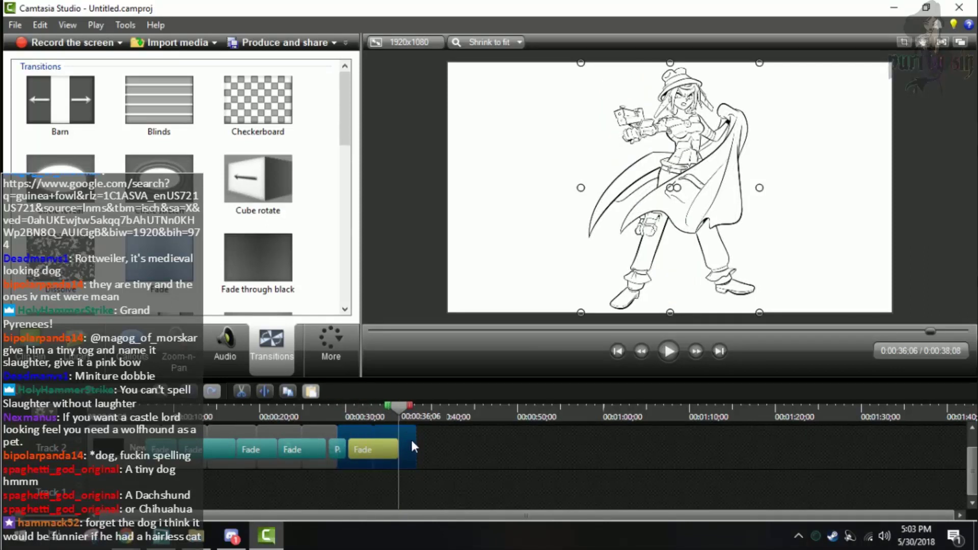
- Trim 6.png to a duration of 00:00:03;28 and place 7.png directly after it on Track 2
{"action": "left_click", "coordinate": [30, 357]}
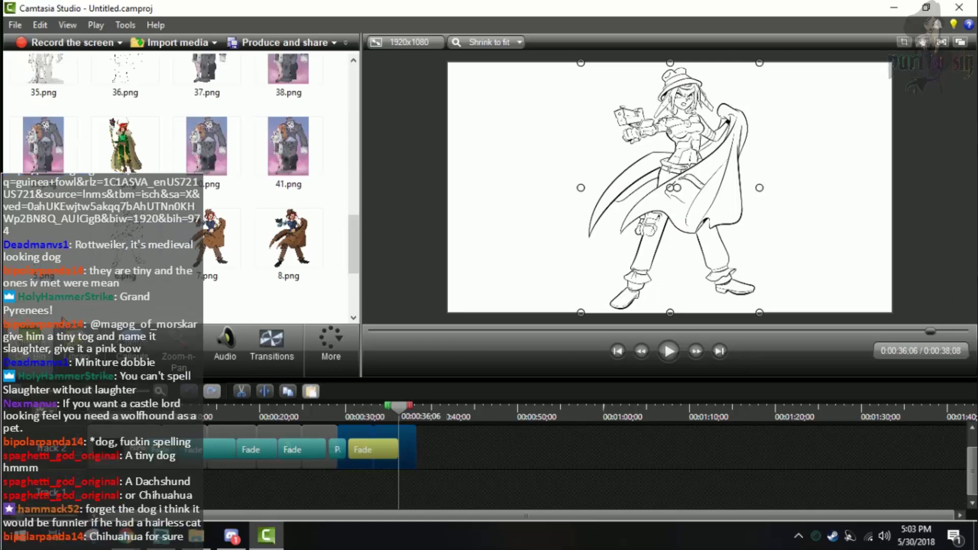
{"action": "scroll", "coordinate": [325, 285], "scroll_direction": "down", "scroll_amount": 3}
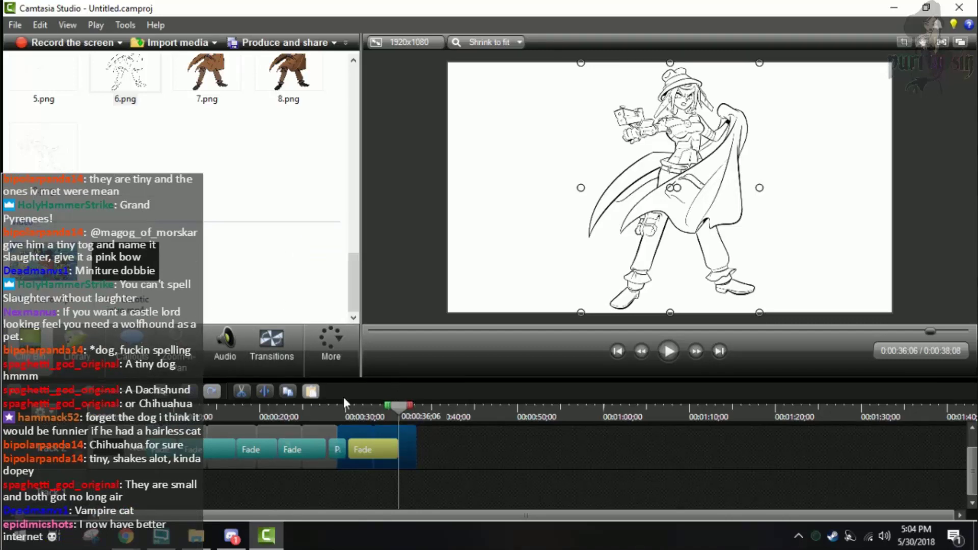
{"action": "left_click_drag", "start_coordinate": [398, 408], "coordinate": [410, 438]}
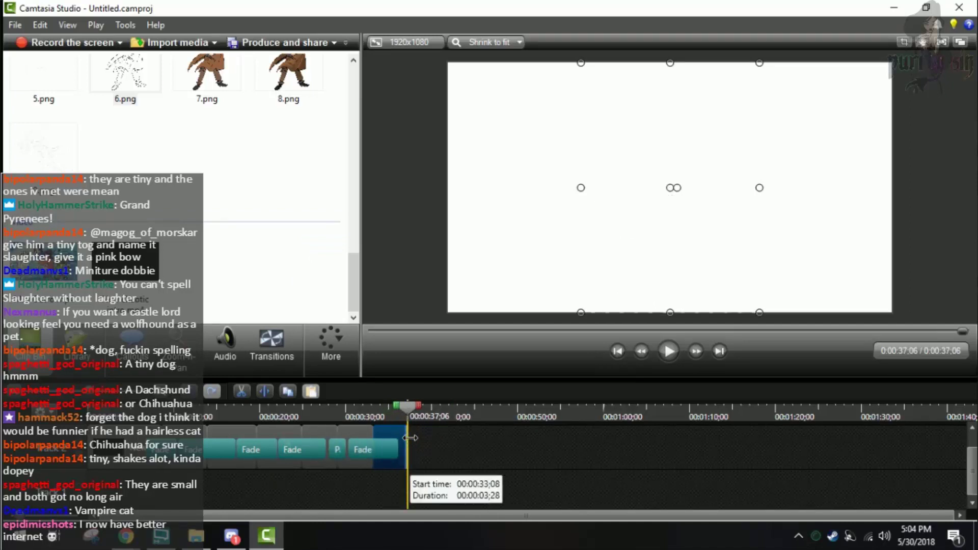
{"action": "scroll", "coordinate": [201, 274], "scroll_direction": "up", "scroll_amount": 3}
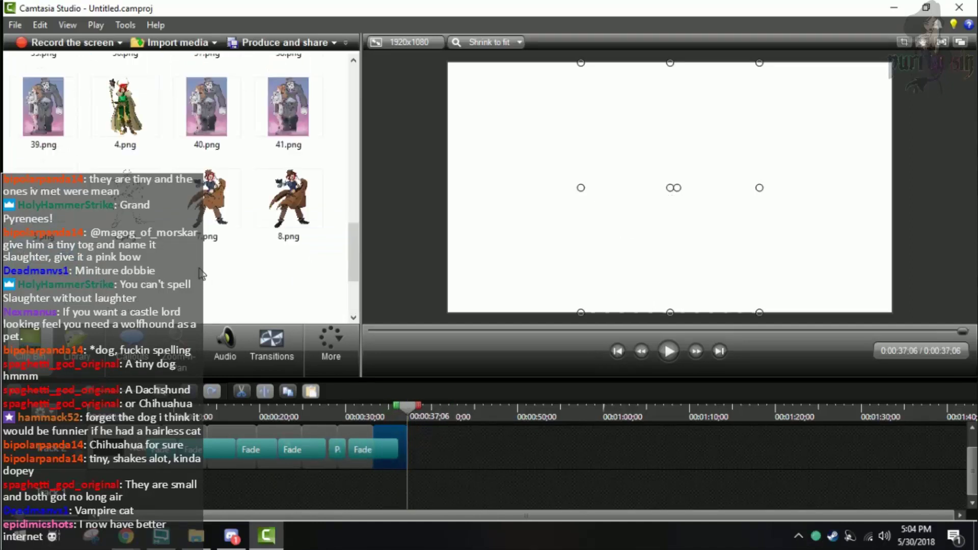
{"action": "left_click_drag", "start_coordinate": [217, 214], "coordinate": [427, 458]}
- Try a short Fade between 6.png and 7.png, and delete it
{"action": "left_click", "coordinate": [259, 349]}
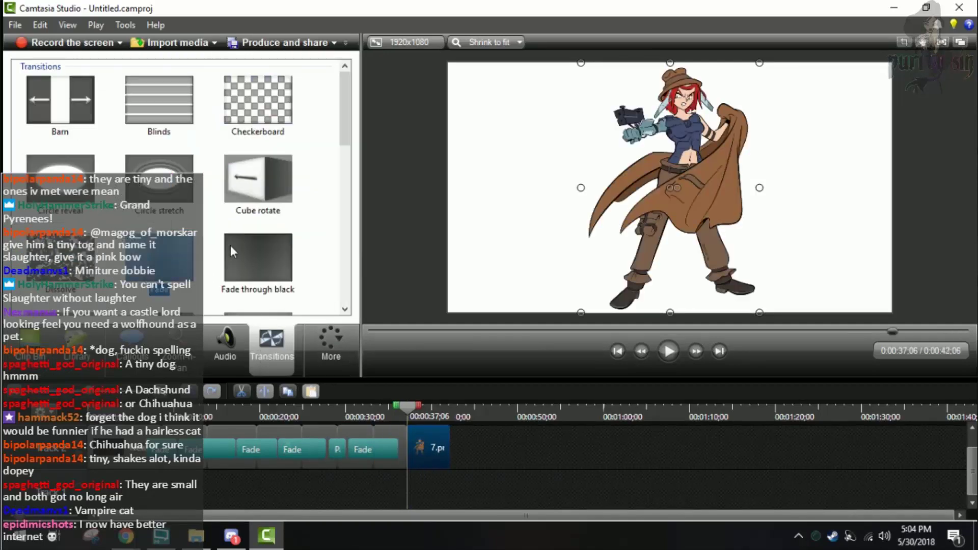
{"action": "left_click_drag", "start_coordinate": [231, 245], "coordinate": [402, 449]}
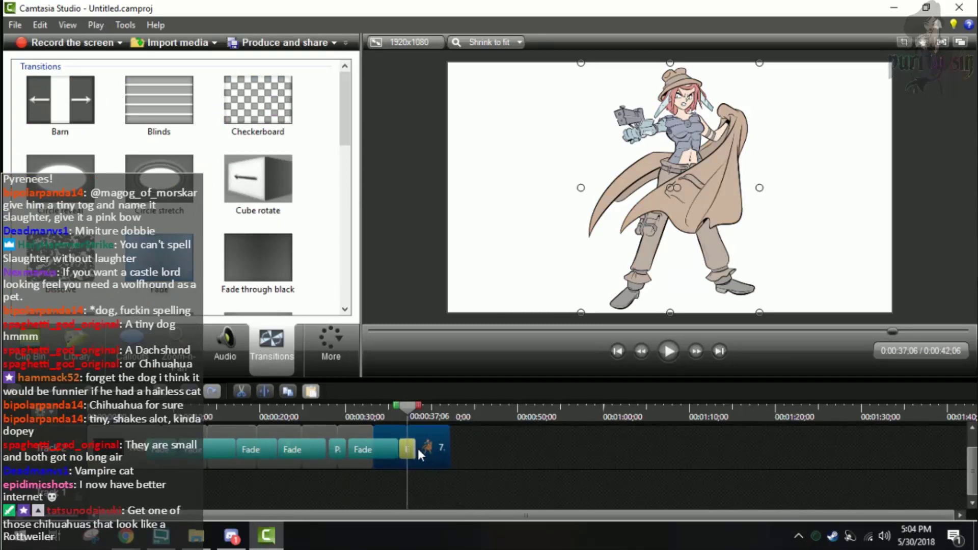
{"action": "right_click", "coordinate": [417, 446]}
{"action": "right_click", "coordinate": [411, 448]}
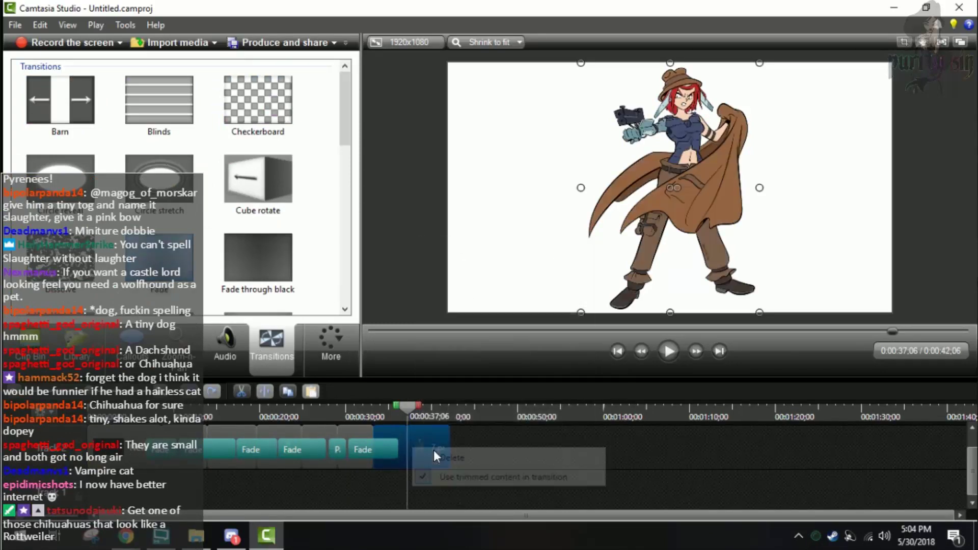
{"action": "left_click", "coordinate": [433, 452]}
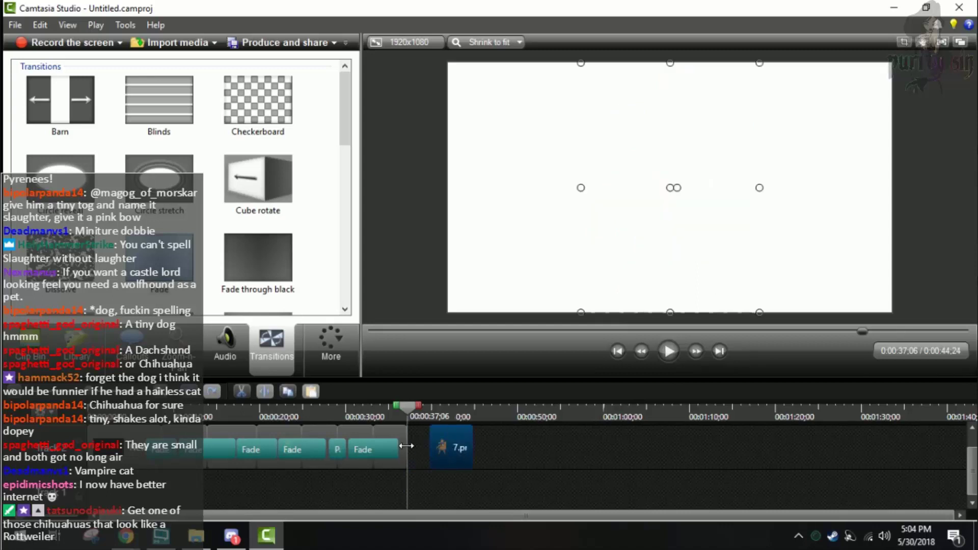
- Extend 6.png by about one second with 7.png directly after it, and add a Fade lasting 03;20 between them
{"action": "left_click", "coordinate": [448, 414]}
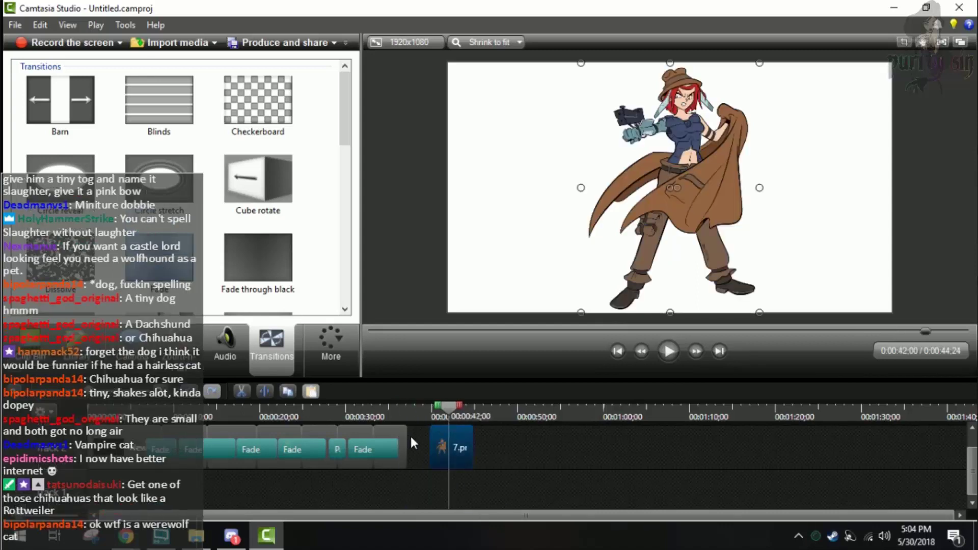
{"action": "left_click", "coordinate": [410, 439]}
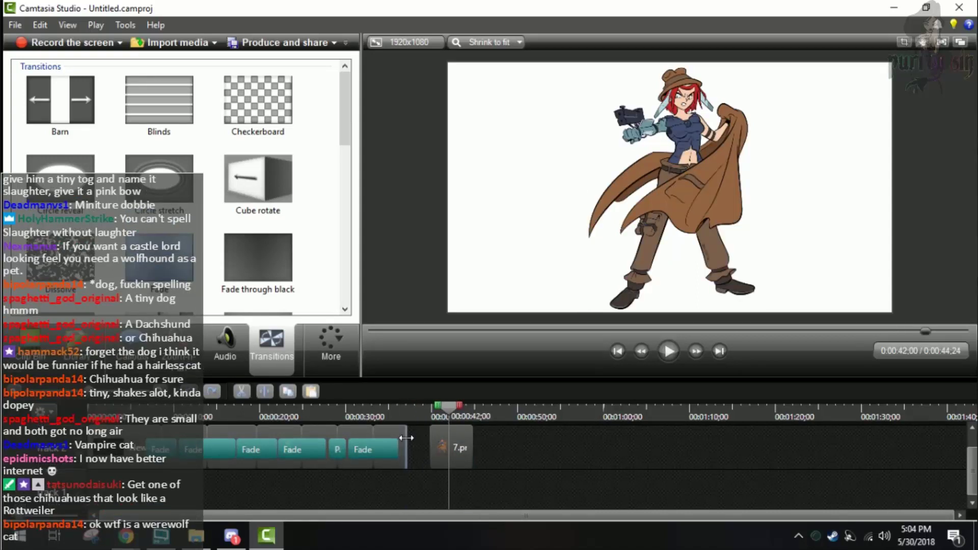
{"action": "mouse_move", "coordinate": [406, 438]}
{"action": "left_mouse_down"}
{"action": "mouse_move", "coordinate": [421, 448]}
{"action": "mouse_move", "coordinate": [401, 449]}
{"action": "left_mouse_up"}
{"action": "left_click", "coordinate": [426, 445]}
{"action": "left_click", "coordinate": [404, 449]}
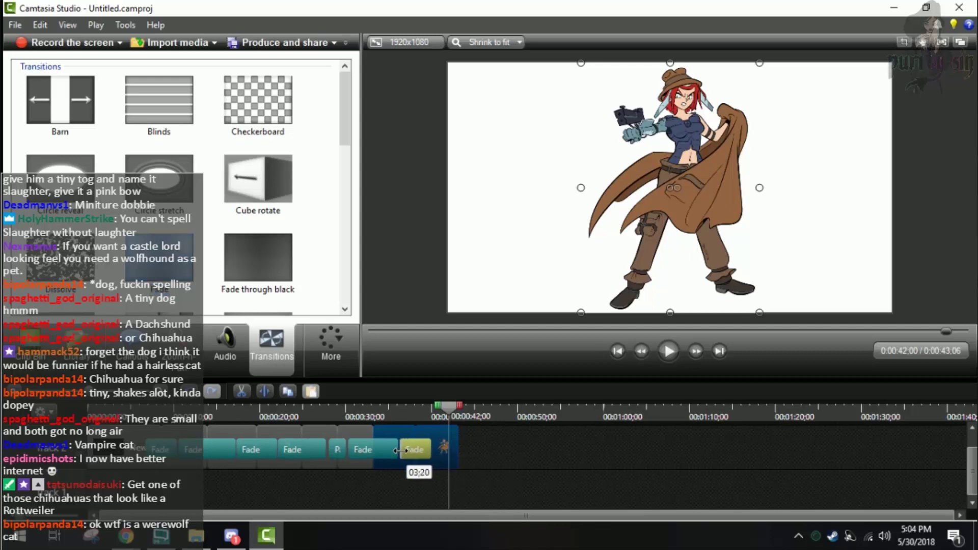
{"action": "left_click_drag", "start_coordinate": [378, 408], "coordinate": [450, 434]}
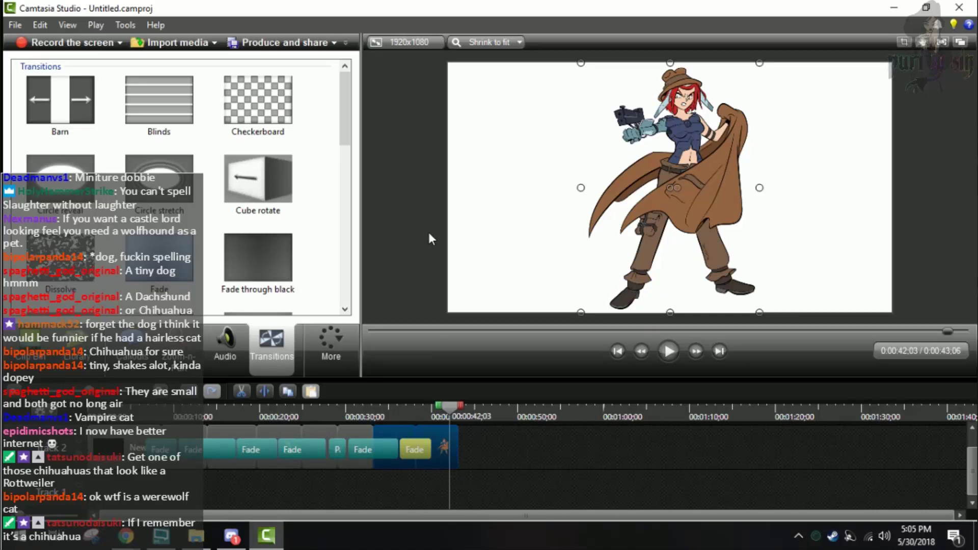
- Place 8.png directly after 7.png on Track 2 and move the playhead to 0:00:41;11
{"action": "left_click", "coordinate": [31, 357]}
{"action": "left_click_drag", "start_coordinate": [288, 202], "coordinate": [462, 435]}
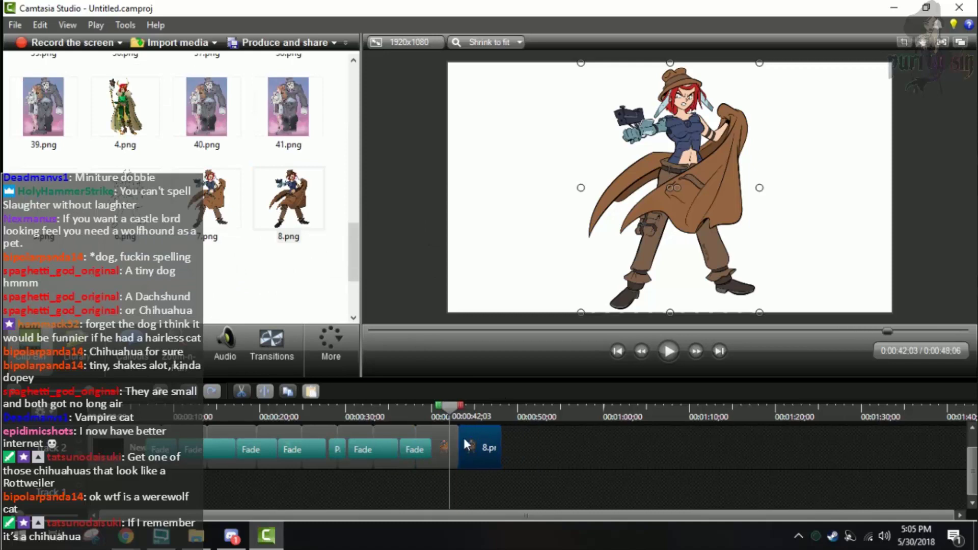
{"action": "left_click", "coordinate": [443, 411]}
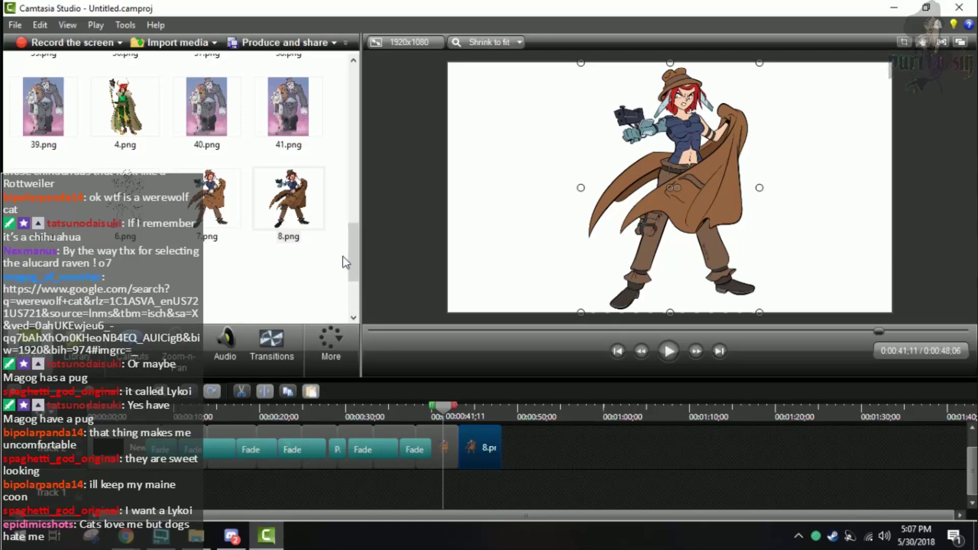
- Add a Fade between 7.png and 8.png and stretch it to end at about 0:00:46;08
{"action": "left_click", "coordinate": [264, 341]}
{"action": "mouse_move", "coordinate": [434, 430]}
{"action": "left_mouse_down"}
{"action": "mouse_move", "coordinate": [371, 396]}
{"action": "mouse_move", "coordinate": [444, 443]}
{"action": "left_mouse_up"}
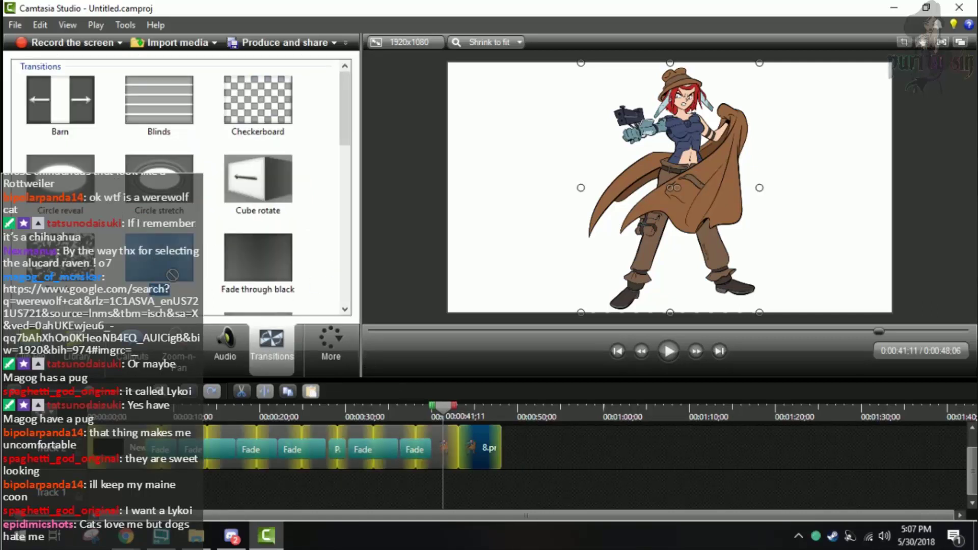
{"action": "left_click", "coordinate": [459, 448]}
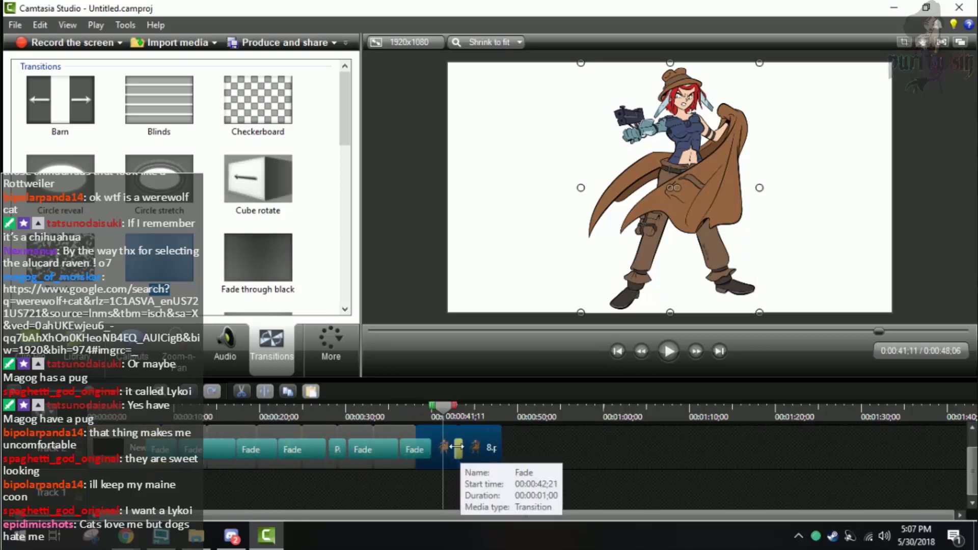
{"action": "left_click_drag", "start_coordinate": [460, 451], "coordinate": [477, 421]}
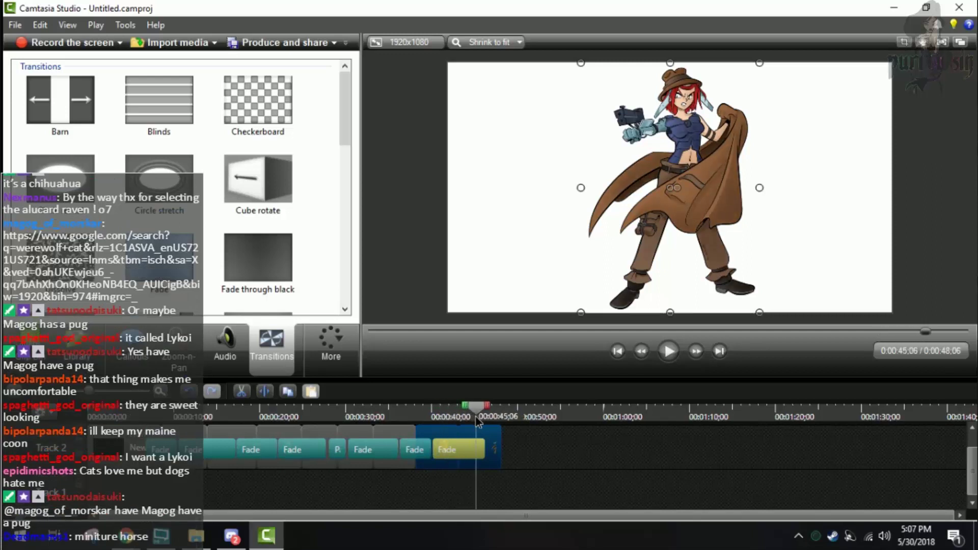
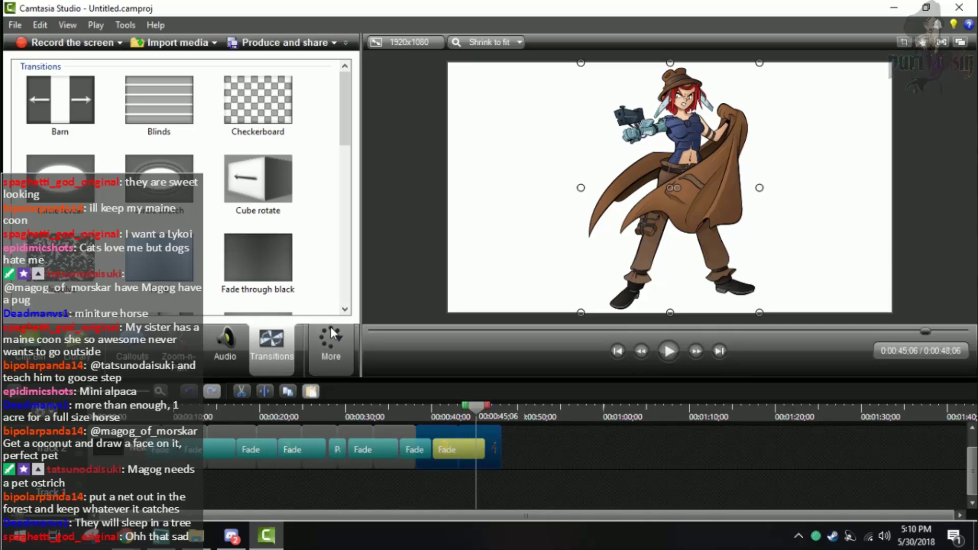
- Scrub through the Fade into 8.png and move the playhead to the clip's end at 0:00:48;06
{"action": "left_click", "coordinate": [331, 334]}
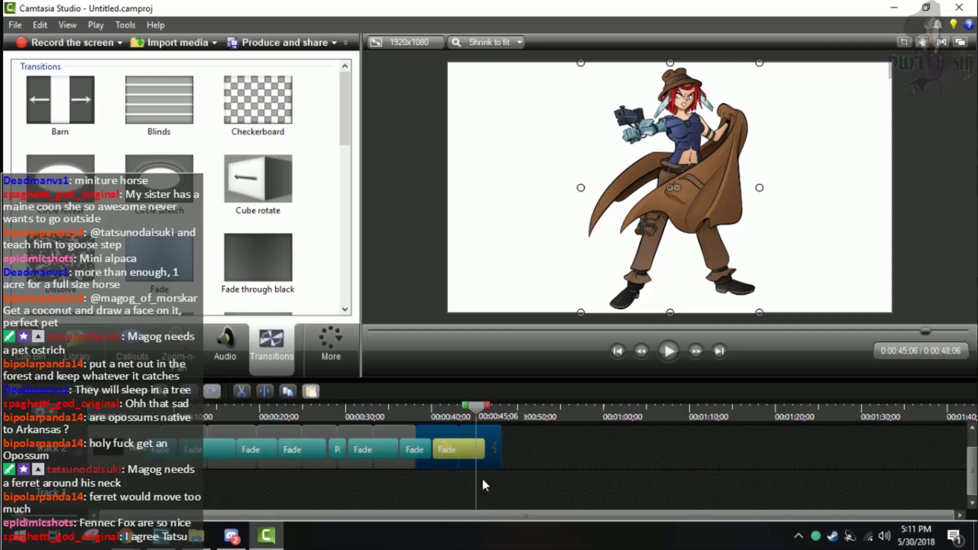
{"action": "mouse_move", "coordinate": [482, 405]}
{"action": "left_mouse_down"}
{"action": "mouse_move", "coordinate": [406, 405]}
{"action": "mouse_move", "coordinate": [466, 406]}
{"action": "left_mouse_up"}
{"action": "left_click", "coordinate": [484, 427]}
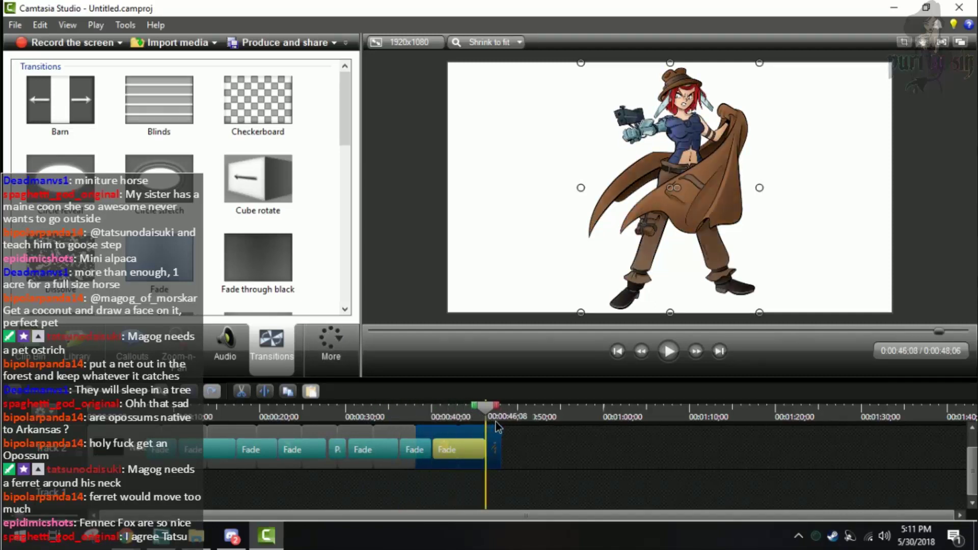
{"action": "left_click", "coordinate": [502, 429]}
{"action": "left_click_drag", "start_coordinate": [502, 430], "coordinate": [502, 435]}
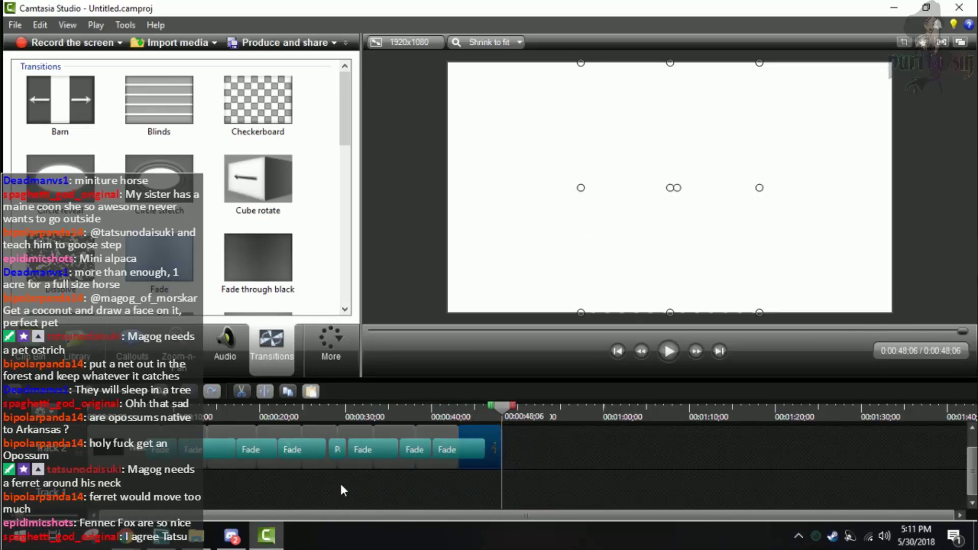
- Switch to Discord and open the unread direct message
{"action": "left_click", "coordinate": [237, 531]}
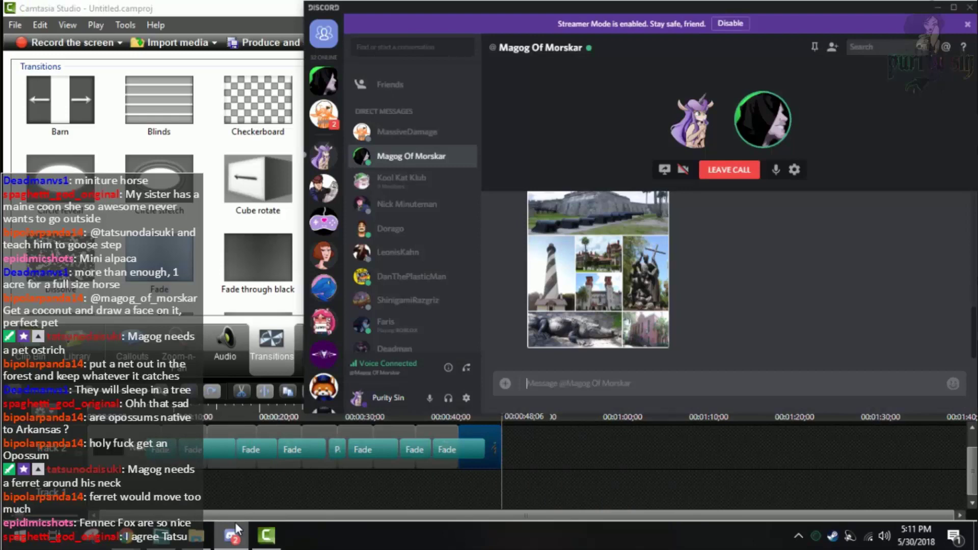
{"action": "left_click", "coordinate": [326, 123]}
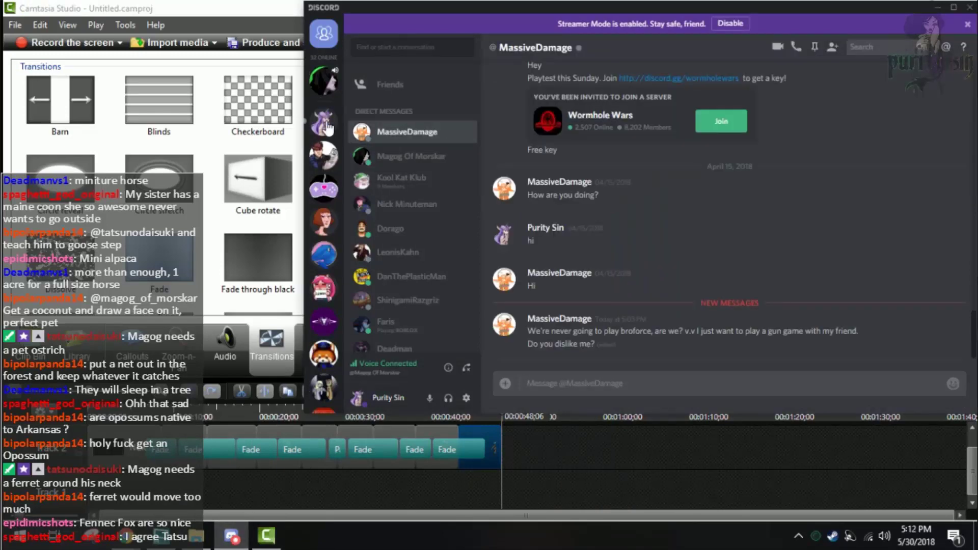
- Open the conversation with the ongoing call in Discord and switch back to Camtasia Studio
{"action": "left_click", "coordinate": [322, 87]}
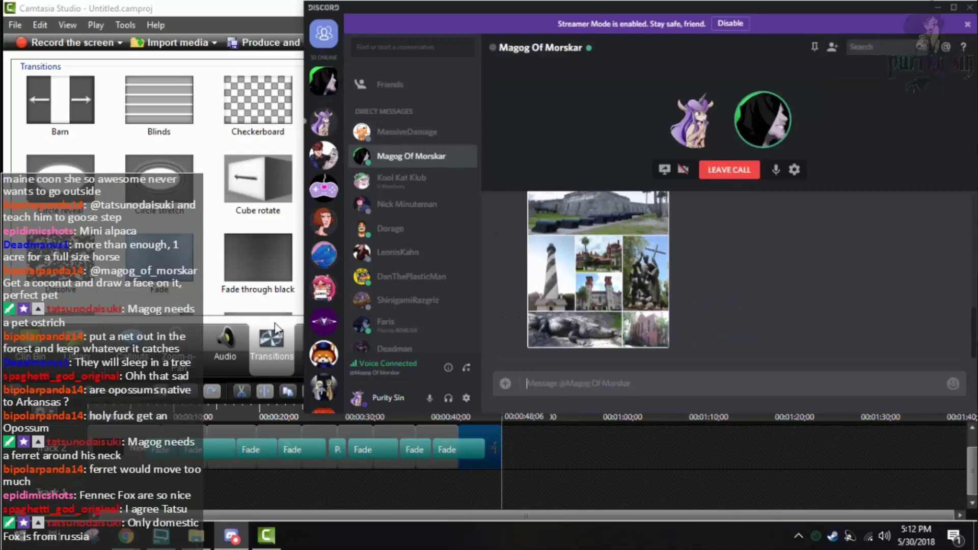
{"action": "left_click", "coordinate": [232, 541]}
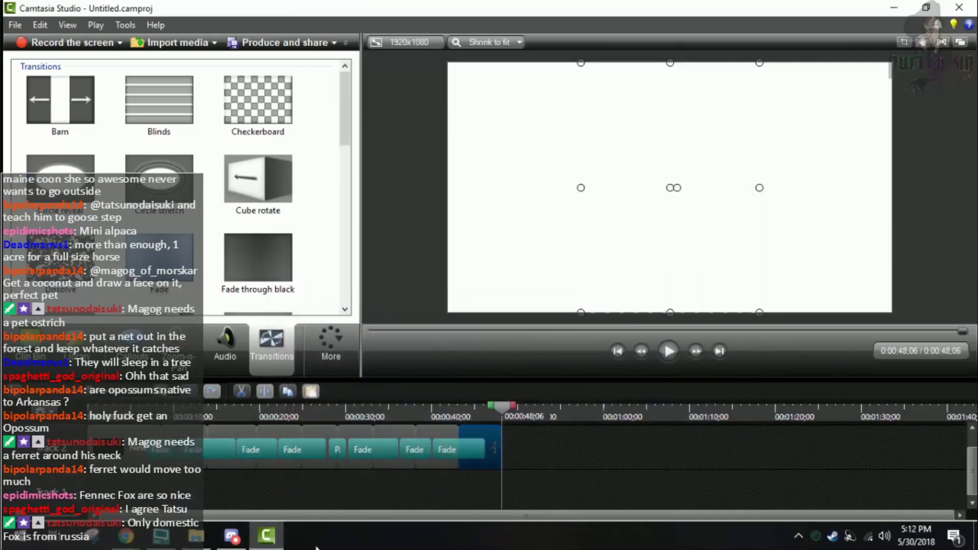
- Place 10.png directly after 8.png on Track 2
{"action": "left_click", "coordinate": [30, 357]}
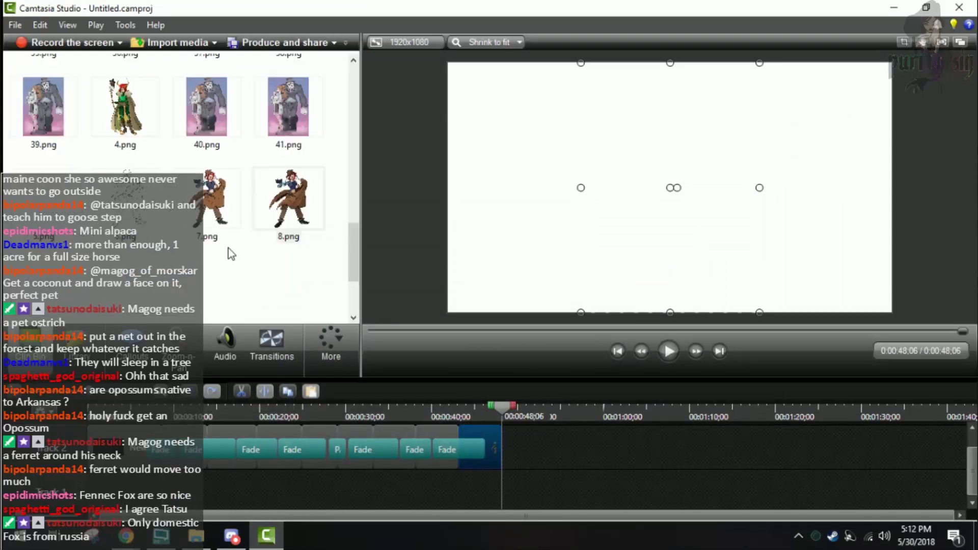
{"action": "scroll", "coordinate": [234, 255], "scroll_direction": "down", "scroll_amount": 3}
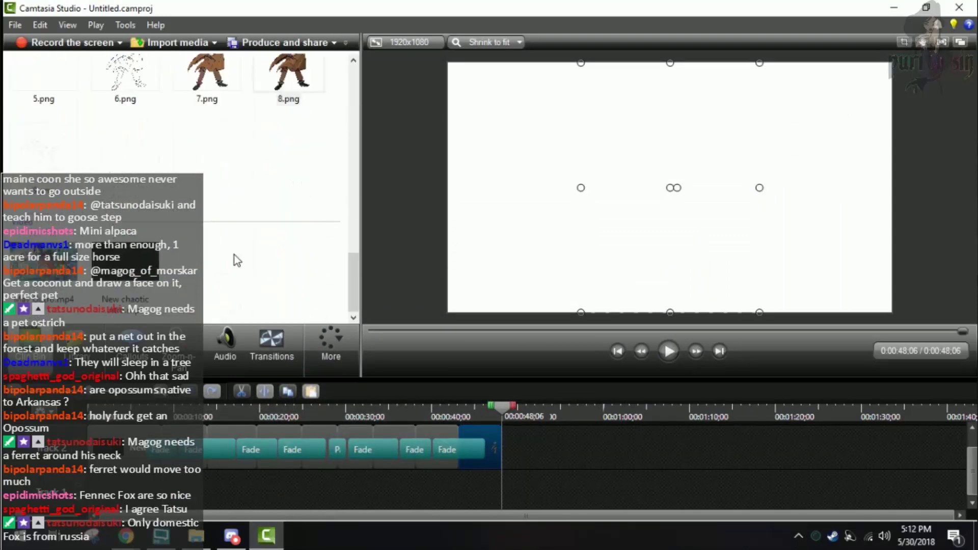
{"action": "scroll", "coordinate": [234, 255], "scroll_direction": "up", "scroll_amount": 3}
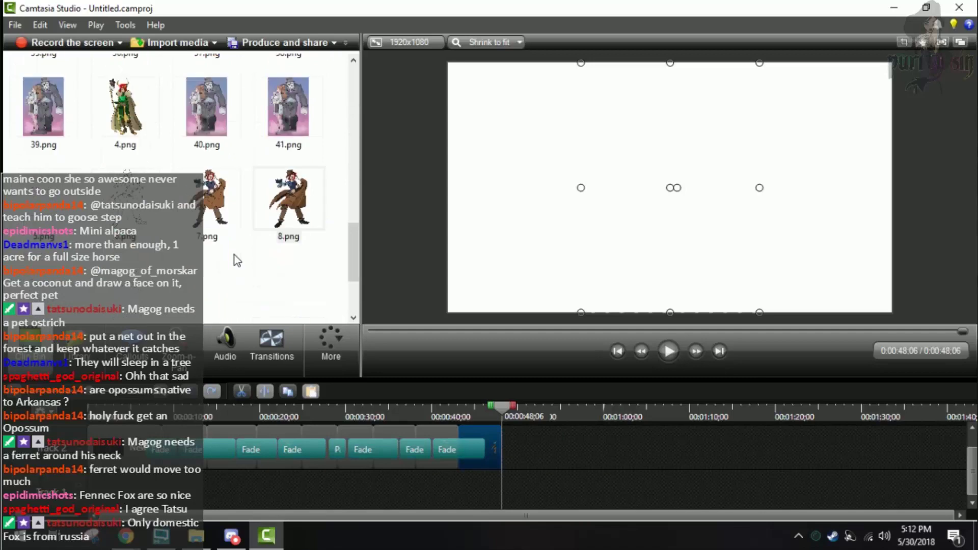
{"action": "scroll", "coordinate": [234, 255], "scroll_direction": "up", "scroll_amount": 15}
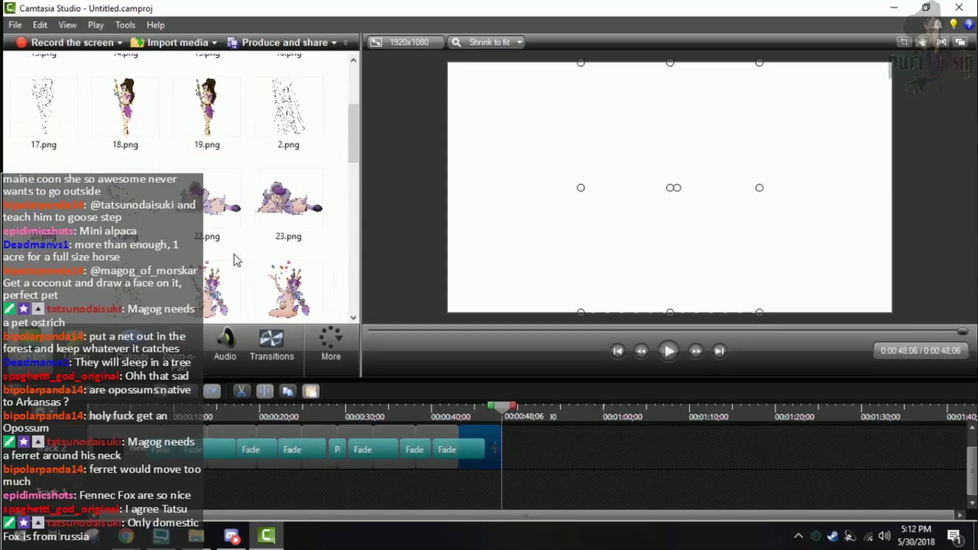
{"action": "scroll", "coordinate": [234, 254], "scroll_direction": "down", "scroll_amount": 15}
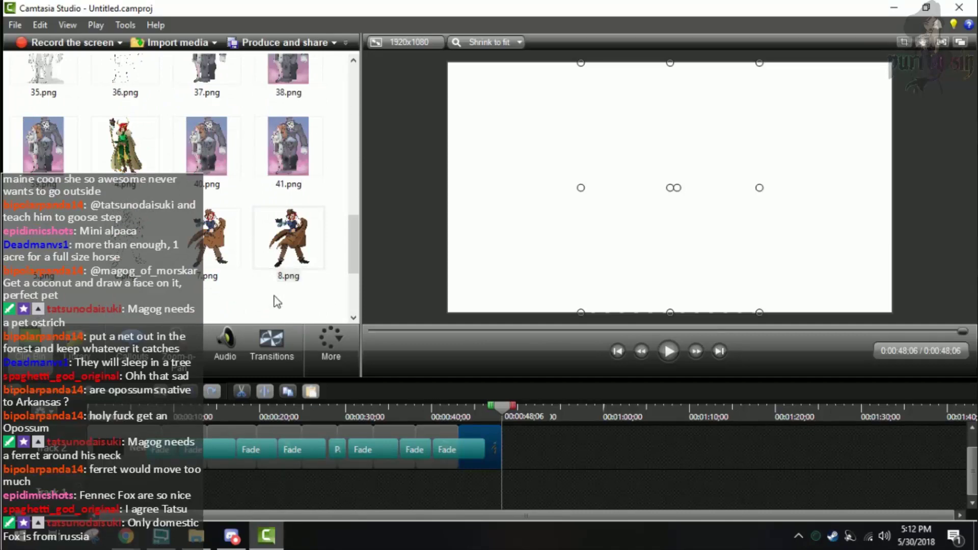
{"action": "scroll", "coordinate": [276, 301], "scroll_direction": "up", "scroll_amount": 15}
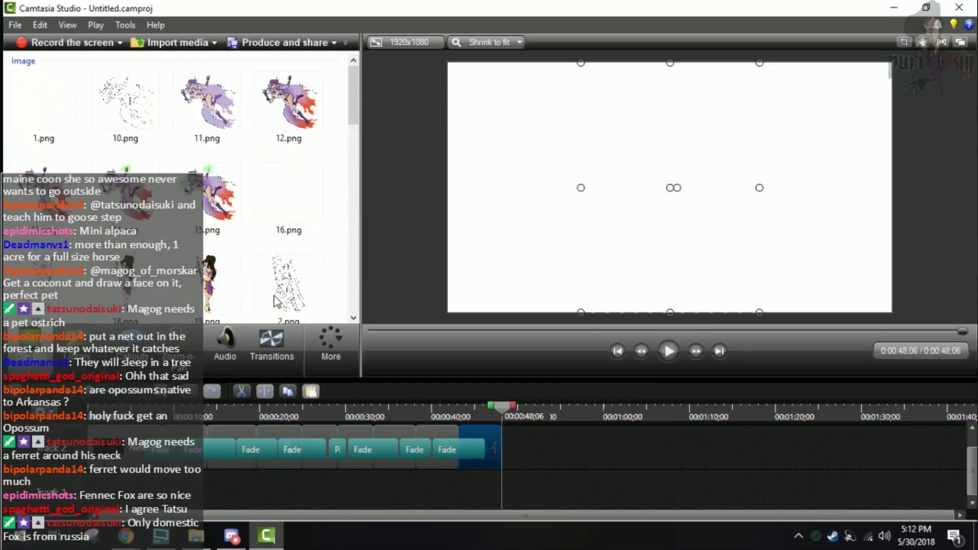
{"action": "left_click_drag", "start_coordinate": [120, 111], "coordinate": [522, 446]}
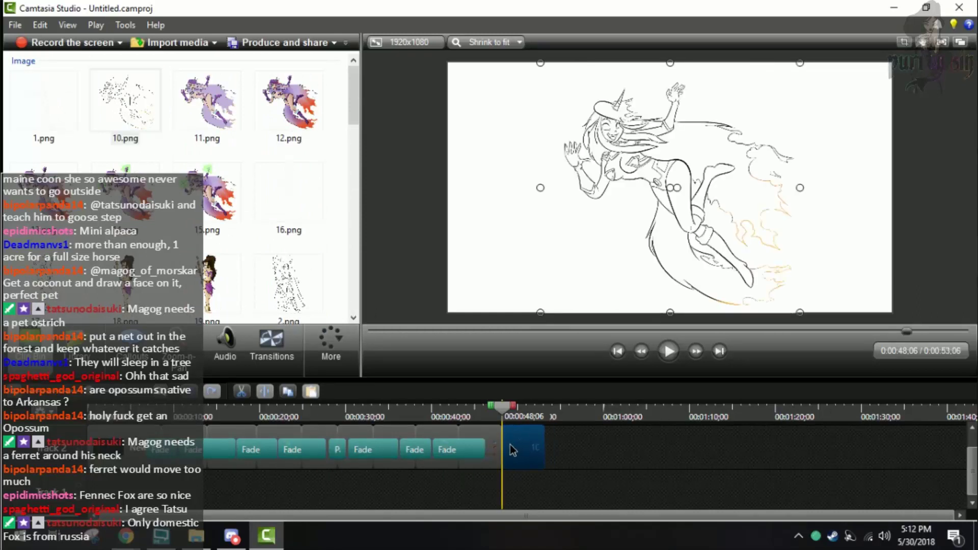
- Add a Radial wipe between 8.png and 10.png and scrub past it to 0:00:51;16
{"action": "left_click", "coordinate": [272, 341]}
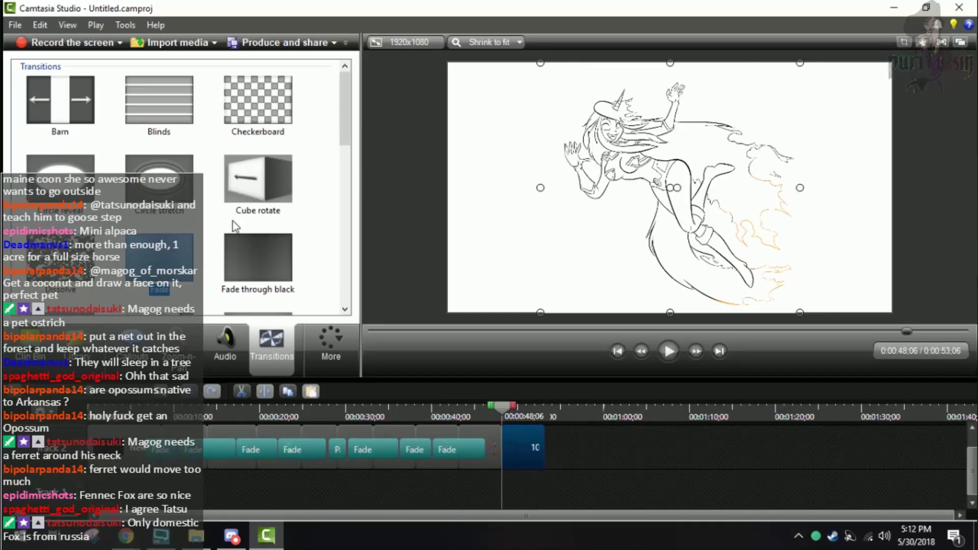
{"action": "scroll", "coordinate": [245, 219], "scroll_direction": "down", "scroll_amount": 3}
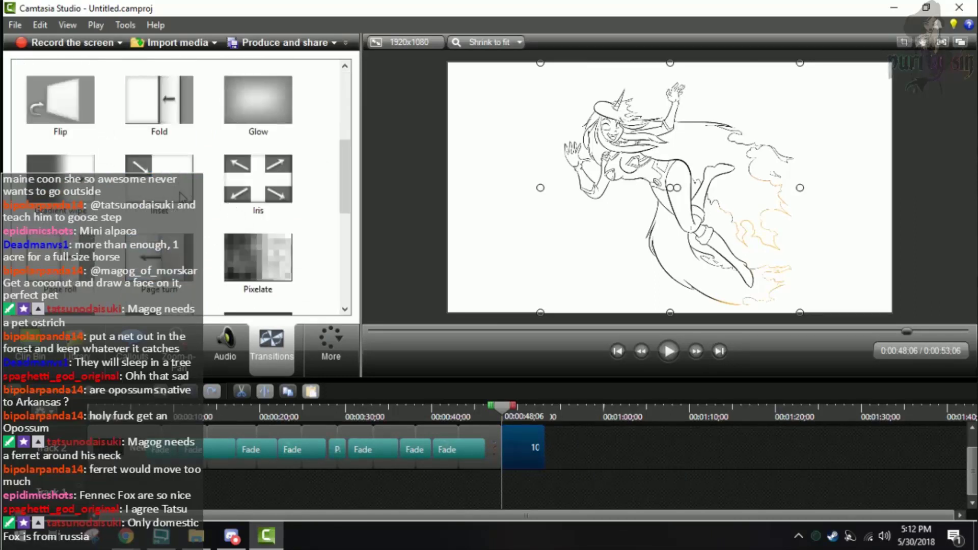
{"action": "left_click", "coordinate": [159, 258]}
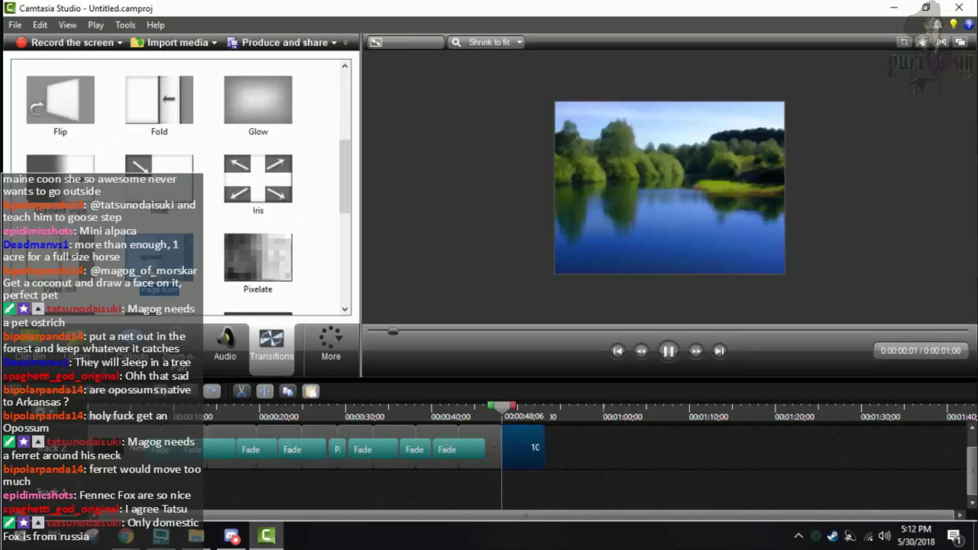
{"action": "scroll", "coordinate": [97, 266], "scroll_direction": "down", "scroll_amount": 1}
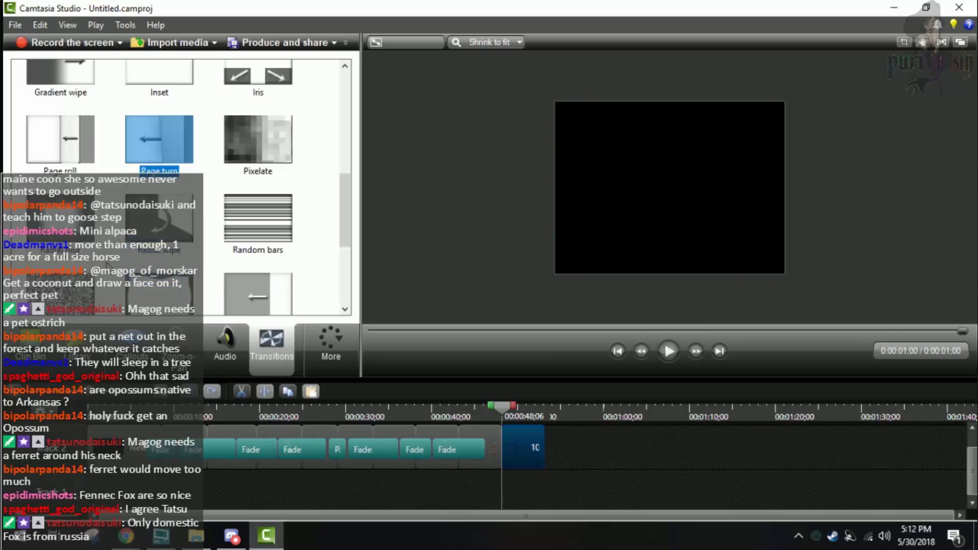
{"action": "scroll", "coordinate": [110, 265], "scroll_direction": "down", "scroll_amount": 2}
{"action": "left_click_drag", "start_coordinate": [153, 125], "coordinate": [507, 454]}
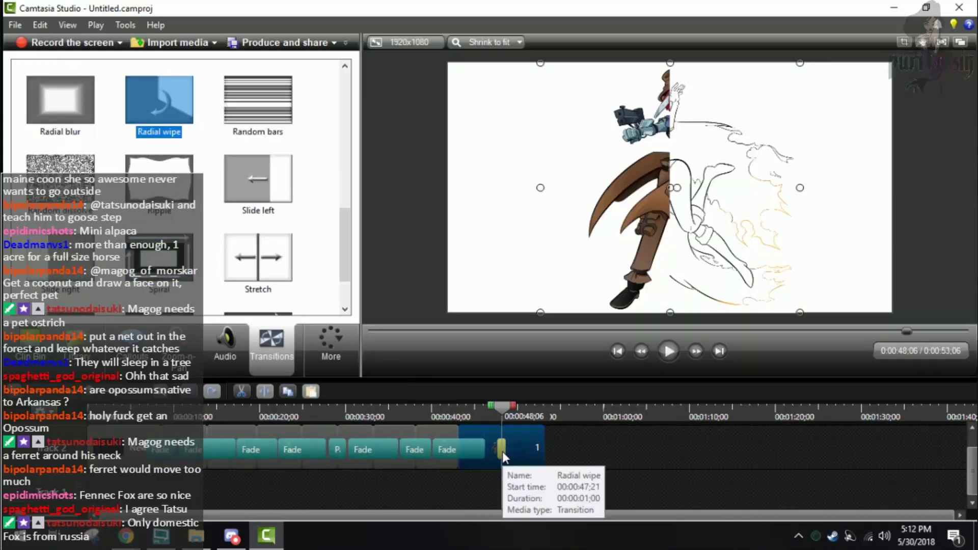
{"action": "left_click_drag", "start_coordinate": [499, 415], "coordinate": [530, 423]}
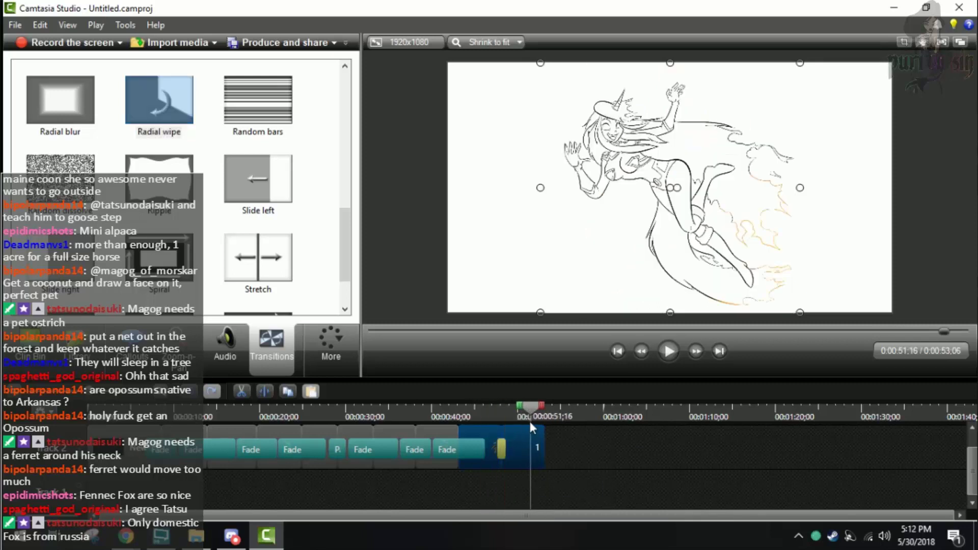
- Delete the Radial wipe and the 10.png clip from the end of Track 2
{"action": "right_click", "coordinate": [502, 452]}
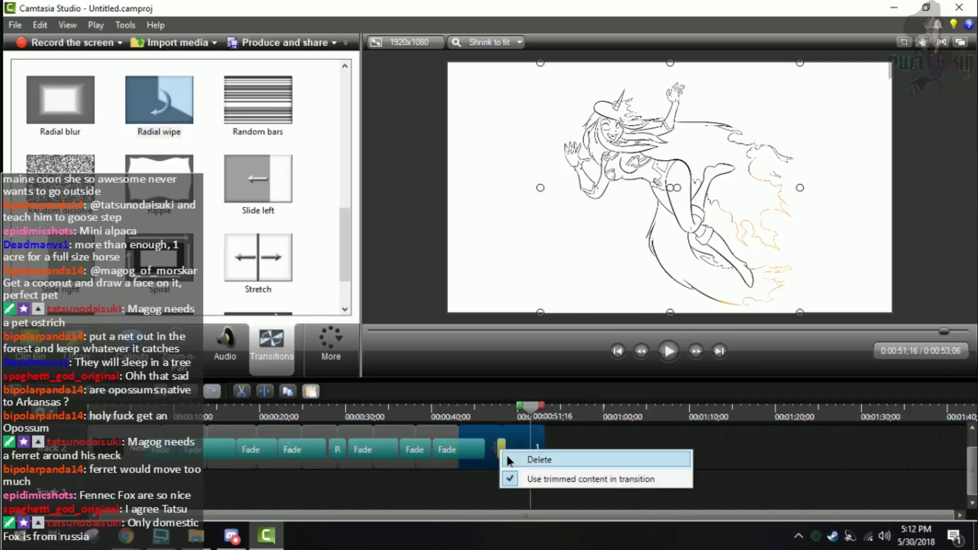
{"action": "left_click", "coordinate": [603, 460]}
{"action": "right_click", "coordinate": [547, 445]}
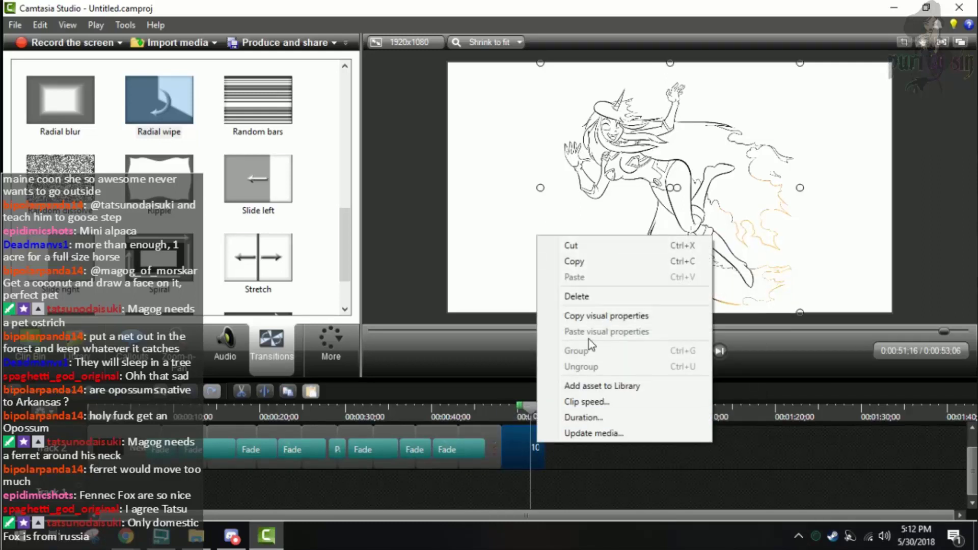
{"action": "left_click", "coordinate": [599, 296]}
- Place 9.png directly after 8.png on Track 2
{"action": "left_click", "coordinate": [31, 359]}
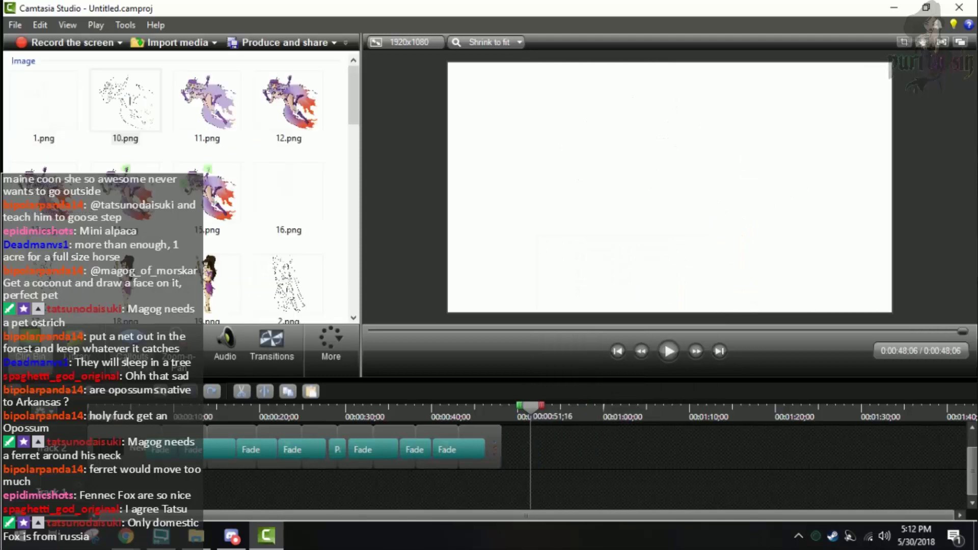
{"action": "scroll", "coordinate": [242, 280], "scroll_direction": "down", "scroll_amount": 3}
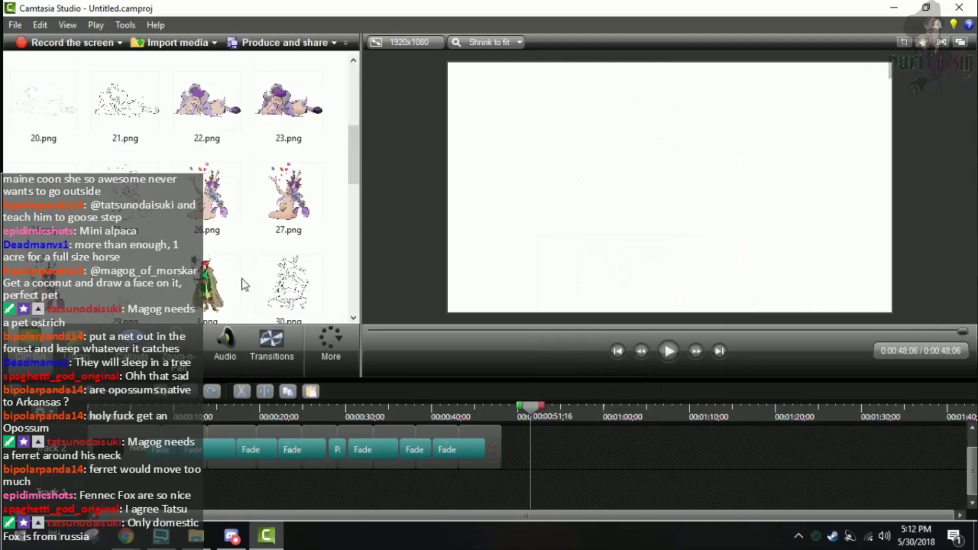
{"action": "scroll", "coordinate": [263, 275], "scroll_direction": "down", "scroll_amount": 2}
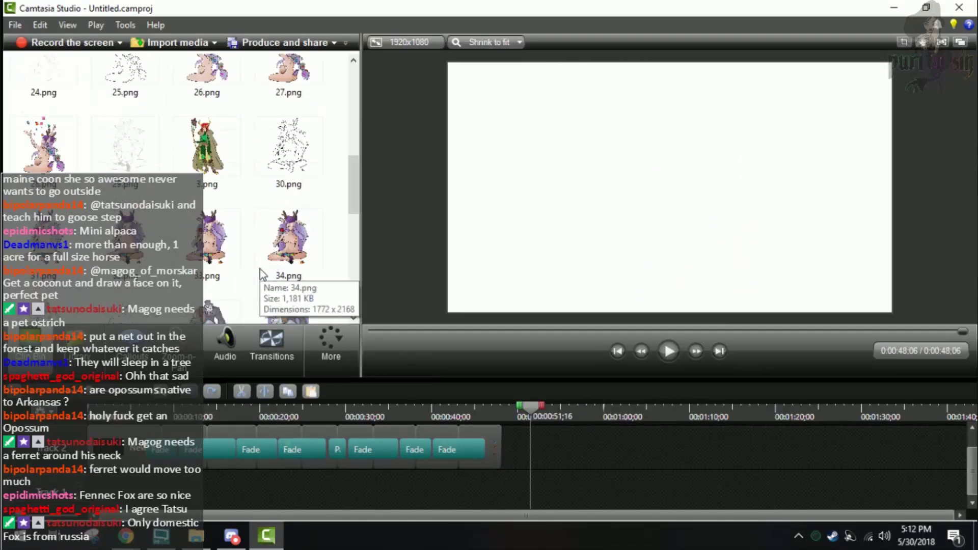
{"action": "scroll", "coordinate": [259, 275], "scroll_direction": "down", "scroll_amount": 3}
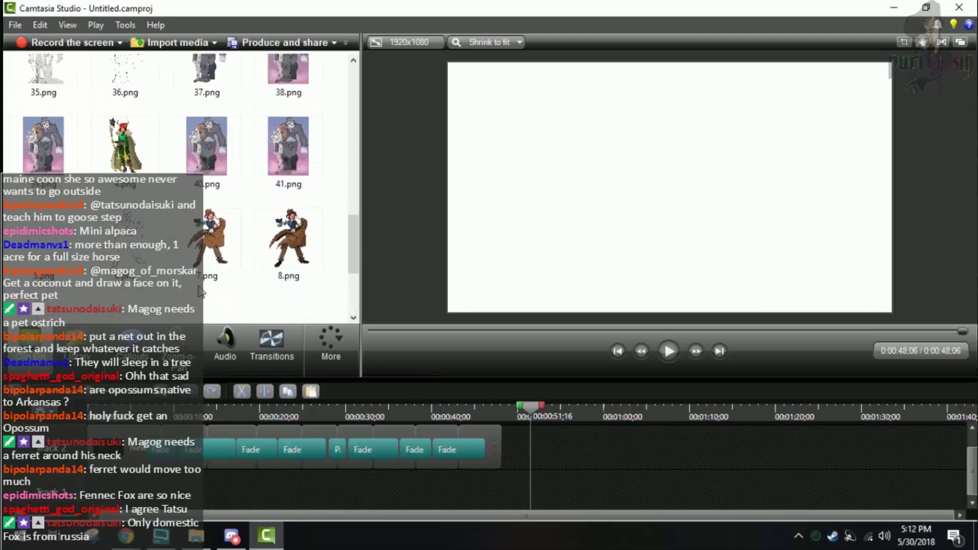
{"action": "scroll", "coordinate": [189, 288], "scroll_direction": "down", "scroll_amount": 3}
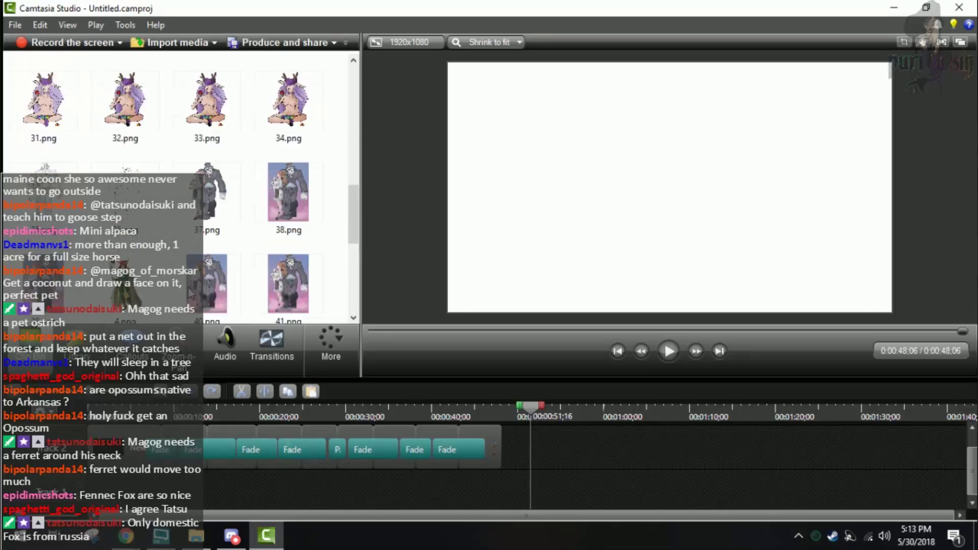
{"action": "mouse_move", "coordinate": [24, 174]}
{"action": "left_mouse_down"}
{"action": "mouse_move", "coordinate": [569, 486]}
{"action": "mouse_move", "coordinate": [510, 443]}
{"action": "left_mouse_up"}
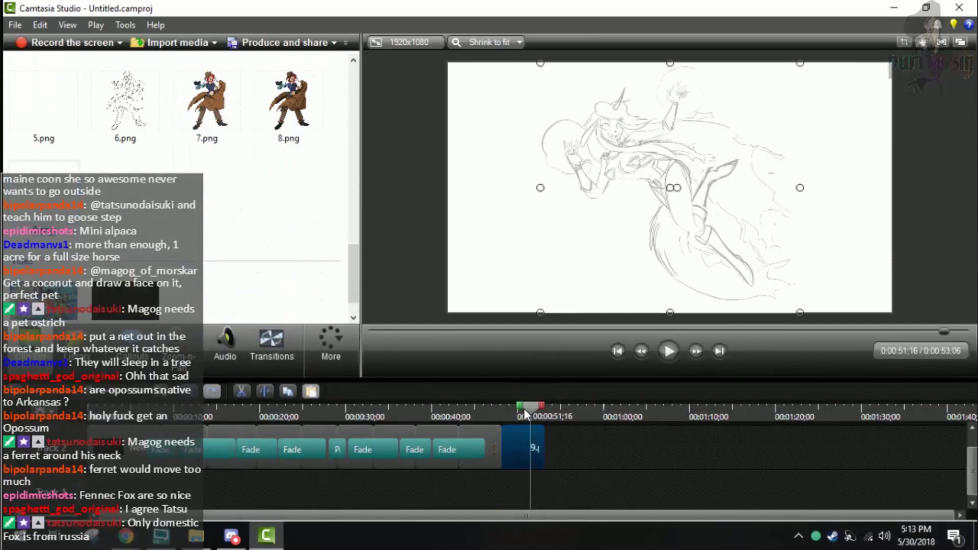
- Add a Fold transition between 8.png and 9.png on Track 2
{"action": "left_click", "coordinate": [272, 344]}
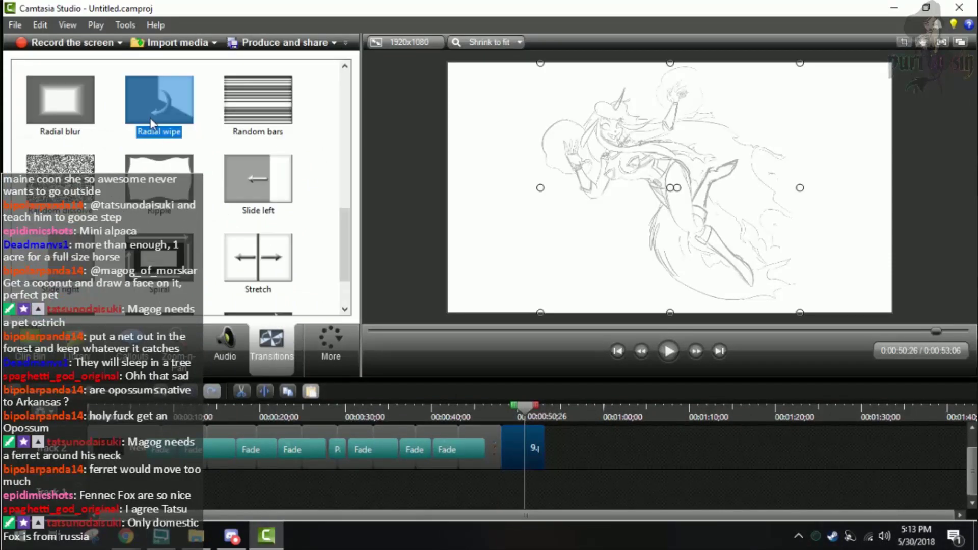
{"action": "scroll", "coordinate": [145, 225], "scroll_direction": "down", "scroll_amount": 2}
{"action": "scroll", "coordinate": [148, 230], "scroll_direction": "up", "scroll_amount": 3}
{"action": "scroll", "coordinate": [146, 228], "scroll_direction": "up", "scroll_amount": 3}
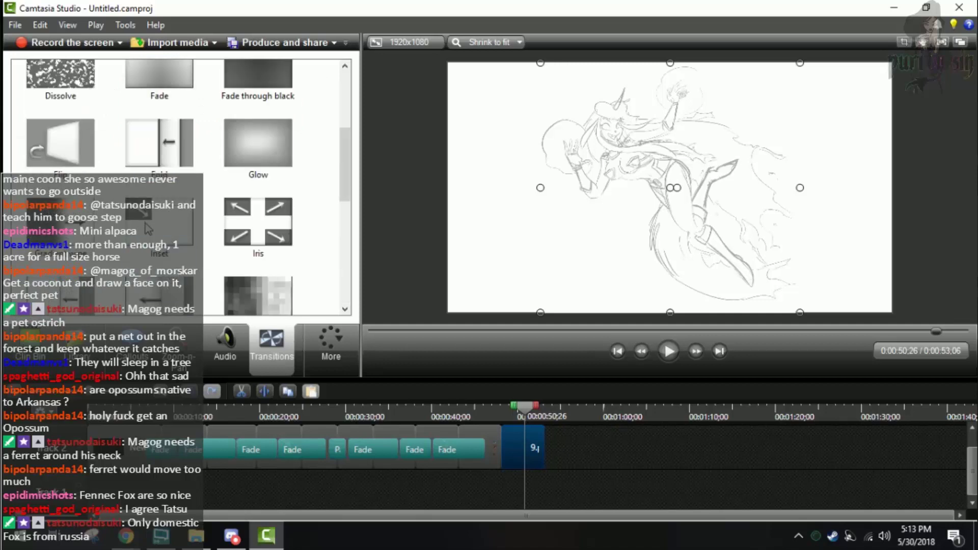
{"action": "scroll", "coordinate": [150, 228], "scroll_direction": "down", "scroll_amount": 2}
{"action": "scroll", "coordinate": [155, 229], "scroll_direction": "up", "scroll_amount": 2}
{"action": "left_click", "coordinate": [158, 168]}
{"action": "mouse_move", "coordinate": [157, 168]}
{"action": "left_mouse_down"}
{"action": "mouse_move", "coordinate": [449, 451]}
{"action": "mouse_move", "coordinate": [502, 454]}
{"action": "left_mouse_up"}
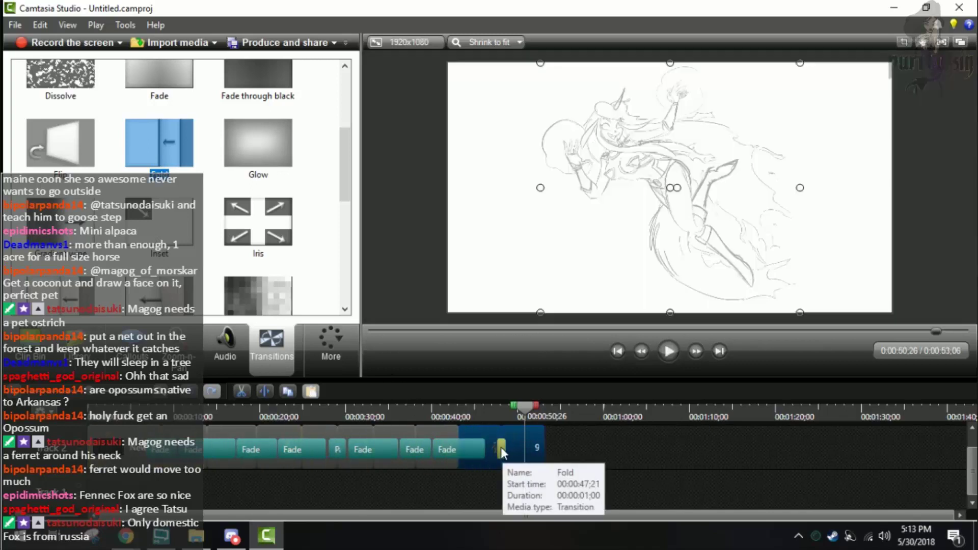
- Play the Fold transition from 0:00:46;25 and pause the preview at 0:00:50;00
{"action": "left_click", "coordinate": [490, 408]}
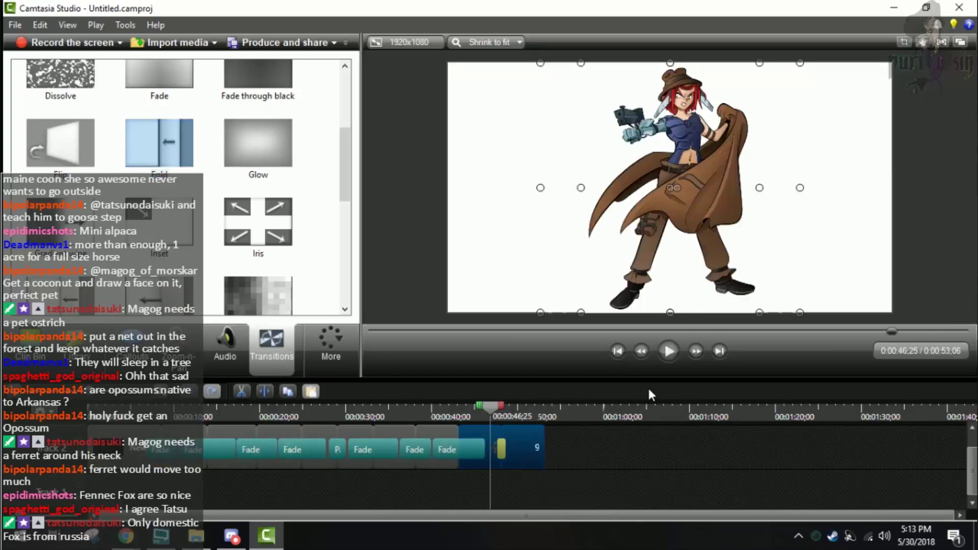
{"action": "left_click", "coordinate": [676, 351]}
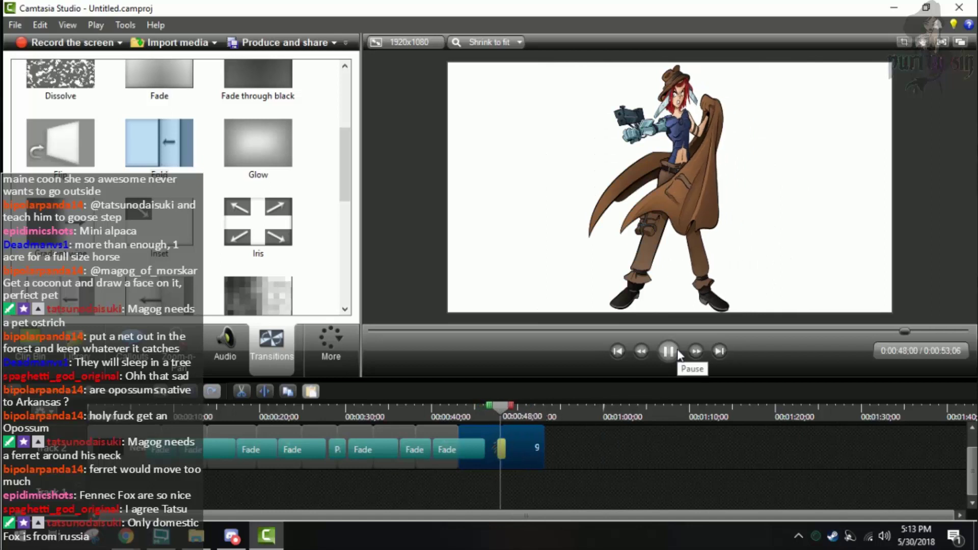
{"action": "left_click", "coordinate": [668, 350]}
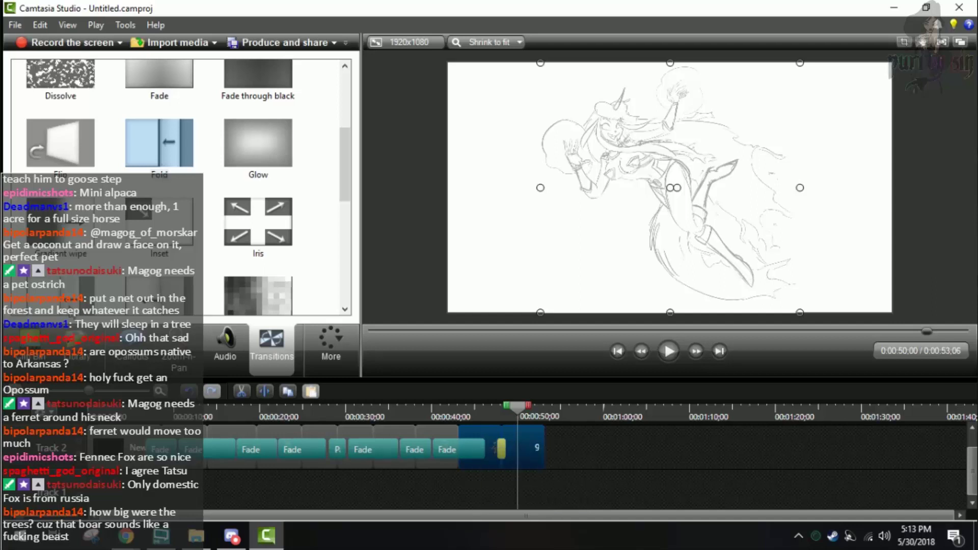
- Place 10.png directly after 9.png on Track 2
{"action": "left_click", "coordinate": [32, 356]}
{"action": "scroll", "coordinate": [218, 203], "scroll_direction": "up", "scroll_amount": 10}
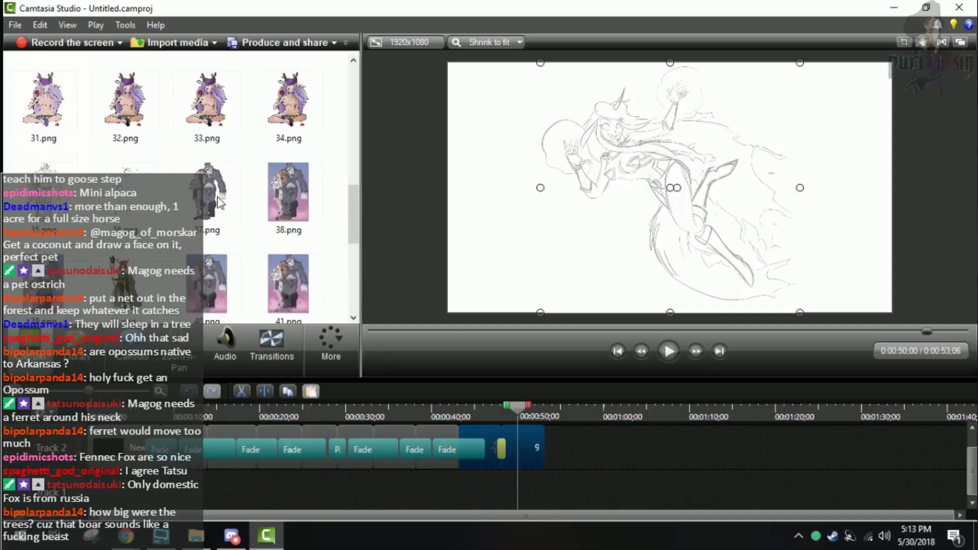
{"action": "left_click_drag", "start_coordinate": [130, 127], "coordinate": [548, 487]}
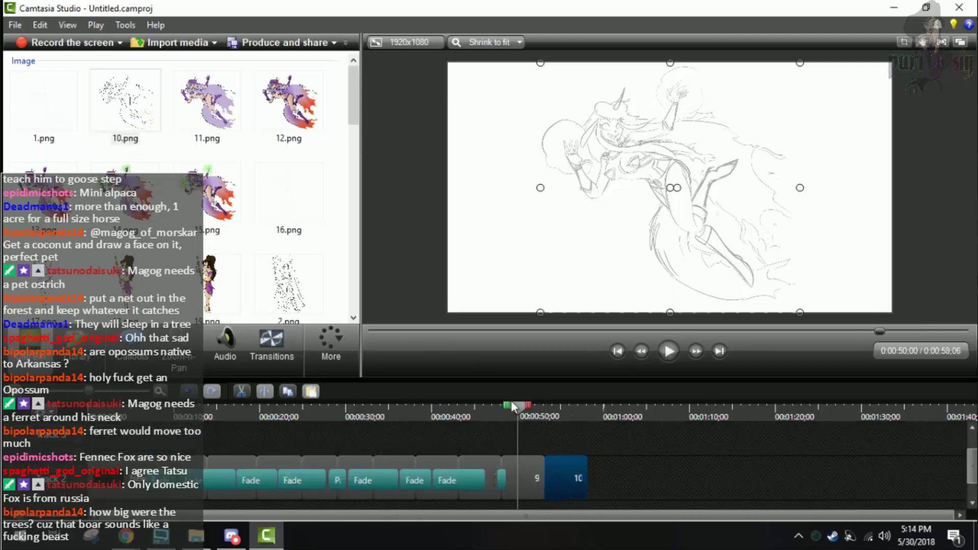
- Move the playhead to 0:00:48;21, shorten 9.png by about one second and close the gap with 10.png
{"action": "mouse_move", "coordinate": [518, 406]}
{"action": "left_mouse_down"}
{"action": "mouse_move", "coordinate": [556, 432]}
{"action": "mouse_move", "coordinate": [523, 432]}
{"action": "mouse_move", "coordinate": [549, 438]}
{"action": "mouse_move", "coordinate": [531, 439]}
{"action": "mouse_move", "coordinate": [563, 440]}
{"action": "mouse_move", "coordinate": [507, 456]}
{"action": "mouse_move", "coordinate": [580, 460]}
{"action": "mouse_move", "coordinate": [510, 463]}
{"action": "mouse_move", "coordinate": [550, 466]}
{"action": "mouse_move", "coordinate": [531, 471]}
{"action": "mouse_move", "coordinate": [546, 479]}
{"action": "mouse_move", "coordinate": [519, 479]}
{"action": "mouse_move", "coordinate": [548, 479]}
{"action": "mouse_move", "coordinate": [509, 478]}
{"action": "mouse_move", "coordinate": [566, 479]}
{"action": "mouse_move", "coordinate": [509, 479]}
{"action": "mouse_move", "coordinate": [534, 479]}
{"action": "left_mouse_up"}
{"action": "left_click", "coordinate": [530, 478]}
{"action": "left_click", "coordinate": [563, 479]}
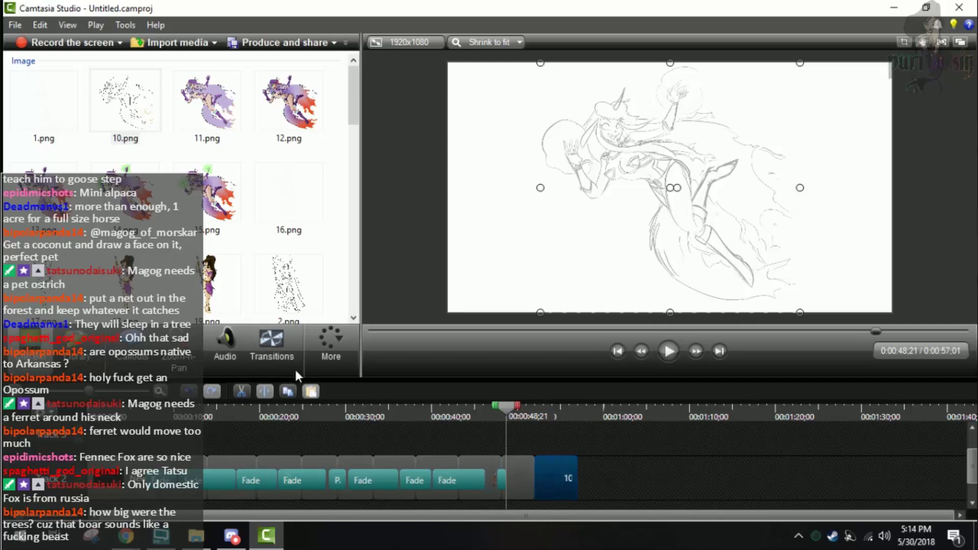
- Add a Fade between 9.png and 10.png, stretch it to start at about 0:00:49, and scrub to 0:00:50;08
{"action": "left_click", "coordinate": [266, 352]}
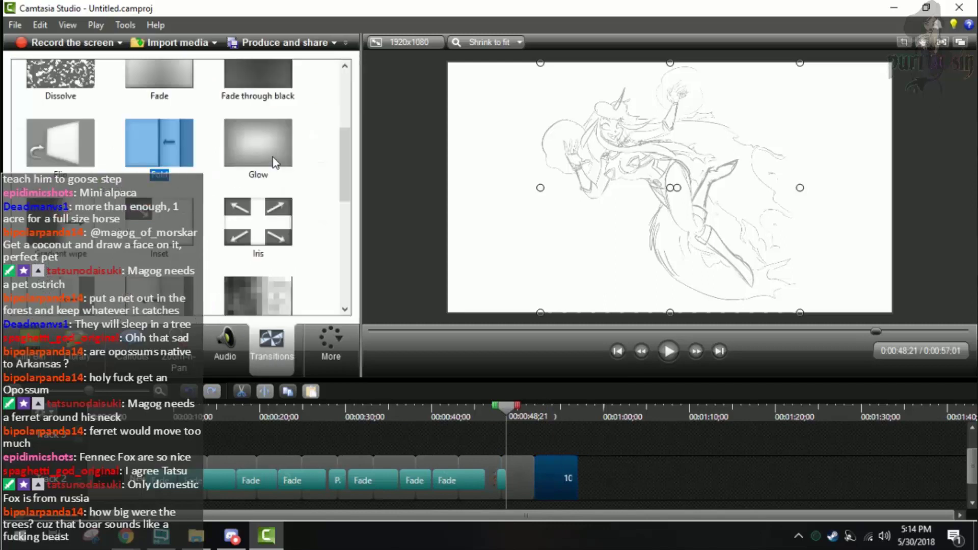
{"action": "scroll", "coordinate": [168, 224], "scroll_direction": "up", "scroll_amount": 3}
{"action": "left_click_drag", "start_coordinate": [158, 261], "coordinate": [510, 482]}
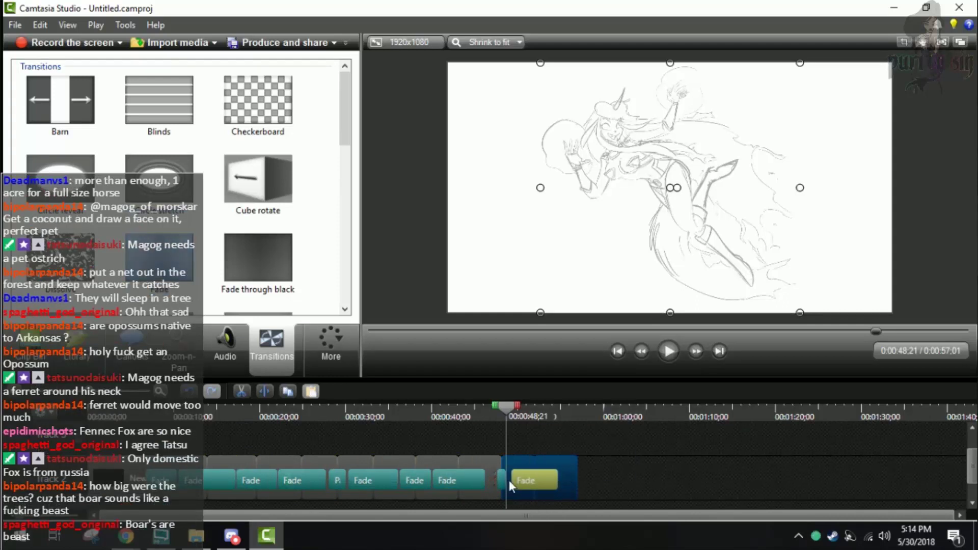
{"action": "left_click_drag", "start_coordinate": [509, 415], "coordinate": [519, 415]}
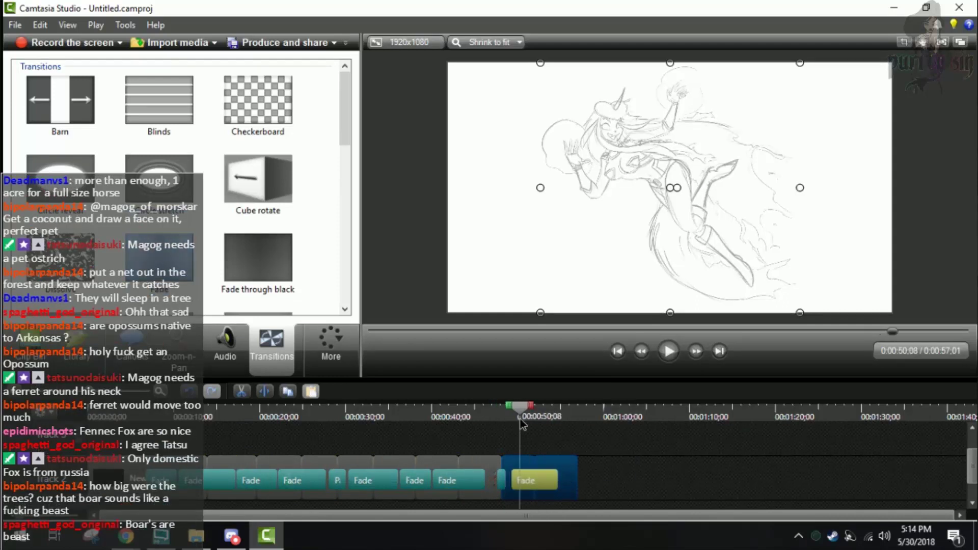
- Play the preview from 0:00:50;08 through the Fade between 9.png and 10.png to the end of the timeline
{"action": "left_click", "coordinate": [677, 362]}
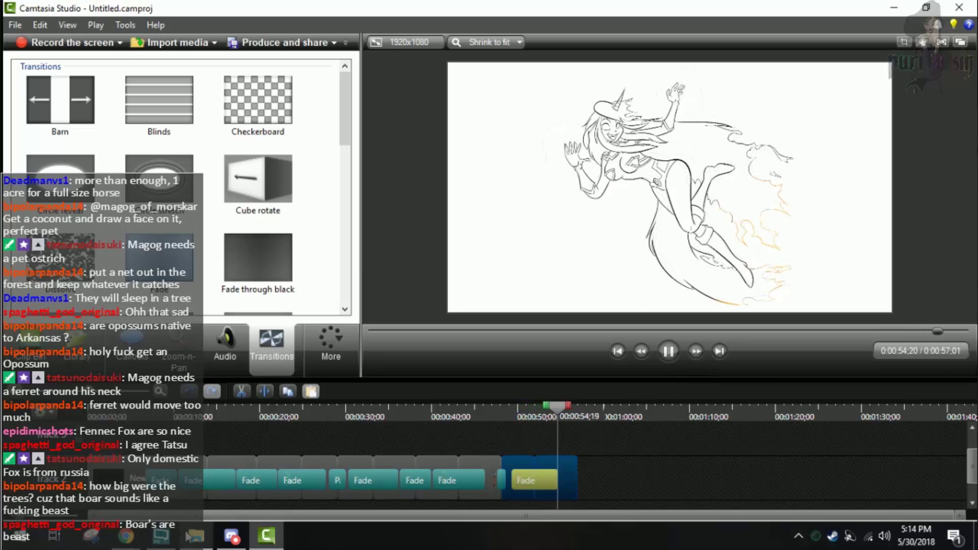
{"action": "left_click", "coordinate": [161, 536]}
{"action": "left_click", "coordinate": [161, 536]}
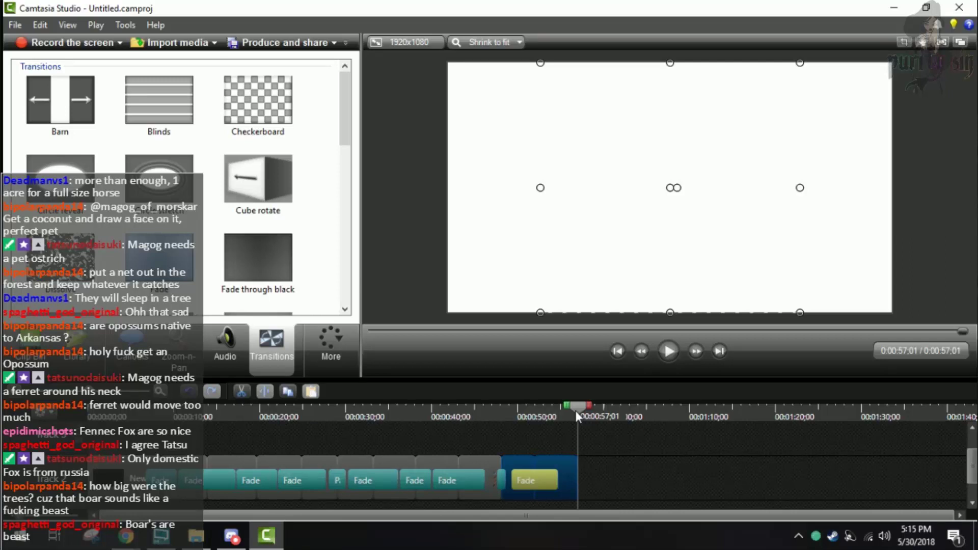
- Place 11.png directly after 10.png on Track 2, link them with a Fade, and scrub to 0:01:00;24
{"action": "left_click", "coordinate": [28, 357]}
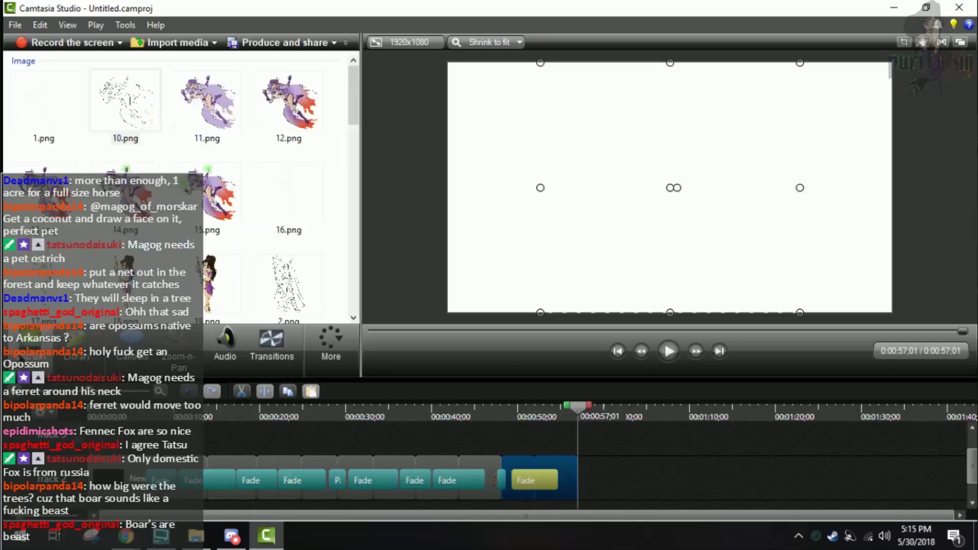
{"action": "left_click_drag", "start_coordinate": [205, 102], "coordinate": [597, 472]}
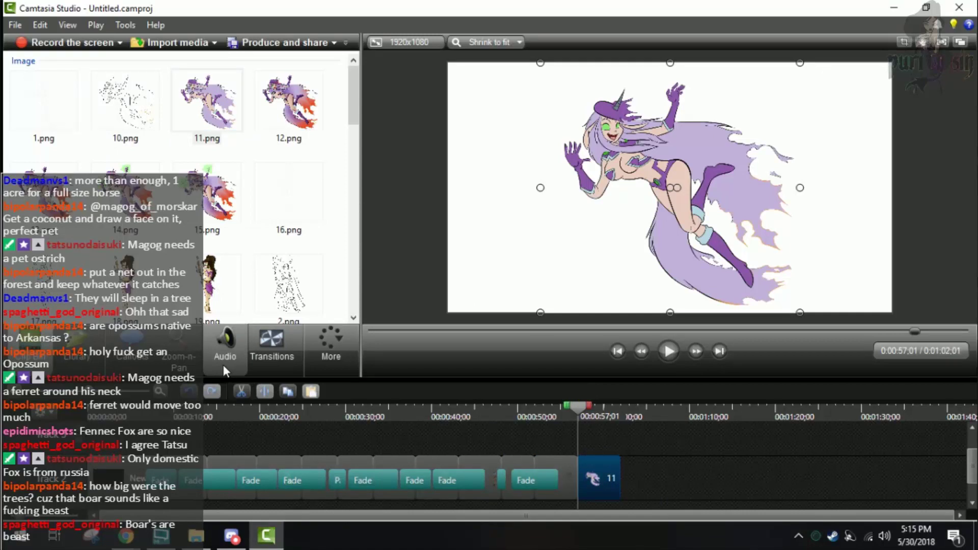
{"action": "left_click", "coordinate": [276, 351]}
{"action": "left_click_drag", "start_coordinate": [240, 255], "coordinate": [561, 482]}
{"action": "left_click_drag", "start_coordinate": [580, 410], "coordinate": [585, 444]}
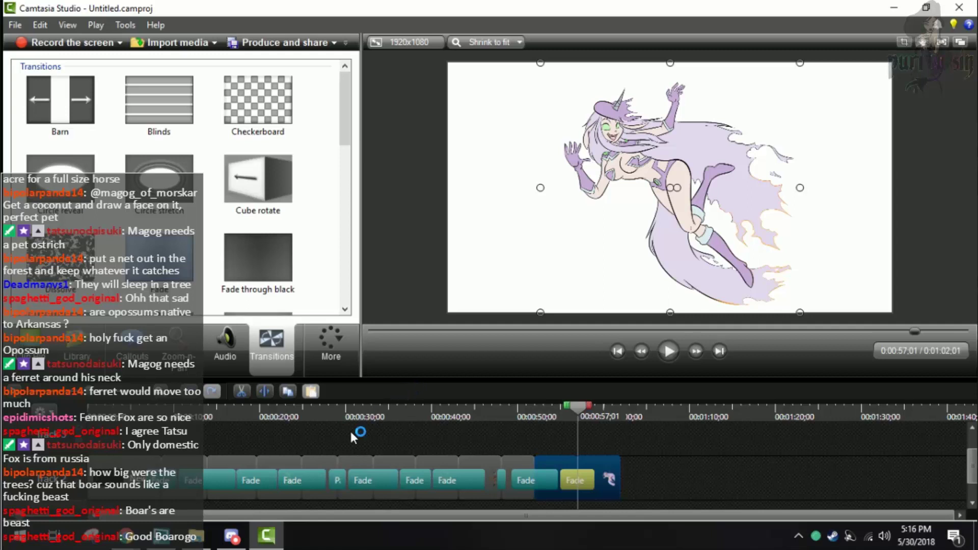
{"action": "left_click_drag", "start_coordinate": [578, 407], "coordinate": [617, 419]}
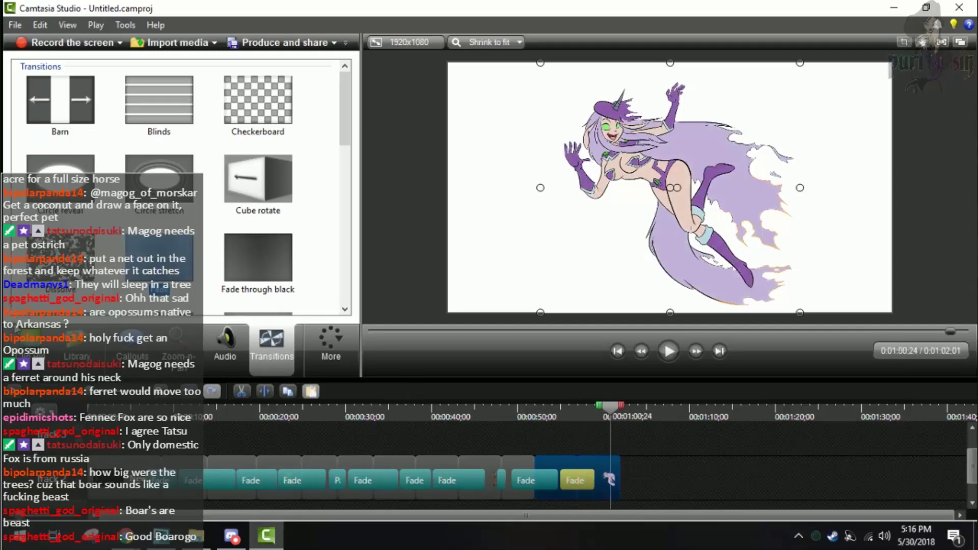
- Place 12.png directly after 11.png on Track 2 and move the playhead to 0:01:04;17
{"action": "left_click", "coordinate": [20, 334]}
{"action": "left_click", "coordinate": [282, 102]}
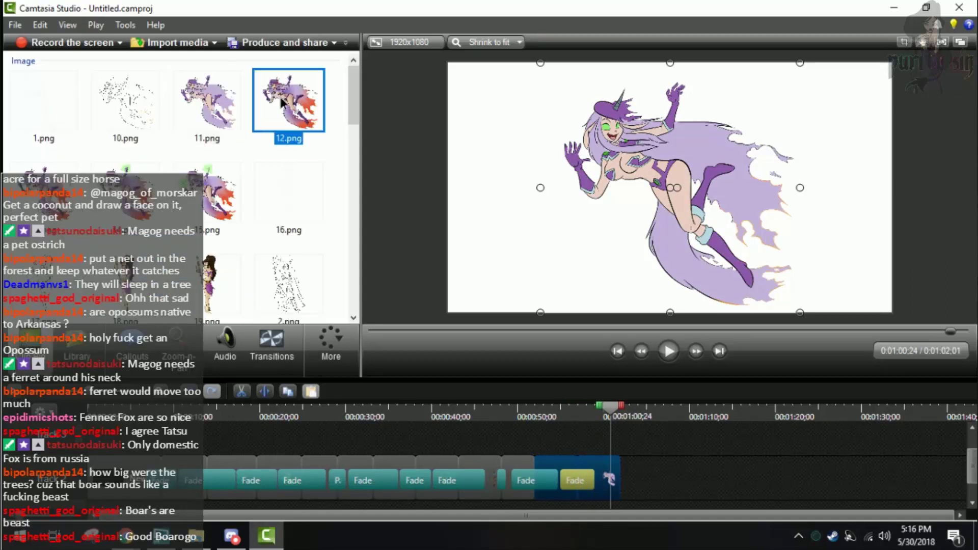
{"action": "left_click_drag", "start_coordinate": [281, 102], "coordinate": [644, 479]}
{"action": "left_click_drag", "start_coordinate": [613, 417], "coordinate": [646, 417]}
- Add a Fade of about five seconds between 11.png and 12.png and scrub it from 0:00:59;05 to 0:01:03;13
{"action": "left_click", "coordinate": [273, 337]}
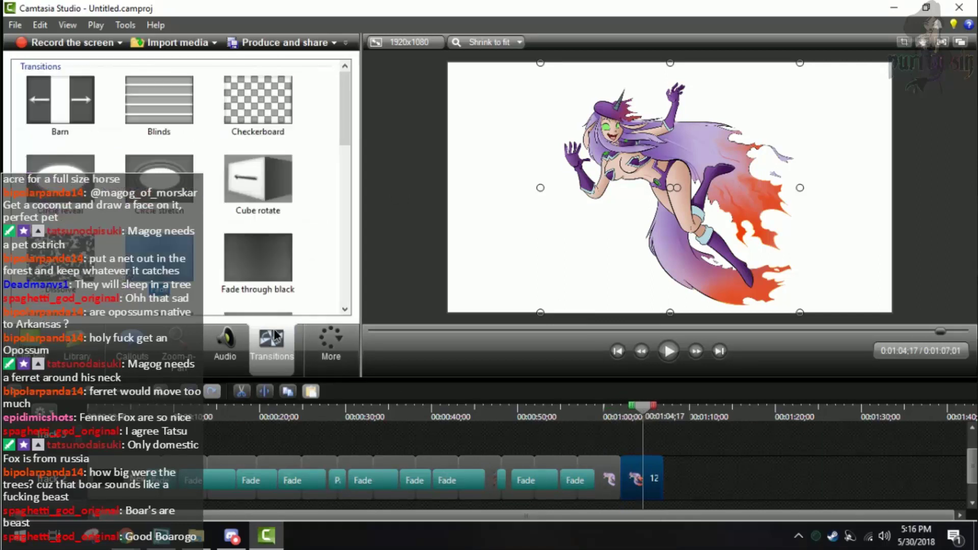
{"action": "mouse_move", "coordinate": [158, 250]}
{"action": "left_mouse_down"}
{"action": "mouse_move", "coordinate": [622, 484]}
{"action": "mouse_move", "coordinate": [599, 486]}
{"action": "left_mouse_up"}
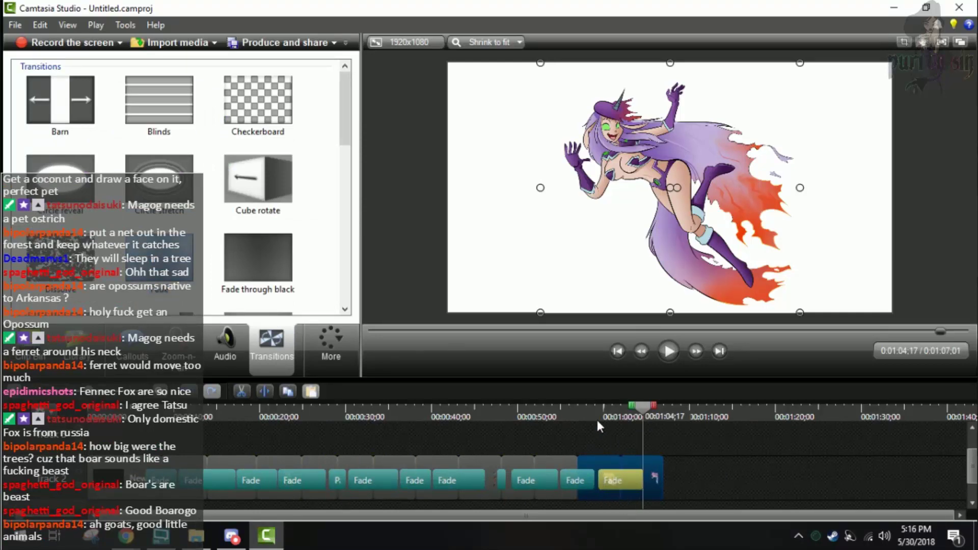
{"action": "left_click", "coordinate": [596, 413]}
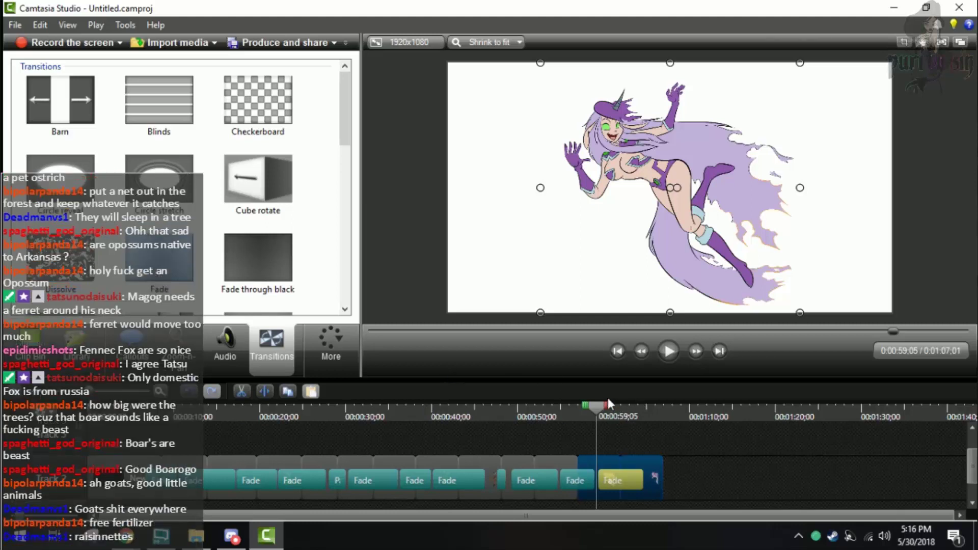
{"action": "left_click_drag", "start_coordinate": [594, 422], "coordinate": [634, 423]}
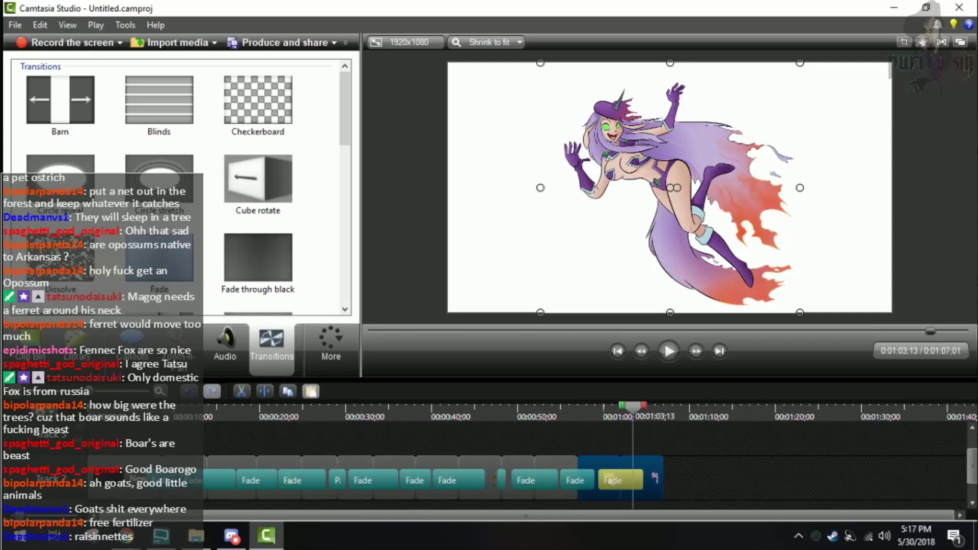
- Place 13.png after 12.png on Track 2, shortening 12.png by about one second so the clips meet without a gap
{"action": "left_click", "coordinate": [28, 362]}
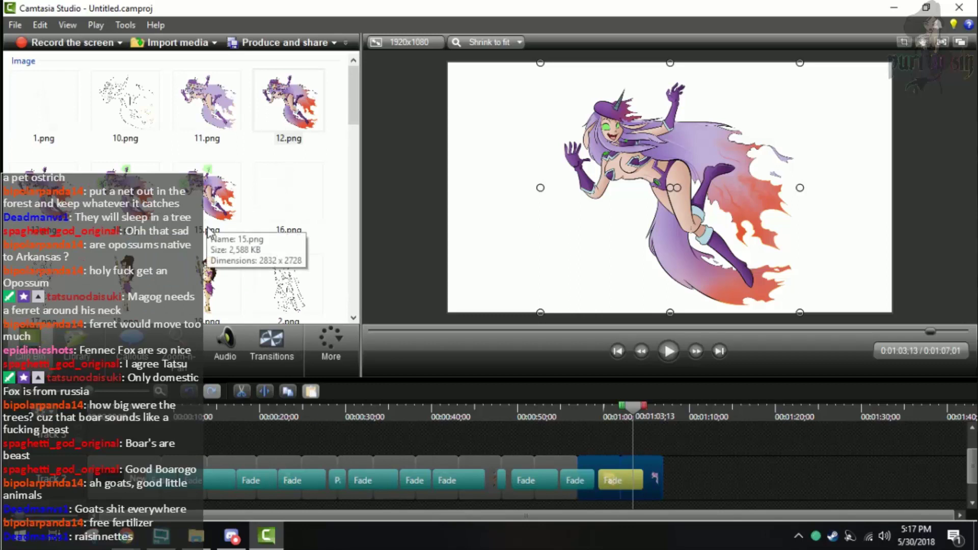
{"action": "mouse_move", "coordinate": [635, 418]}
{"action": "left_mouse_down"}
{"action": "mouse_move", "coordinate": [635, 405]}
{"action": "mouse_move", "coordinate": [652, 411]}
{"action": "left_mouse_up"}
{"action": "left_click_drag", "start_coordinate": [56, 217], "coordinate": [677, 483]}
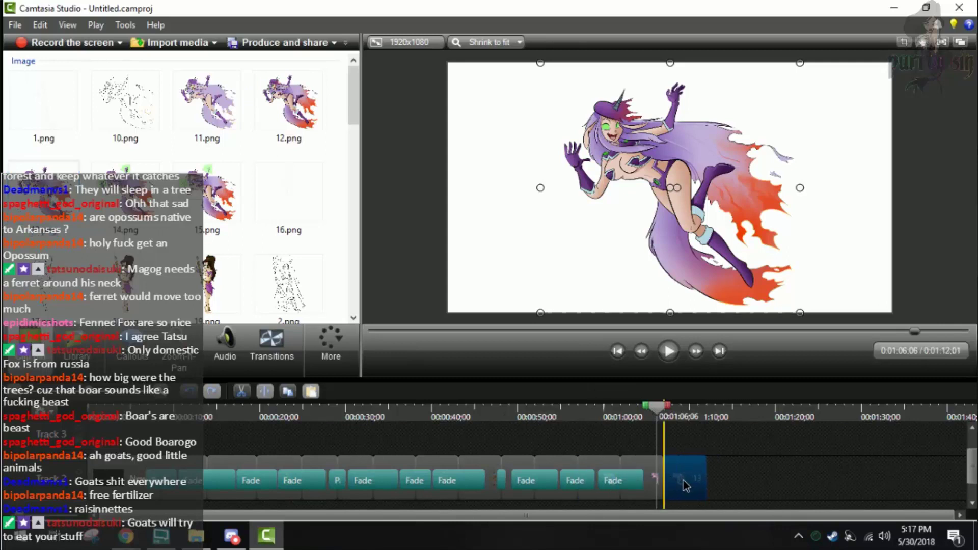
{"action": "left_click_drag", "start_coordinate": [662, 416], "coordinate": [642, 416]}
{"action": "mouse_move", "coordinate": [678, 480]}
{"action": "left_mouse_down"}
{"action": "mouse_move", "coordinate": [695, 480]}
{"action": "mouse_move", "coordinate": [654, 479]}
{"action": "mouse_move", "coordinate": [664, 483]}
{"action": "left_mouse_up"}
{"action": "left_click", "coordinate": [660, 479]}
{"action": "left_click", "coordinate": [688, 483]}
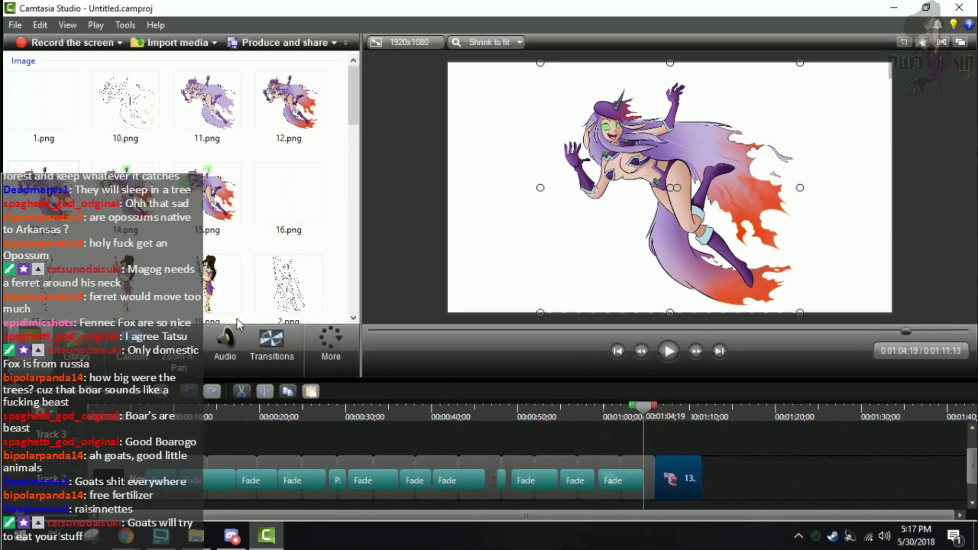
- Add a Fade between 12.png and 13.png and play the preview through it to 0:01:11;06
{"action": "left_click", "coordinate": [270, 342]}
{"action": "left_click_drag", "start_coordinate": [628, 496], "coordinate": [656, 497]}
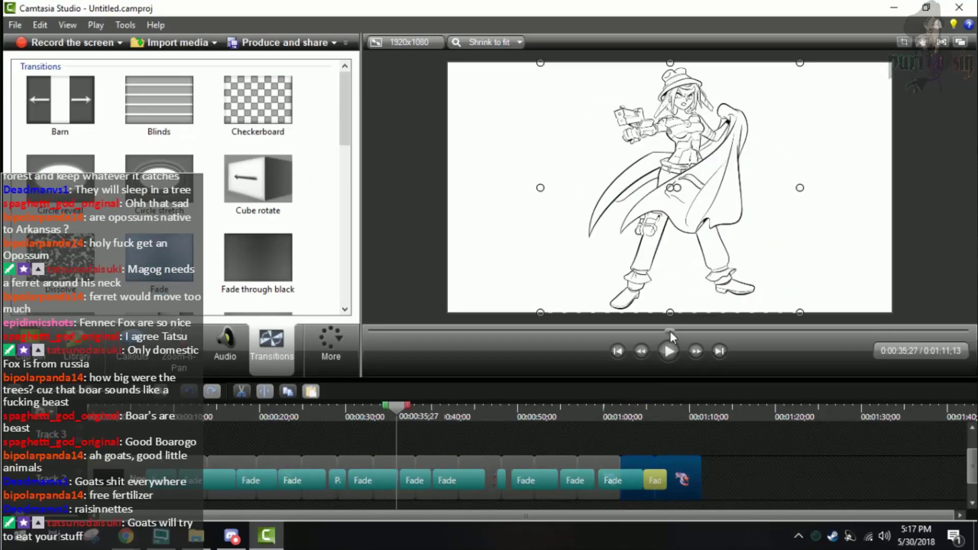
{"action": "left_click_drag", "start_coordinate": [395, 415], "coordinate": [560, 418]}
{"action": "left_click_drag", "start_coordinate": [657, 410], "coordinate": [621, 411]}
{"action": "left_click", "coordinate": [674, 354]}
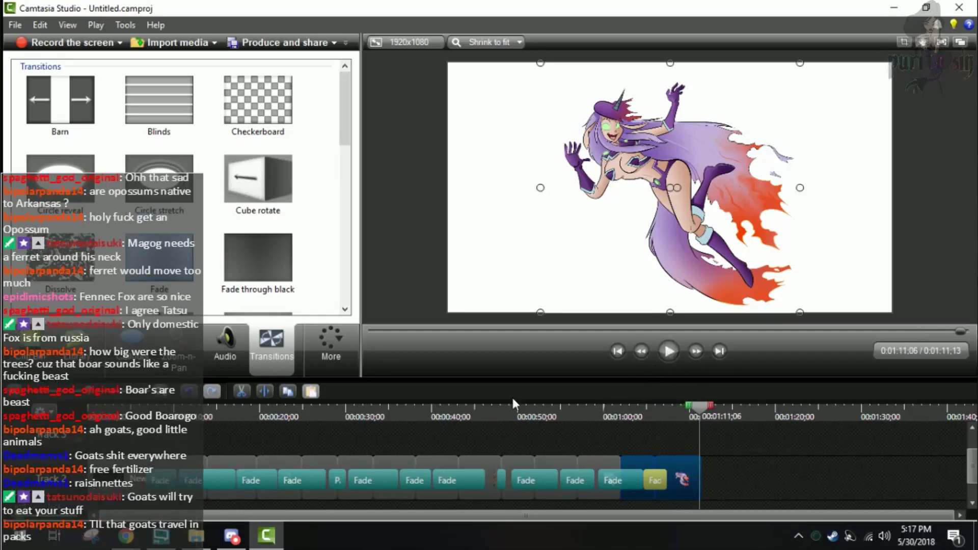
- Place 14.png on Track 2, shorten 13.png by about one second, and close the gap between them
{"action": "left_click", "coordinate": [31, 352]}
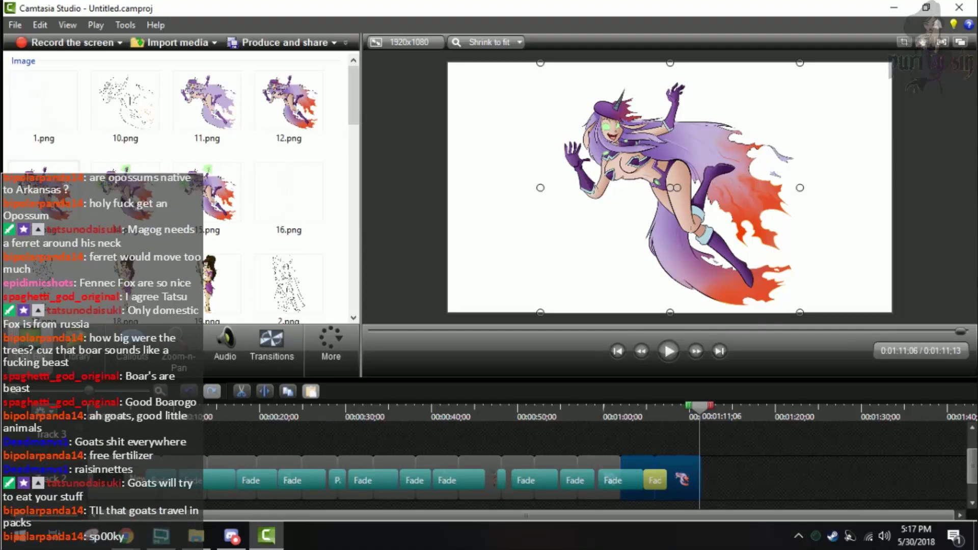
{"action": "left_click_drag", "start_coordinate": [122, 200], "coordinate": [732, 480]}
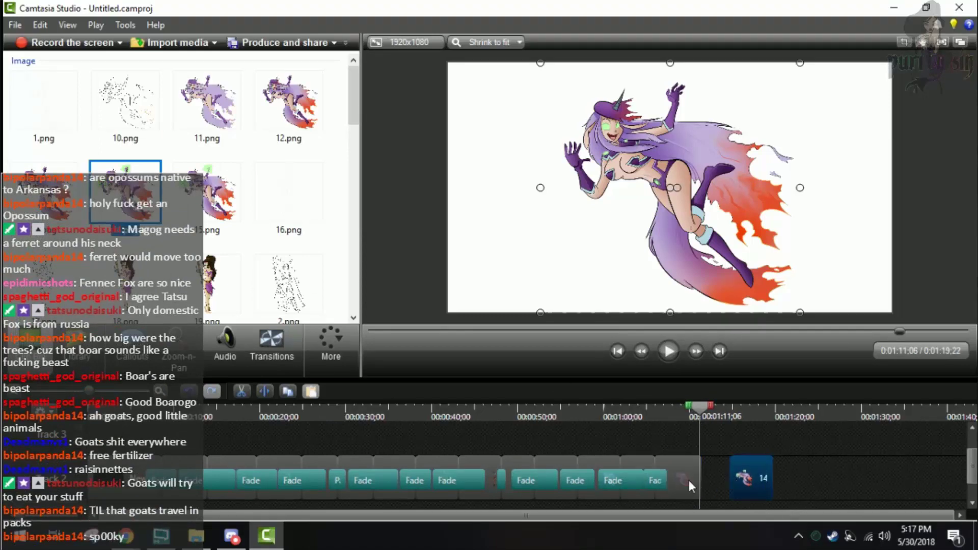
{"action": "left_click", "coordinate": [805, 435]}
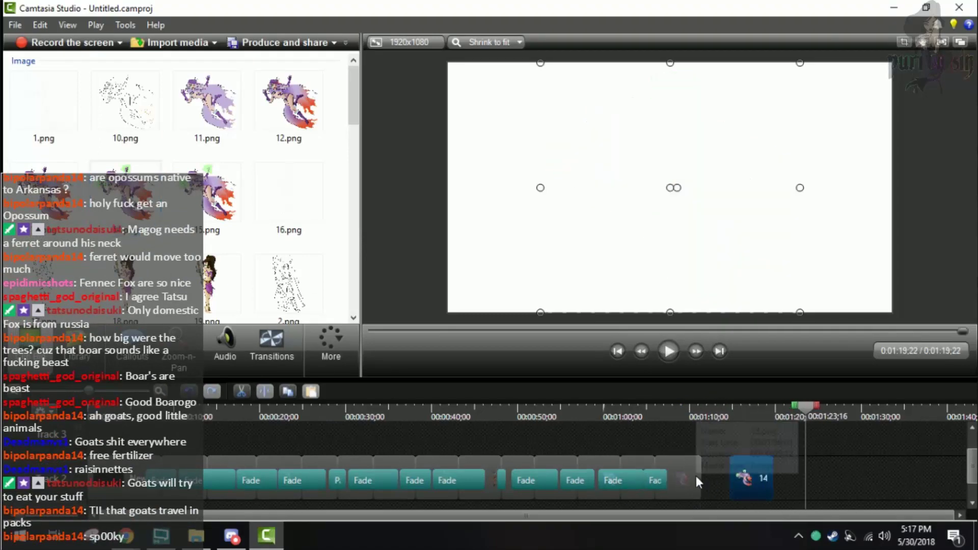
{"action": "mouse_move", "coordinate": [699, 475]}
{"action": "left_mouse_down"}
{"action": "mouse_move", "coordinate": [691, 476]}
{"action": "mouse_move", "coordinate": [714, 476]}
{"action": "mouse_move", "coordinate": [694, 475]}
{"action": "left_mouse_up"}
- Add a five-second Fade between 13.png and 14.png, play it from 0:01:07;17 and pause at 0:01:12;27
{"action": "left_click", "coordinate": [270, 343]}
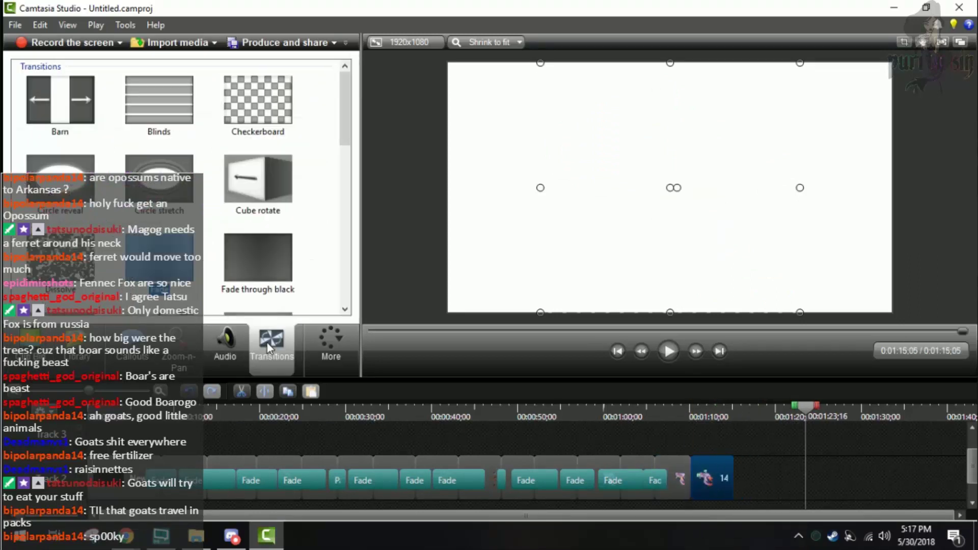
{"action": "left_click_drag", "start_coordinate": [166, 262], "coordinate": [667, 480]}
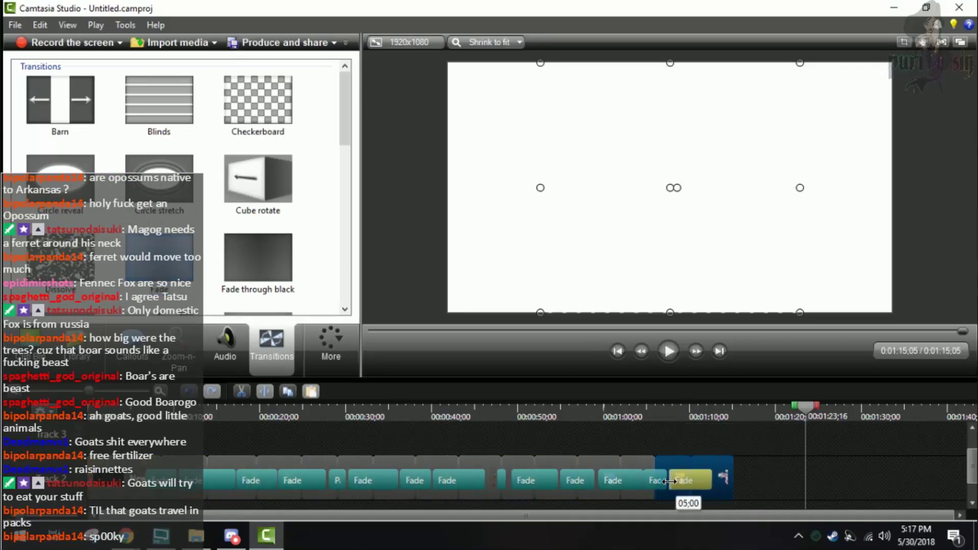
{"action": "left_click", "coordinate": [660, 420]}
{"action": "left_click_drag", "start_coordinate": [659, 420], "coordinate": [669, 420]}
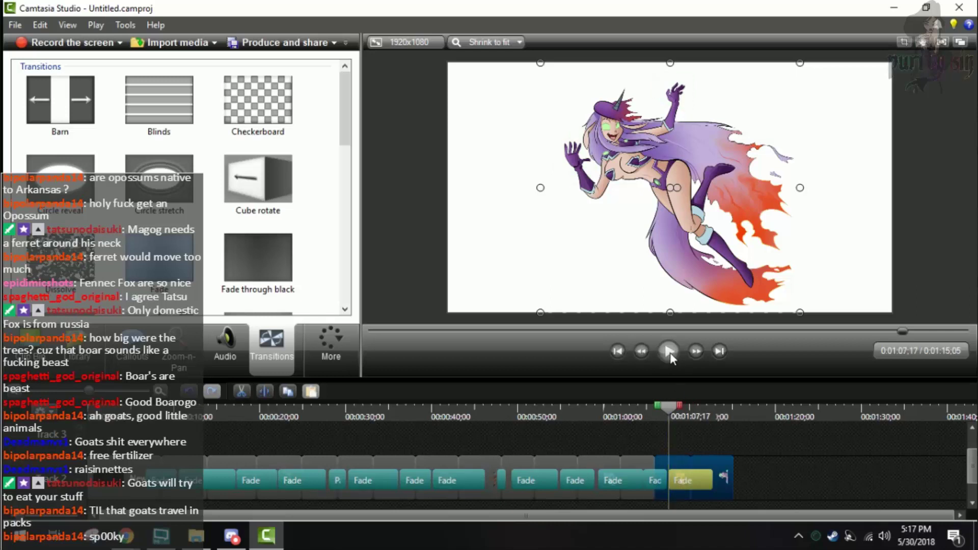
{"action": "left_click", "coordinate": [671, 353]}
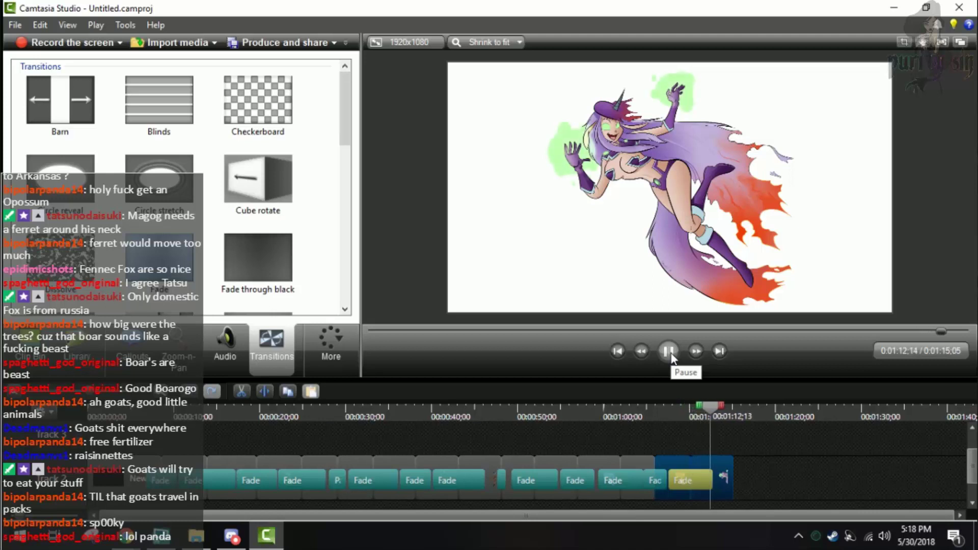
{"action": "left_click", "coordinate": [670, 354]}
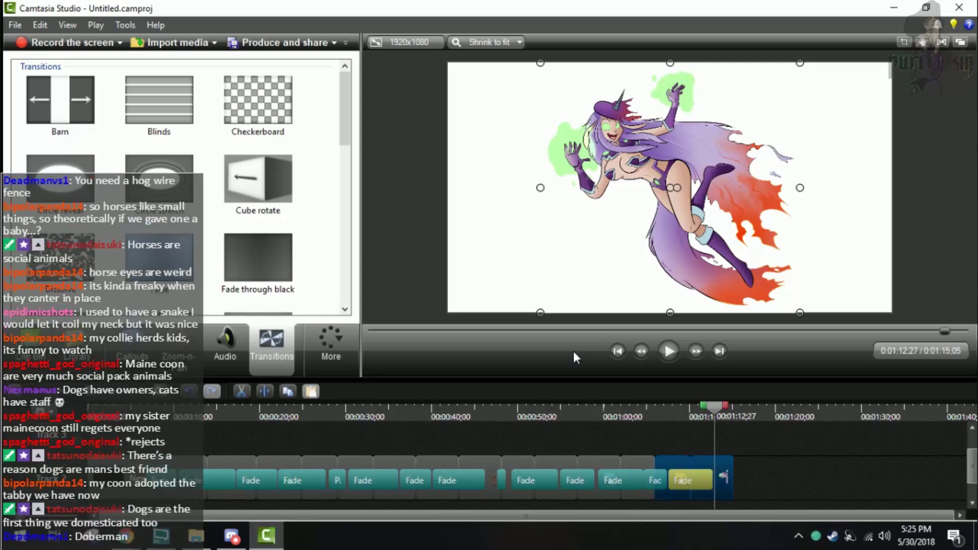
- Save the project to the Desktop under the name "monthly art show"
{"action": "left_click", "coordinate": [15, 24]}
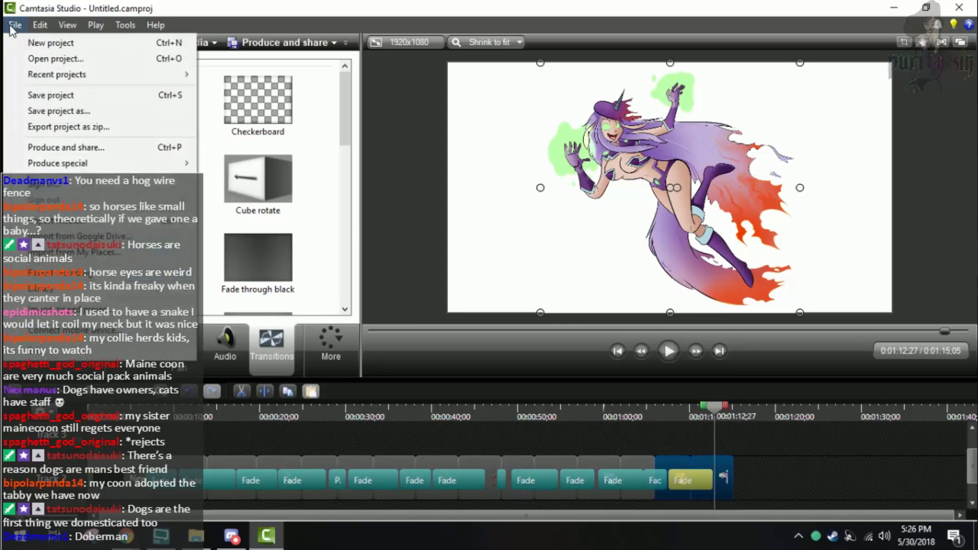
{"action": "left_click", "coordinate": [45, 109]}
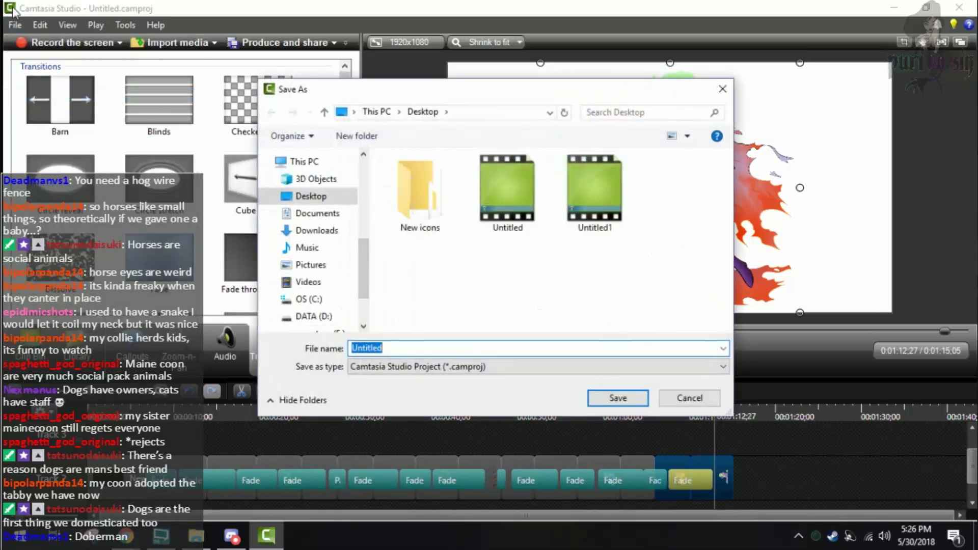
{"action": "type", "text": "d"}
{"action": "key", "text": "BackSpace"}
{"action": "type", "text": "monthly art show"}
{"action": "key", "text": "Return"}
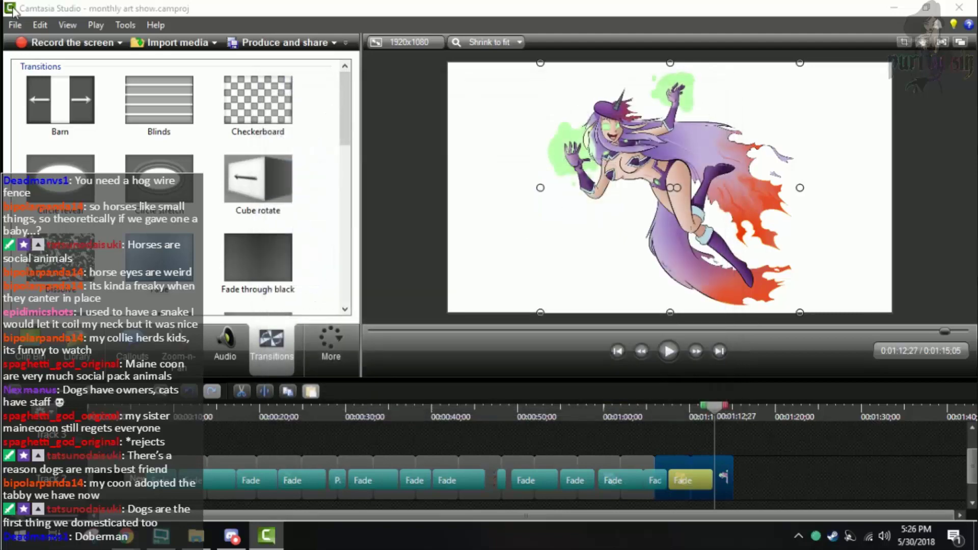
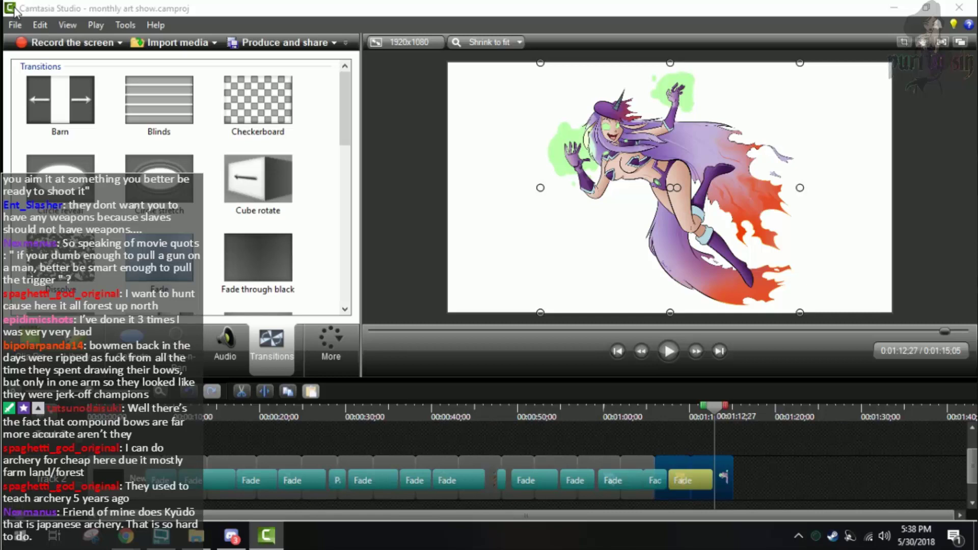
- Place 15.png directly after 14.png on Track 2 and link them with a Fade
{"action": "left_click", "coordinate": [14, 337]}
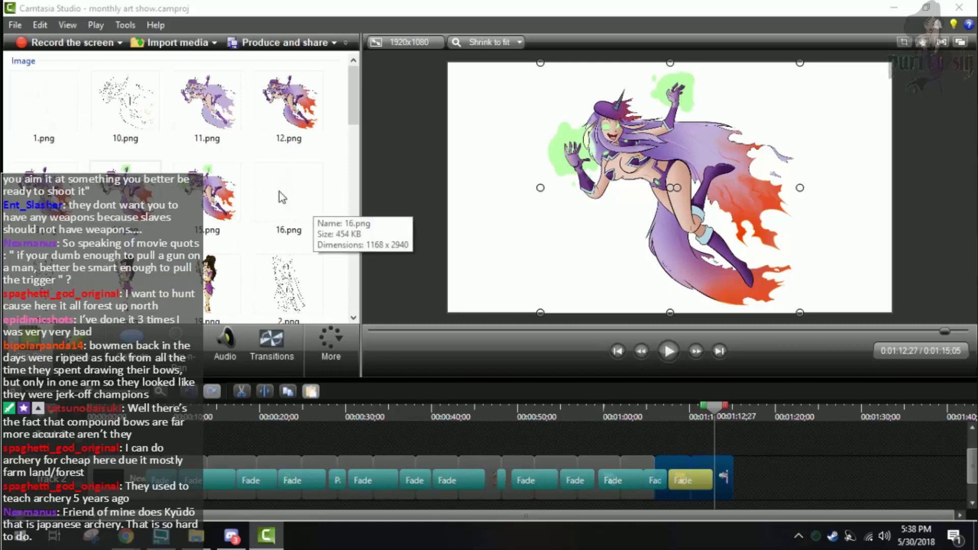
{"action": "left_click_drag", "start_coordinate": [212, 194], "coordinate": [749, 464]}
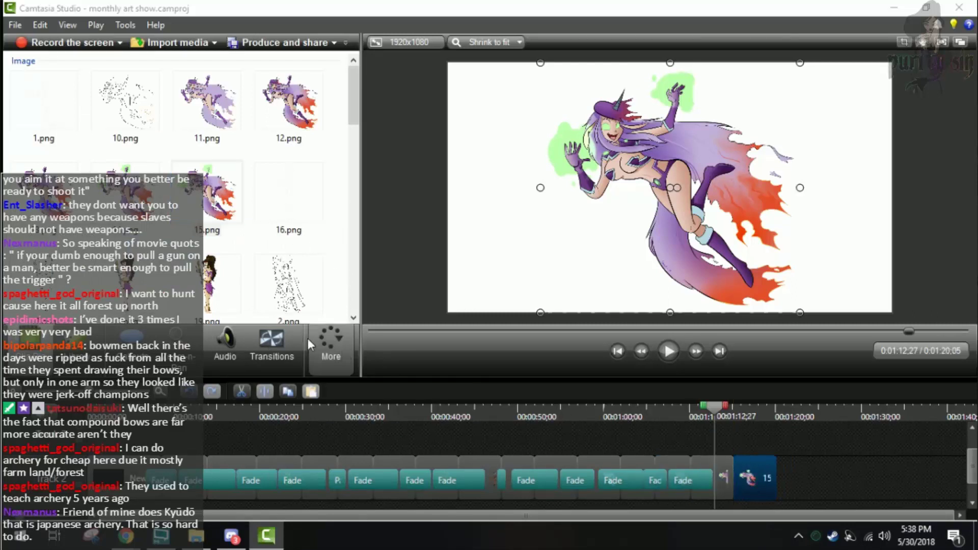
{"action": "left_click", "coordinate": [271, 342]}
{"action": "left_click_drag", "start_coordinate": [160, 258], "coordinate": [732, 481]}
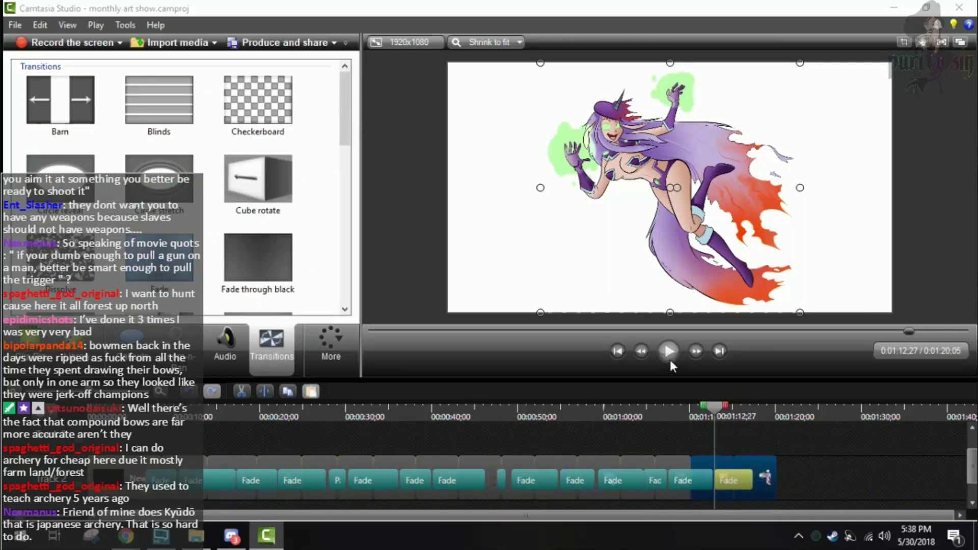
- Play the new Fade, pause the preview at 0:01:18;13, and save the project
{"action": "left_click", "coordinate": [669, 356]}
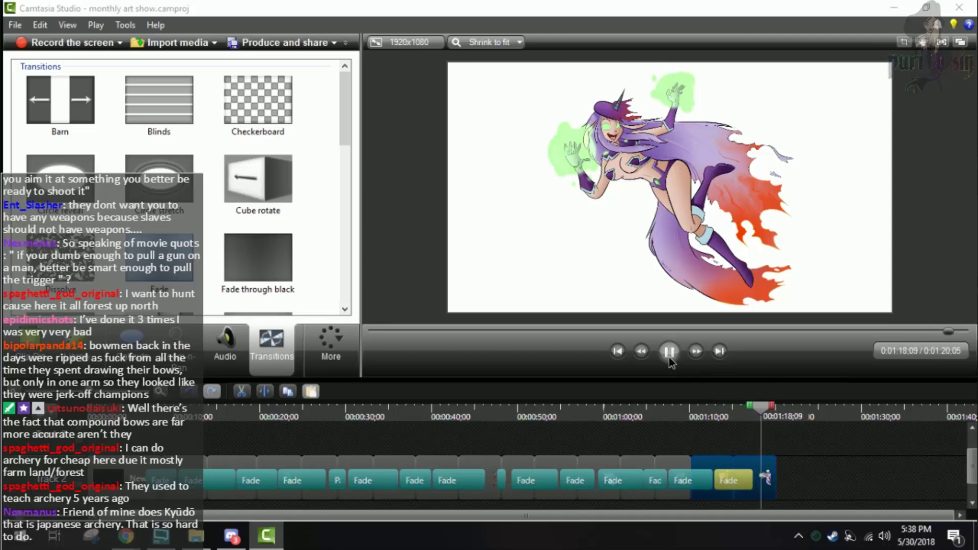
{"action": "left_click", "coordinate": [668, 353]}
{"action": "left_click", "coordinate": [15, 25]}
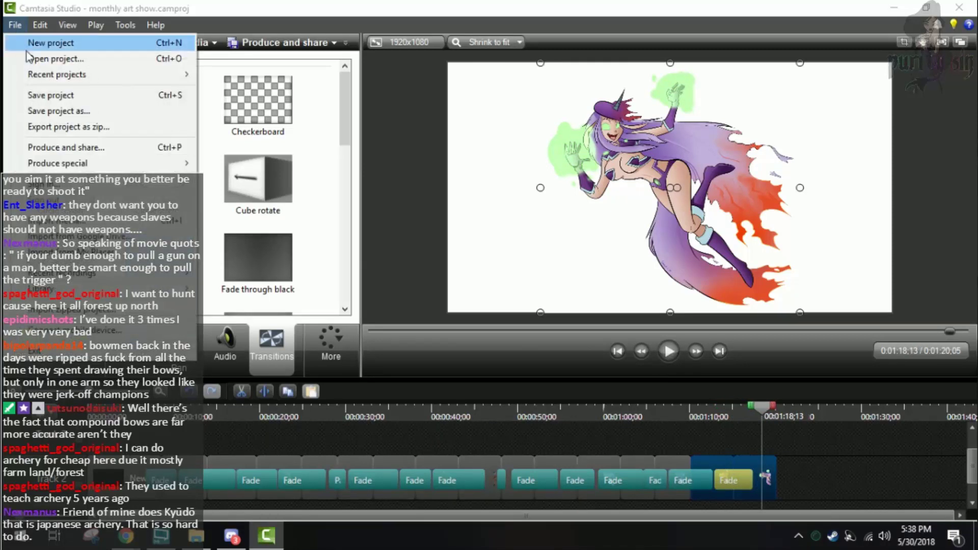
{"action": "left_click", "coordinate": [30, 95]}
- Place 16.png directly after 15.png on Track 2
{"action": "left_click", "coordinate": [28, 347]}
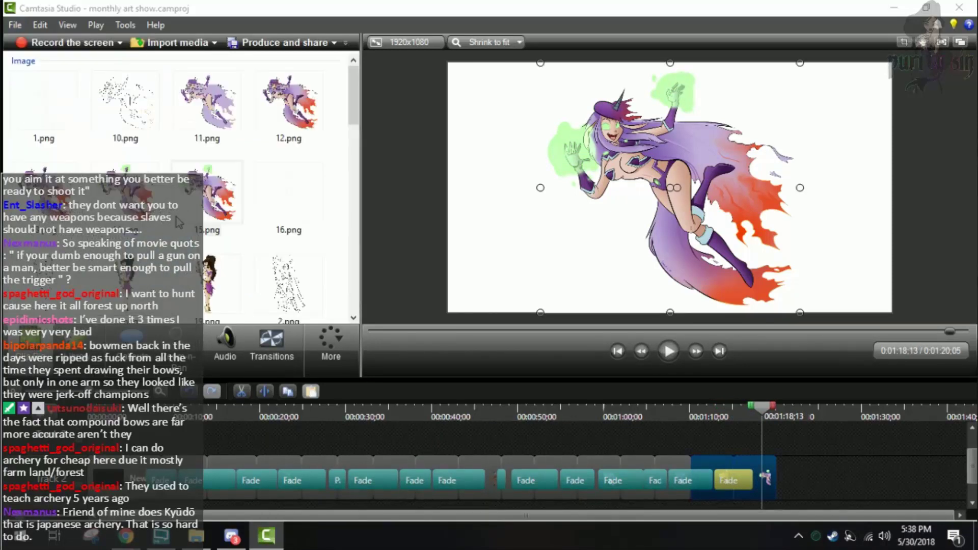
{"action": "left_click_drag", "start_coordinate": [288, 199], "coordinate": [815, 494]}
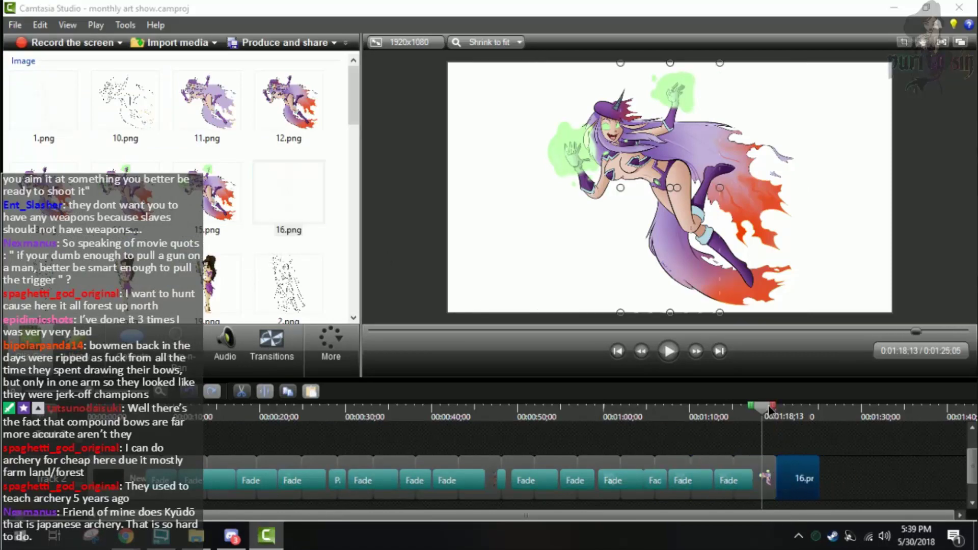
- Move the playhead to 0:01:22;13 over 16.png and save the project over the existing "monthly art show" file on the Desktop
{"action": "mouse_move", "coordinate": [769, 405]}
{"action": "left_mouse_down"}
{"action": "mouse_move", "coordinate": [815, 406]}
{"action": "mouse_move", "coordinate": [691, 408]}
{"action": "left_mouse_up"}
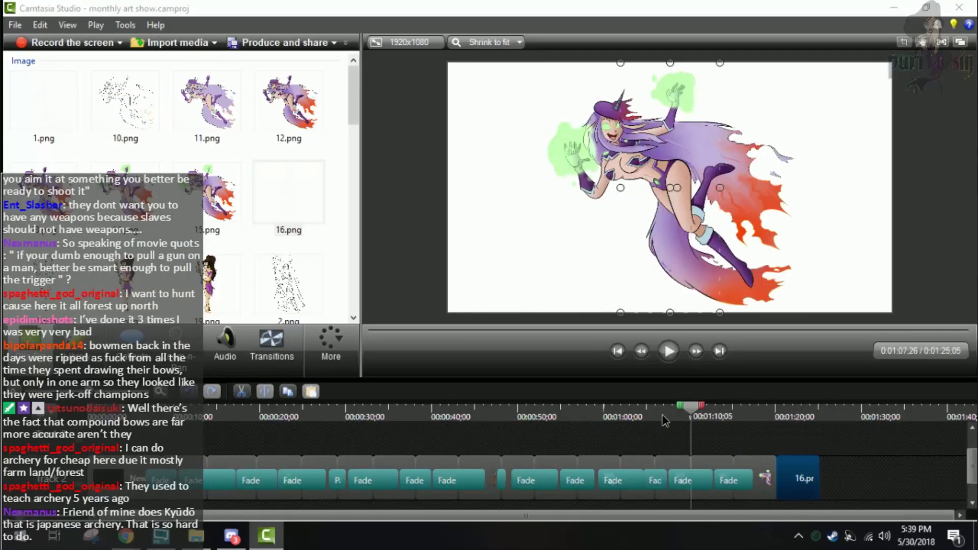
{"action": "left_click_drag", "start_coordinate": [415, 408], "coordinate": [804, 466]}
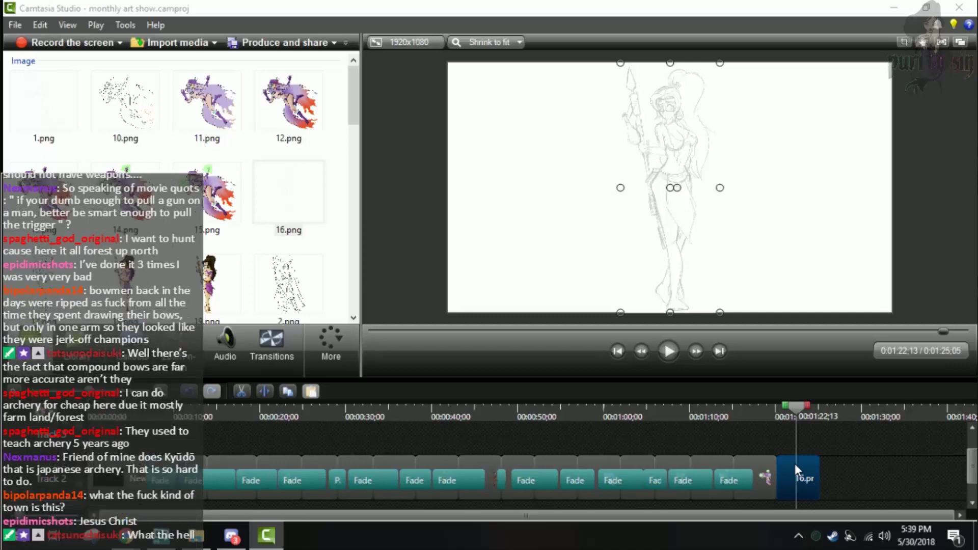
{"action": "left_click", "coordinate": [15, 25]}
{"action": "left_click", "coordinate": [56, 110]}
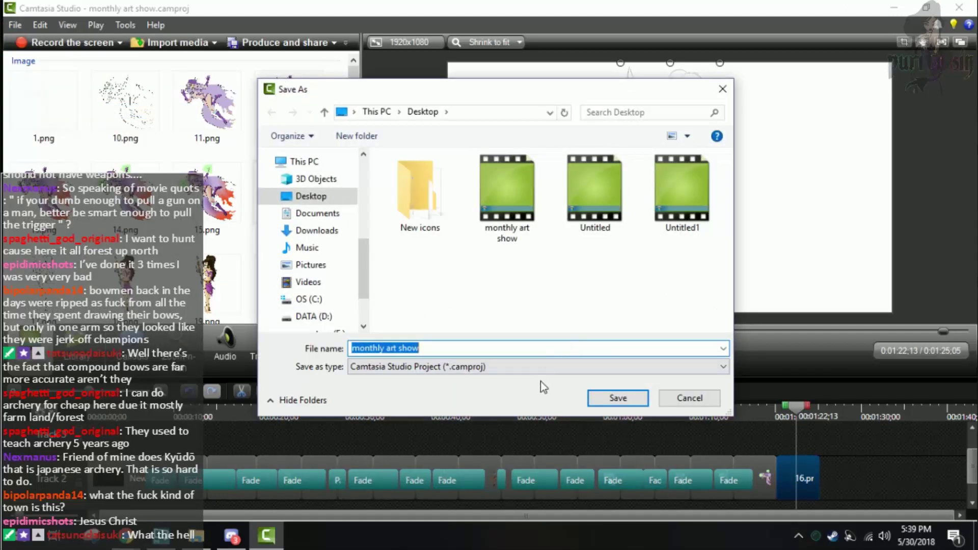
{"action": "left_click", "coordinate": [590, 393]}
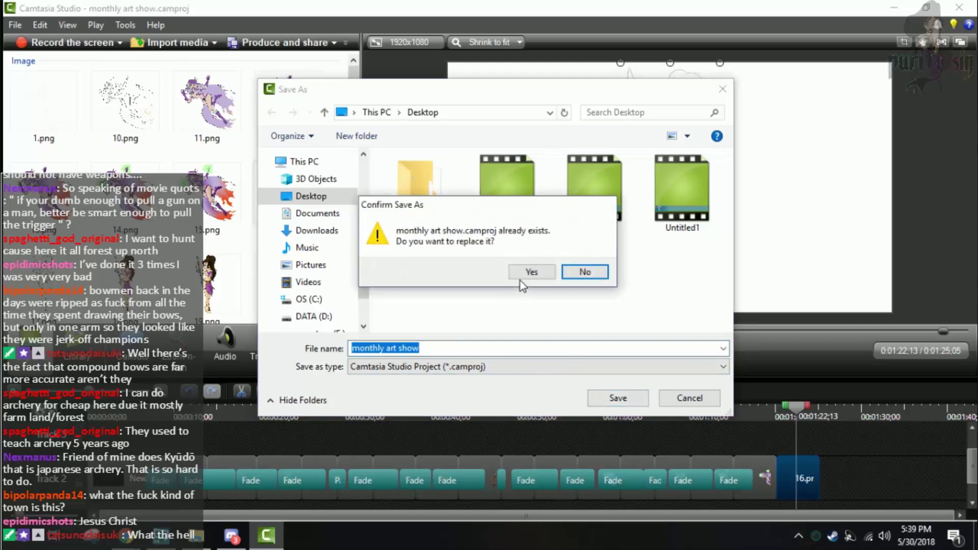
{"action": "left_click", "coordinate": [525, 272]}
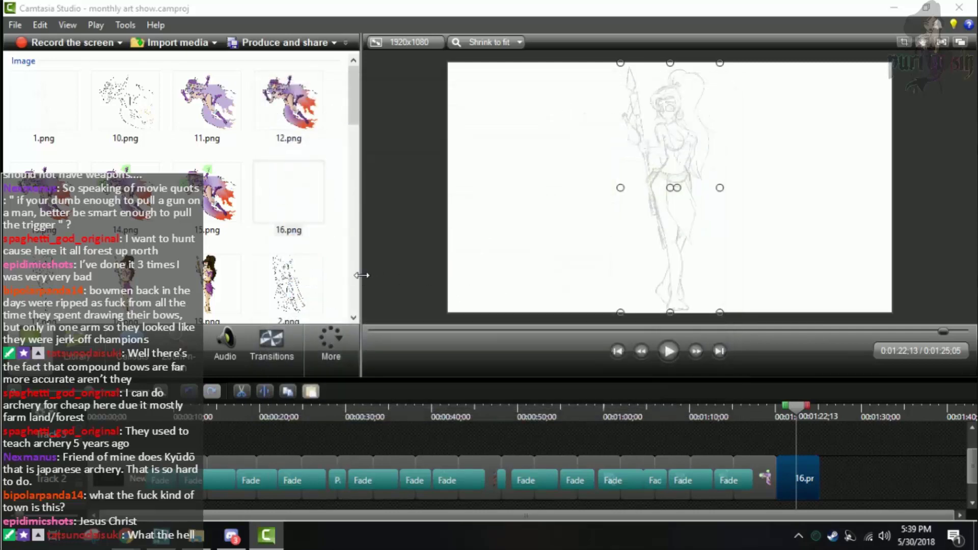
{"action": "left_click", "coordinate": [235, 543]}
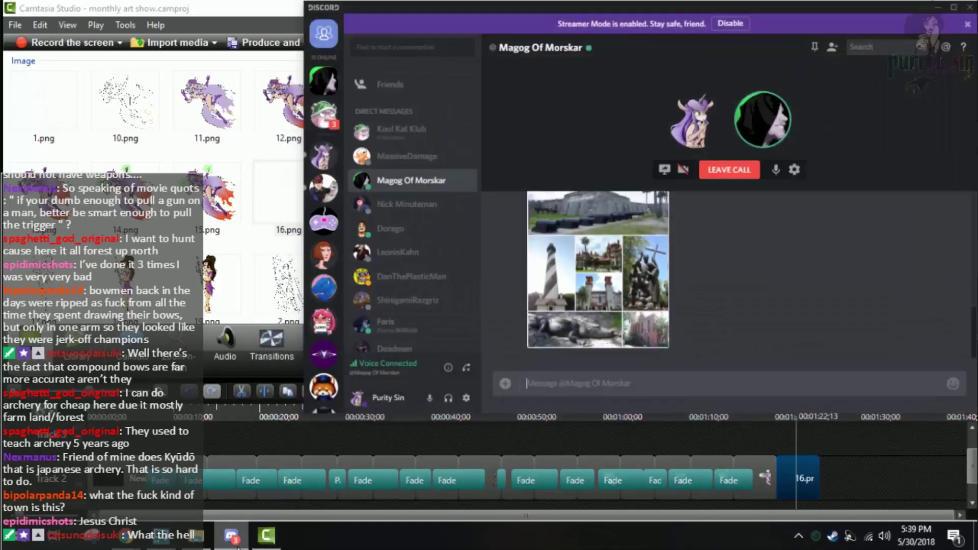
{"action": "left_click", "coordinate": [235, 543]}
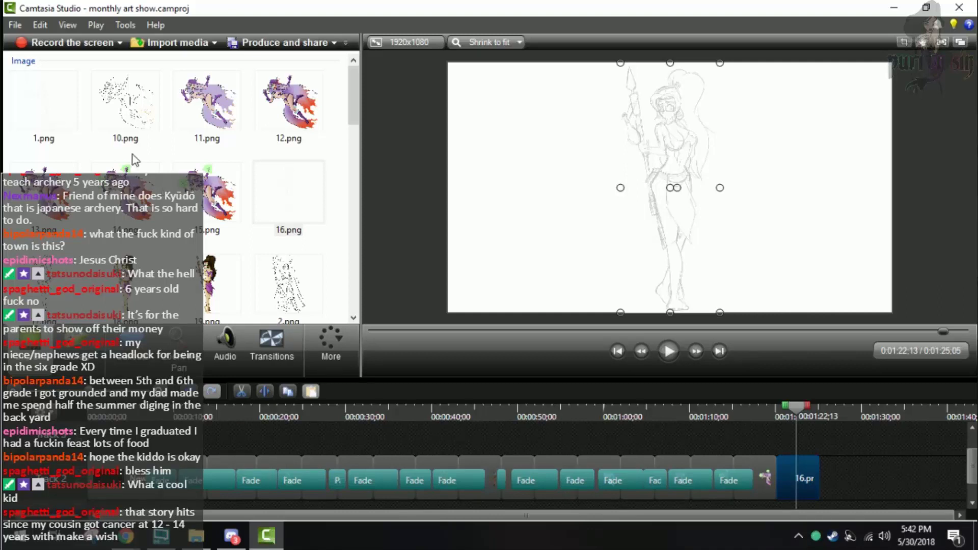
- Trim the end of 15.png slightly, keeping 16.png directly against it on Track 2
{"action": "left_click", "coordinate": [271, 344]}
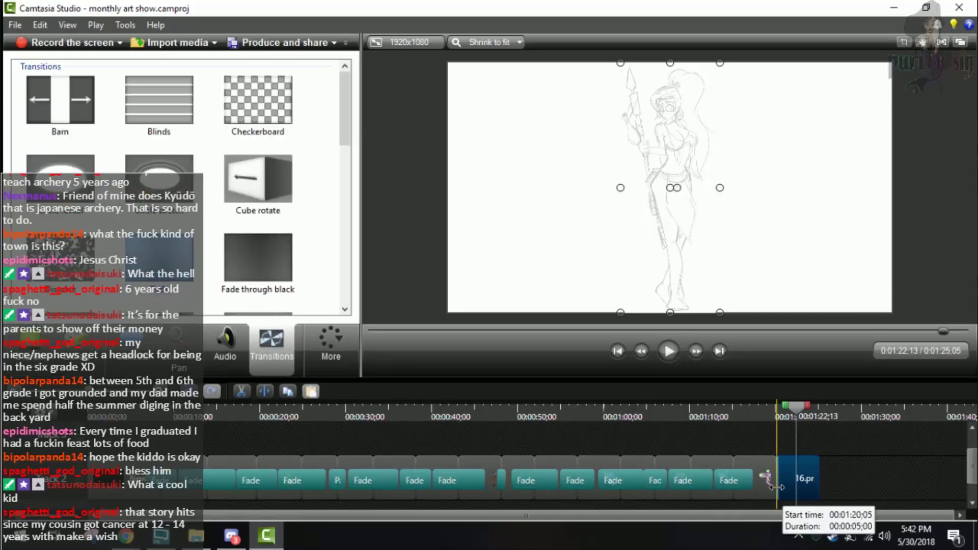
{"action": "left_click", "coordinate": [772, 468]}
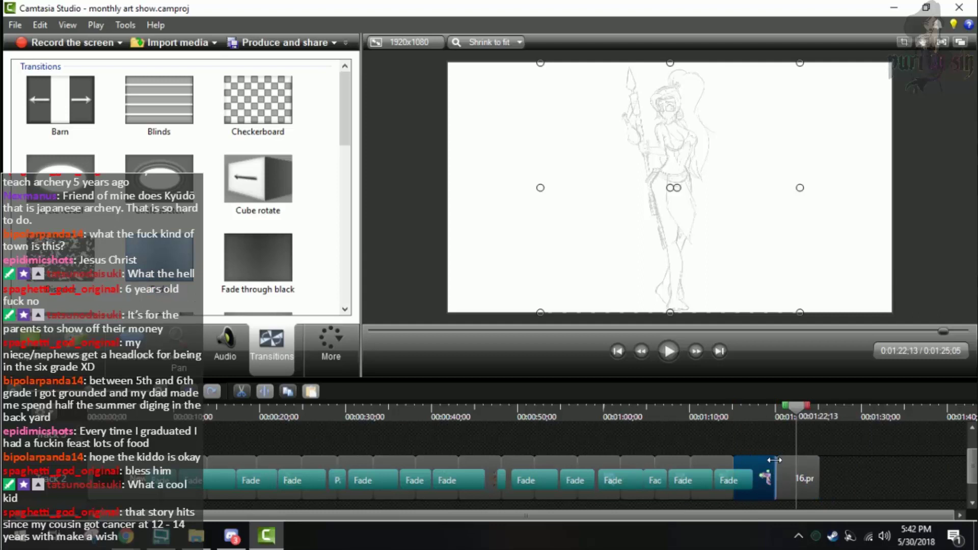
{"action": "left_click_drag", "start_coordinate": [772, 468], "coordinate": [780, 469]}
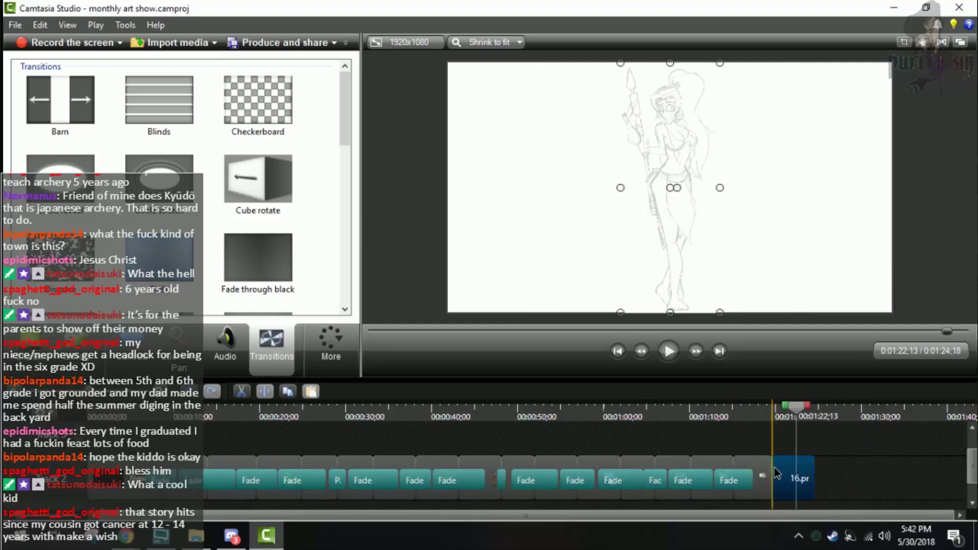
- Try a 2-second transition between 15.png and 16.png, and delete it
{"action": "left_click_drag", "start_coordinate": [655, 480], "coordinate": [770, 479]}
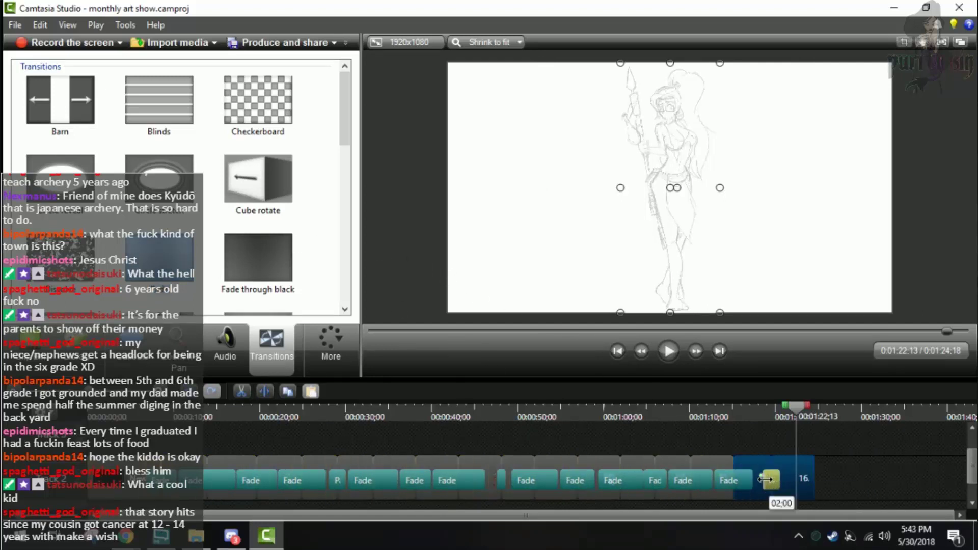
{"action": "right_click", "coordinate": [781, 479]}
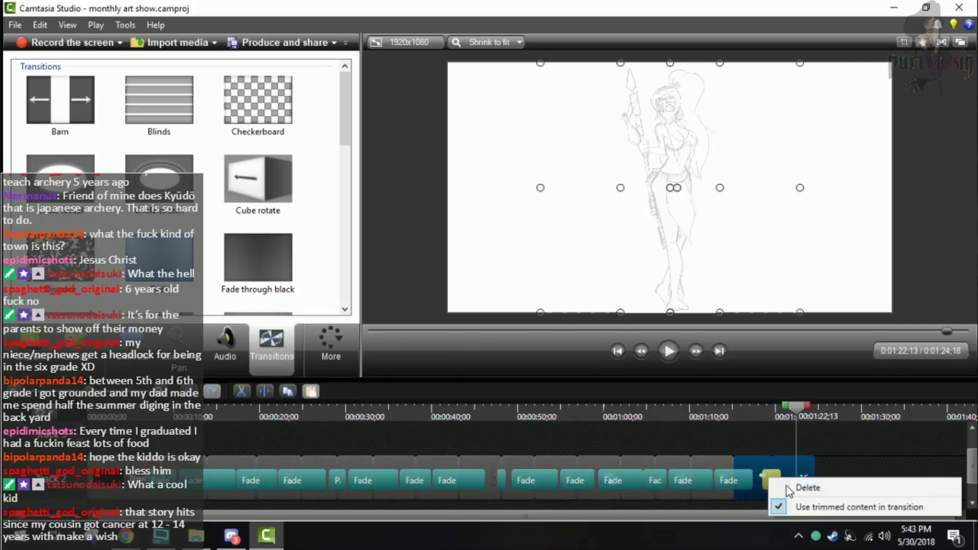
{"action": "left_click", "coordinate": [778, 481]}
- Link 15.png and 16.png on Track 2 with a Page turn transition
{"action": "left_click", "coordinate": [740, 416]}
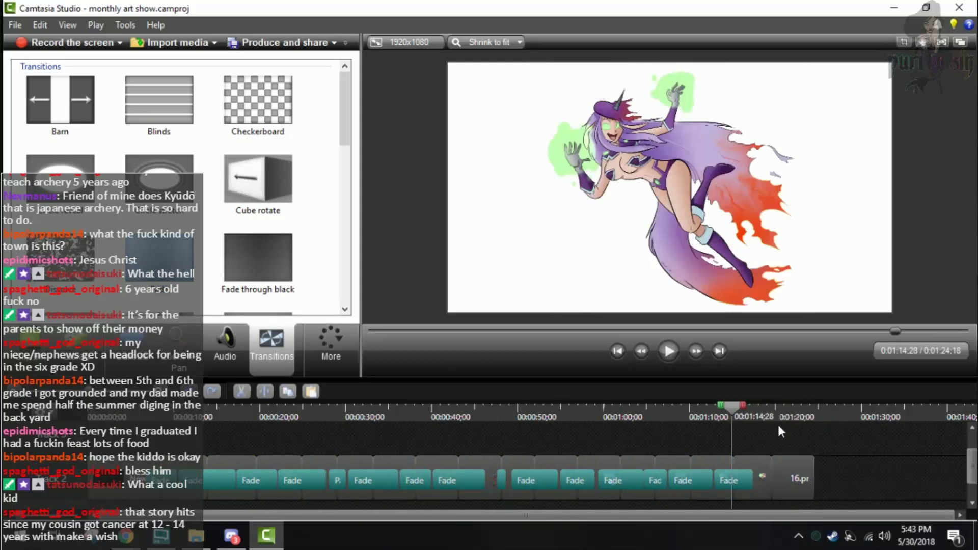
{"action": "left_click_drag", "start_coordinate": [734, 410], "coordinate": [786, 417]}
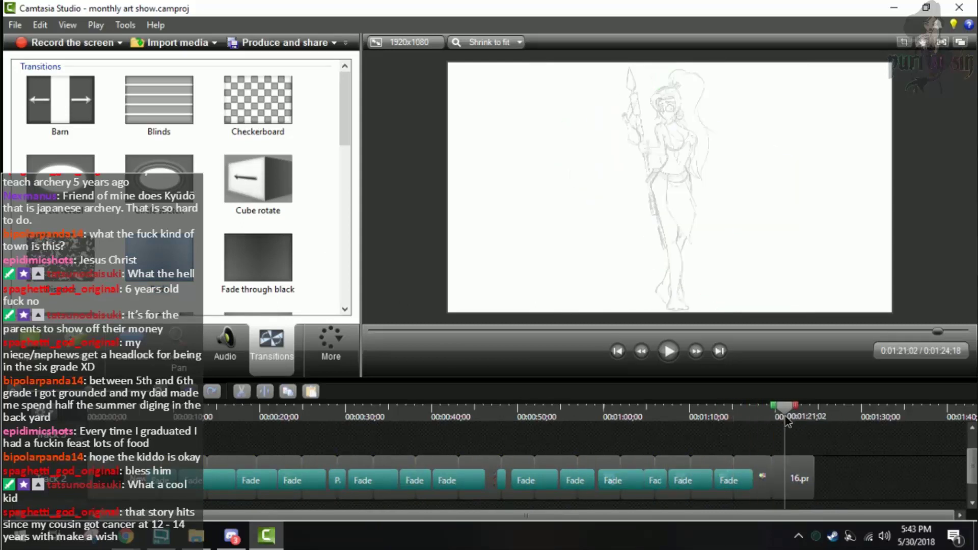
{"action": "scroll", "coordinate": [179, 211], "scroll_direction": "down", "scroll_amount": 5}
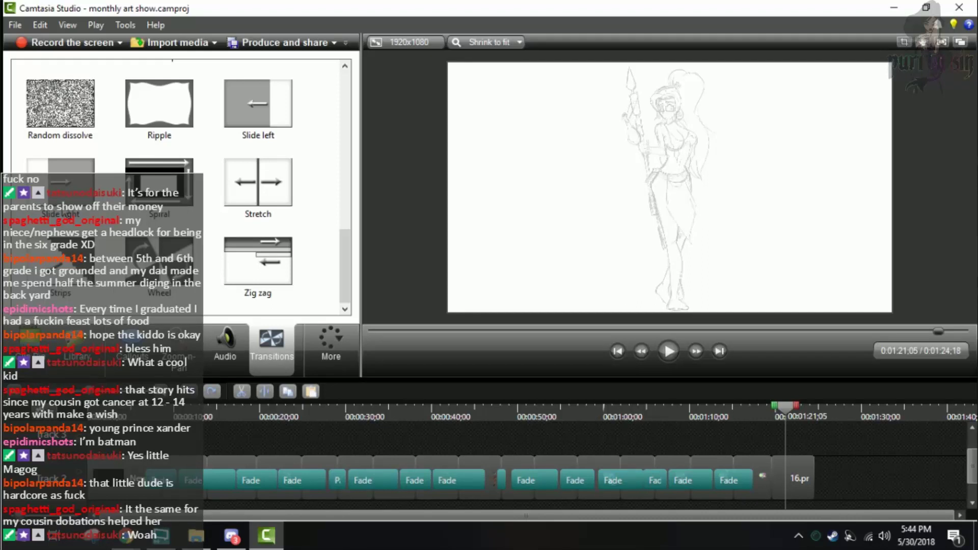
{"action": "scroll", "coordinate": [184, 212], "scroll_direction": "up", "scroll_amount": 5}
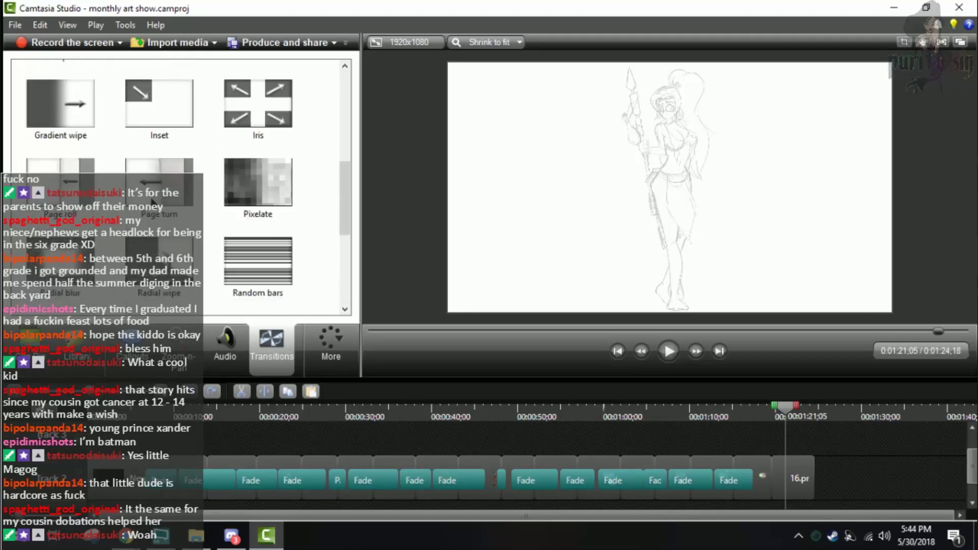
{"action": "left_click", "coordinate": [152, 205]}
{"action": "left_click_drag", "start_coordinate": [153, 204], "coordinate": [772, 479]}
- Move the playhead to 0:01:22;05 and save the project
{"action": "mouse_move", "coordinate": [789, 417]}
{"action": "left_mouse_down"}
{"action": "mouse_move", "coordinate": [754, 417]}
{"action": "mouse_move", "coordinate": [797, 422]}
{"action": "left_mouse_up"}
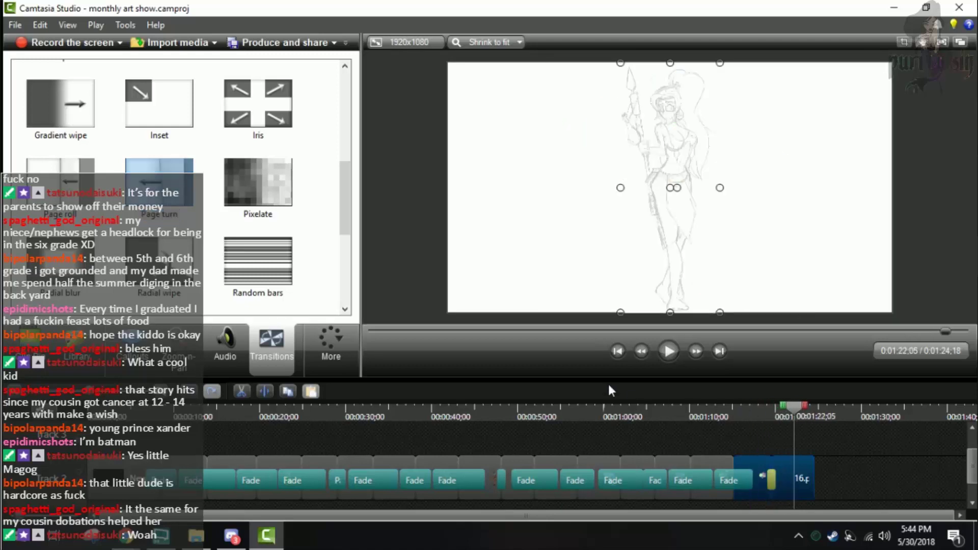
{"action": "left_click", "coordinate": [15, 24]}
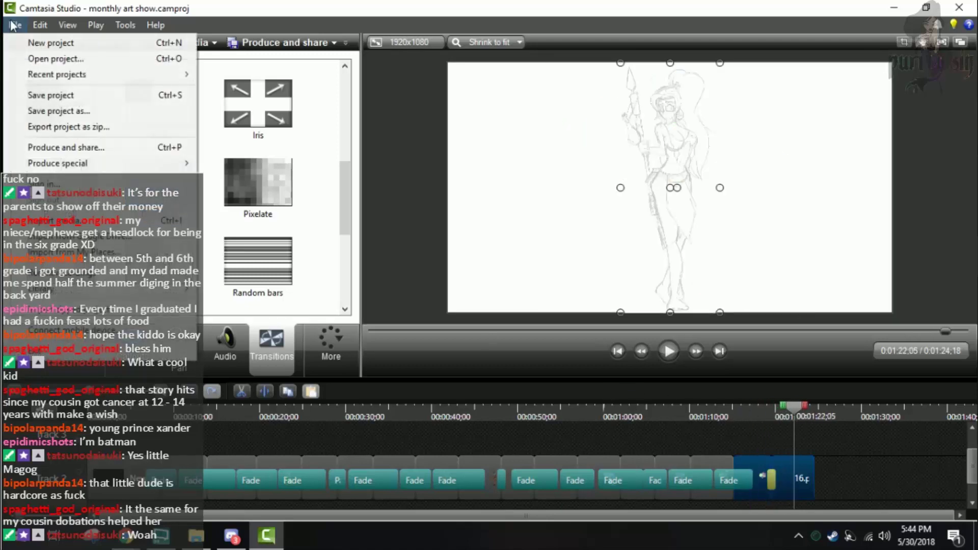
{"action": "left_click", "coordinate": [29, 94]}
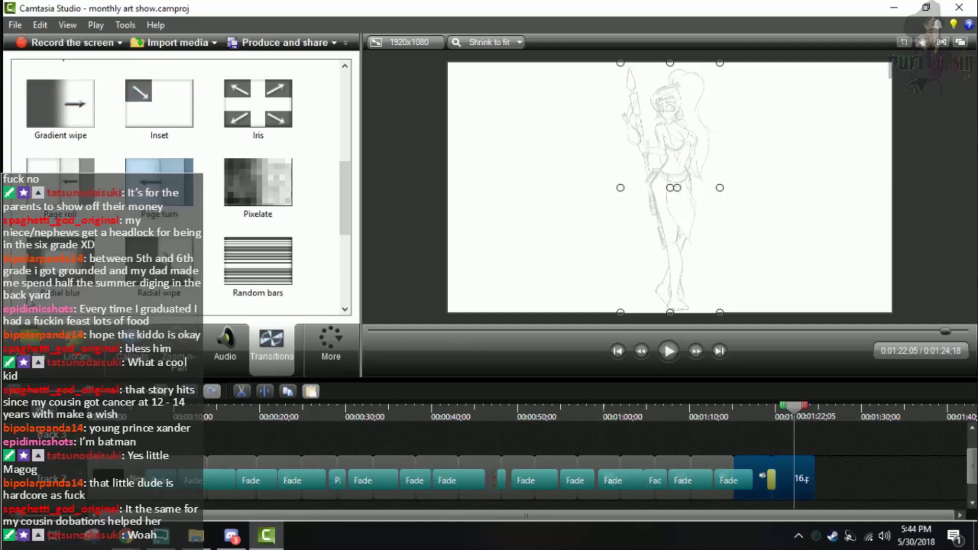
- Return to the imported images, bring the thumbnails after 16.png into view, and save the project again
{"action": "left_click", "coordinate": [35, 359]}
{"action": "left_click", "coordinate": [306, 204]}
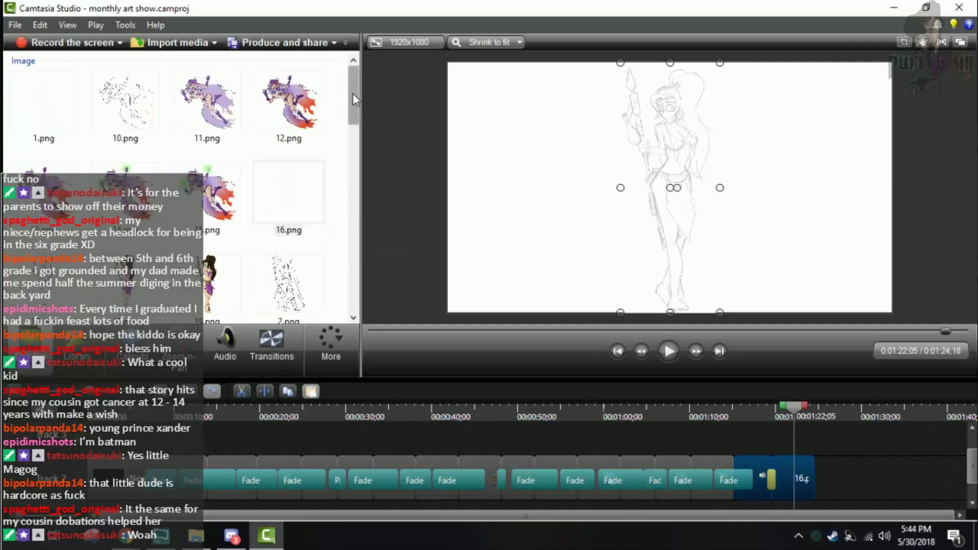
{"action": "left_click_drag", "start_coordinate": [352, 93], "coordinate": [349, 119]}
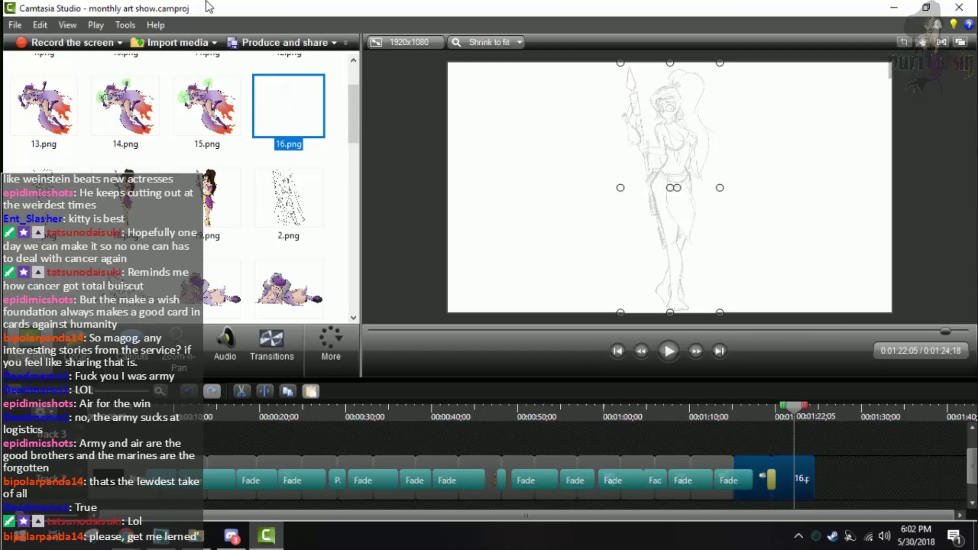
{"action": "left_click", "coordinate": [20, 24]}
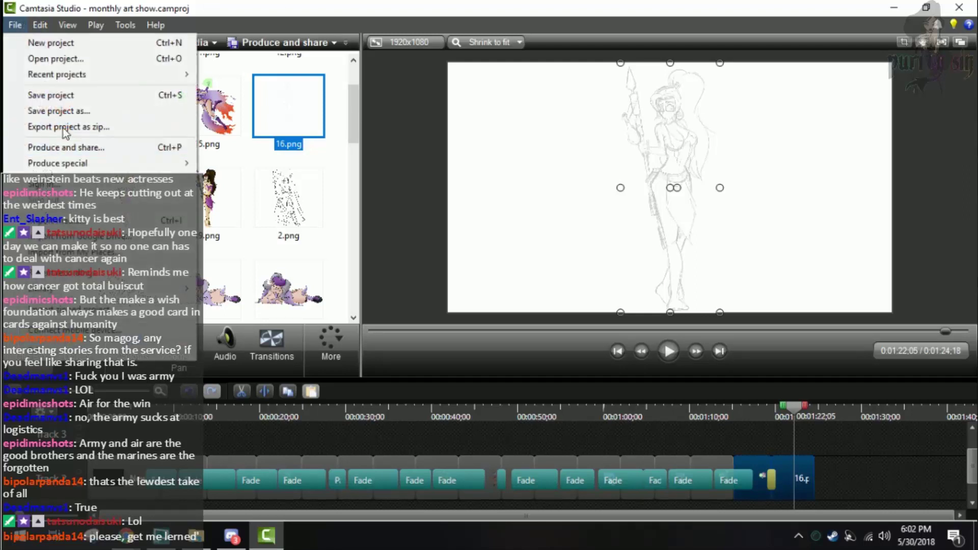
{"action": "left_click", "coordinate": [82, 95]}
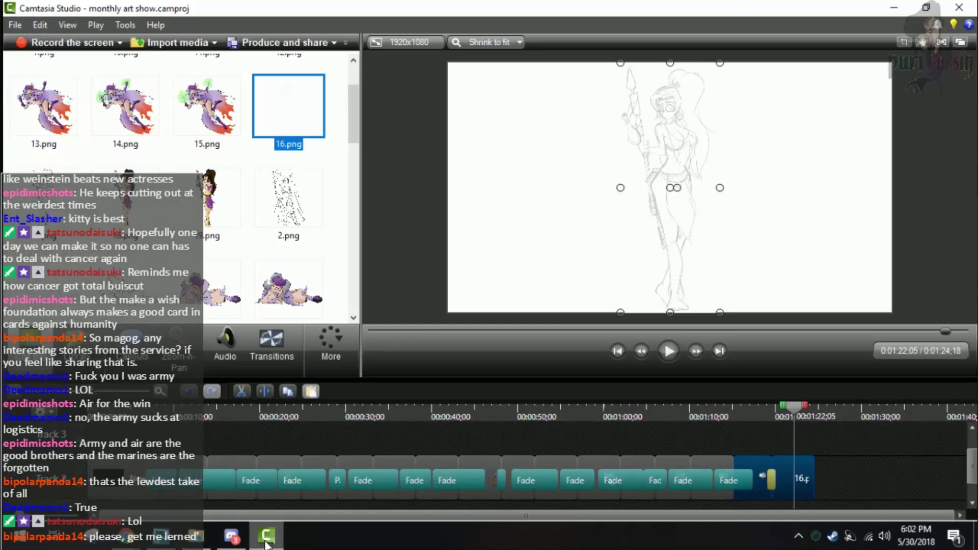
{"action": "left_click", "coordinate": [162, 539]}
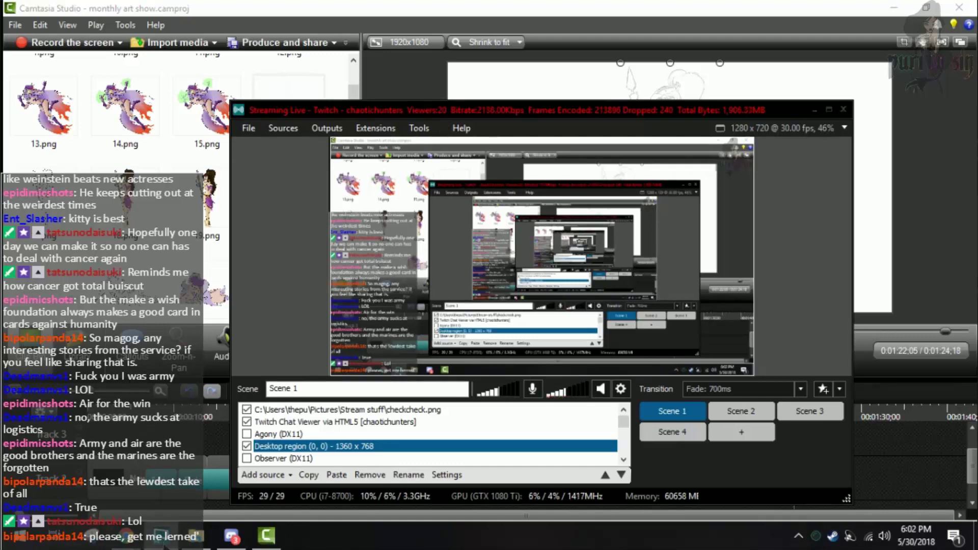
{"action": "left_click", "coordinate": [162, 539]}
{"action": "mouse_move", "coordinate": [142, 535]}
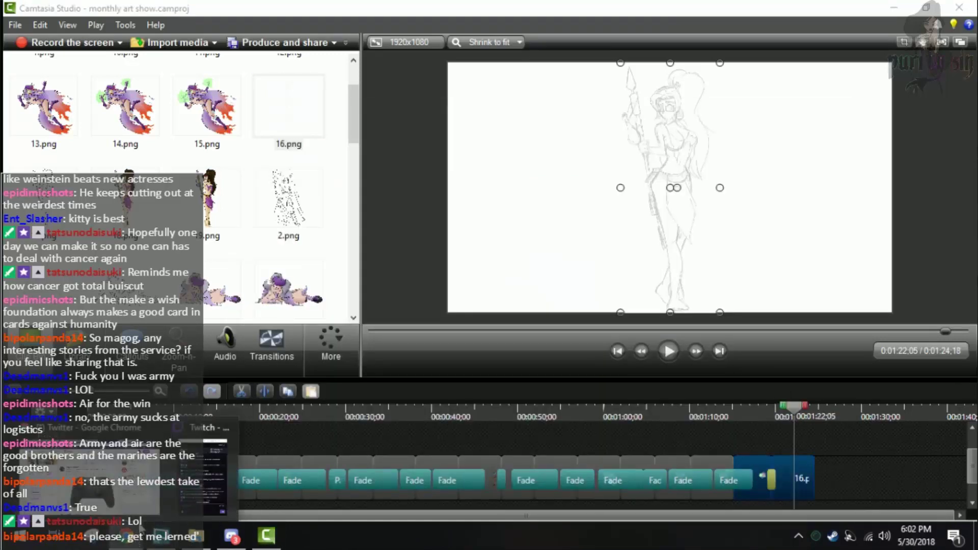
{"action": "left_click", "coordinate": [139, 500]}
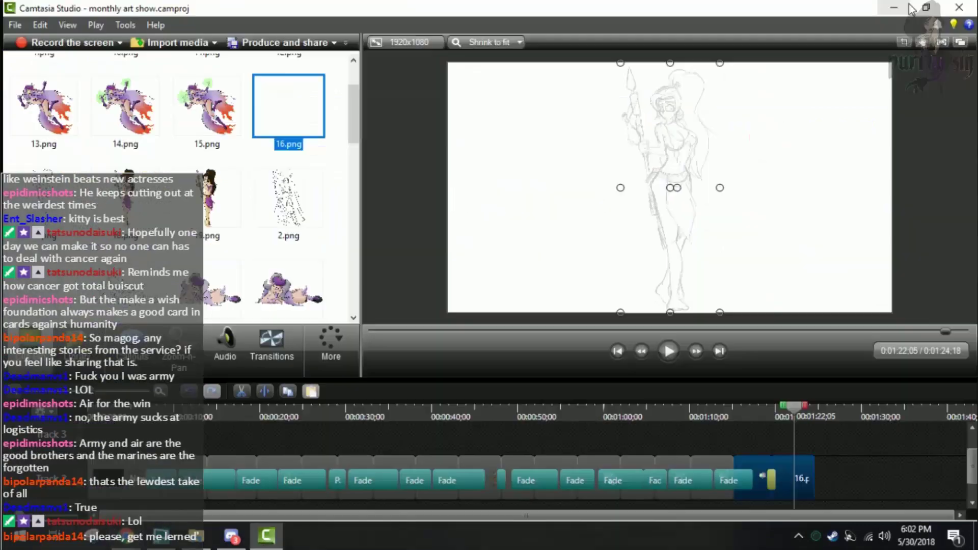
{"action": "left_click", "coordinate": [915, 7]}
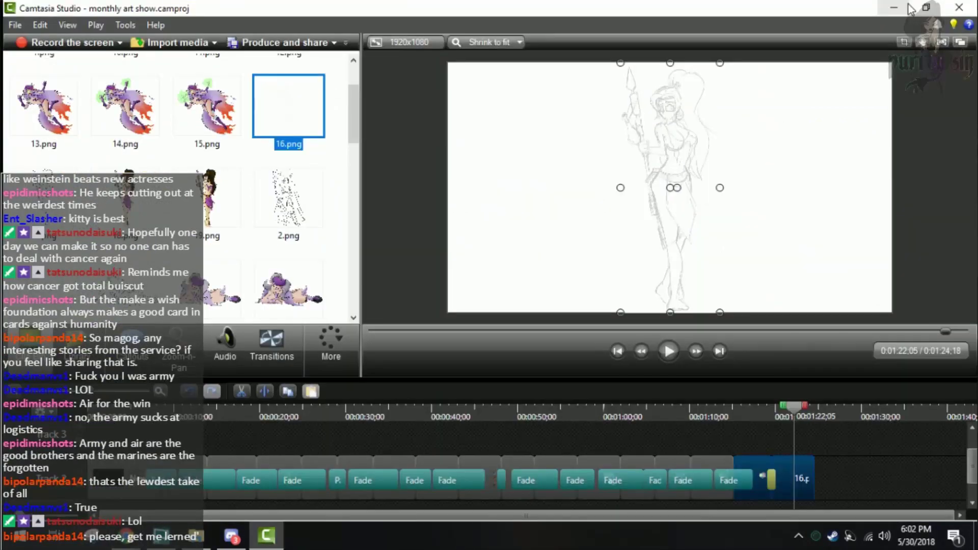
- Close the recordings folder window on the desktop, return to Camtasia Studio, and clear the current selection
{"action": "left_click", "coordinate": [895, 8]}
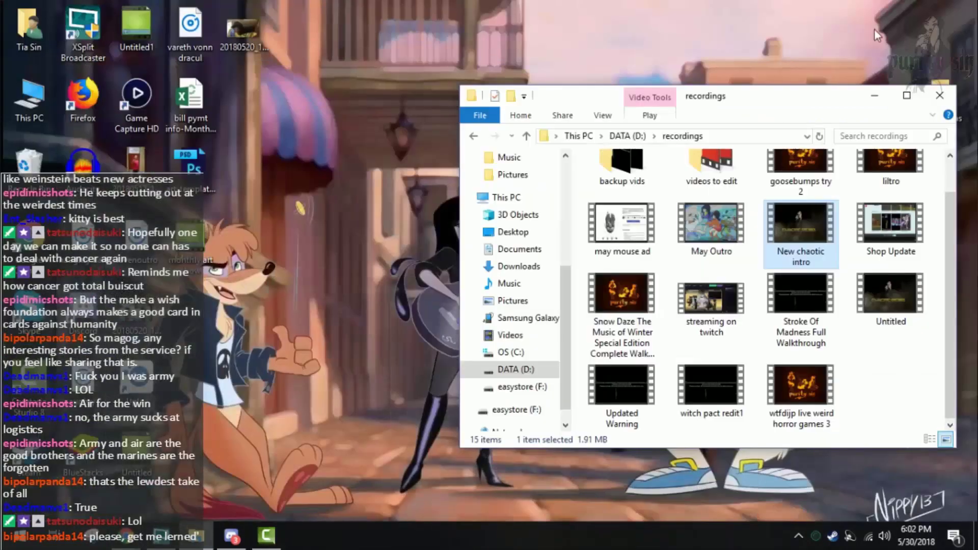
{"action": "left_click", "coordinate": [937, 102]}
{"action": "left_click", "coordinate": [171, 543]}
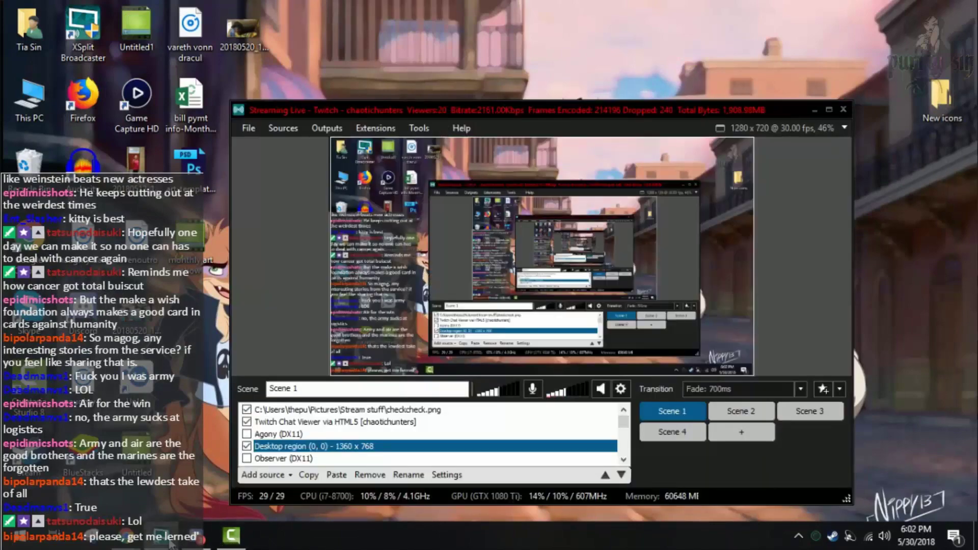
{"action": "left_click", "coordinate": [171, 543]}
{"action": "left_click", "coordinate": [171, 543]}
{"action": "left_click", "coordinate": [183, 541]}
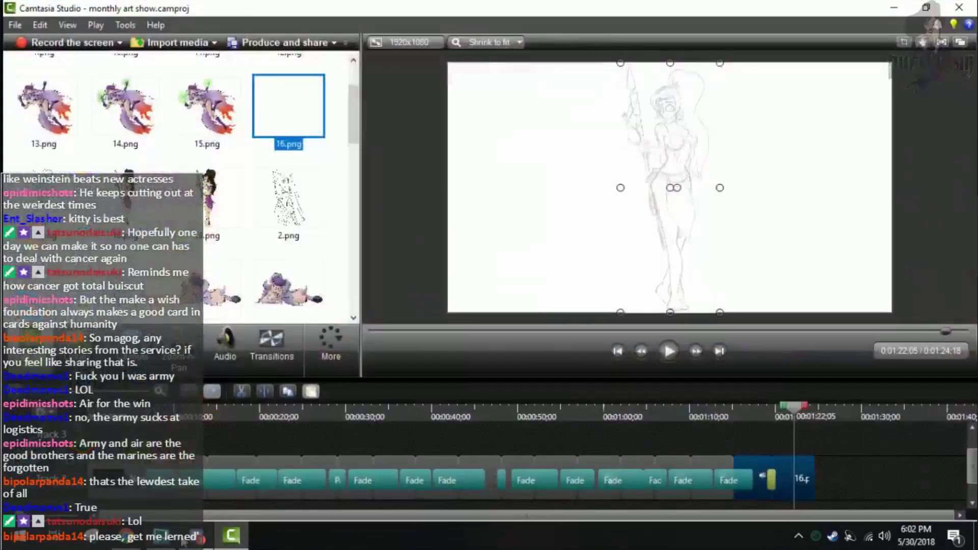
{"action": "left_click", "coordinate": [171, 543]}
{"action": "left_click", "coordinate": [171, 543]}
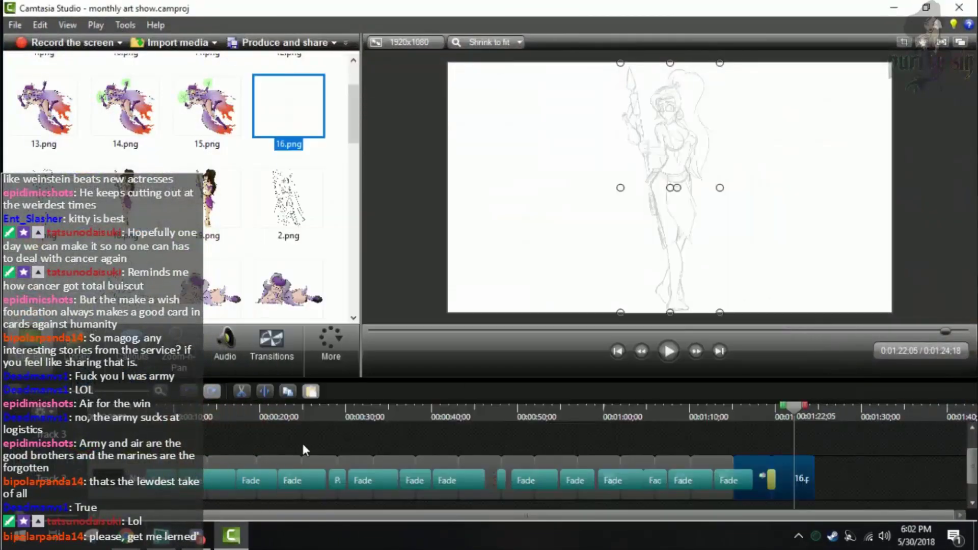
{"action": "left_click", "coordinate": [420, 310]}
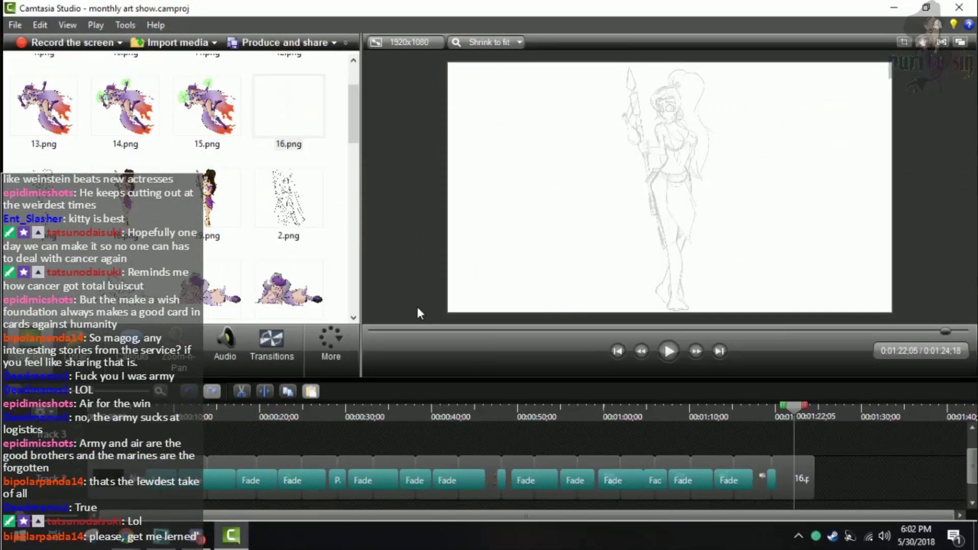
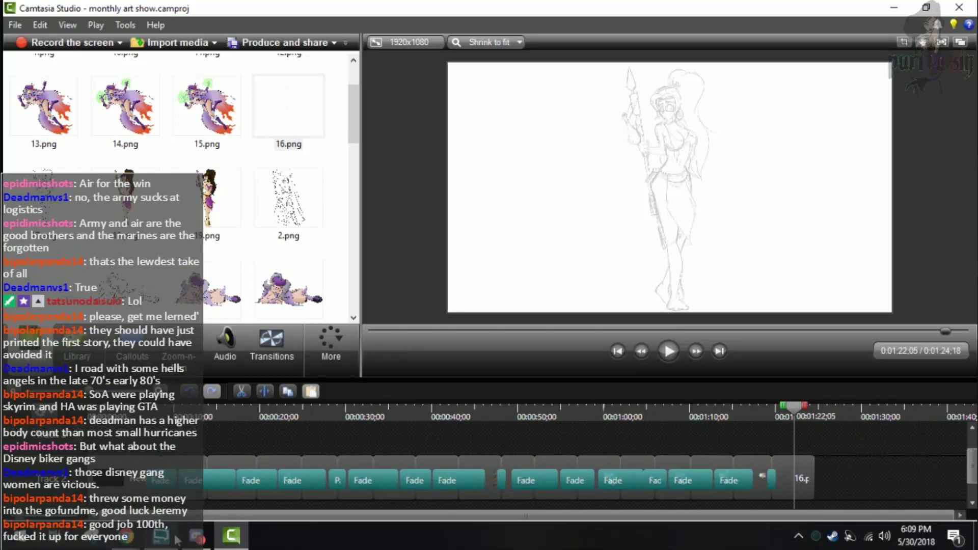
- Switch to Discord to leave the active call, and bring up the XSplit Broadcaster streaming window
{"action": "left_click", "coordinate": [196, 536]}
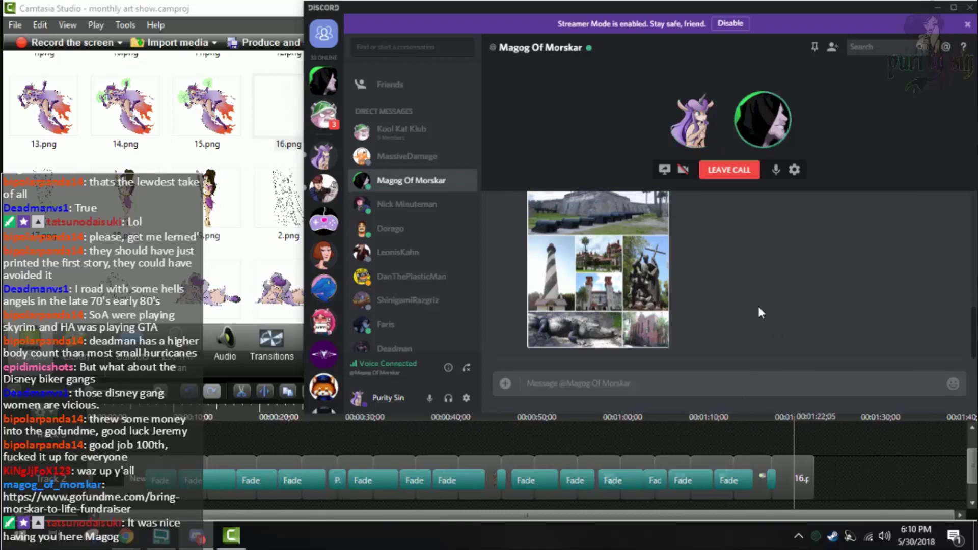
{"action": "left_click", "coordinate": [719, 170]}
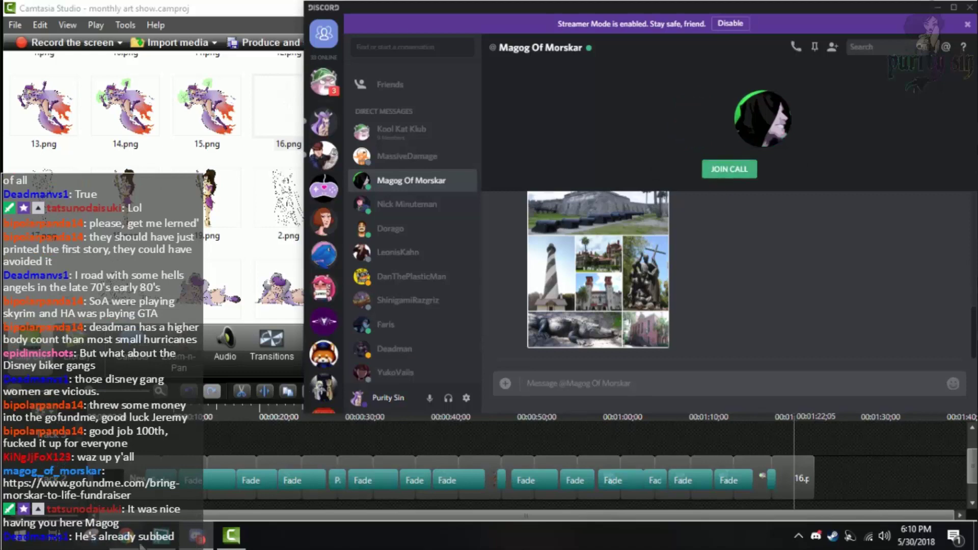
{"action": "key", "text": "alt+Tab"}
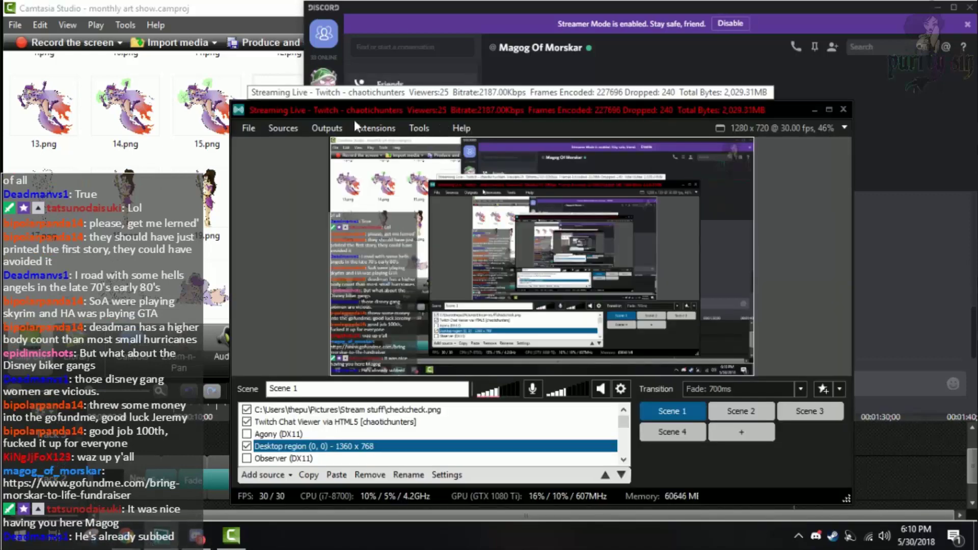